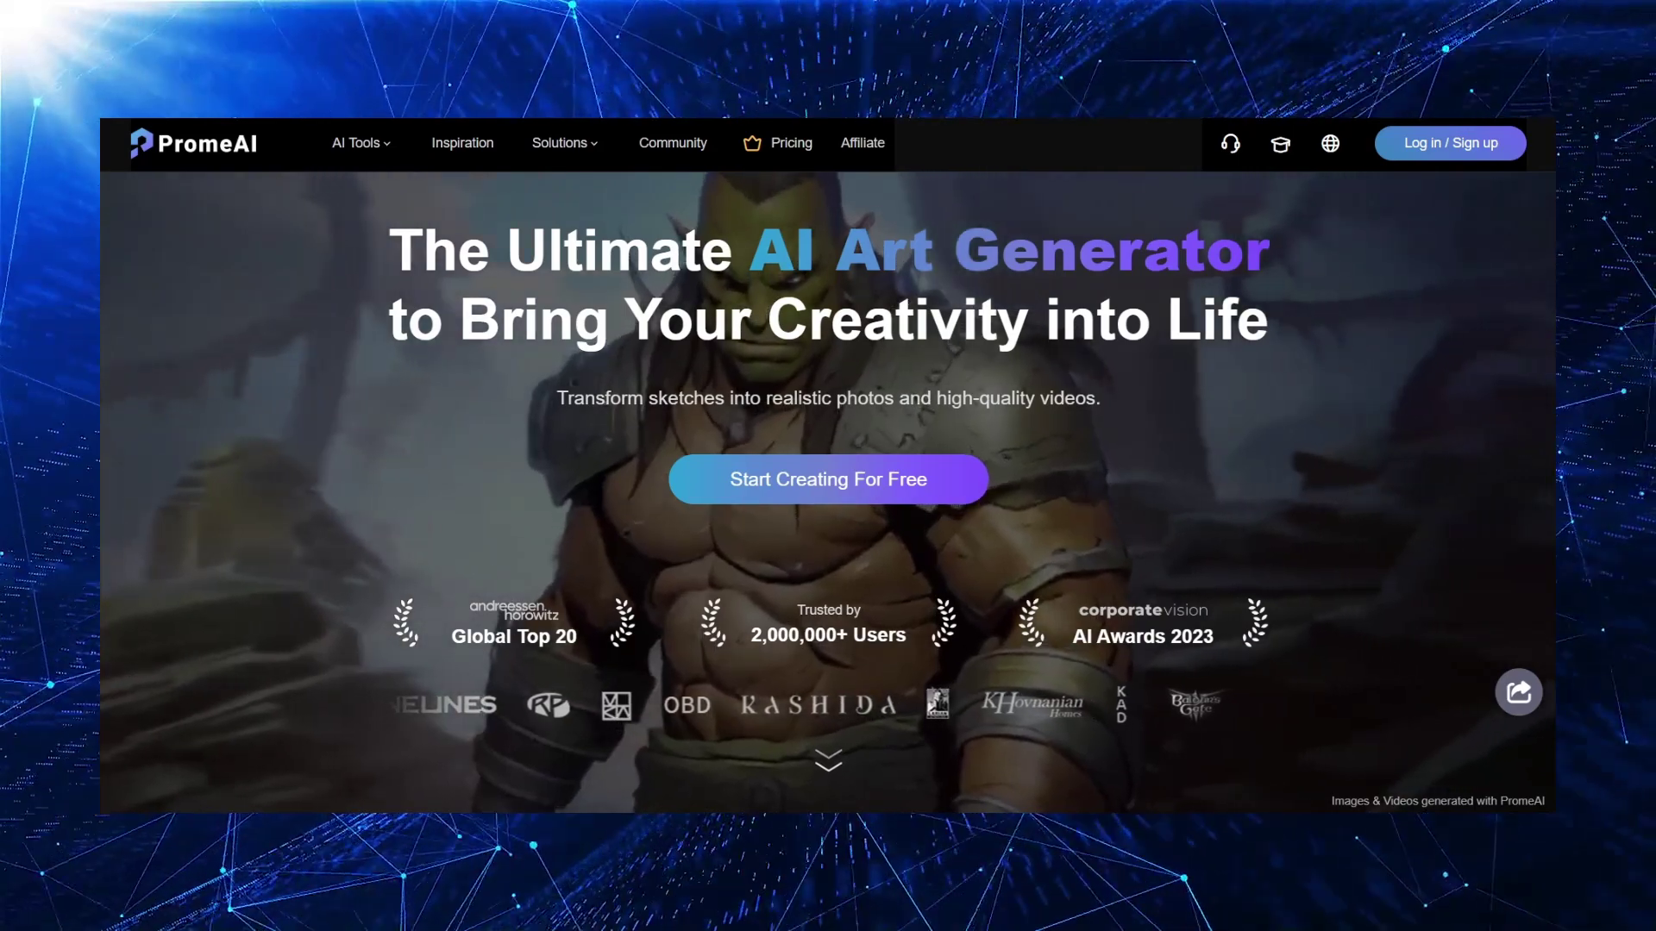
- From Inspiration, browse the full AI Tools catalogue down to the last tool card
{"action": "left_click", "coordinate": [452, 145]}
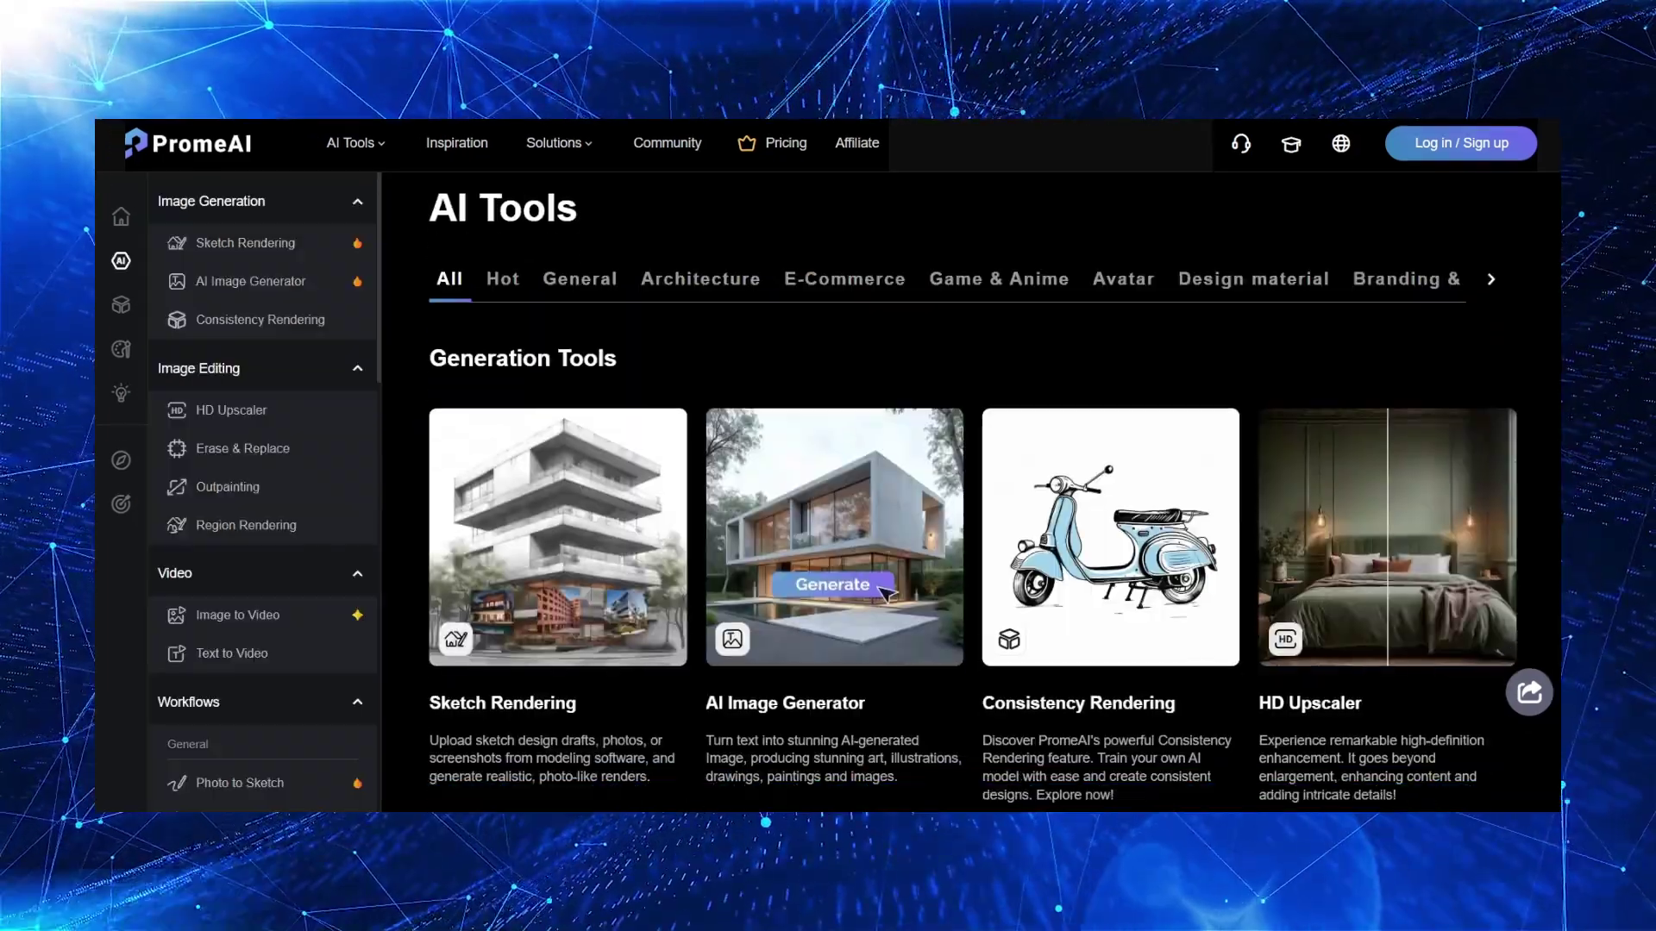
{"action": "scroll", "coordinate": [957, 449], "scroll_direction": "down", "scroll_amount": 5}
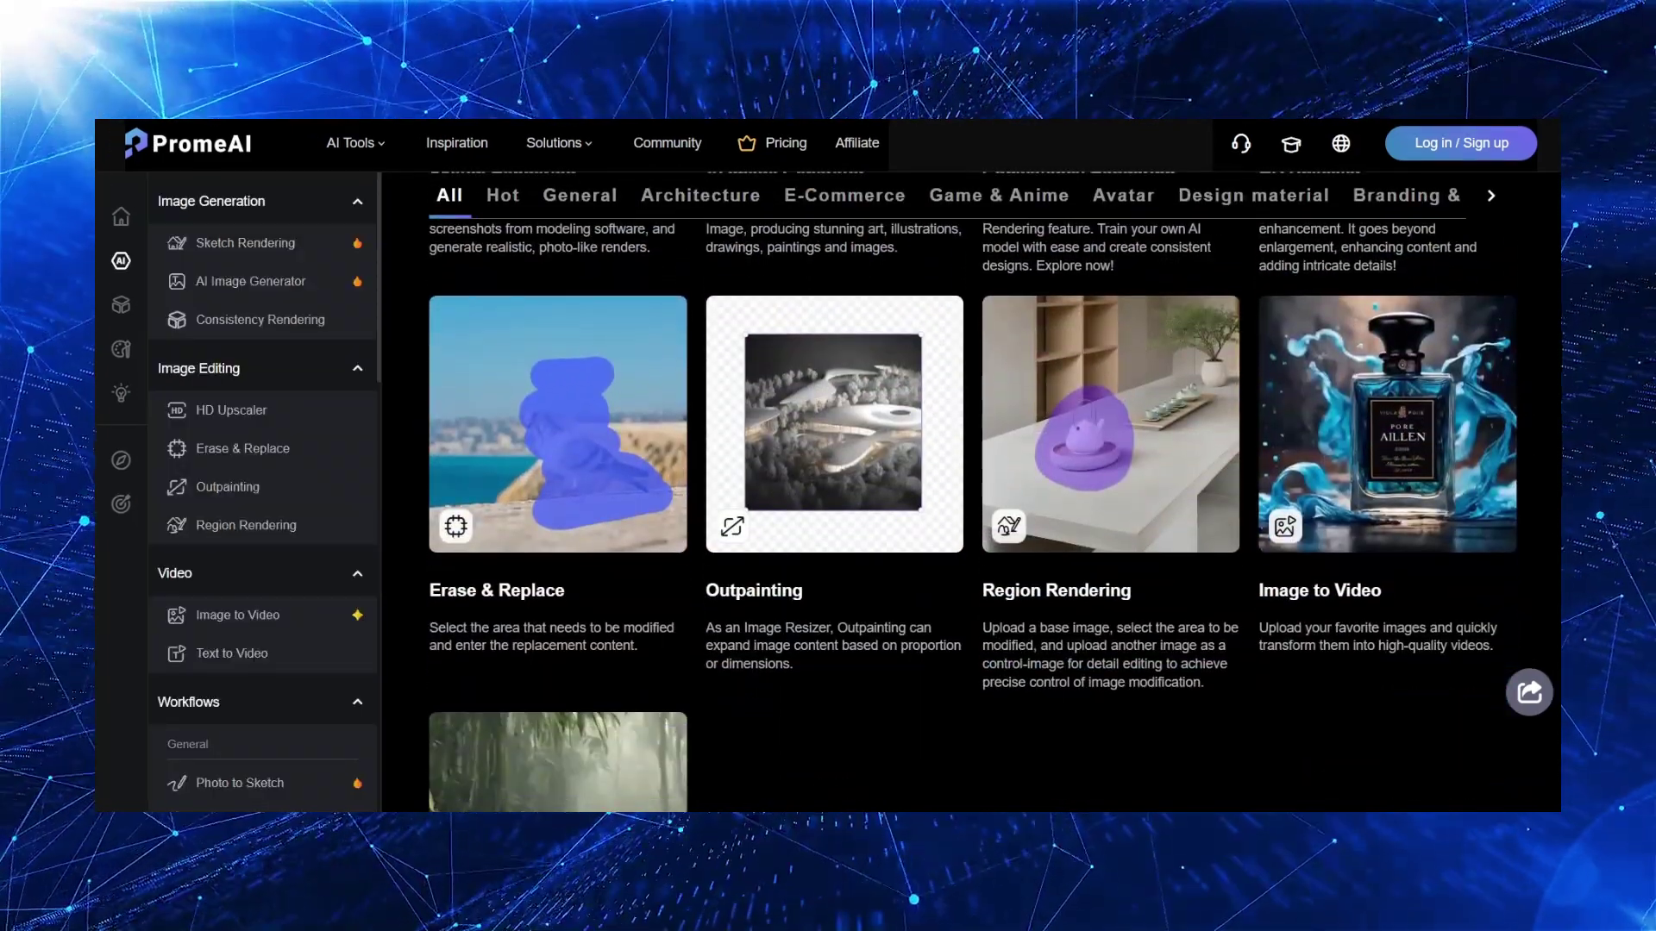
{"action": "scroll", "coordinate": [972, 492], "scroll_direction": "down", "scroll_amount": 10}
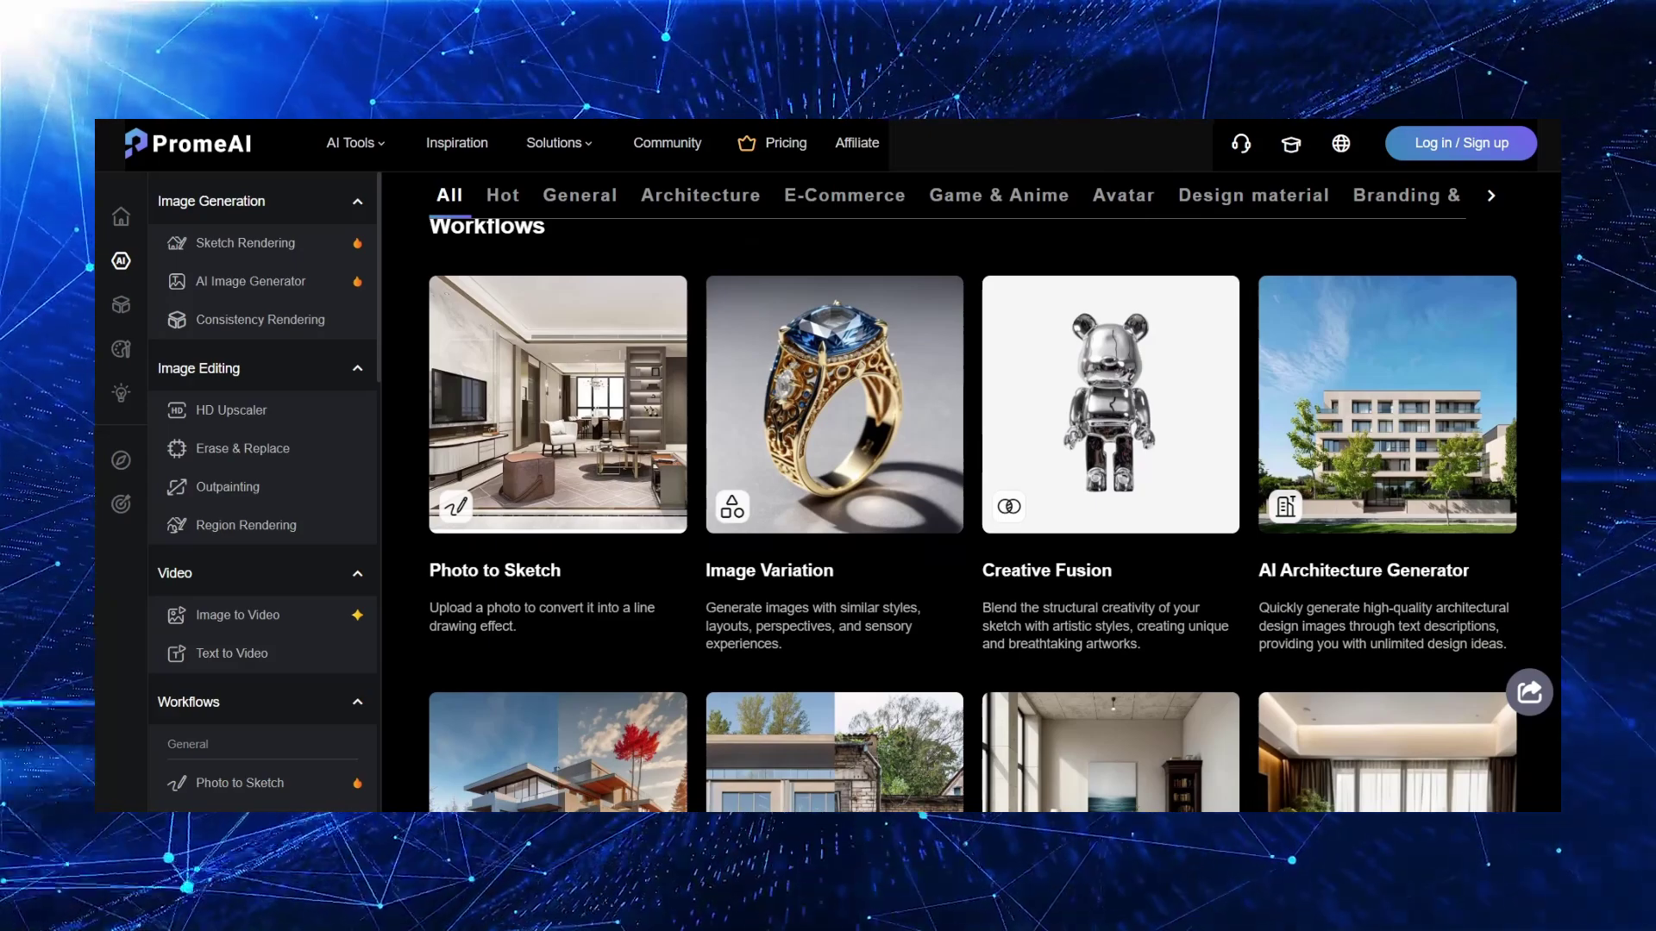
{"action": "scroll", "coordinate": [973, 491], "scroll_direction": "down", "scroll_amount": 4}
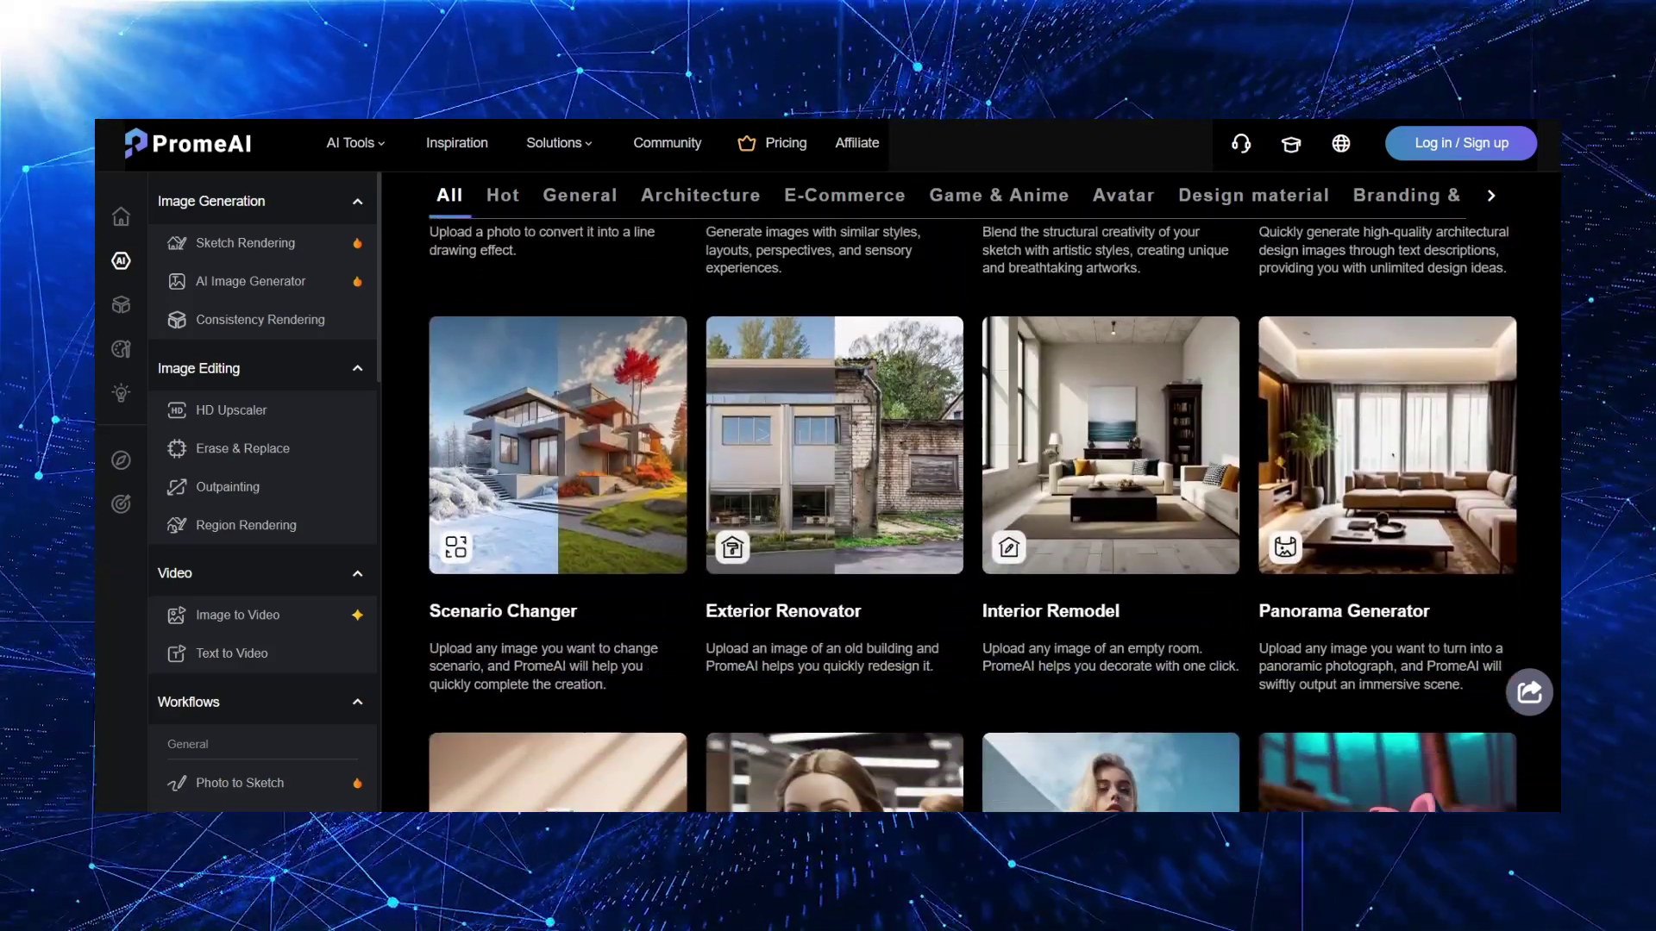
{"action": "scroll", "coordinate": [973, 492], "scroll_direction": "down", "scroll_amount": 5}
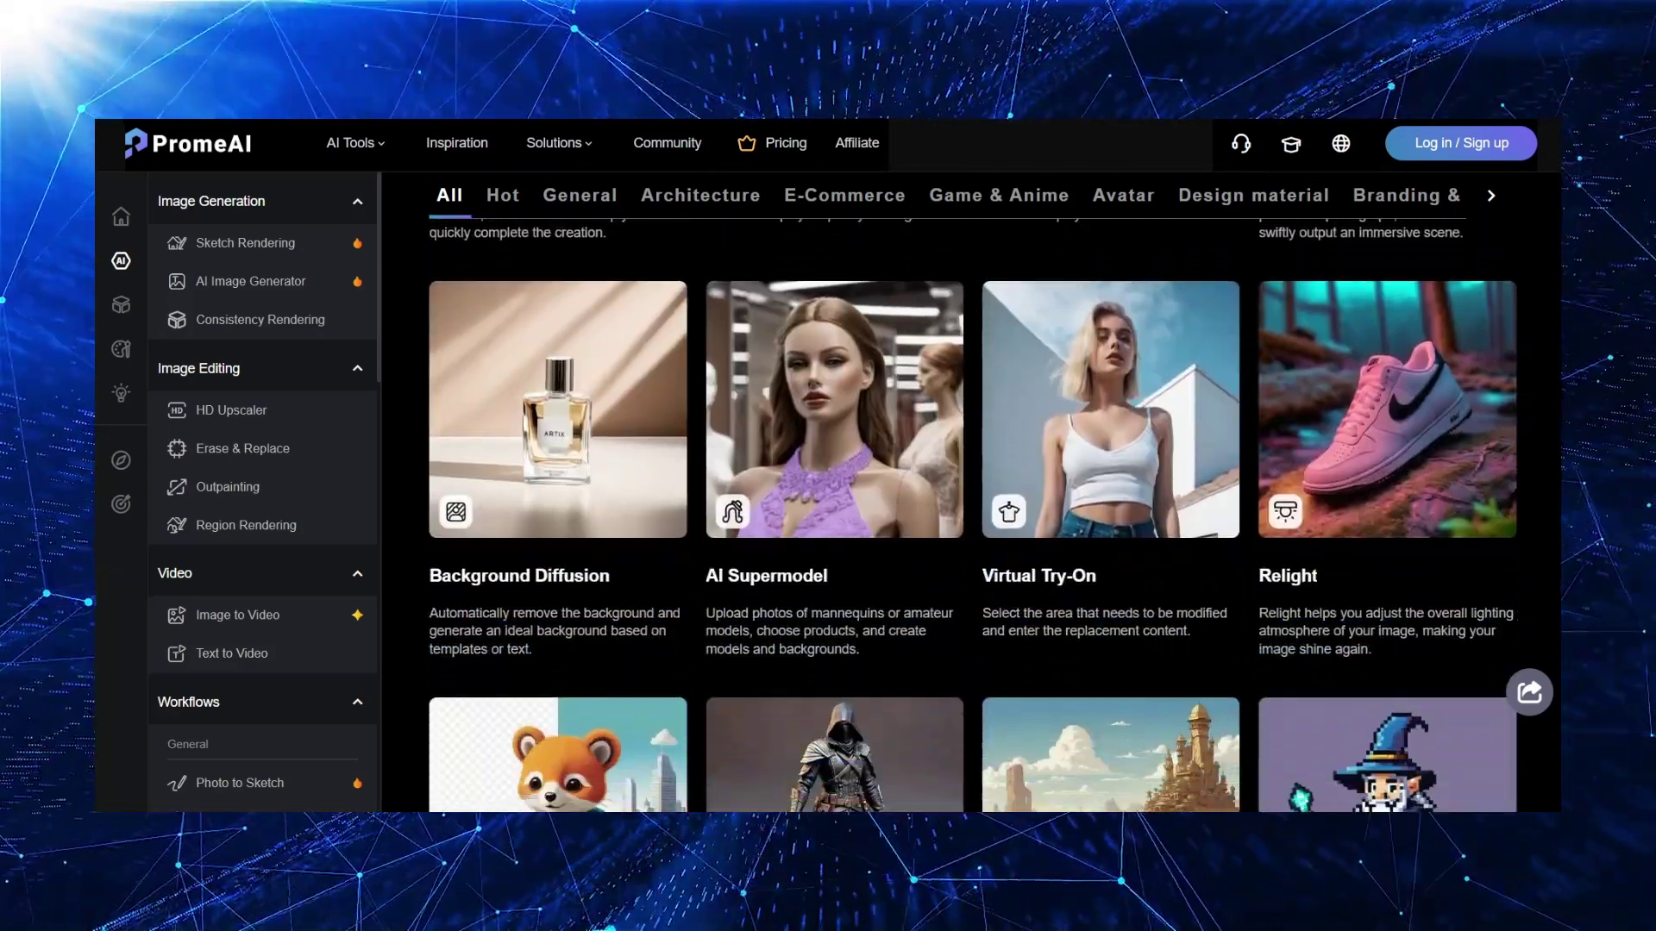
{"action": "scroll", "coordinate": [973, 492], "scroll_direction": "down", "scroll_amount": 8}
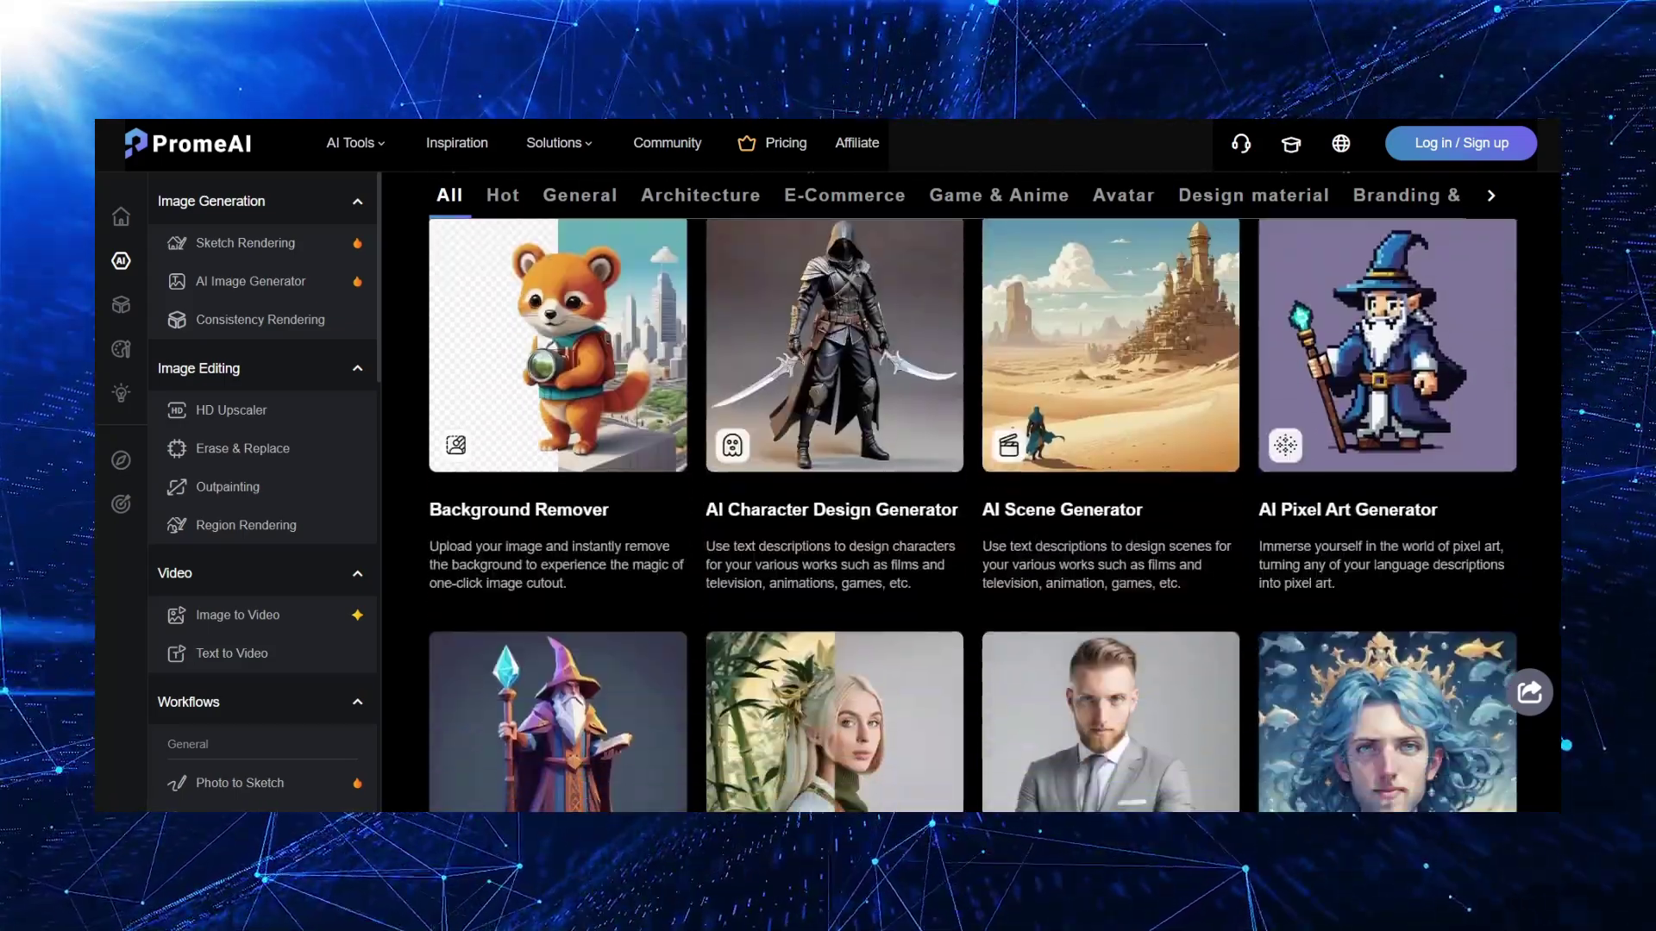
{"action": "scroll", "coordinate": [973, 492], "scroll_direction": "down", "scroll_amount": 7}
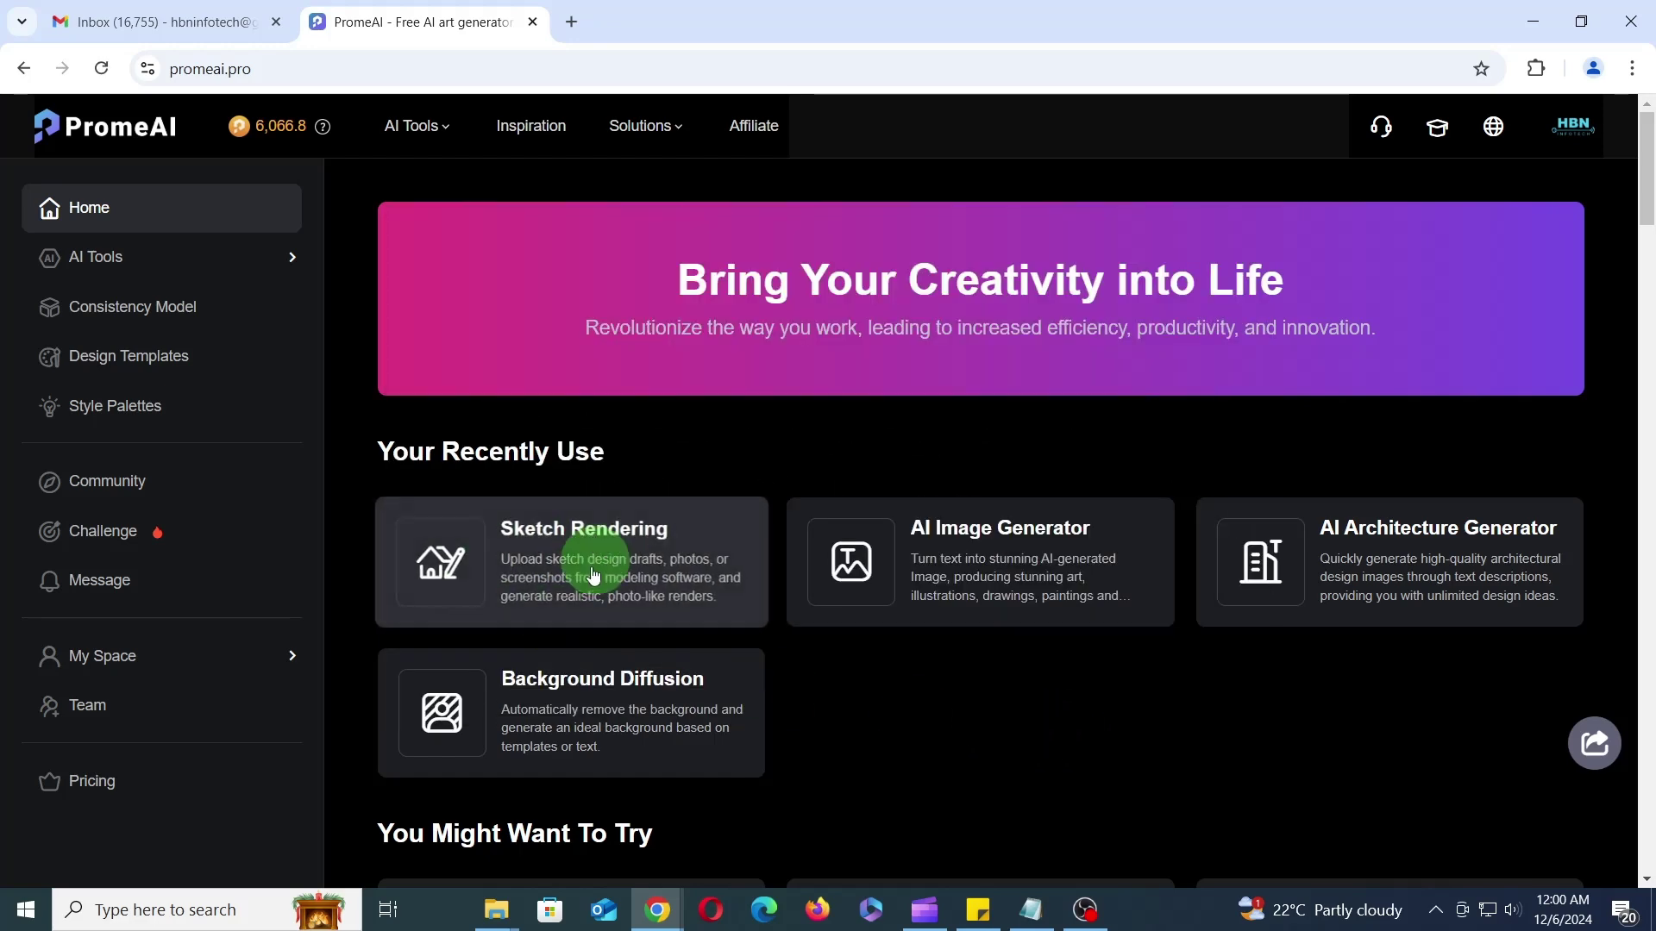
- Go to the AI Tools page and launch the Sketch Rendering tool
{"action": "scroll", "coordinate": [560, 554], "scroll_direction": "down", "scroll_amount": 1}
{"action": "scroll", "coordinate": [561, 553], "scroll_direction": "down", "scroll_amount": 5}
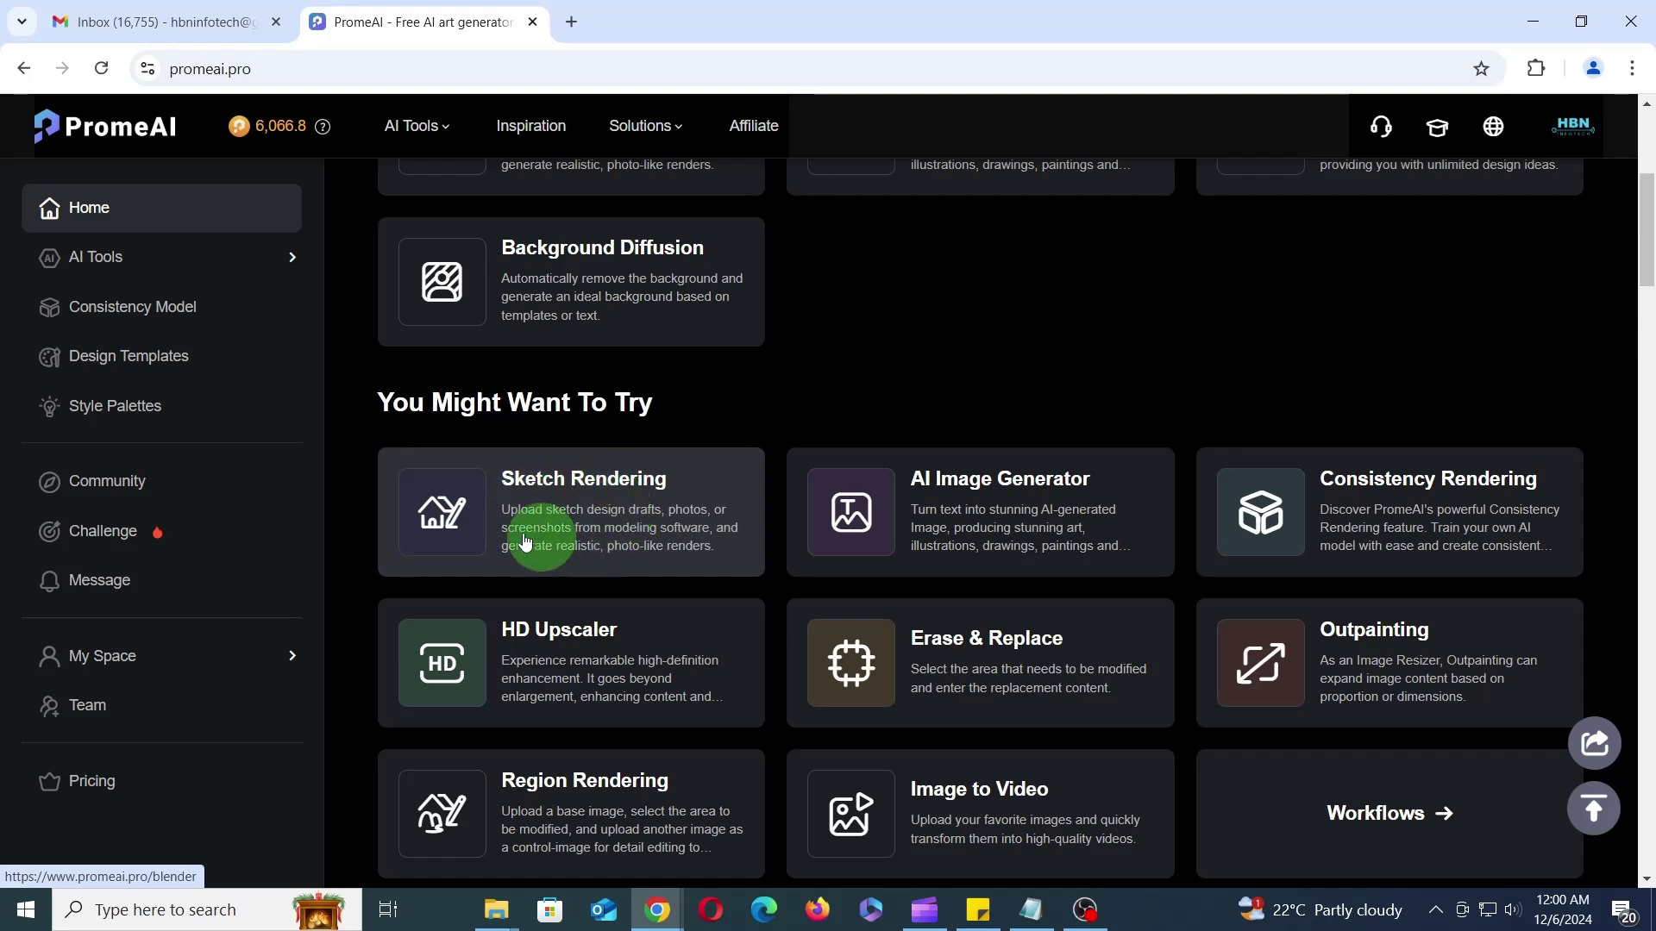
{"action": "left_click", "coordinate": [422, 127]}
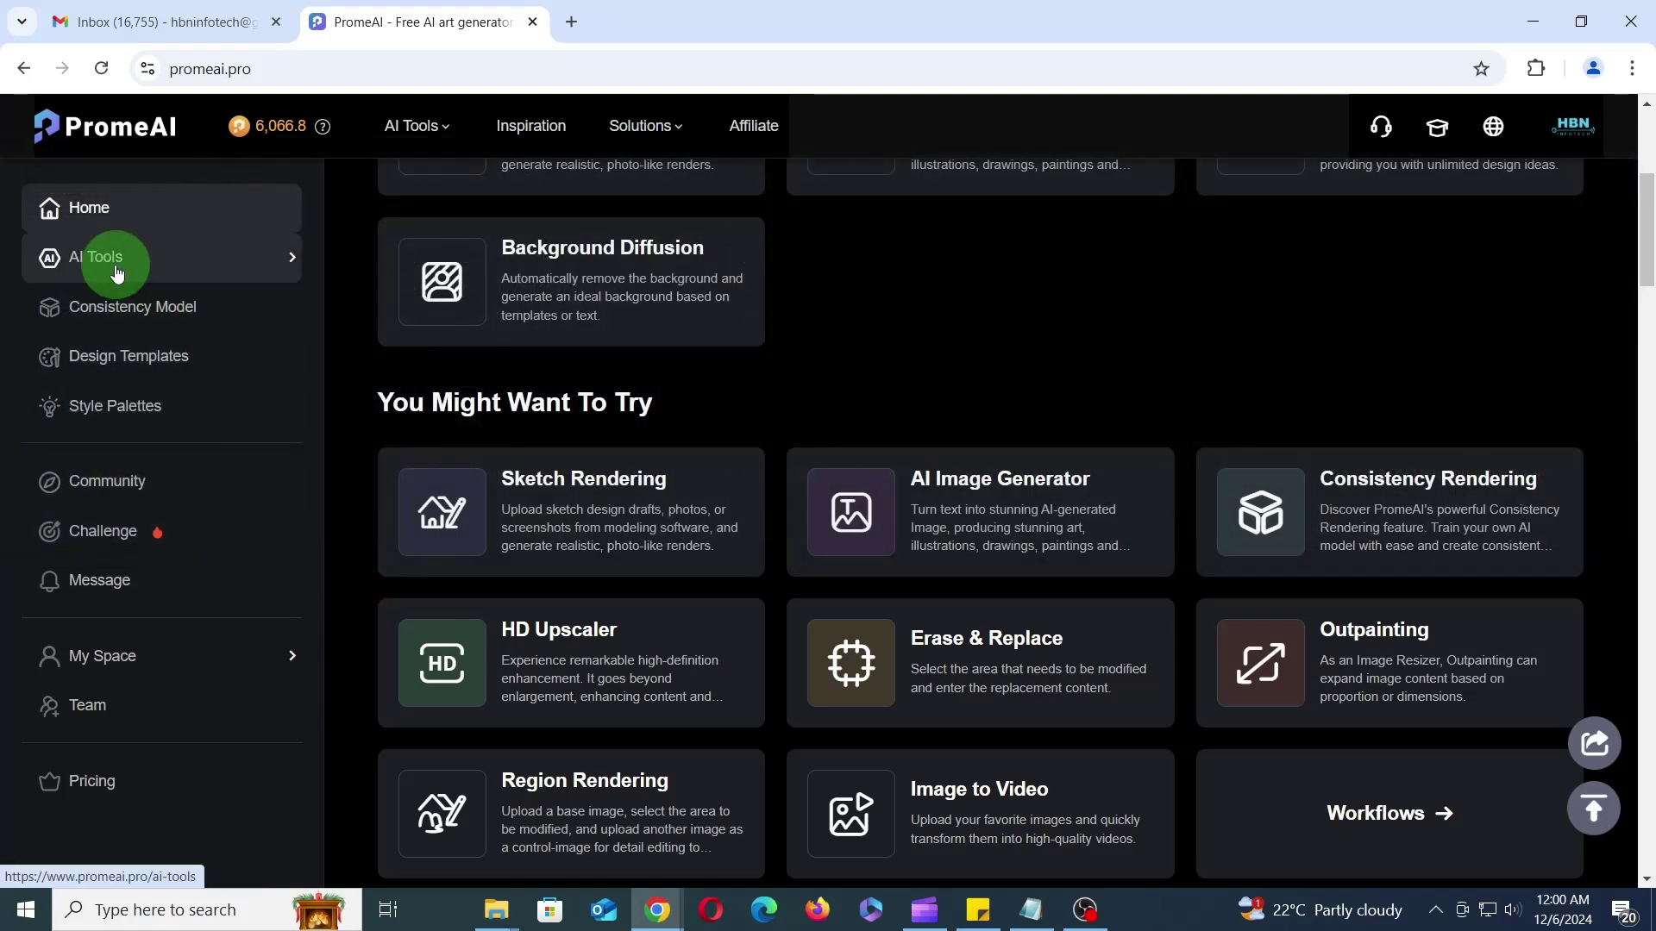
{"action": "left_click", "coordinate": [96, 259]}
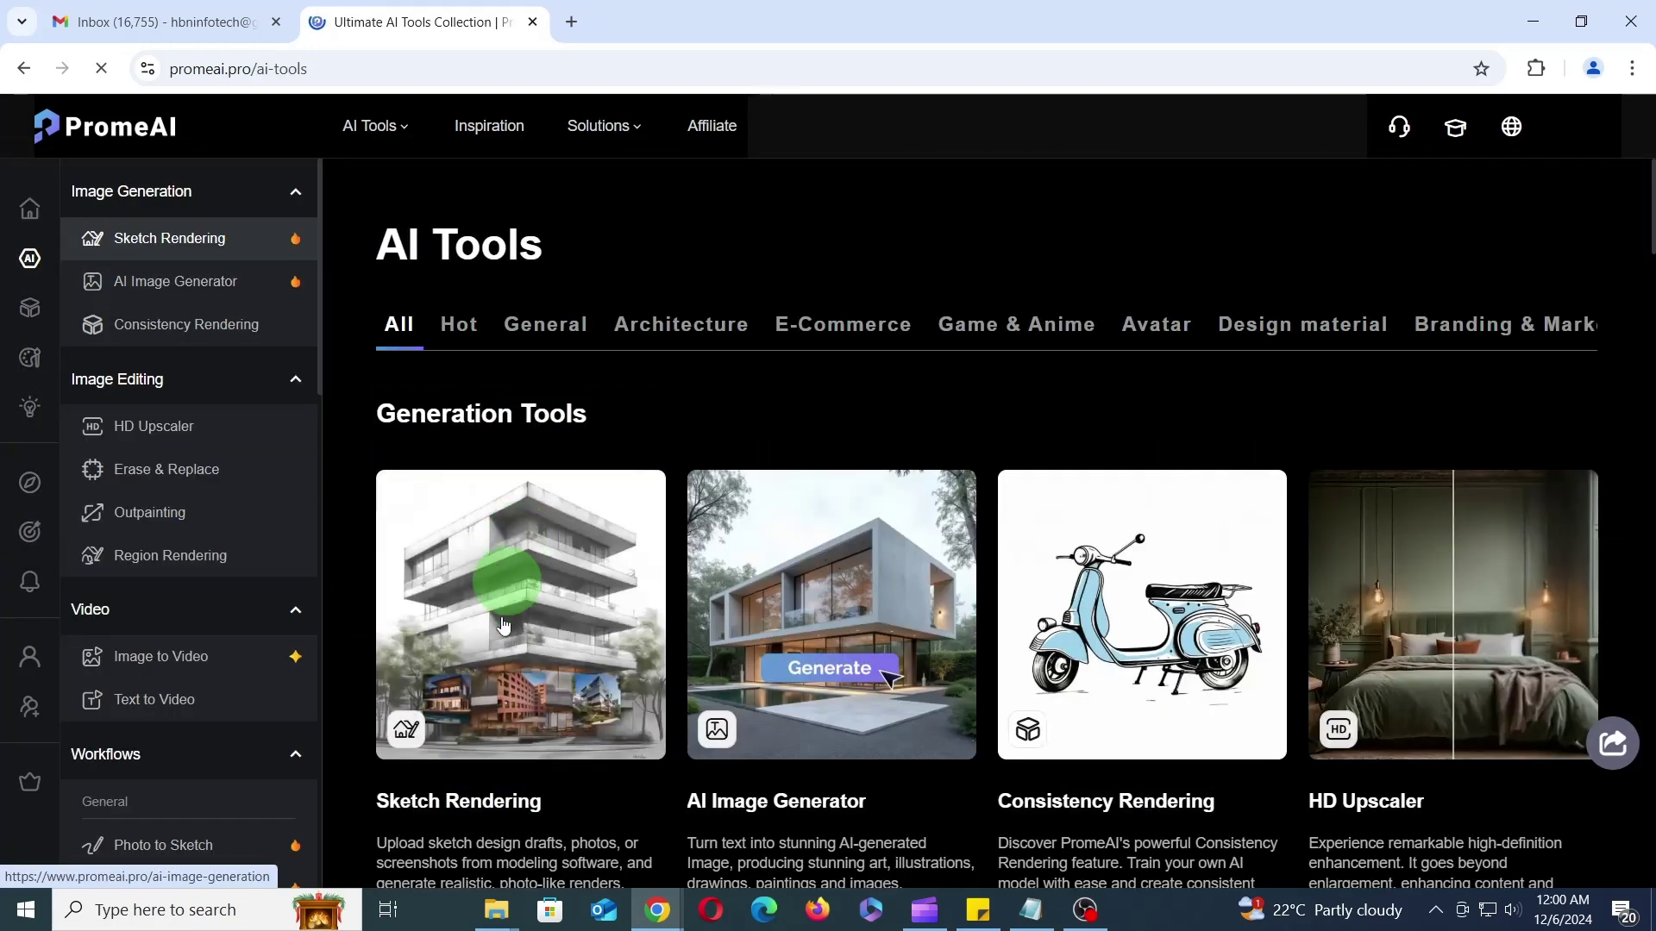
{"action": "scroll", "coordinate": [545, 735], "scroll_direction": "down", "scroll_amount": 2}
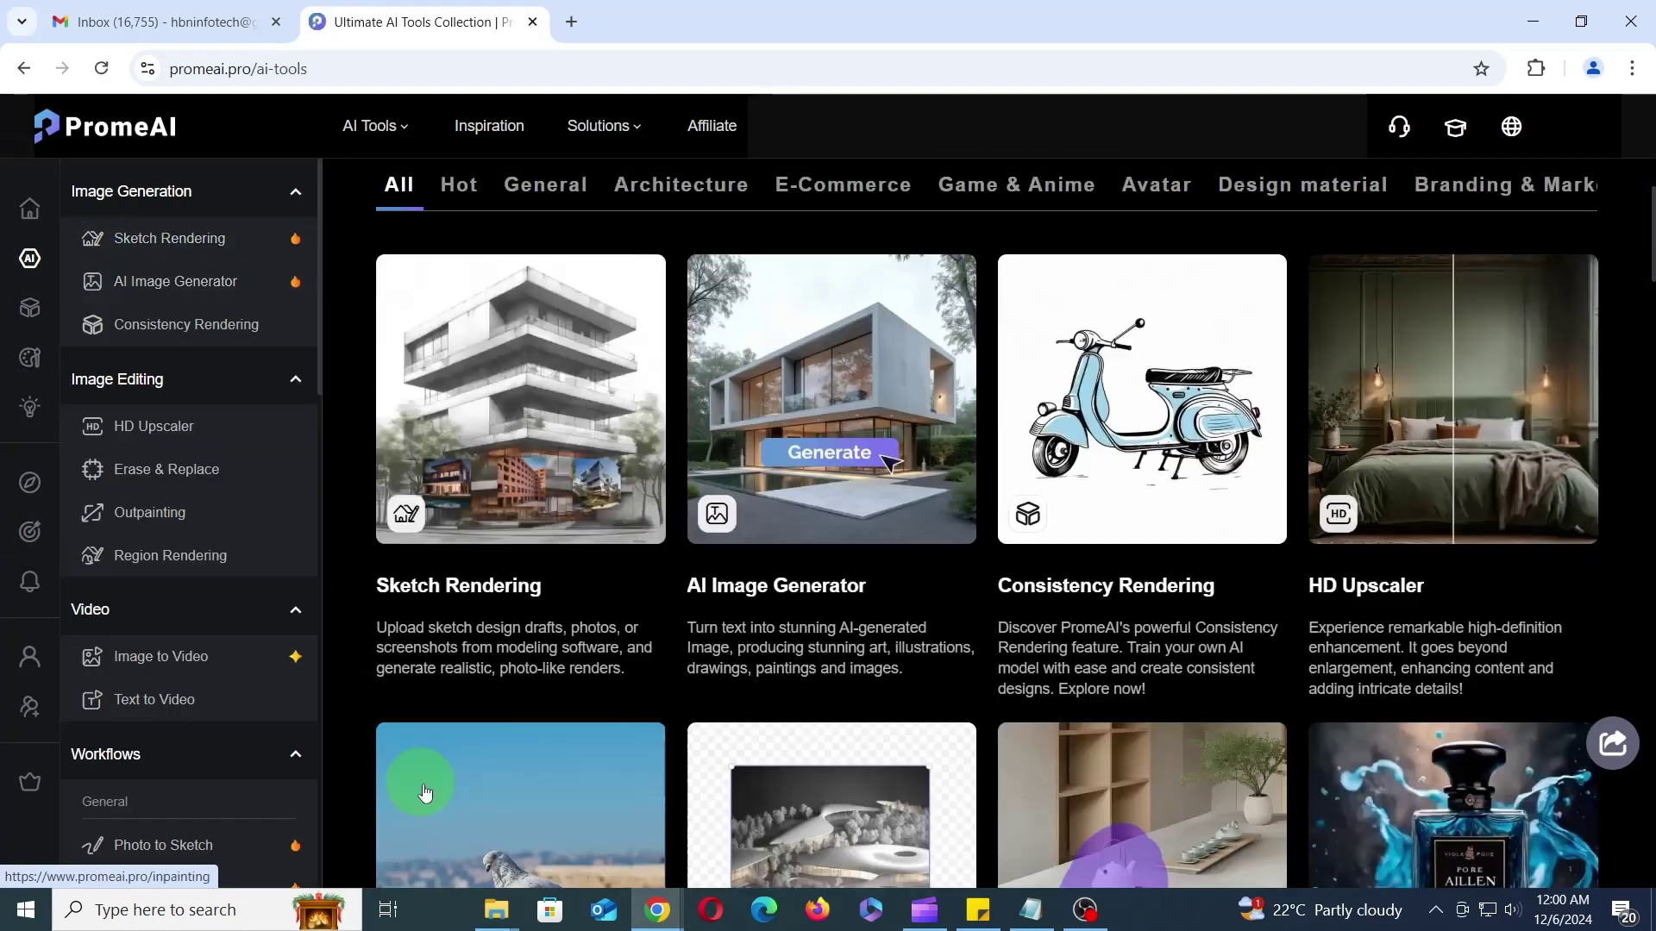
{"action": "left_click", "coordinate": [496, 588]}
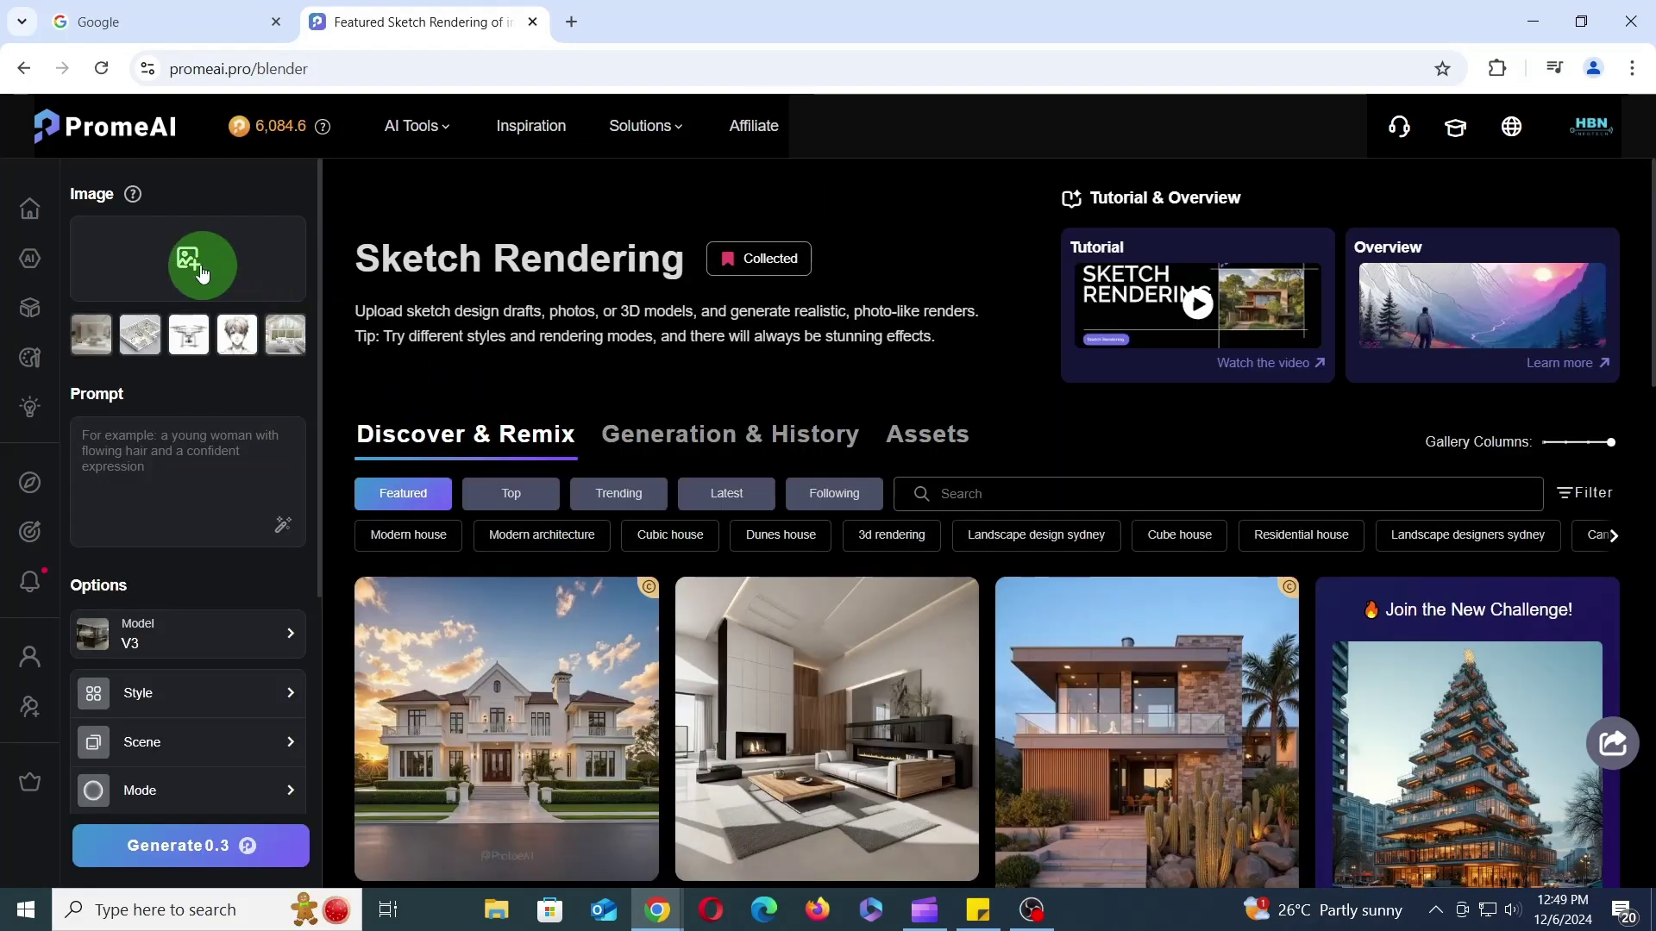
- Upload the floor-plan image from the PromeAI folder as the sketch
{"action": "left_click", "coordinate": [188, 259]}
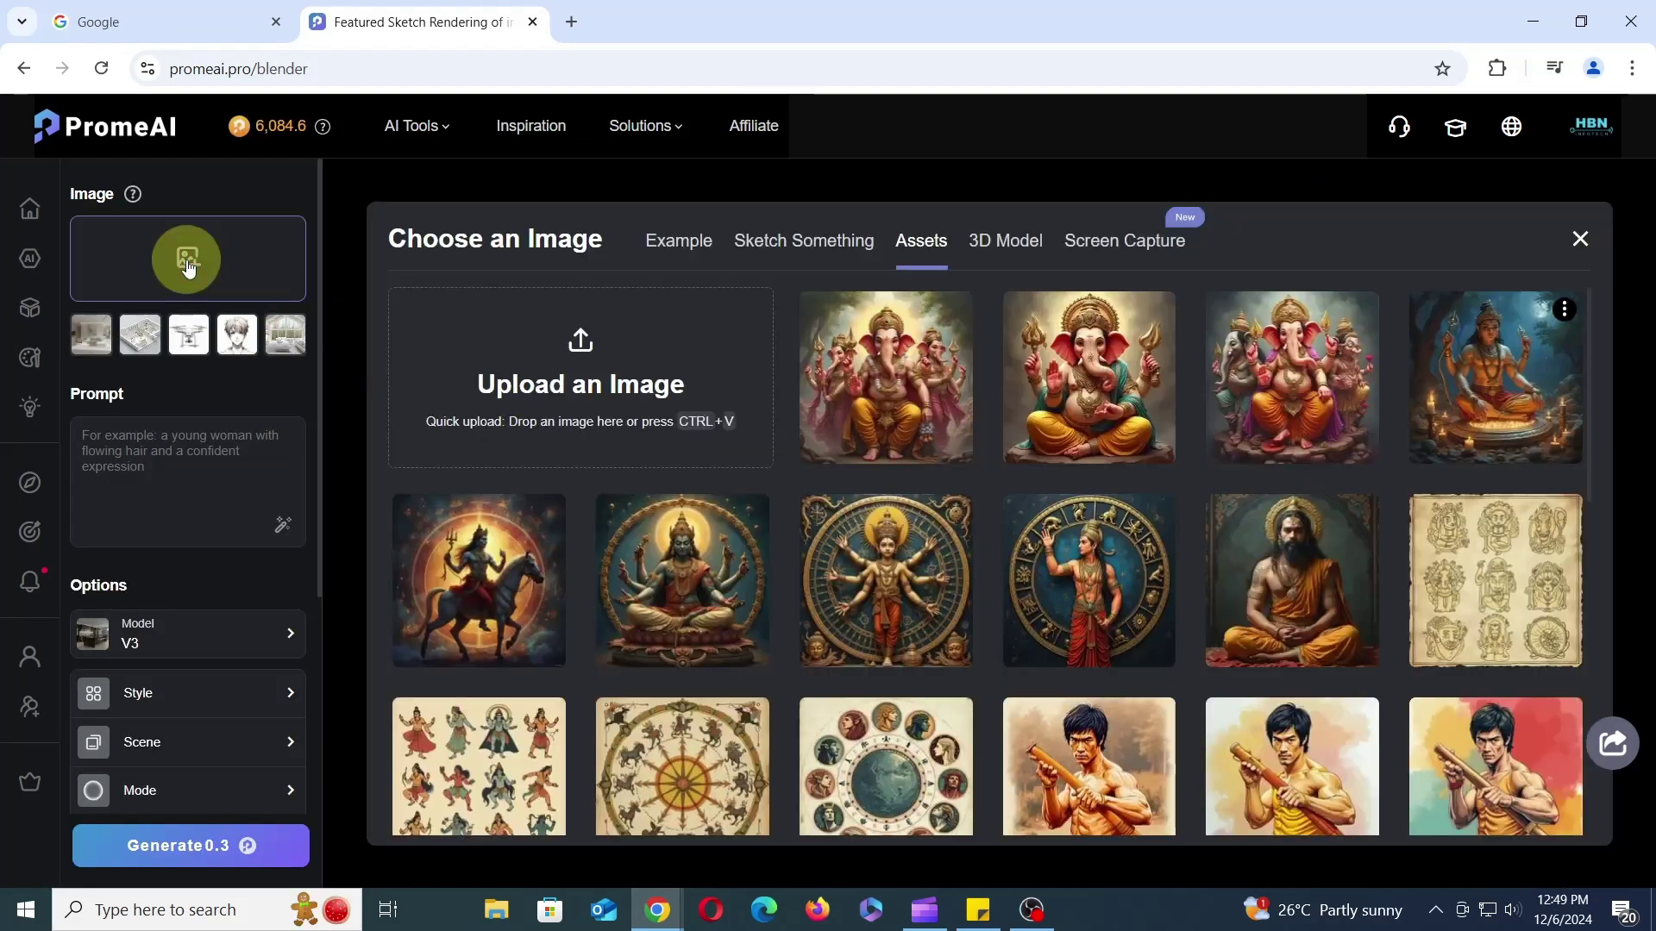
{"action": "left_click", "coordinate": [563, 358]}
{"action": "double_click", "coordinate": [844, 464]}
{"action": "left_click", "coordinate": [846, 481]}
{"action": "left_click", "coordinate": [1238, 786]}
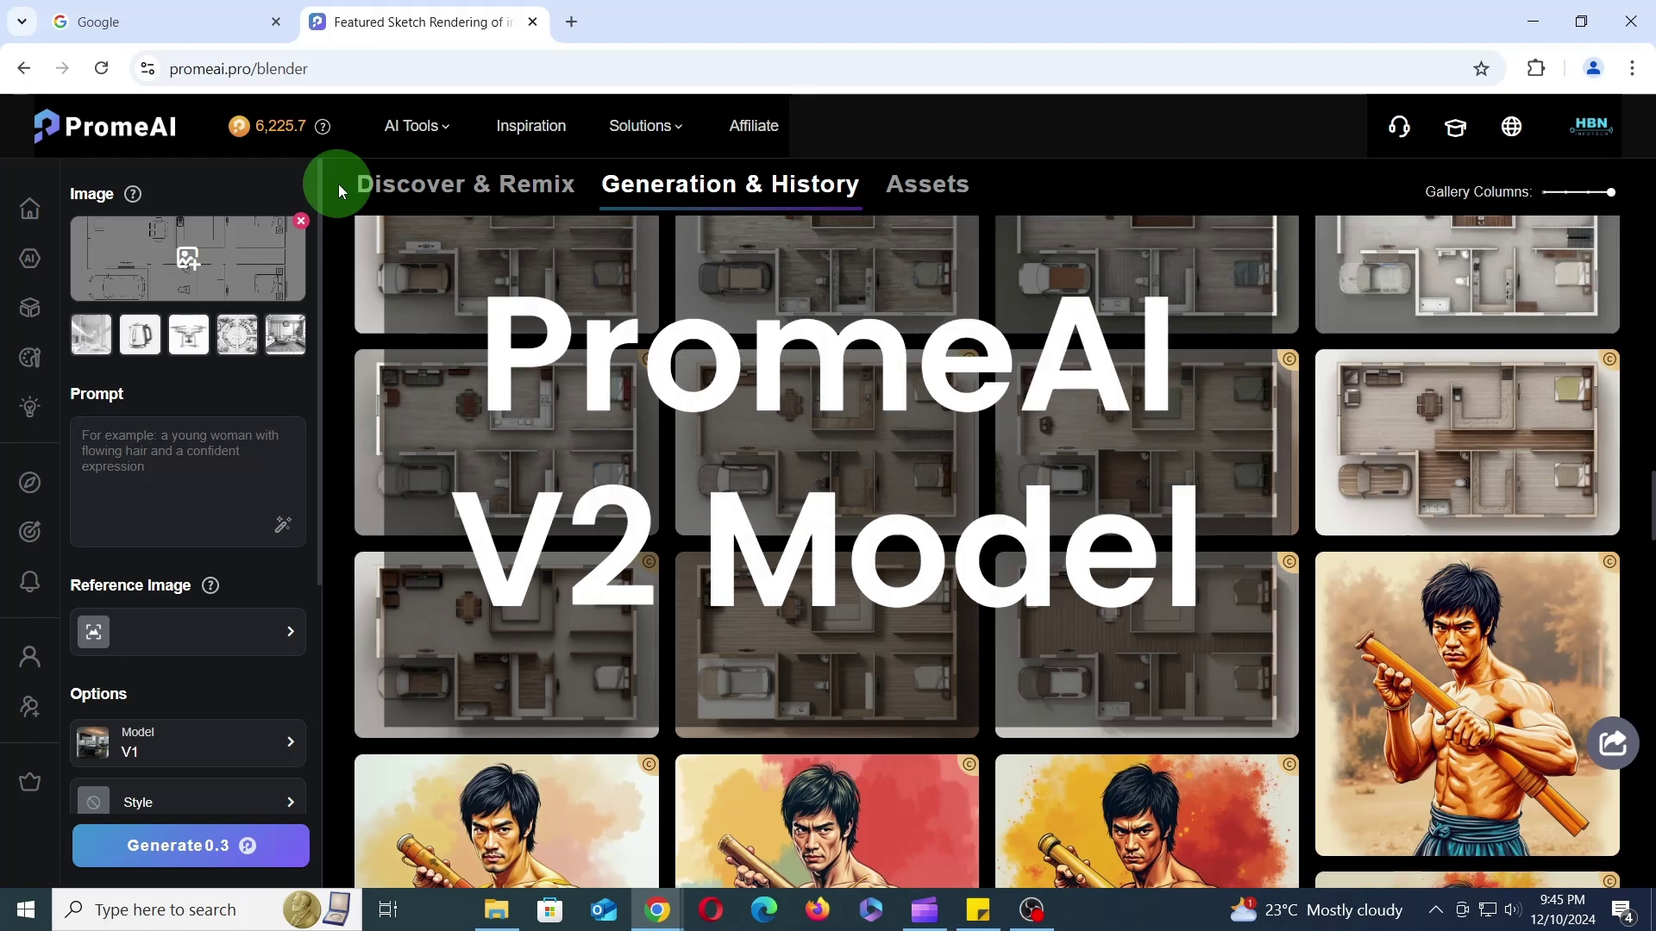
- Paste a prompt to render all furniture, beds, kitchen appliances and cars realistically
{"action": "left_click", "coordinate": [131, 440]}
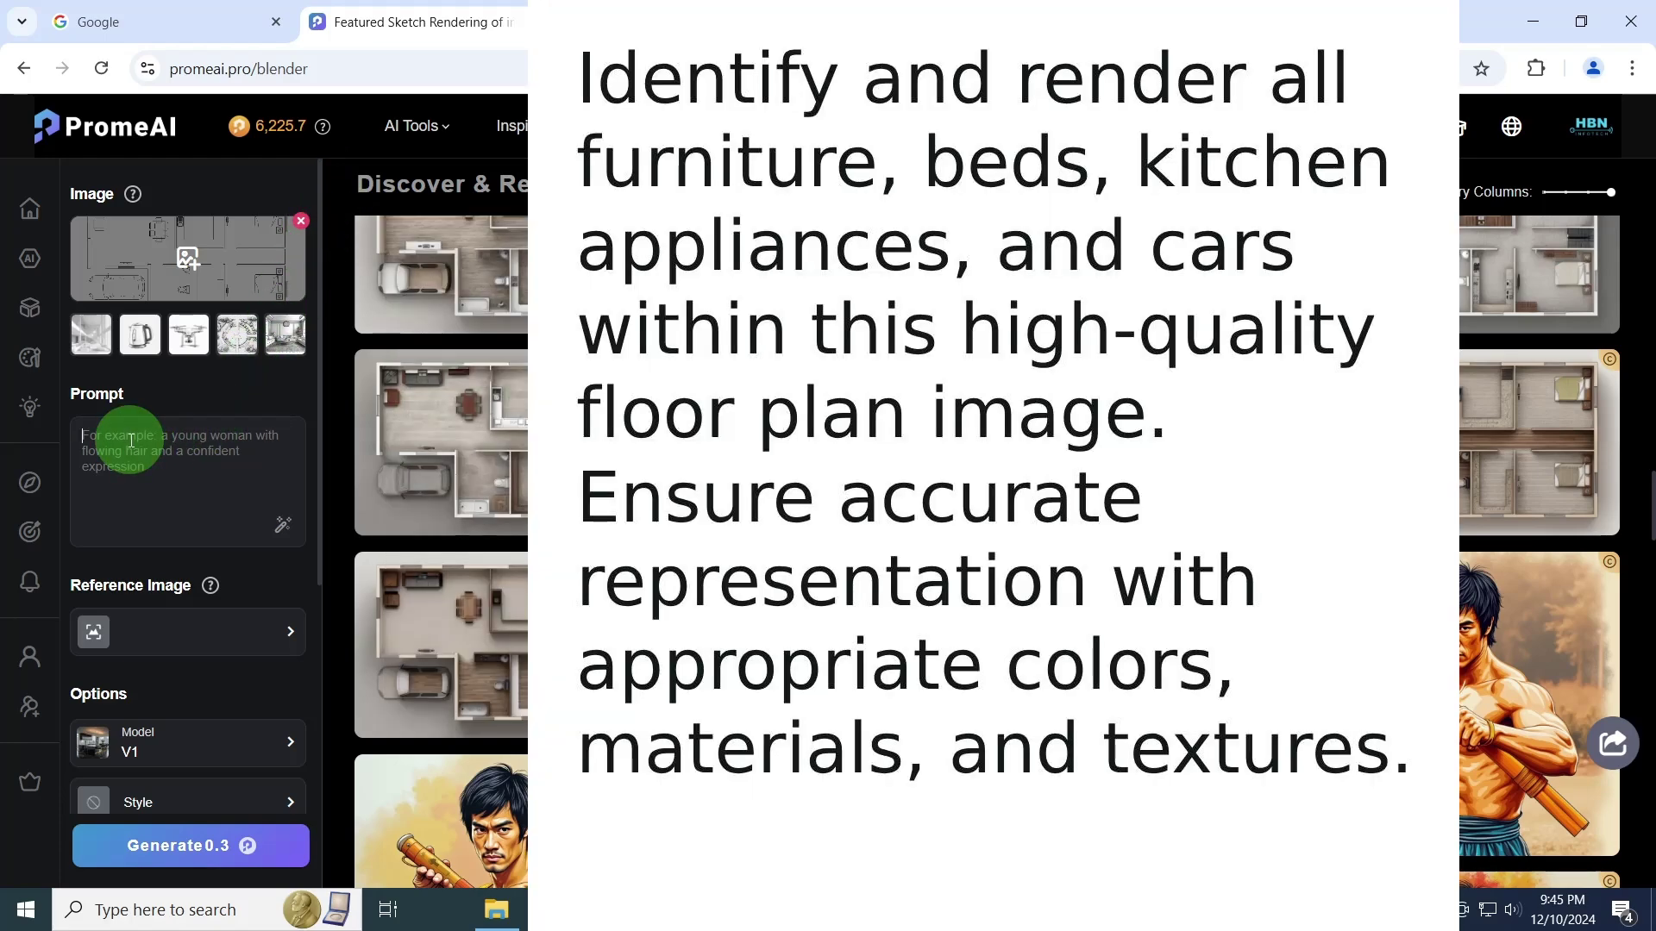
{"action": "right_click", "coordinate": [131, 440]}
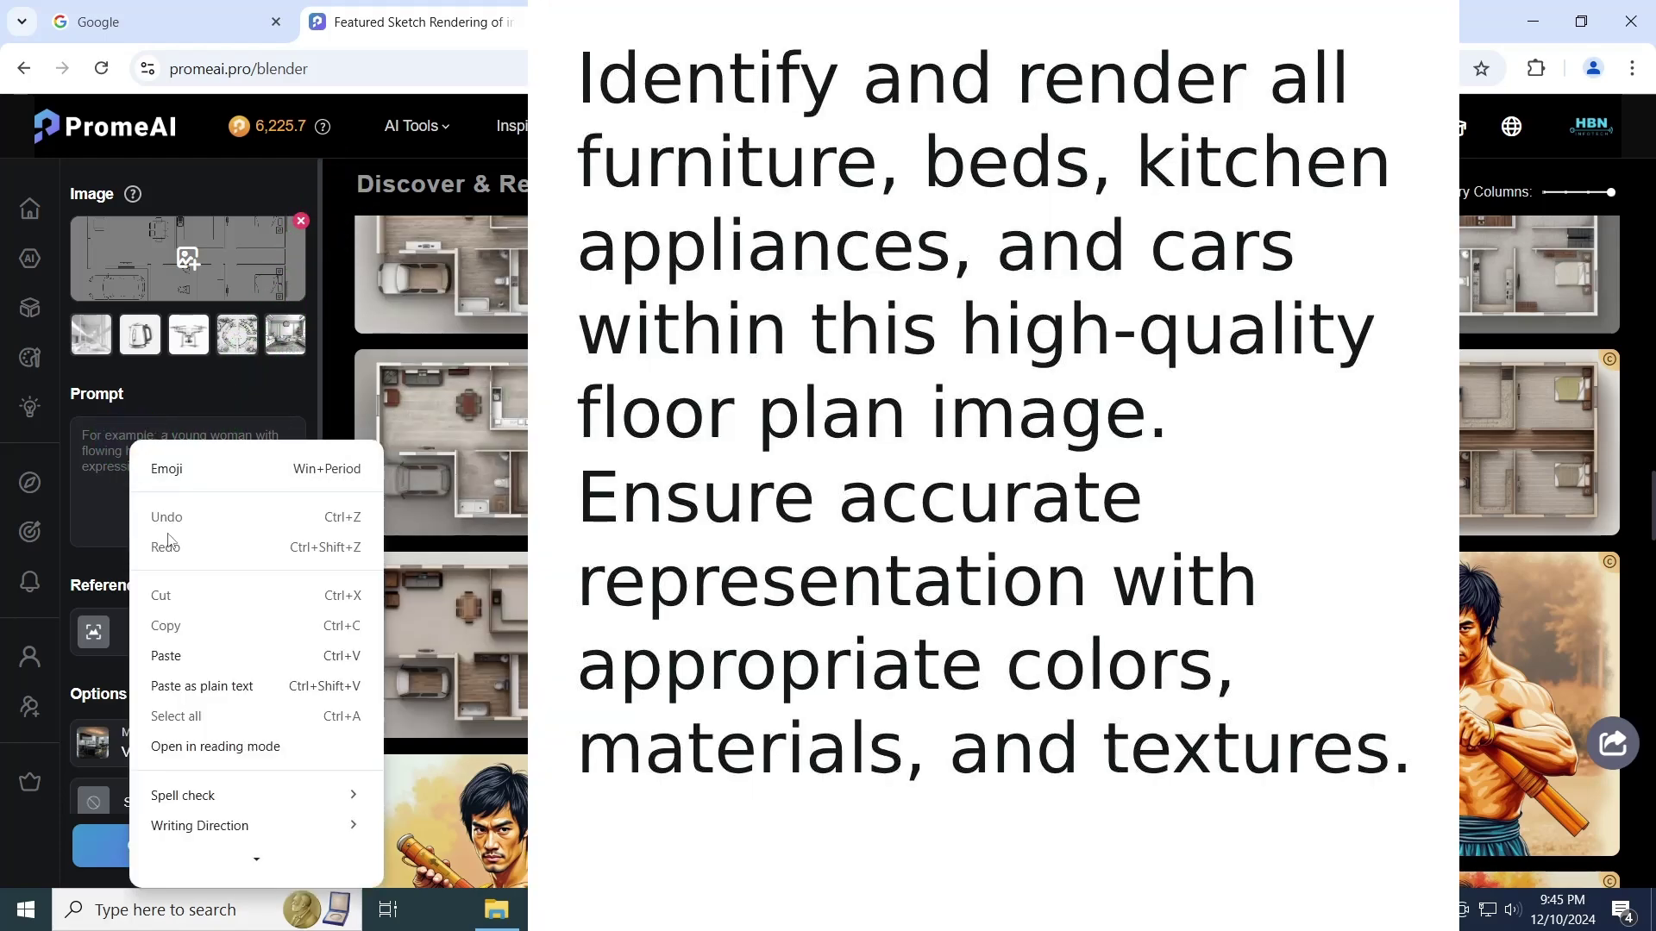
{"action": "left_click", "coordinate": [170, 656]}
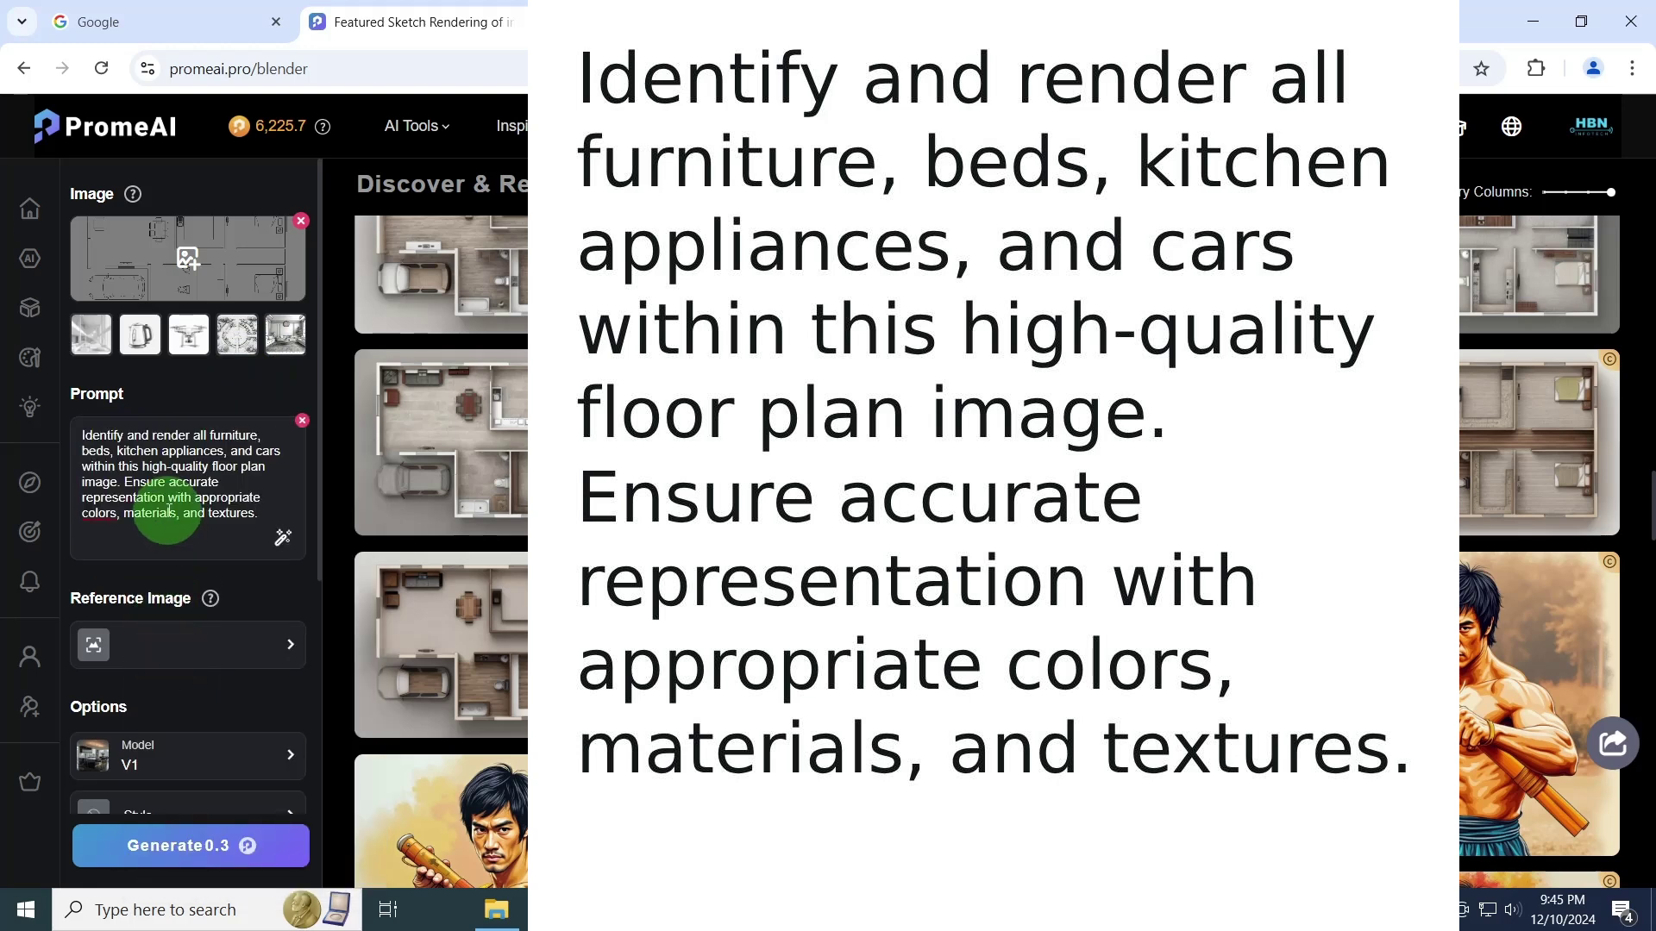
{"action": "scroll", "coordinate": [160, 604], "scroll_direction": "down", "scroll_amount": 3}
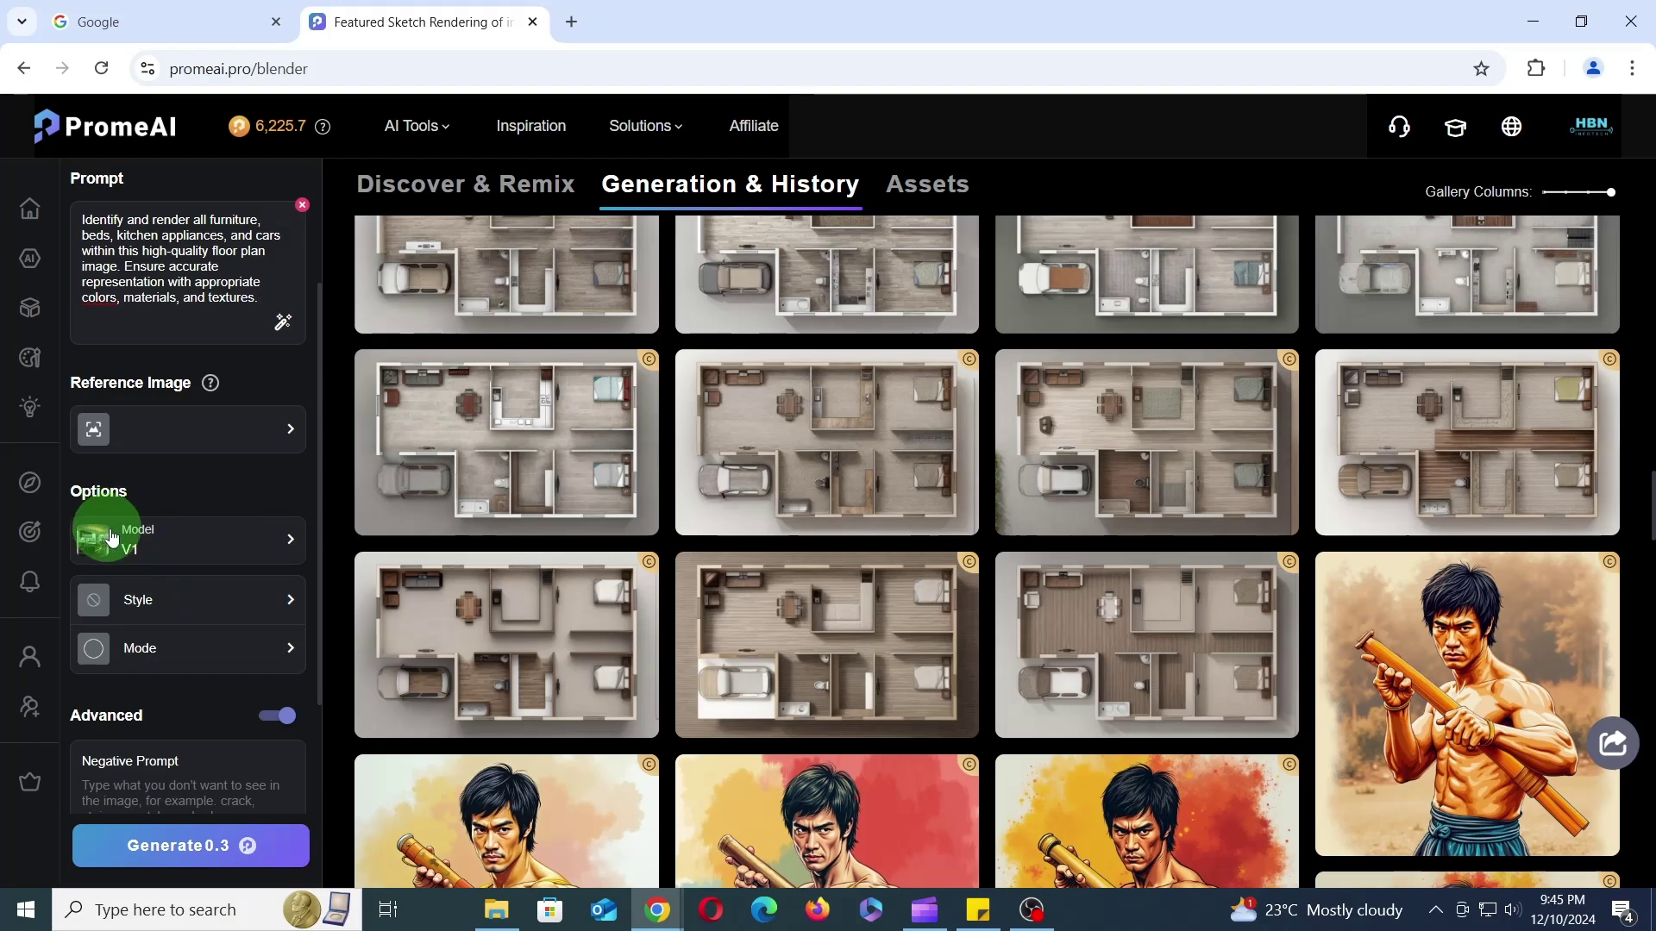
- Set the model to V2 with the Realistic photography style
{"action": "left_click", "coordinate": [115, 539]}
{"action": "left_click", "coordinate": [608, 714]}
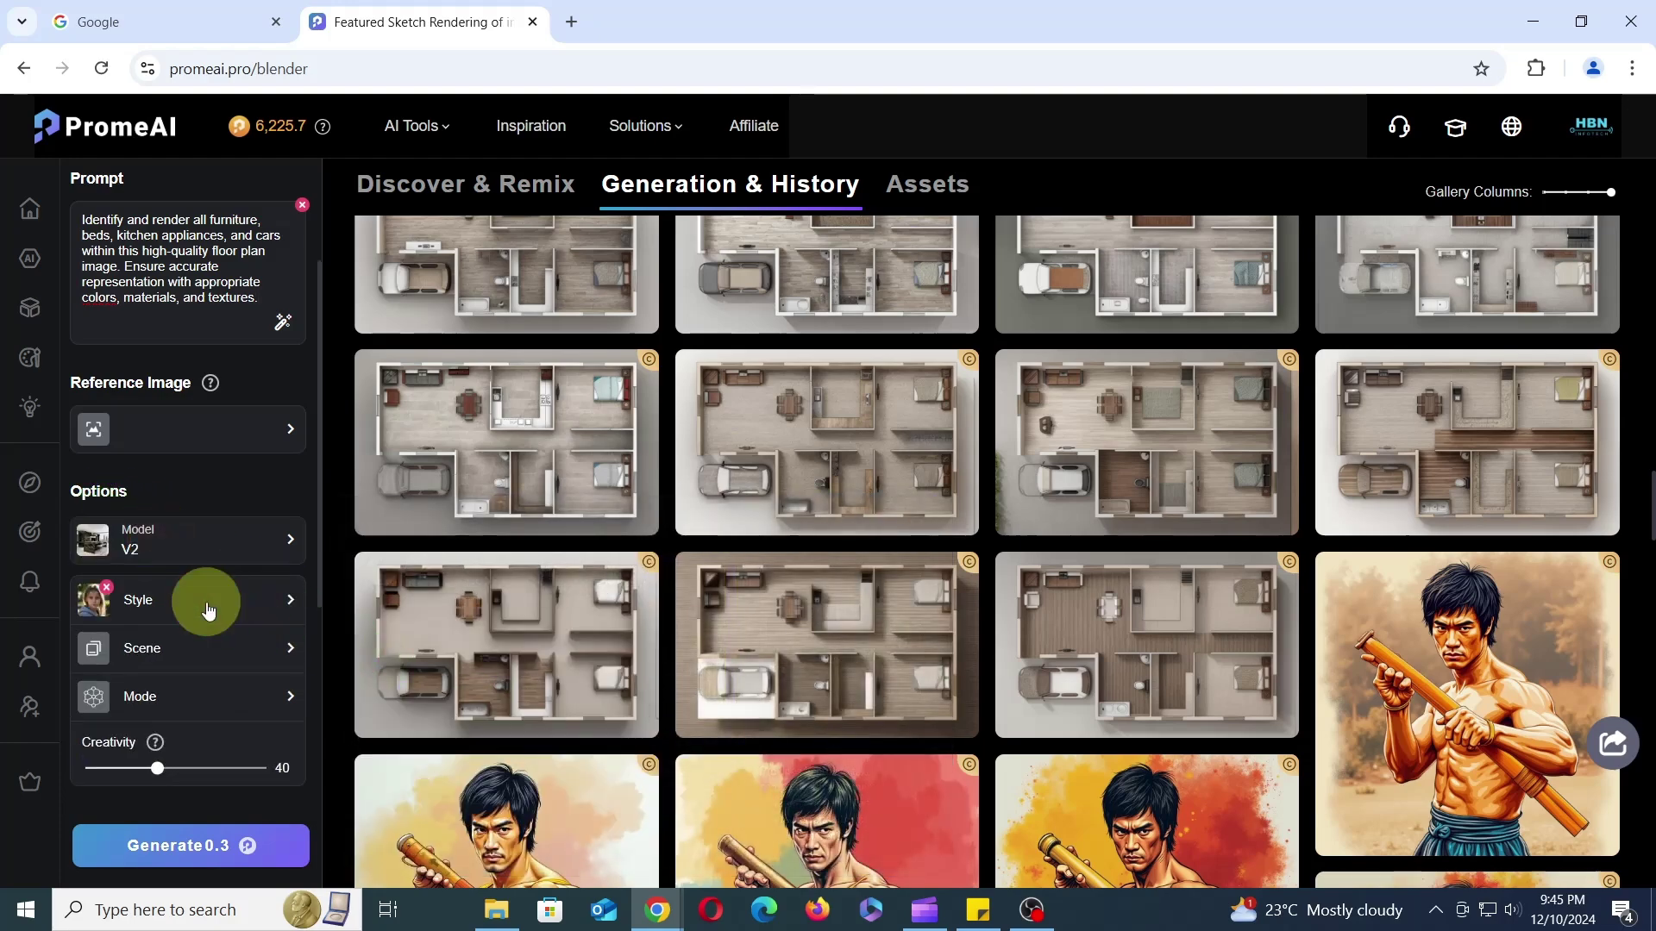
{"action": "left_click", "coordinate": [208, 611]}
{"action": "left_click", "coordinate": [492, 477]}
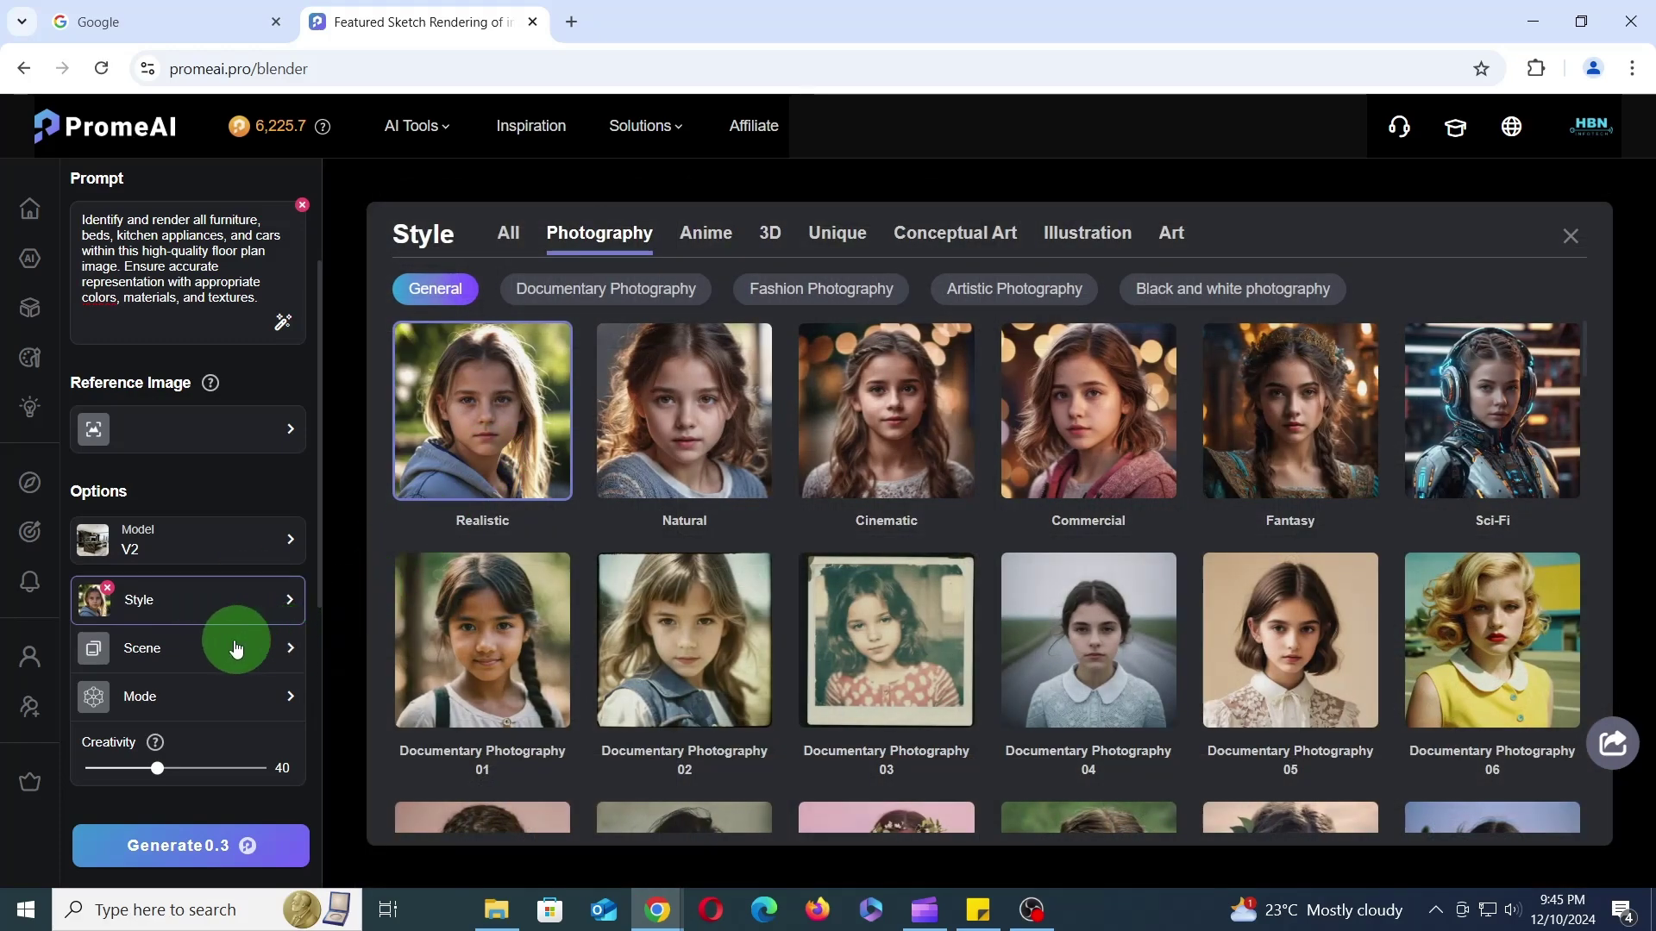
- Choose the Interior Floor Plan scene and review the rendering mode options
{"action": "left_click", "coordinate": [164, 657]}
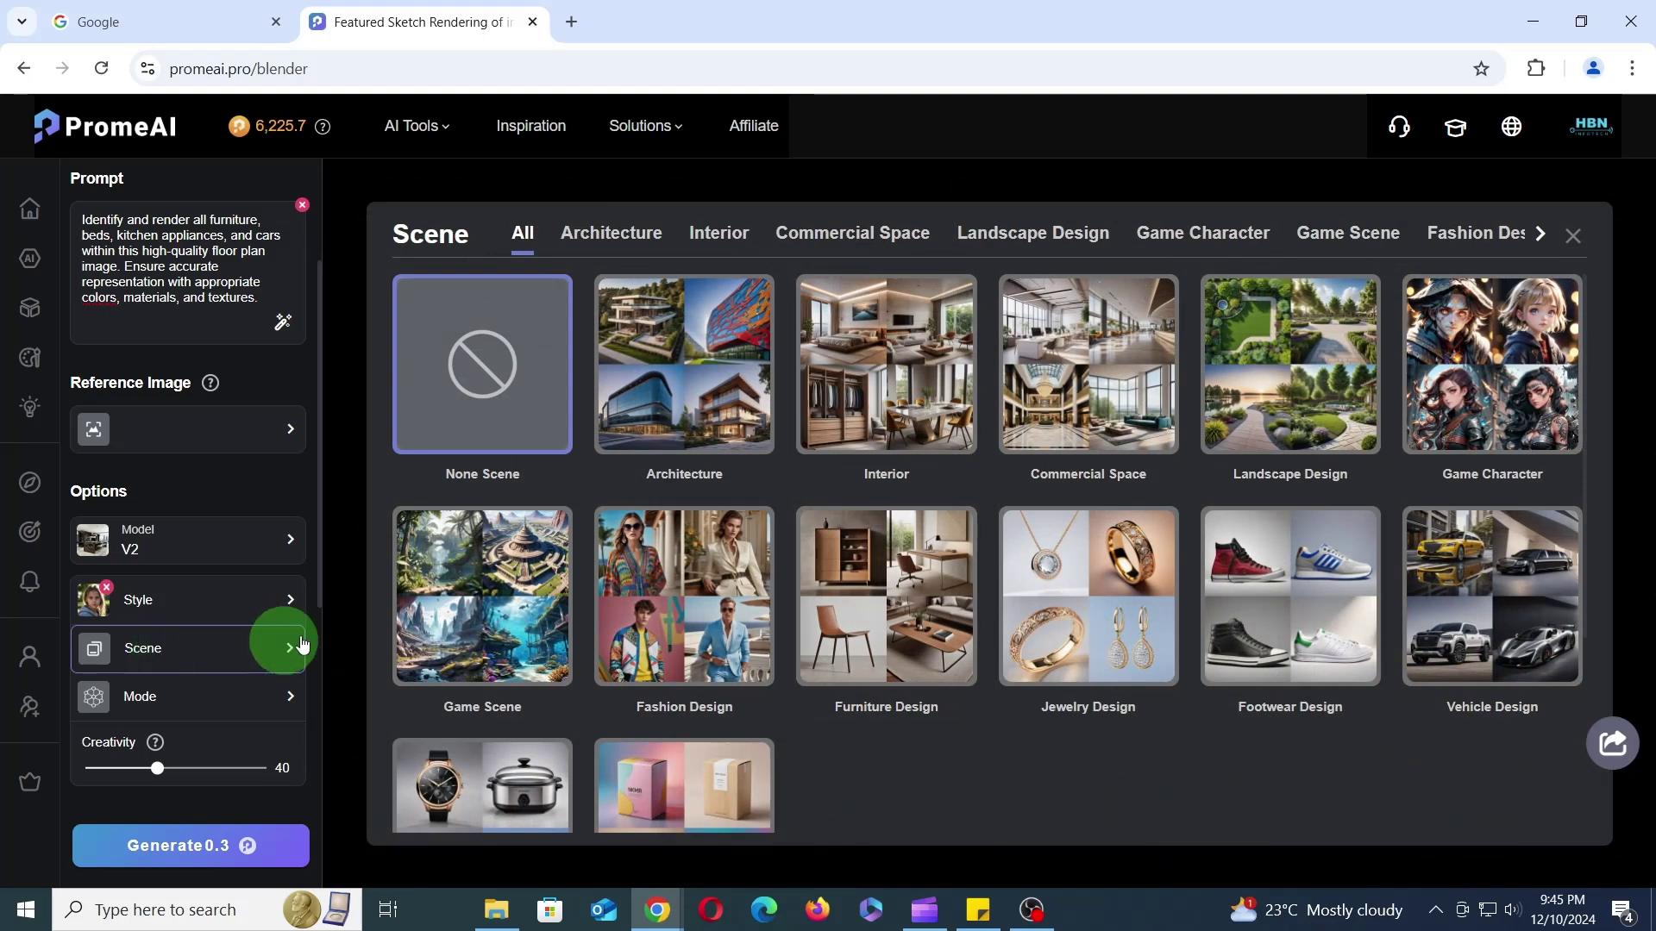
{"action": "left_click", "coordinate": [737, 245]}
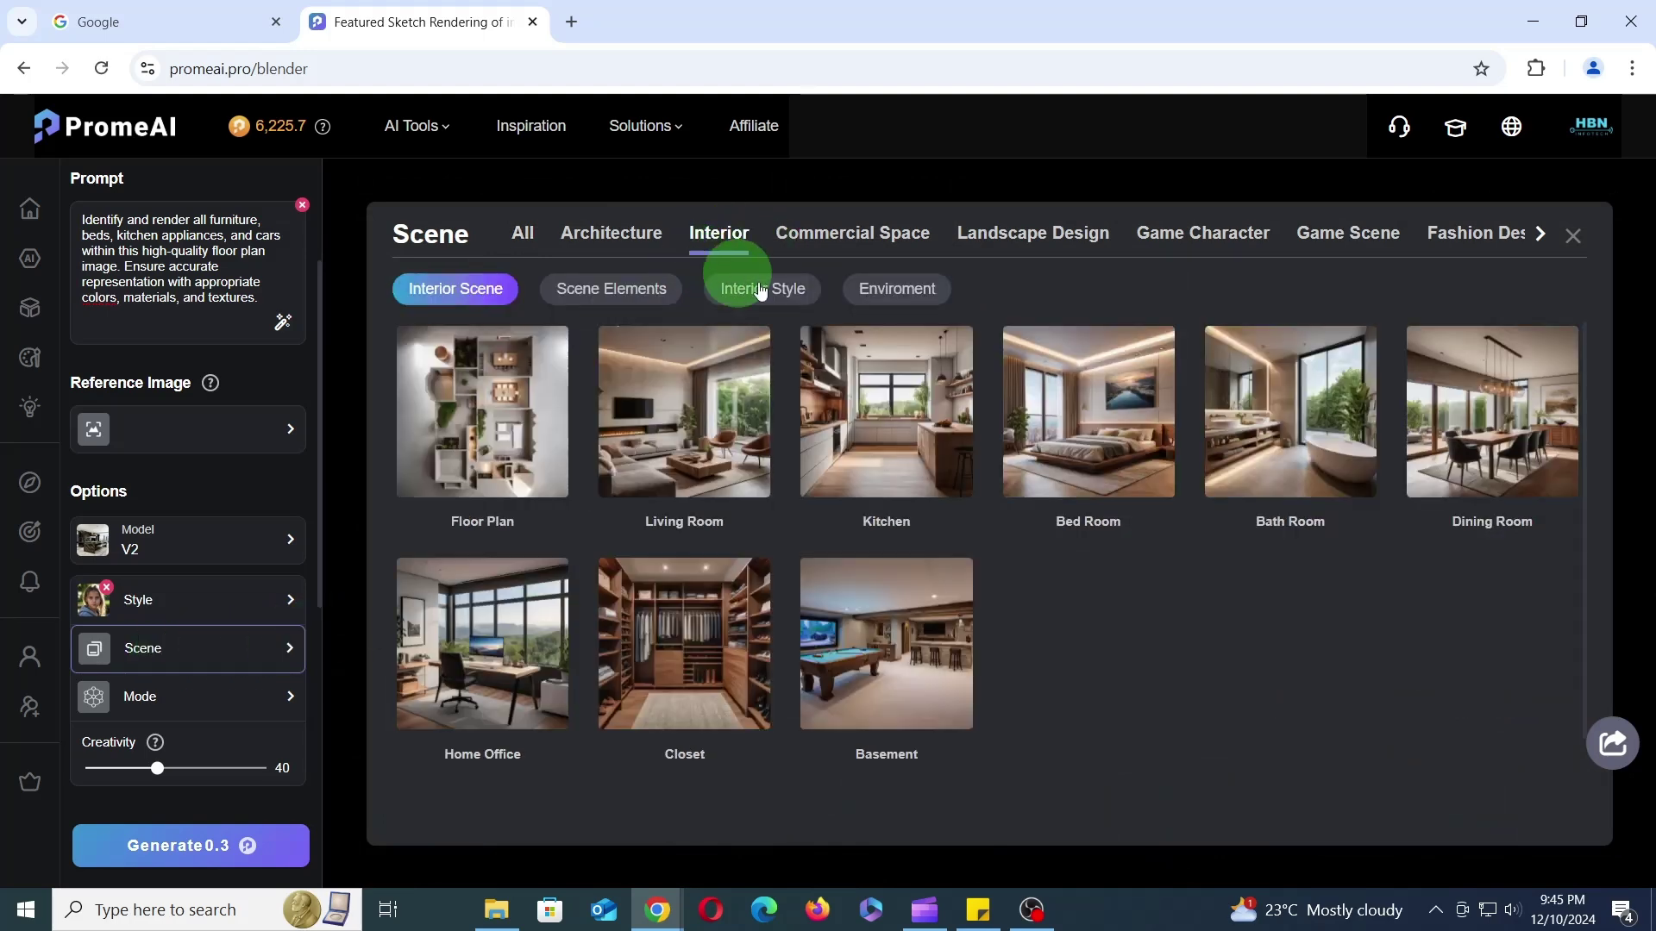
{"action": "left_click", "coordinate": [456, 429]}
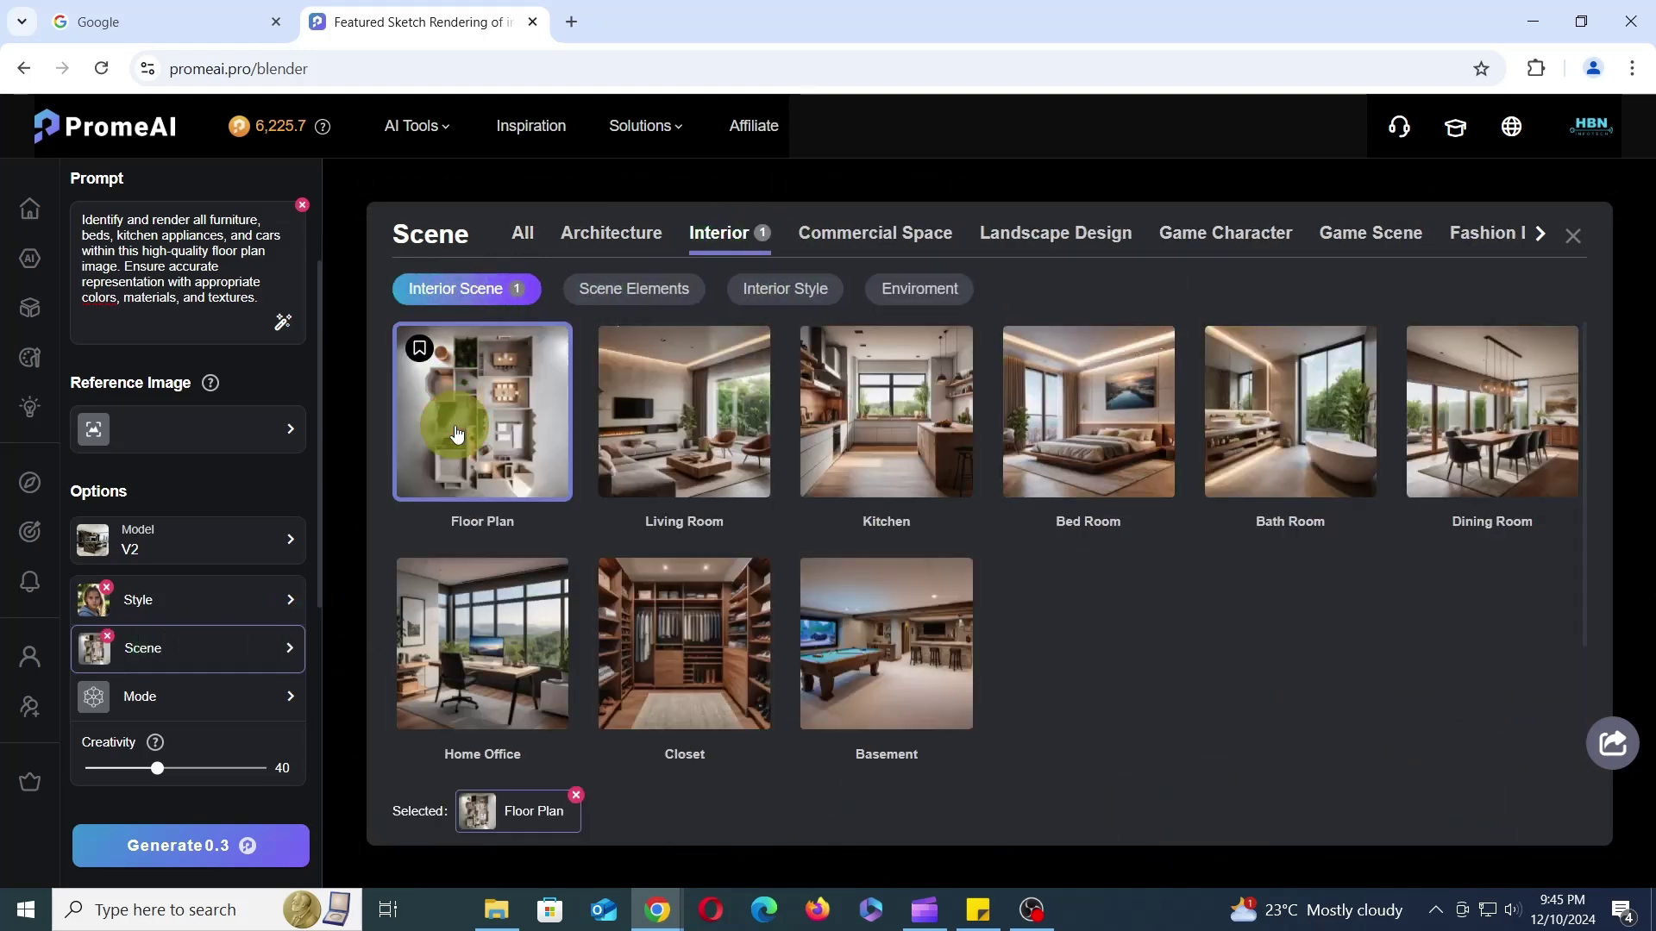
{"action": "left_click", "coordinate": [200, 708]}
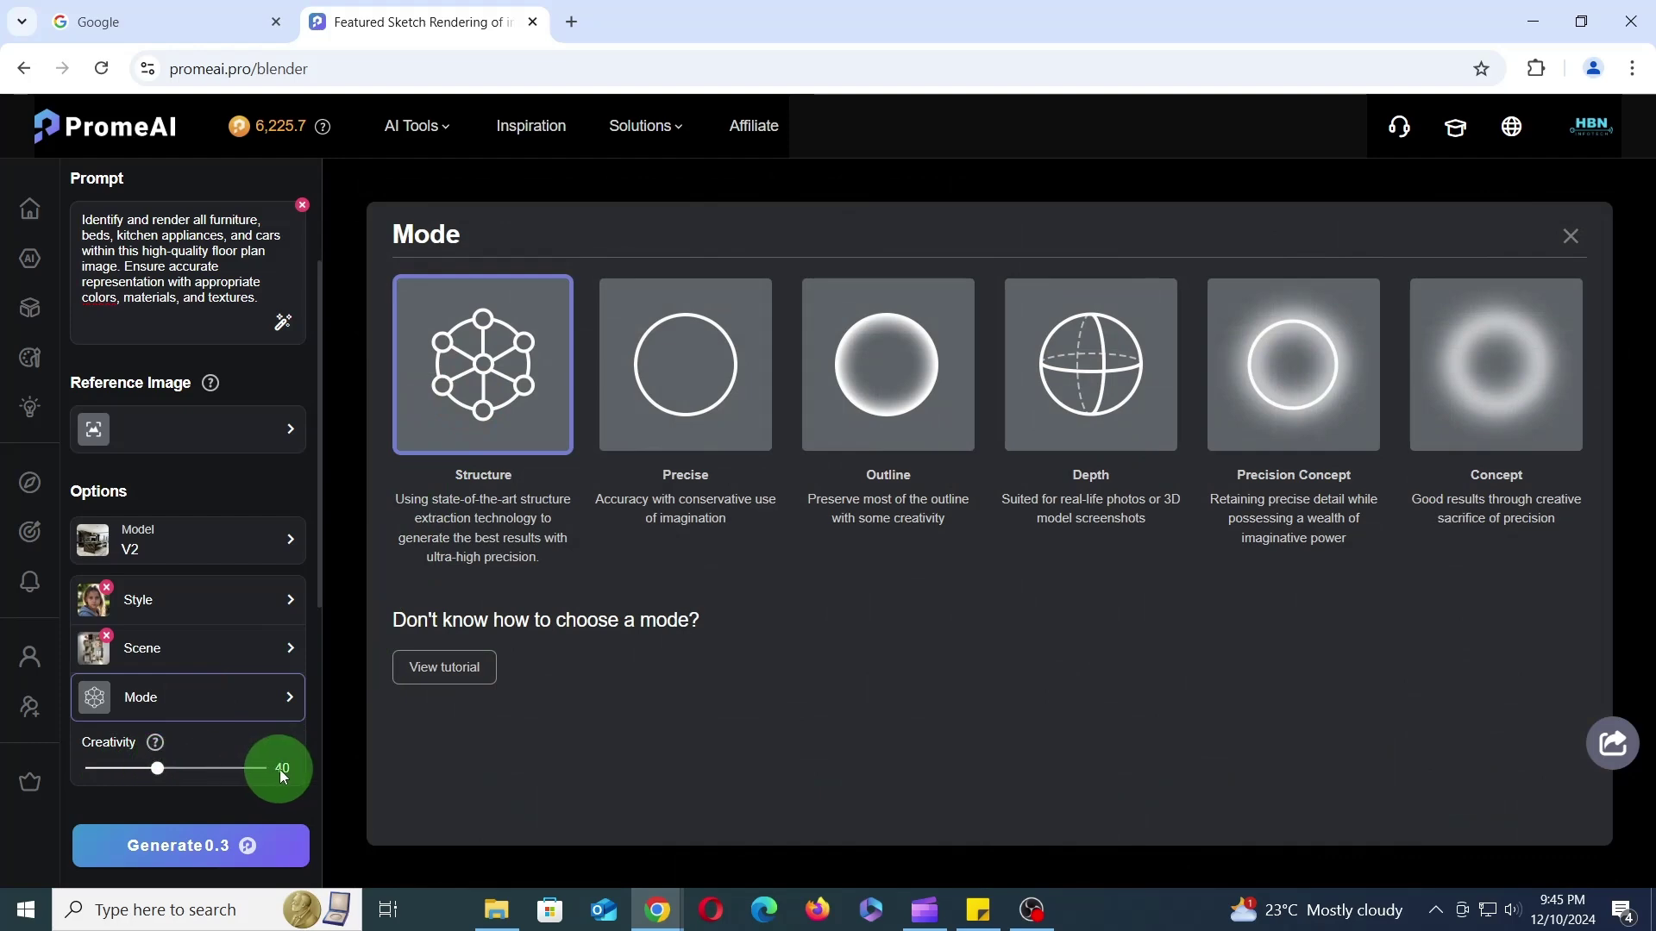
{"action": "scroll", "coordinate": [242, 700], "scroll_direction": "down", "scroll_amount": 4}
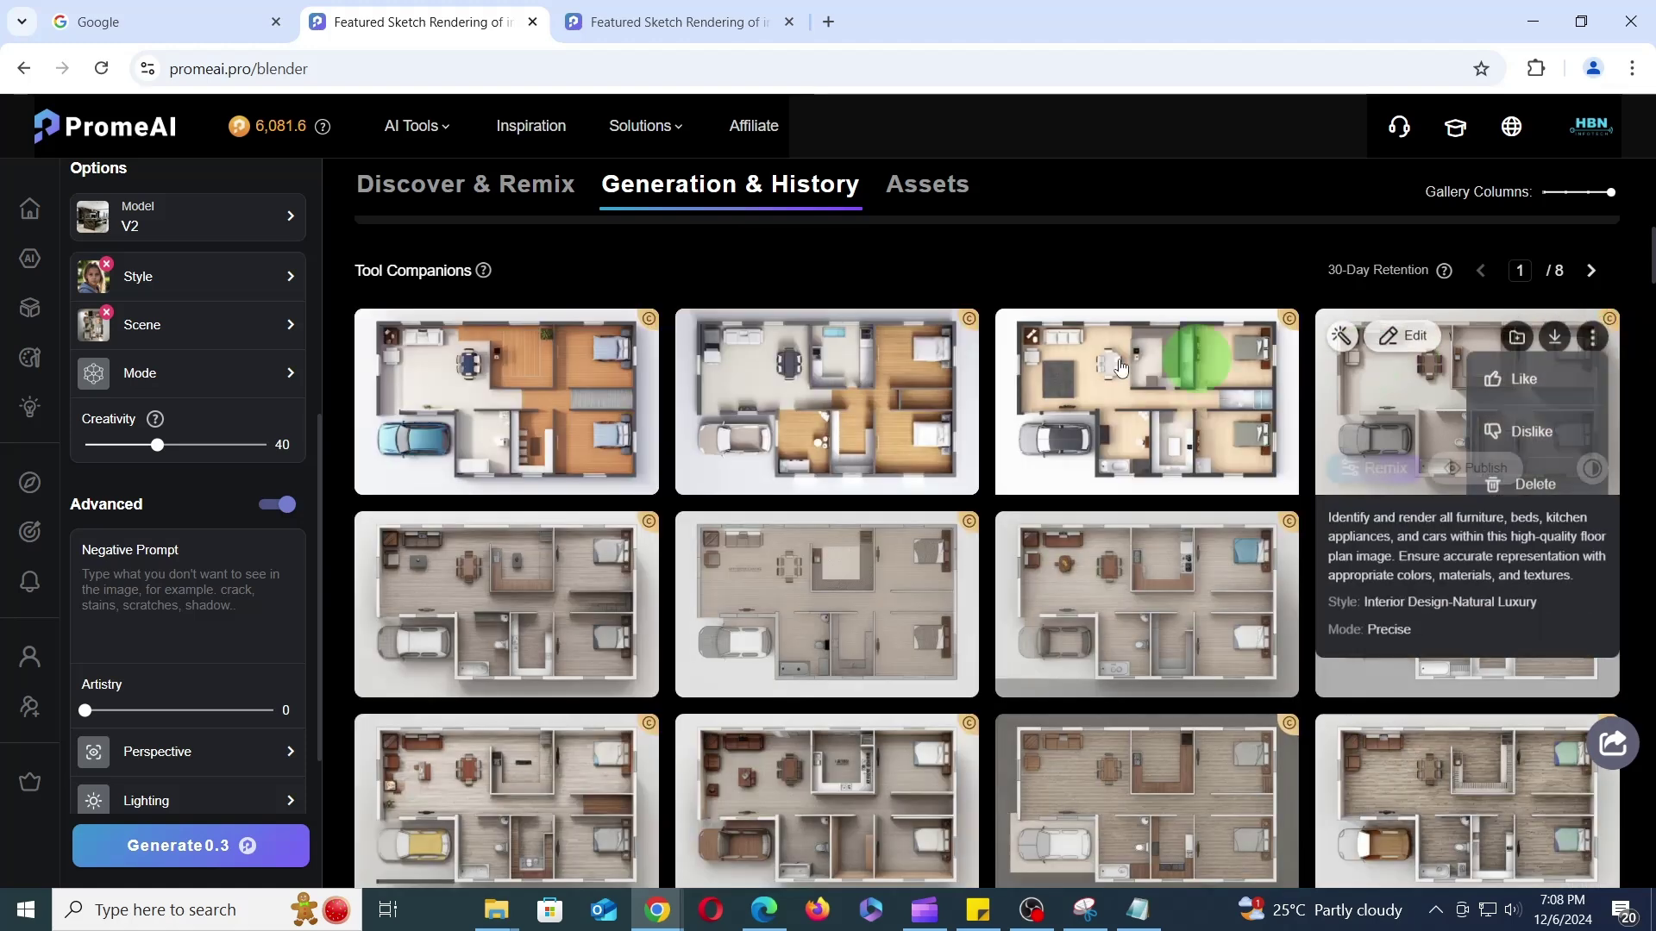
- Review the first two new coloured floor-plan renders full-size, then close the viewer
{"action": "left_click", "coordinate": [562, 402]}
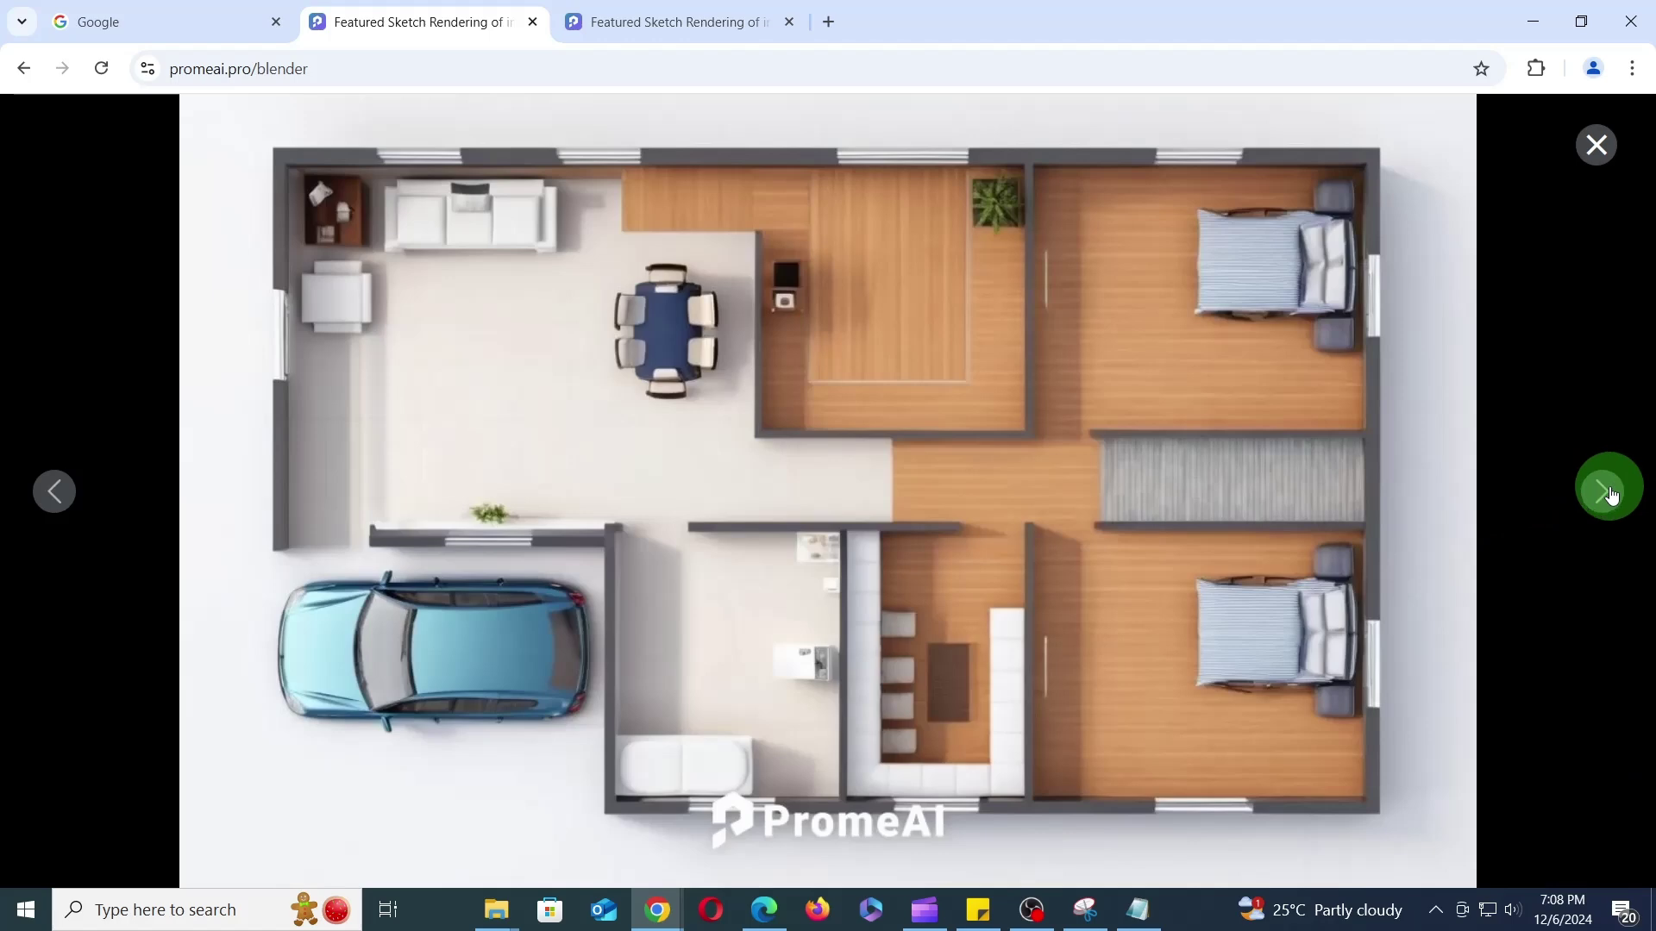
{"action": "left_click", "coordinate": [1611, 494]}
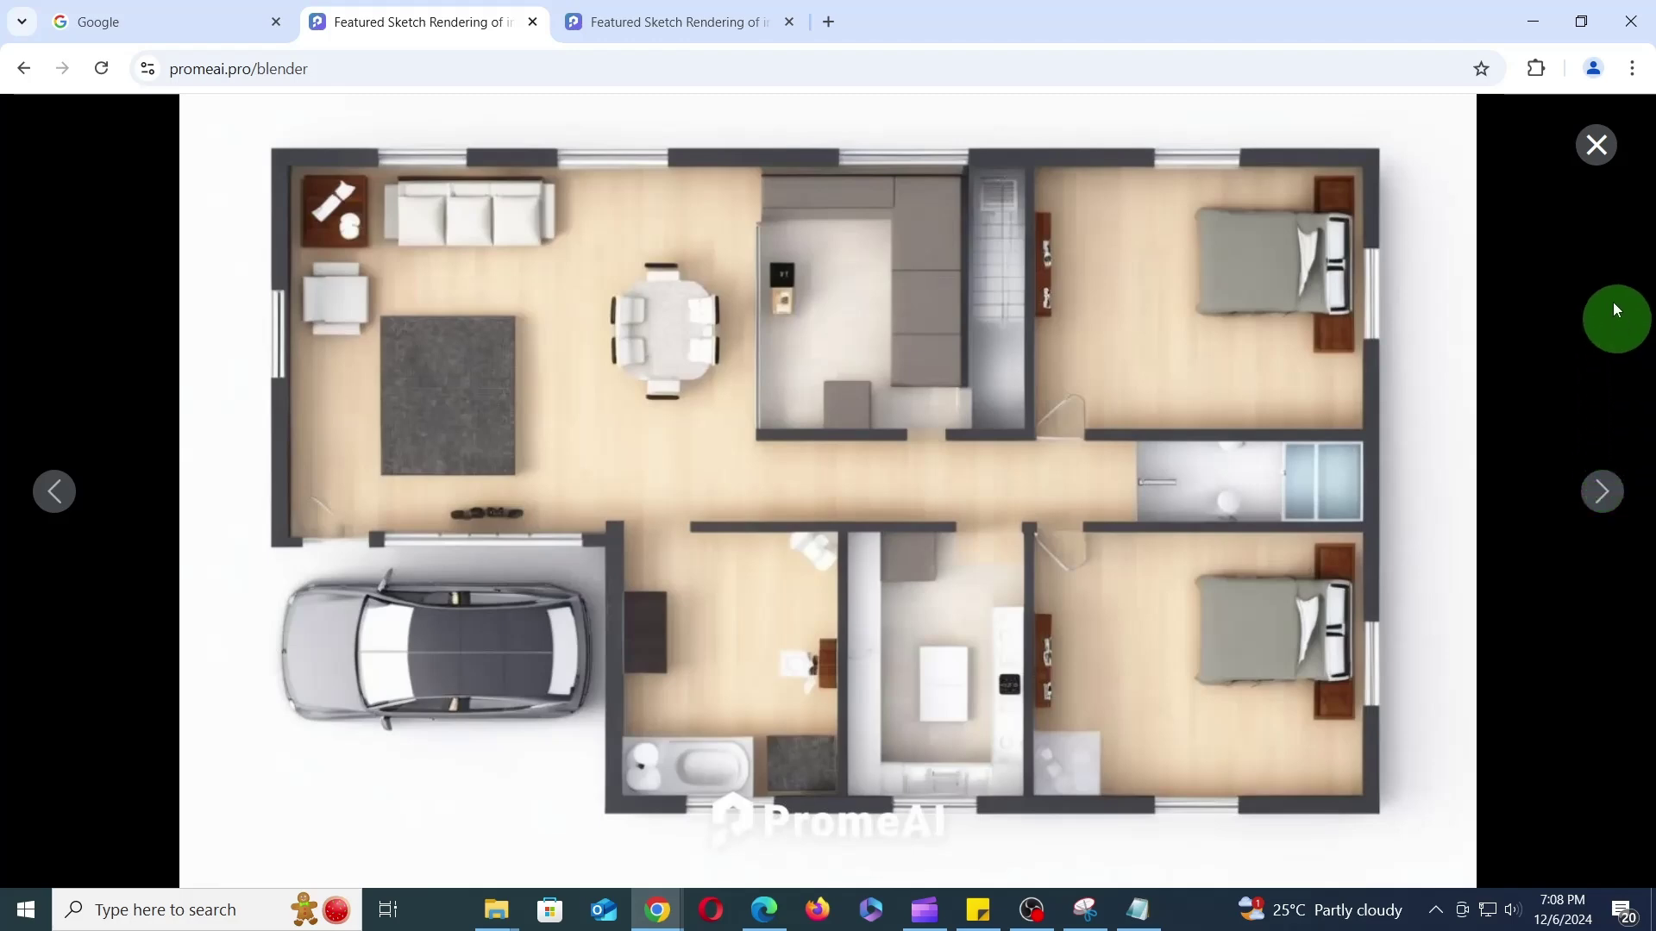
{"action": "left_click", "coordinate": [1598, 152]}
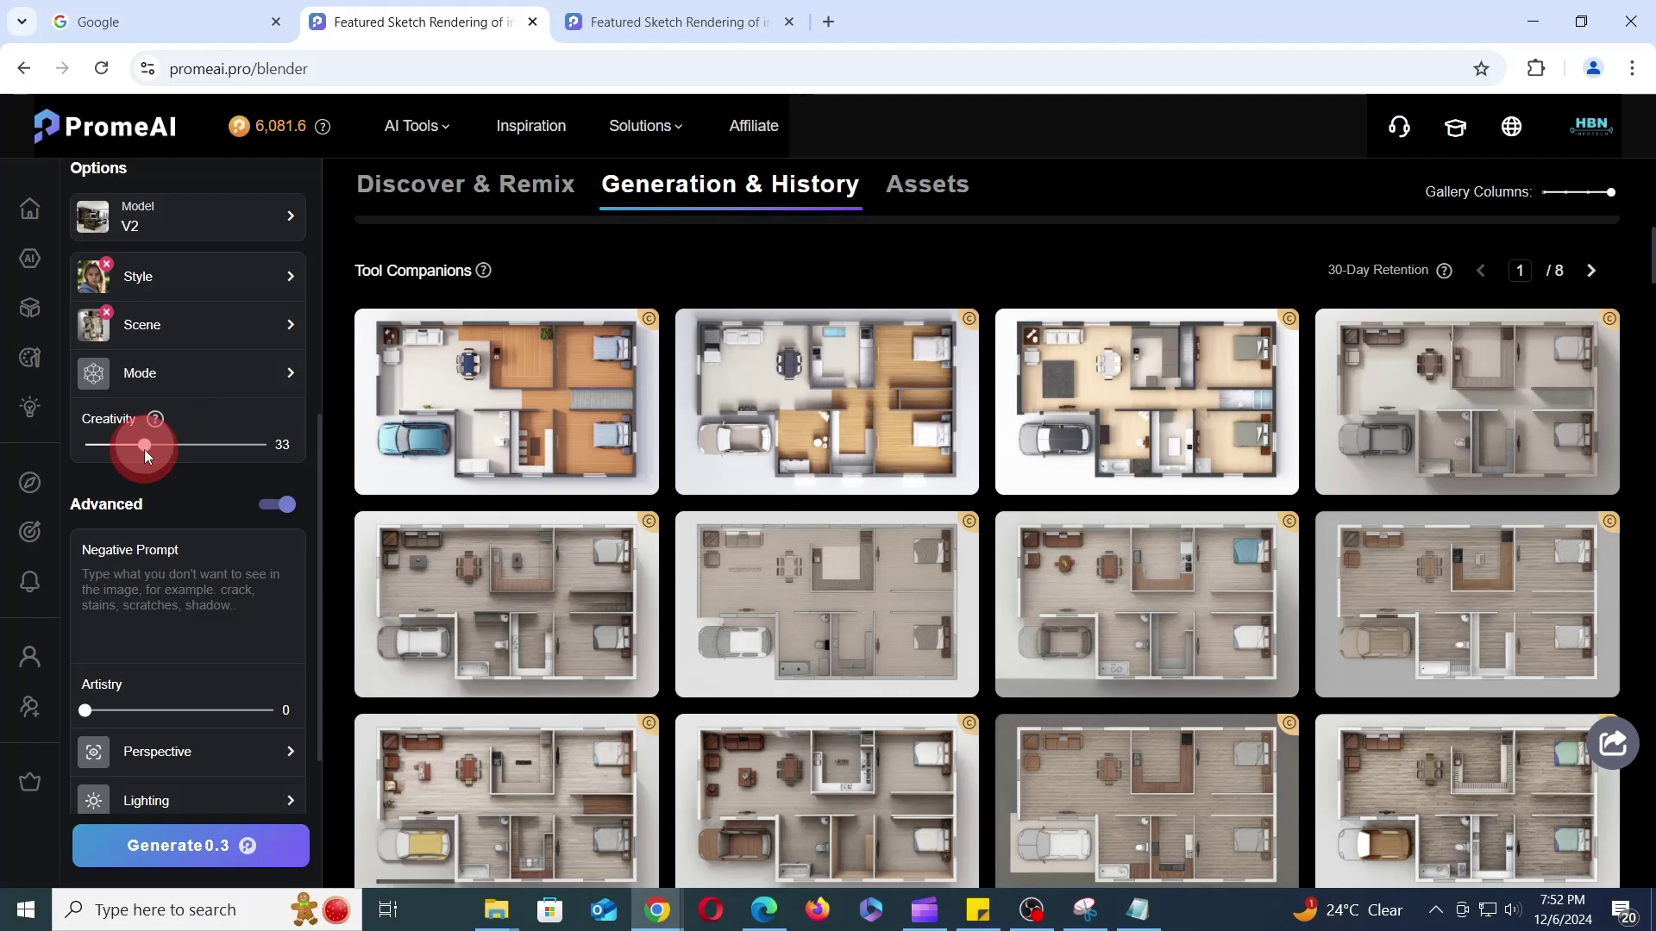
- Render the floor plan with Top View perspective and Key Lighting
{"action": "scroll", "coordinate": [215, 654], "scroll_direction": "down", "scroll_amount": 2}
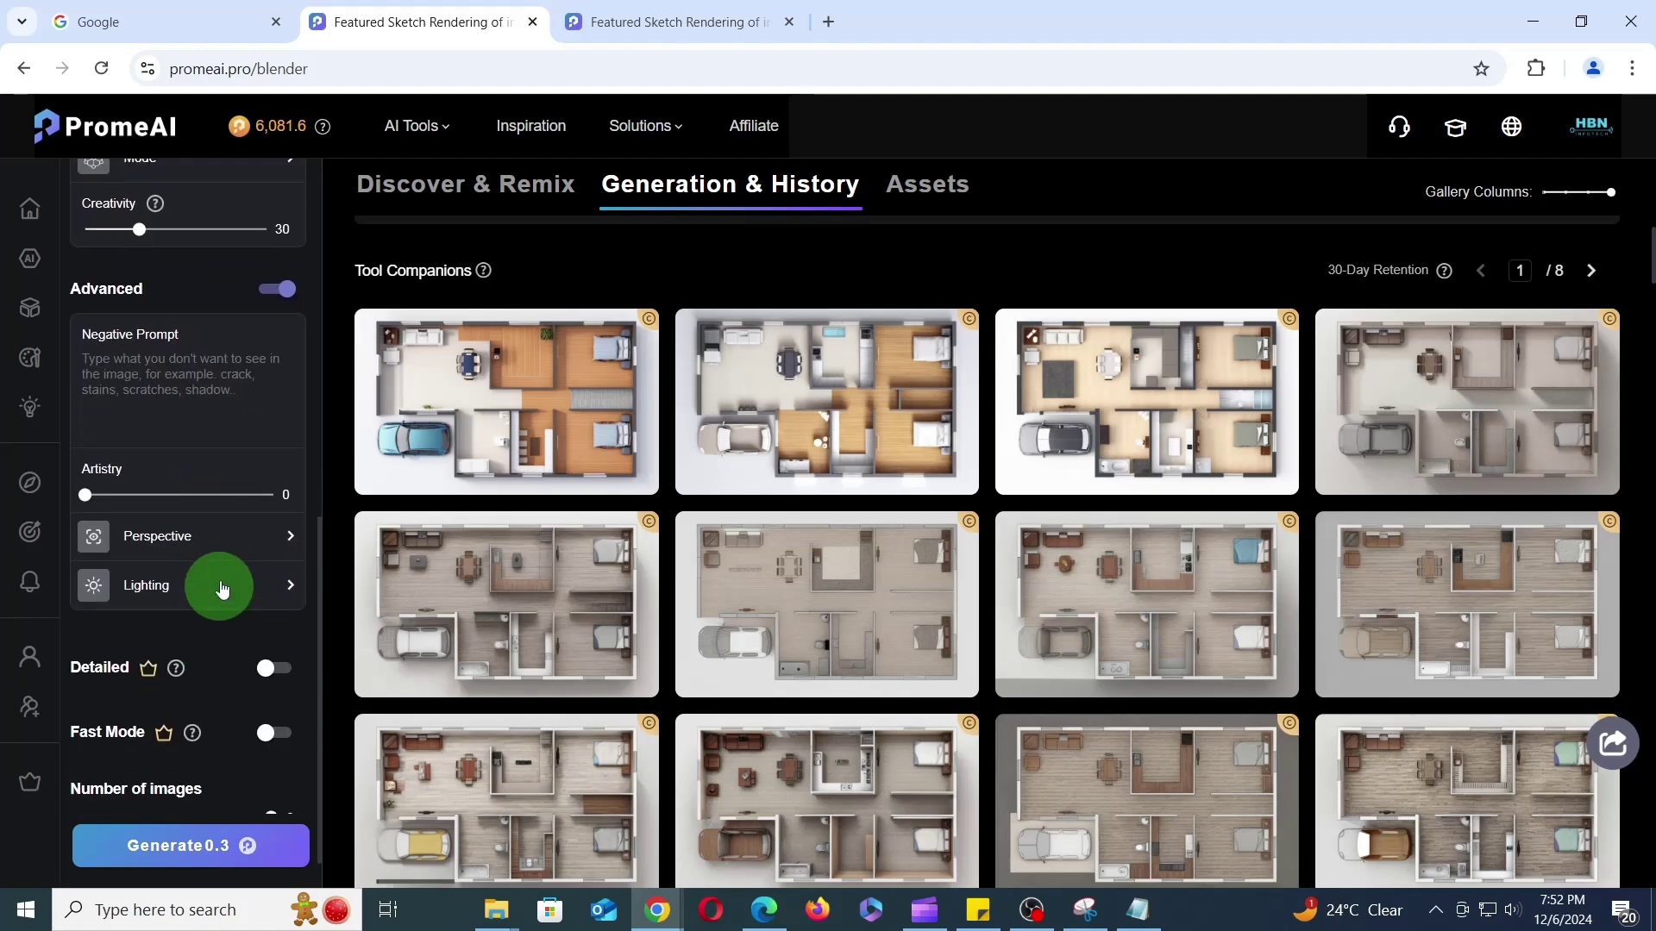
{"action": "left_click", "coordinate": [230, 544]}
{"action": "scroll", "coordinate": [975, 660], "scroll_direction": "down", "scroll_amount": 5}
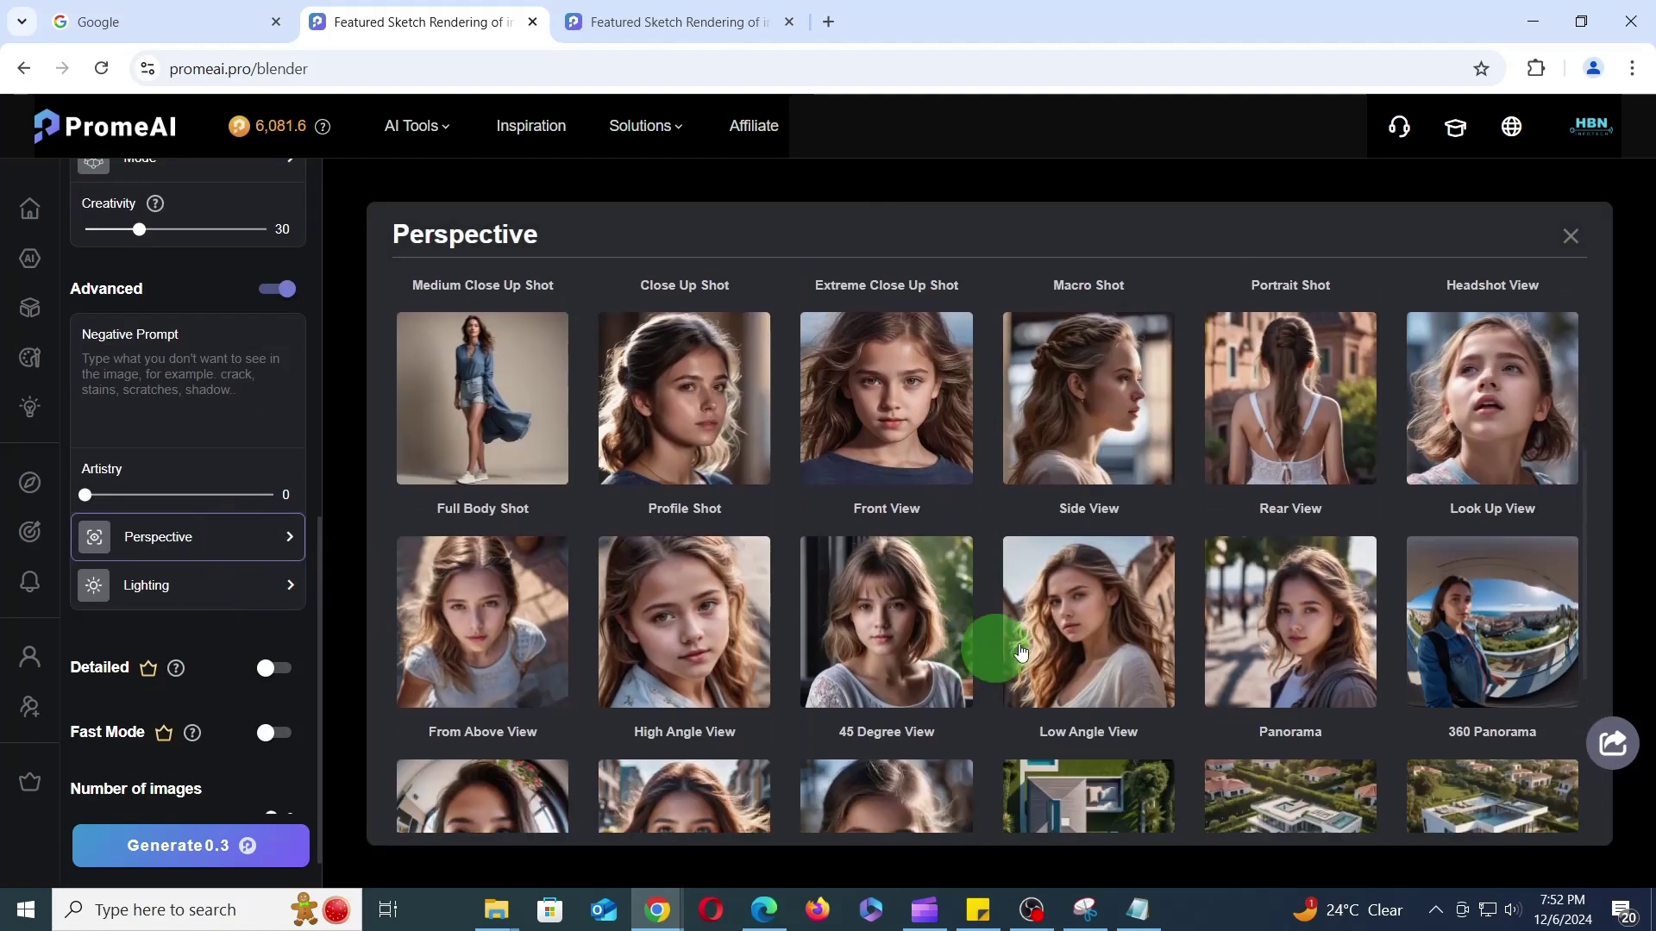
{"action": "left_click", "coordinate": [1114, 643]}
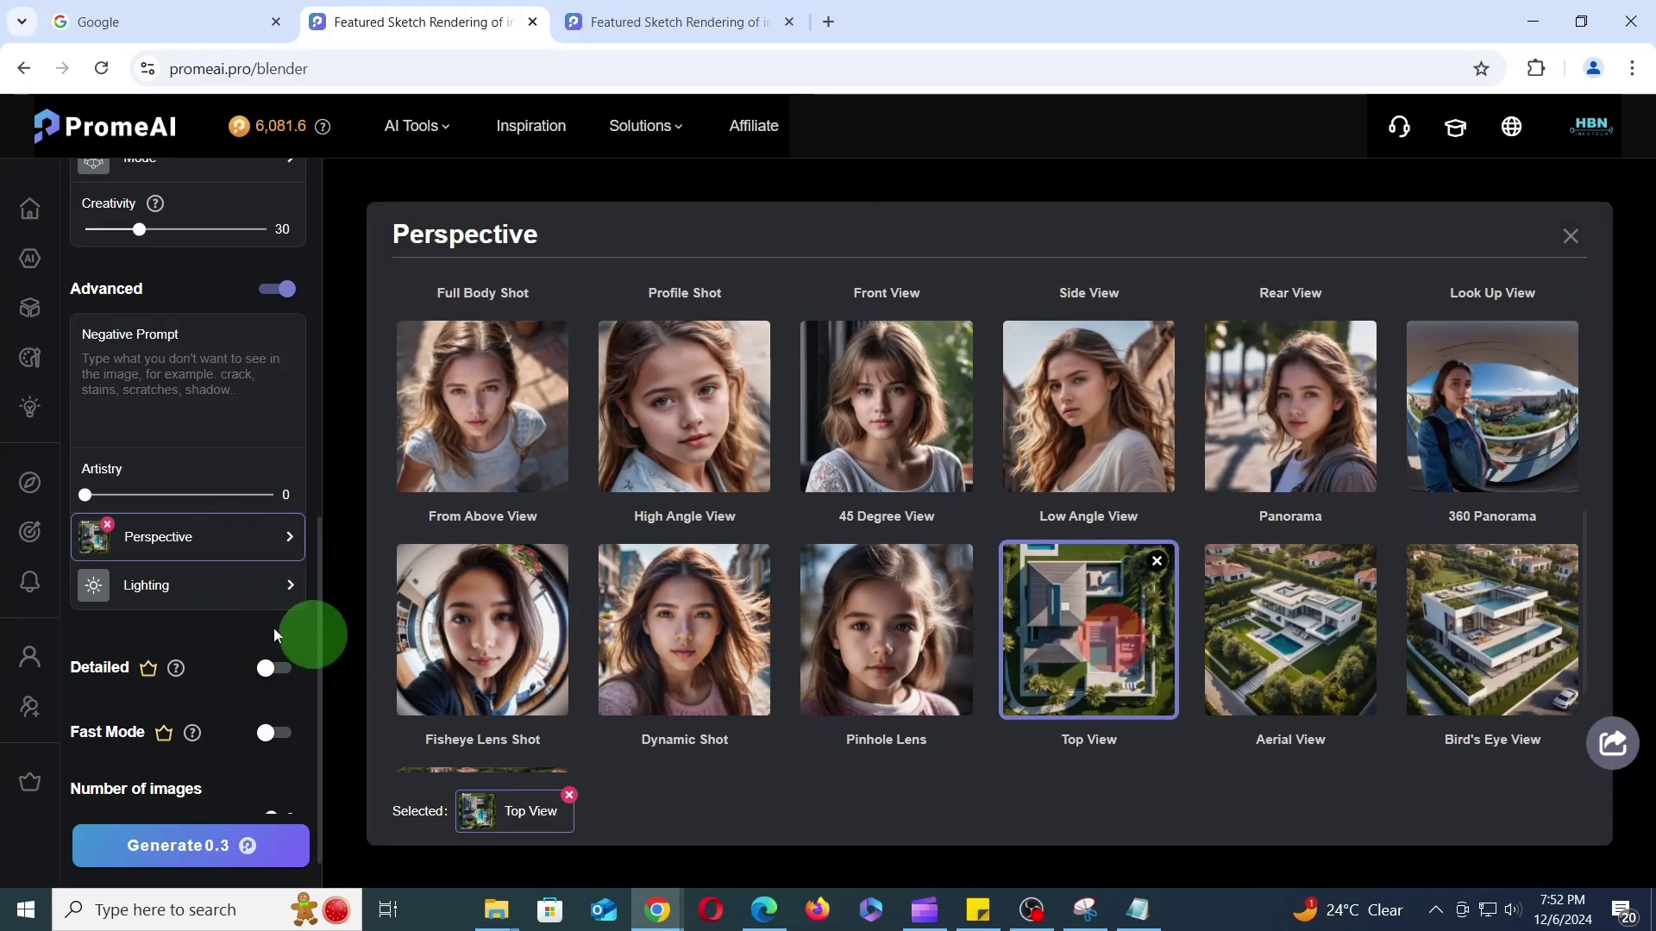
{"action": "left_click", "coordinate": [211, 594]}
{"action": "left_click", "coordinate": [686, 384]}
{"action": "left_click", "coordinate": [190, 850]}
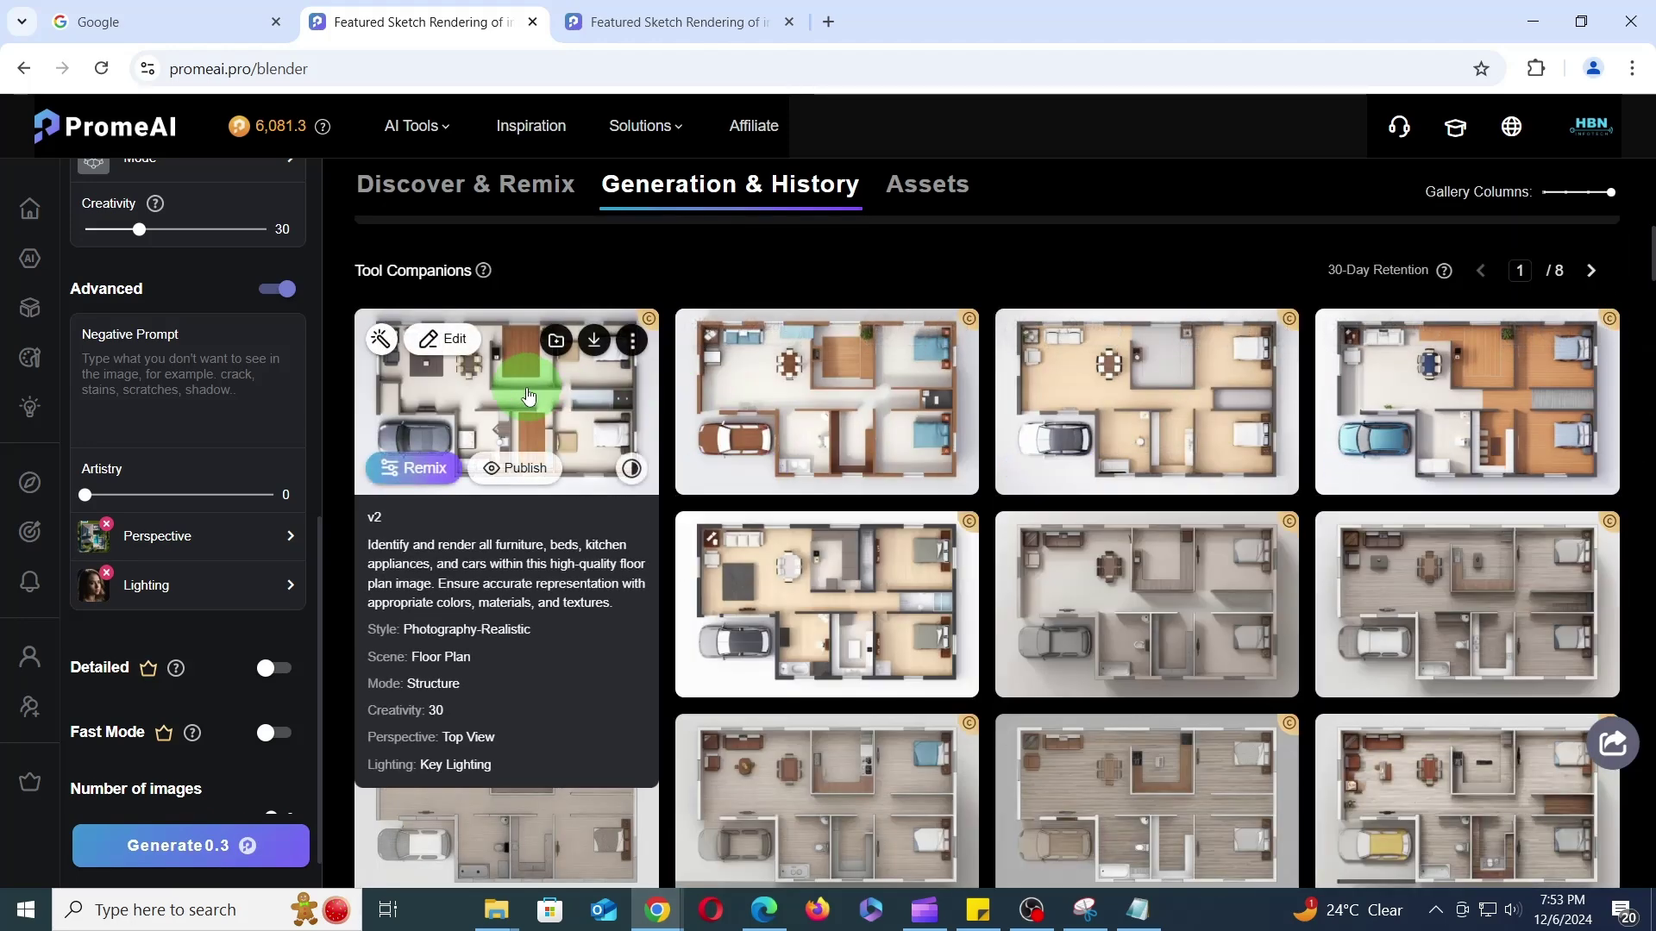
- Browse the finished Key Lighting renders full-size and return to the gallery
{"action": "left_click", "coordinate": [1539, 354]}
{"action": "left_click", "coordinate": [1602, 491]}
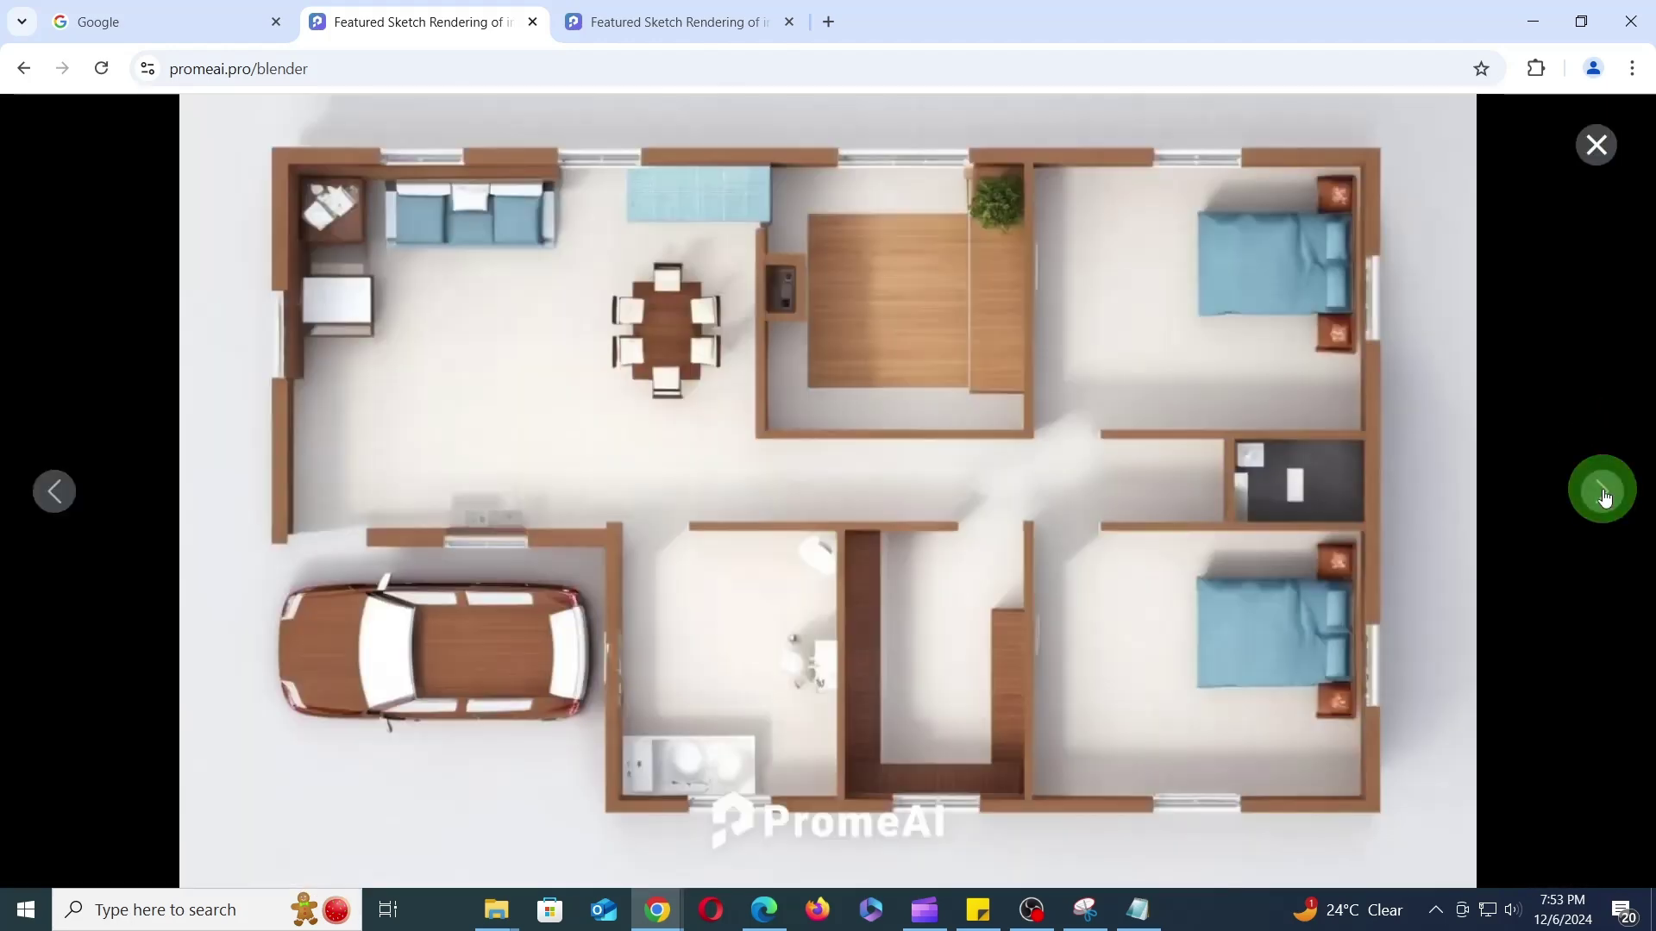
{"action": "left_click", "coordinate": [1603, 492]}
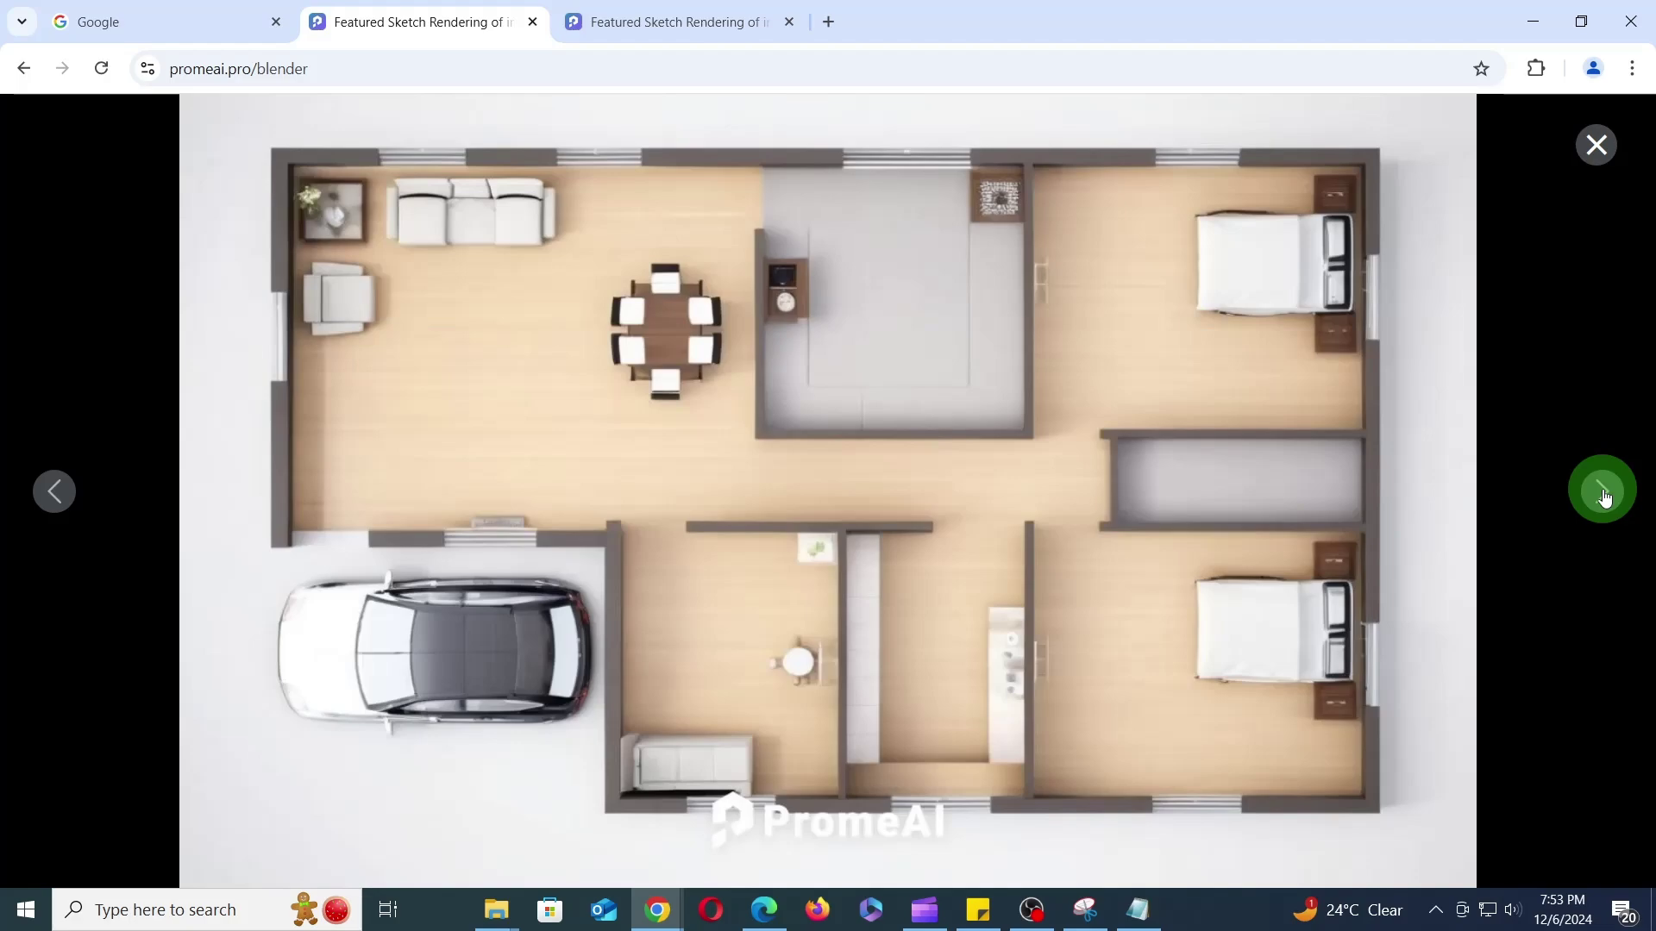
{"action": "left_click", "coordinate": [1596, 144]}
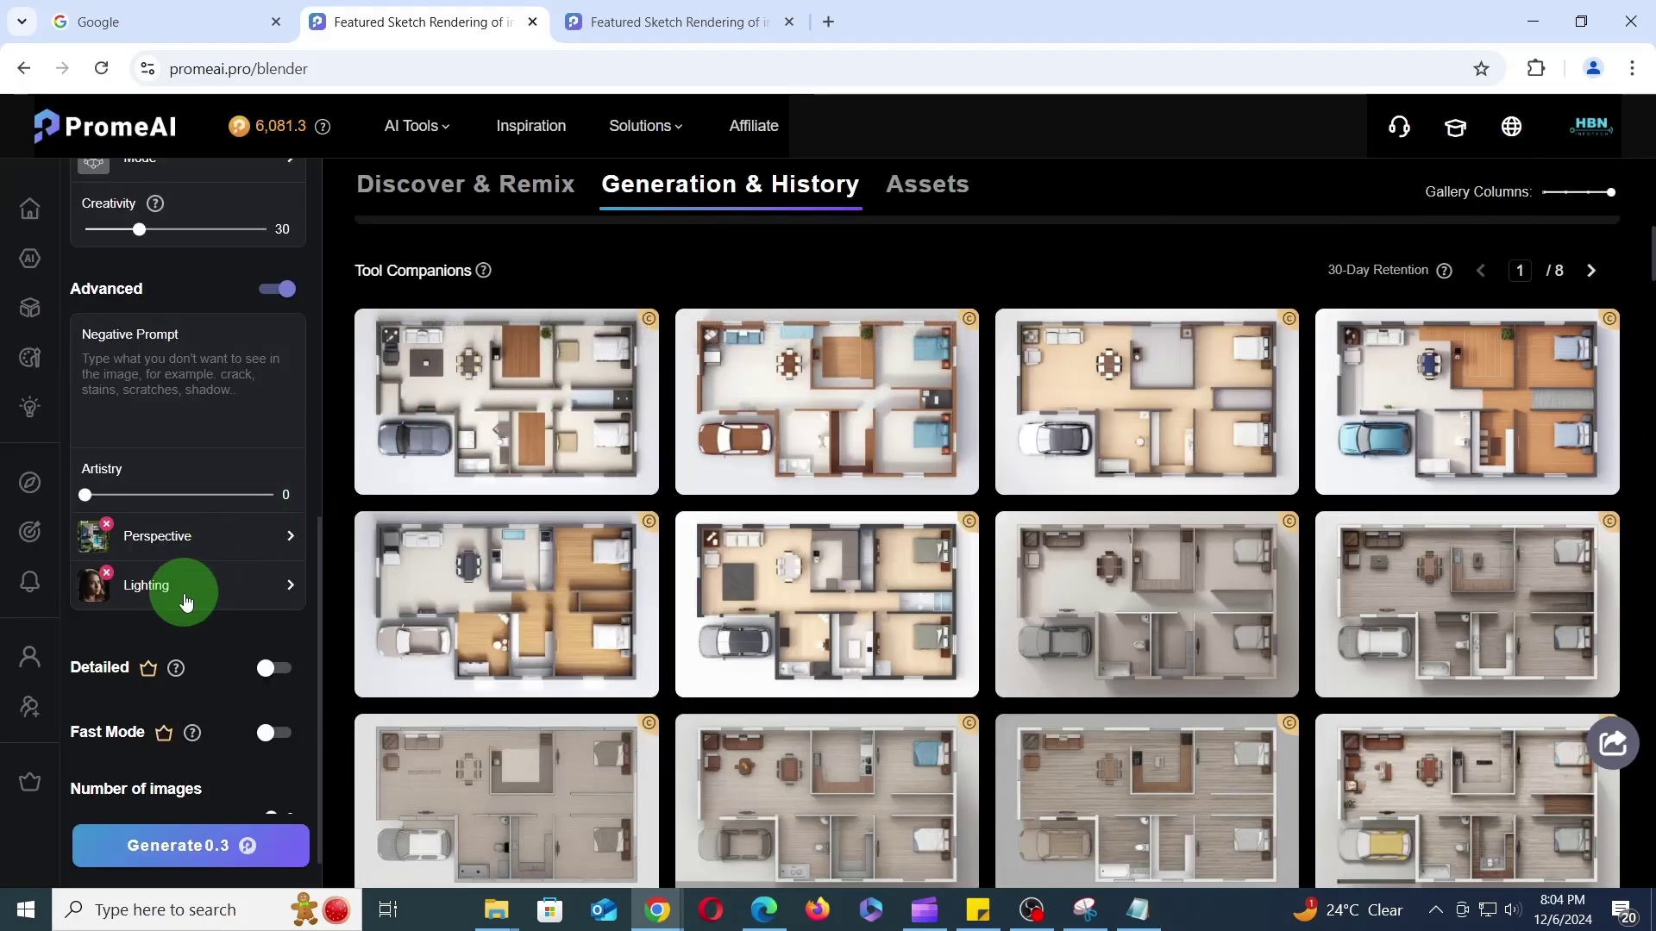
- Switch the lighting to Bright Neon Lighting and view the next render
{"action": "left_click", "coordinate": [186, 601]}
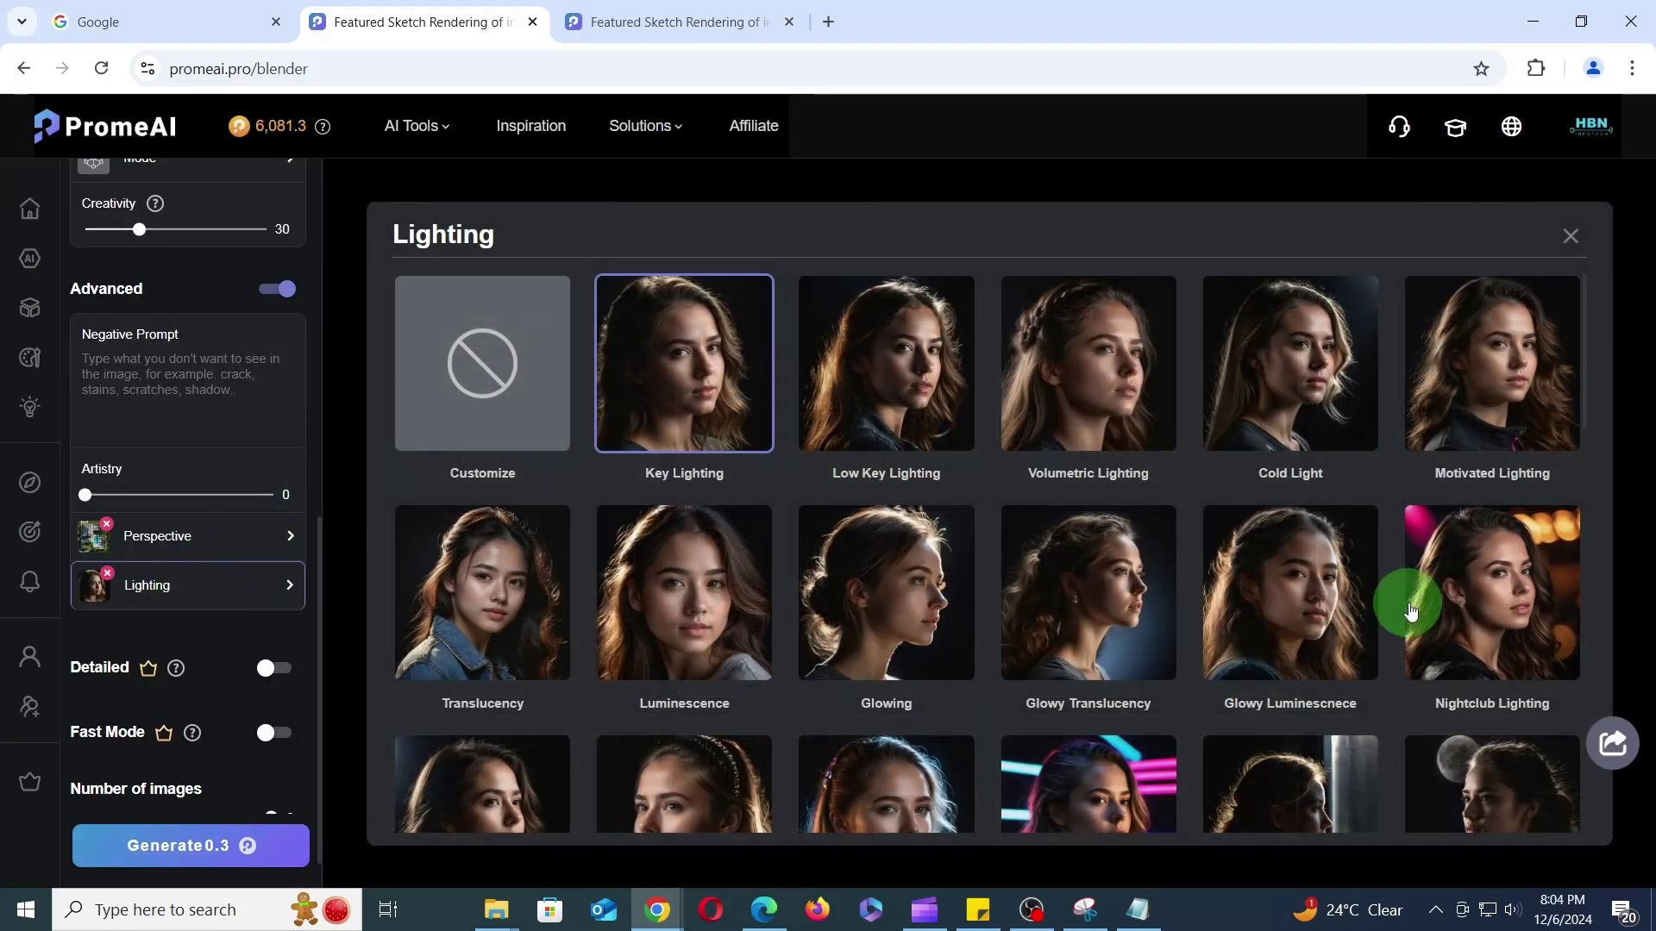
{"action": "scroll", "coordinate": [1409, 604], "scroll_direction": "down", "scroll_amount": 3}
{"action": "scroll", "coordinate": [1410, 612], "scroll_direction": "down", "scroll_amount": 1}
{"action": "left_click", "coordinate": [1084, 552]}
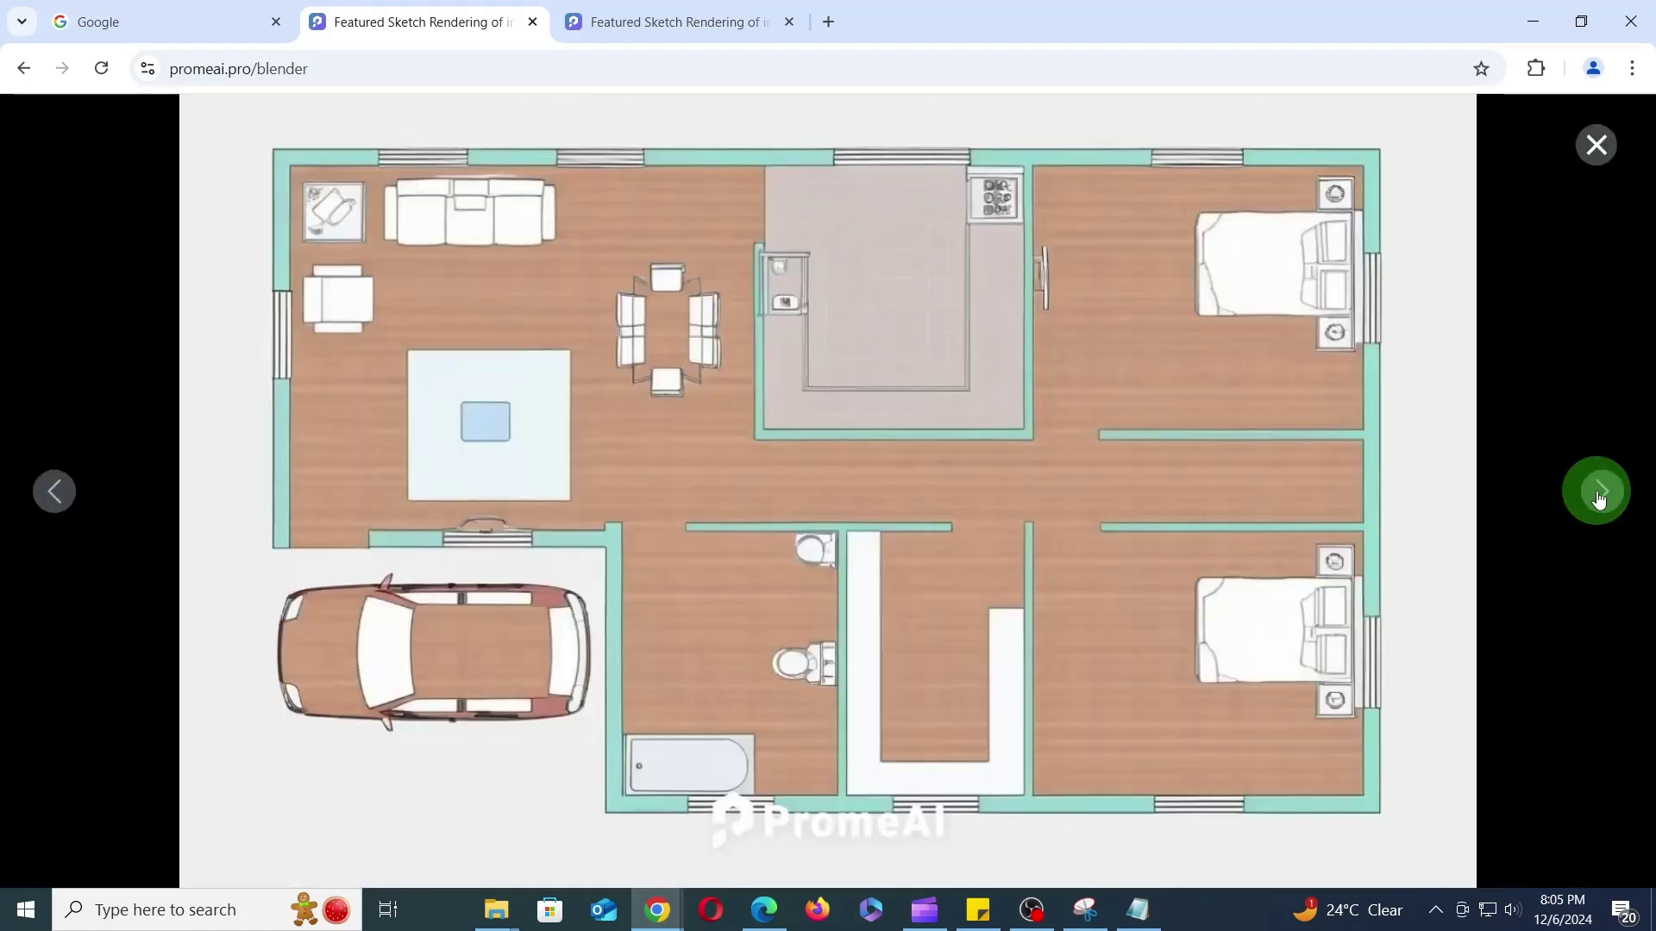
{"action": "left_click", "coordinate": [1599, 499]}
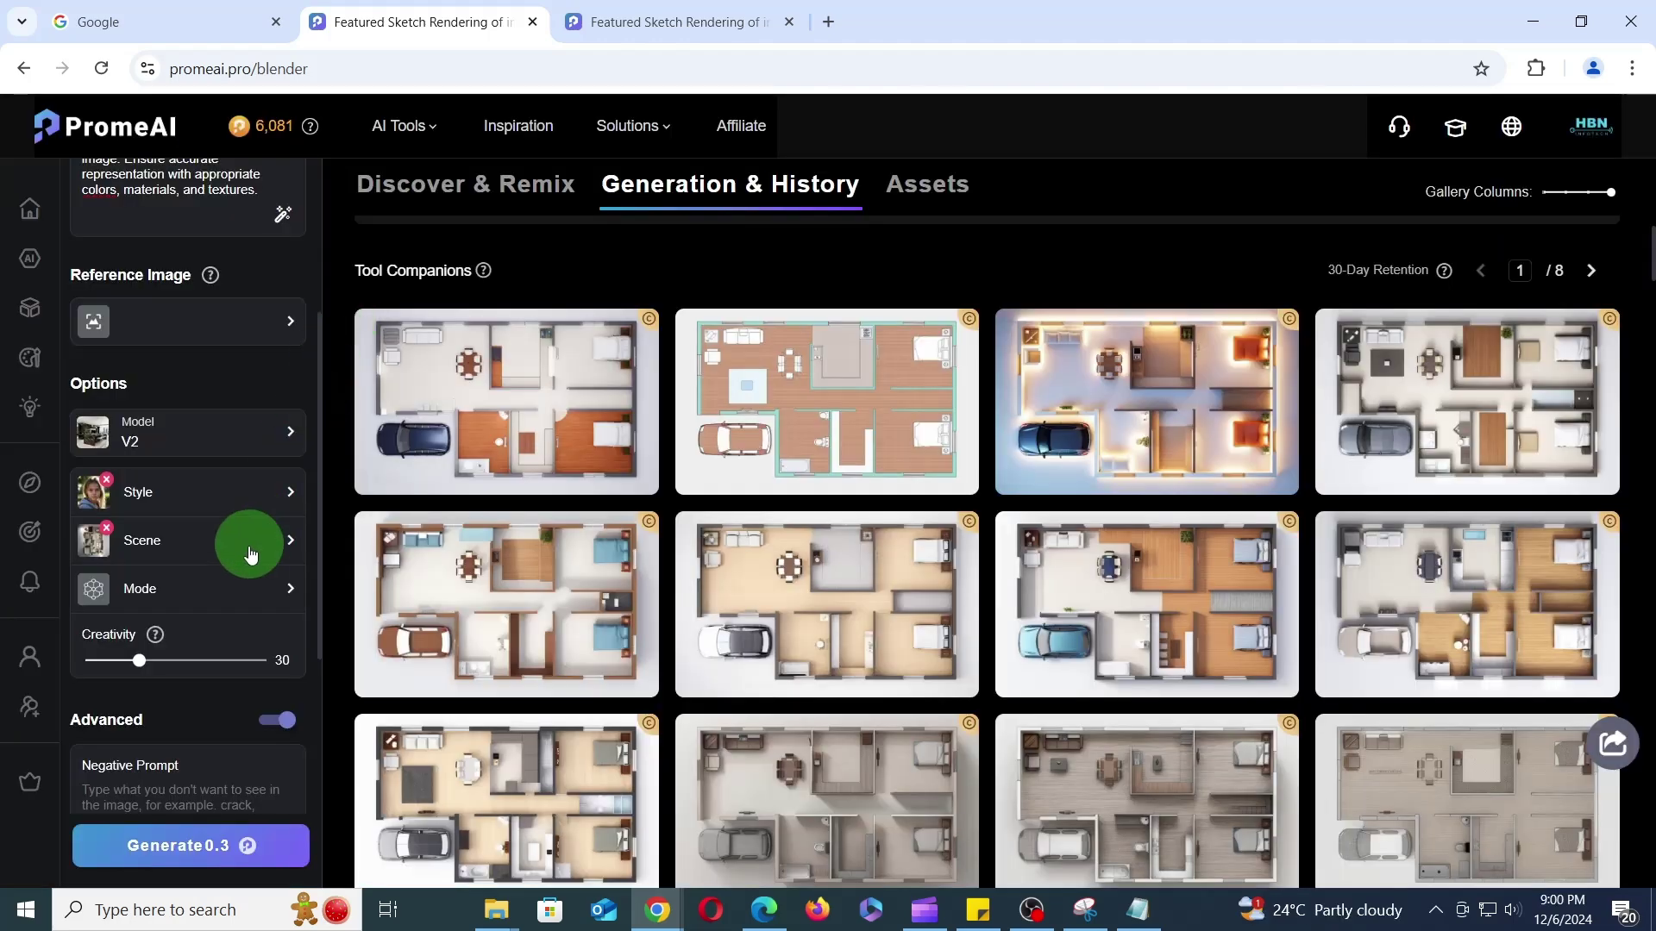
- Add the Day and Dusk environments to the Interior scene
{"action": "left_click", "coordinate": [248, 543]}
{"action": "left_click", "coordinate": [916, 288]}
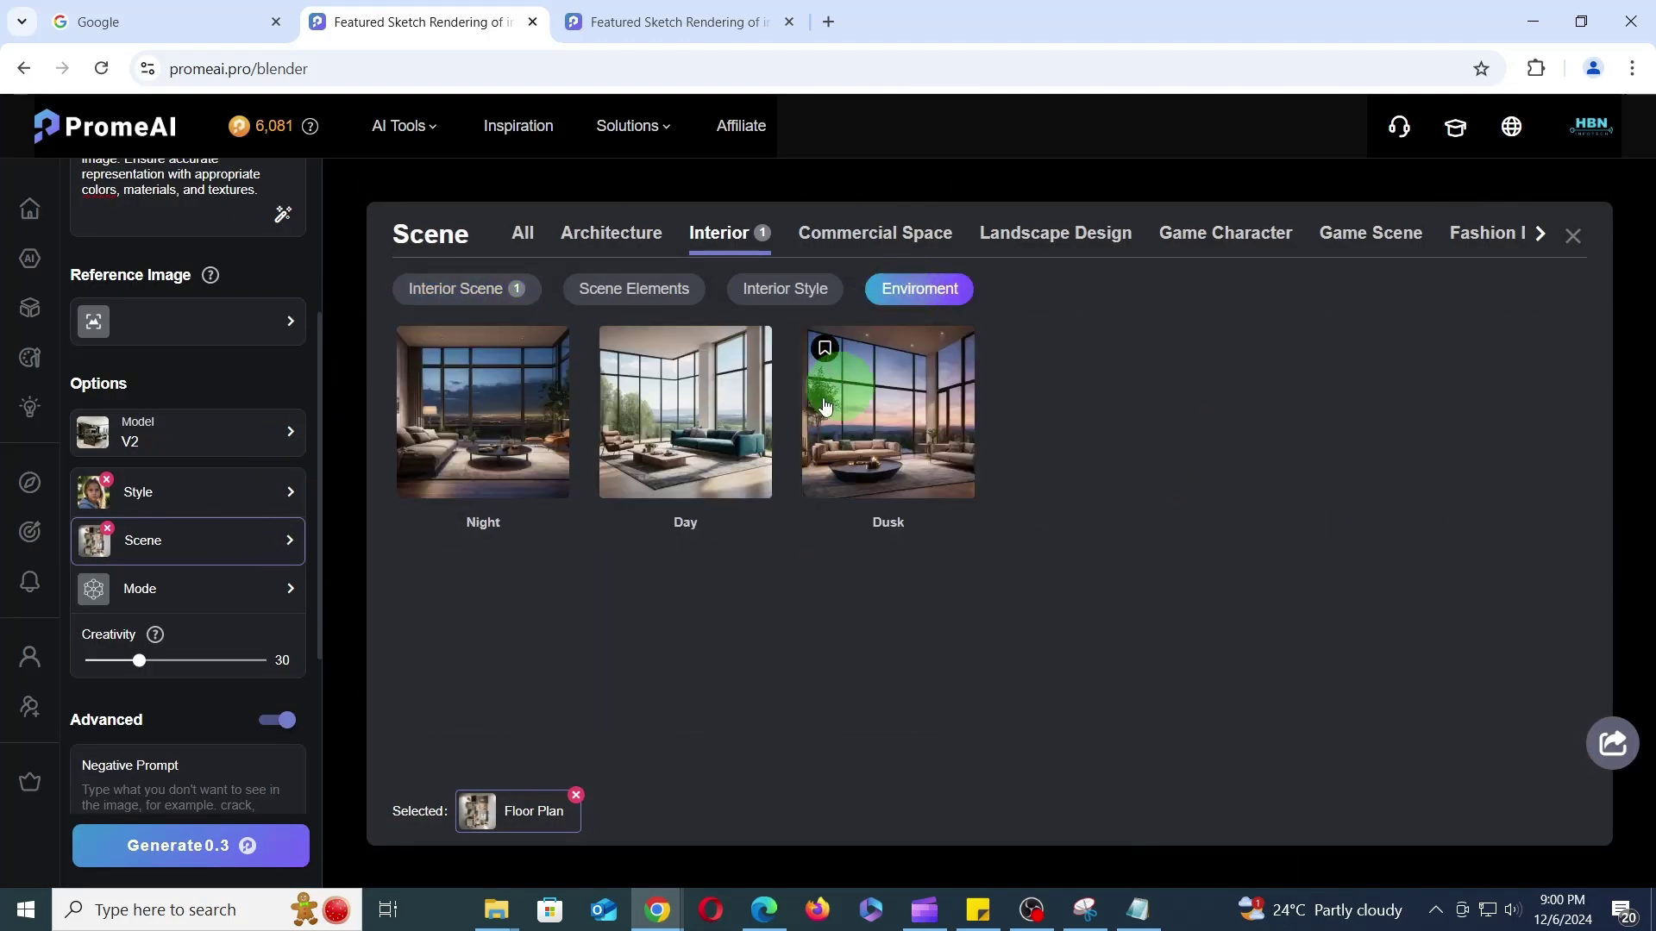
{"action": "left_click", "coordinate": [720, 437]}
{"action": "left_click", "coordinate": [906, 464]}
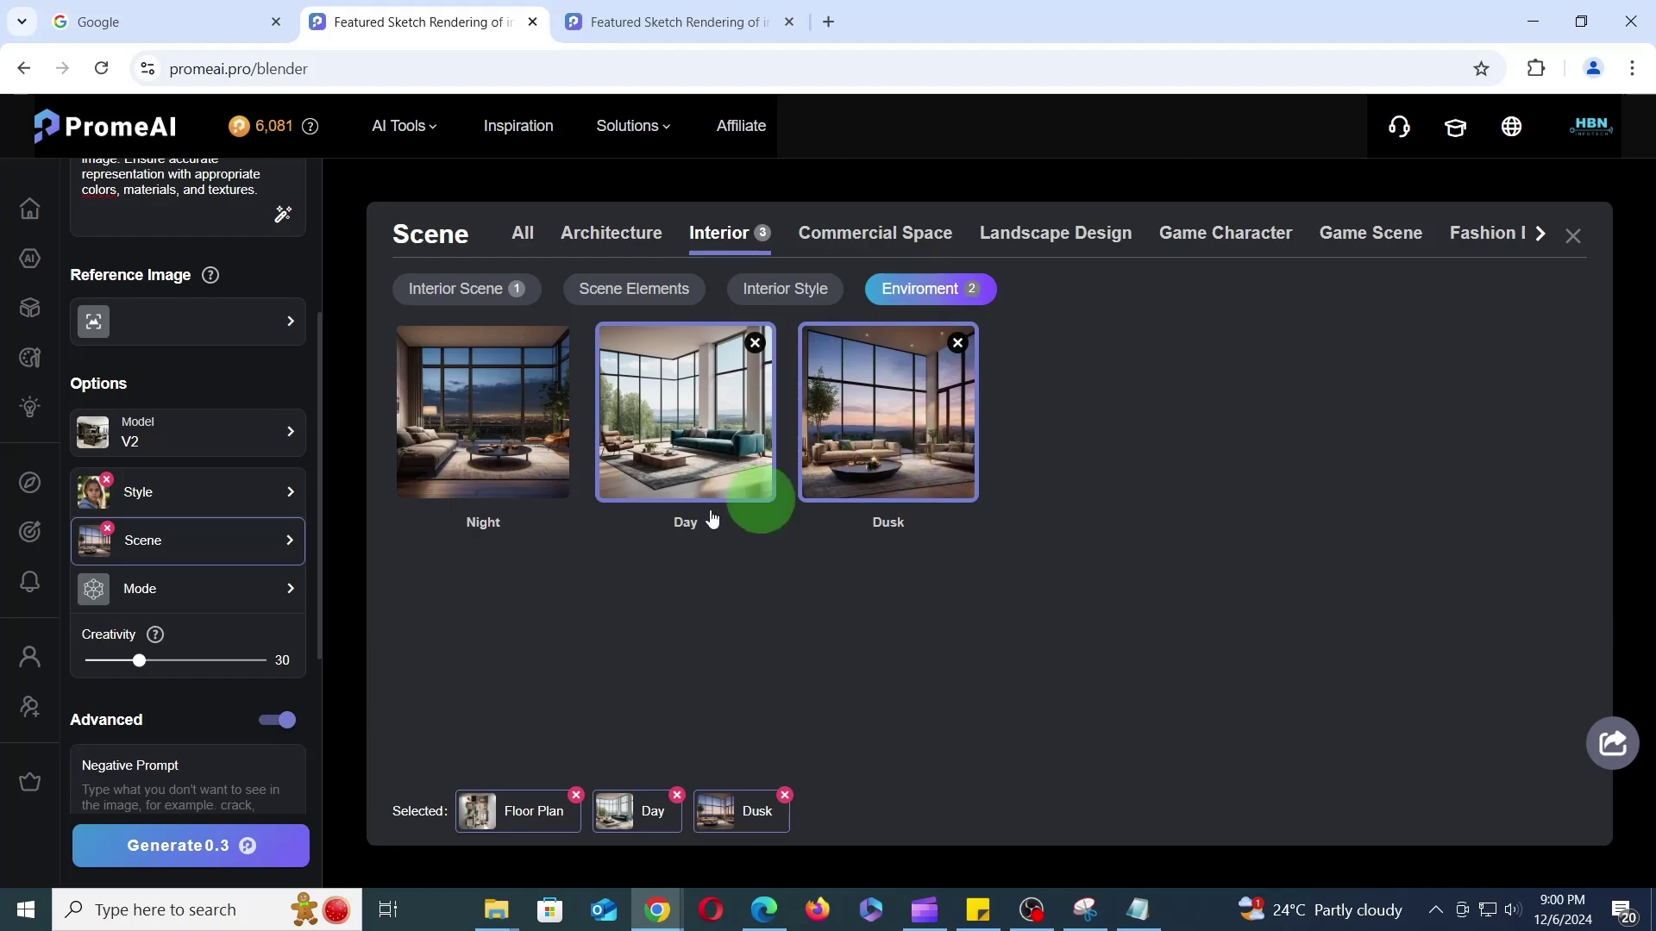
{"action": "scroll", "coordinate": [313, 530], "scroll_direction": "down", "scroll_amount": 5}
- Add the Macro Shot perspective and generate new floor-plan renders
{"action": "left_click", "coordinate": [193, 536]}
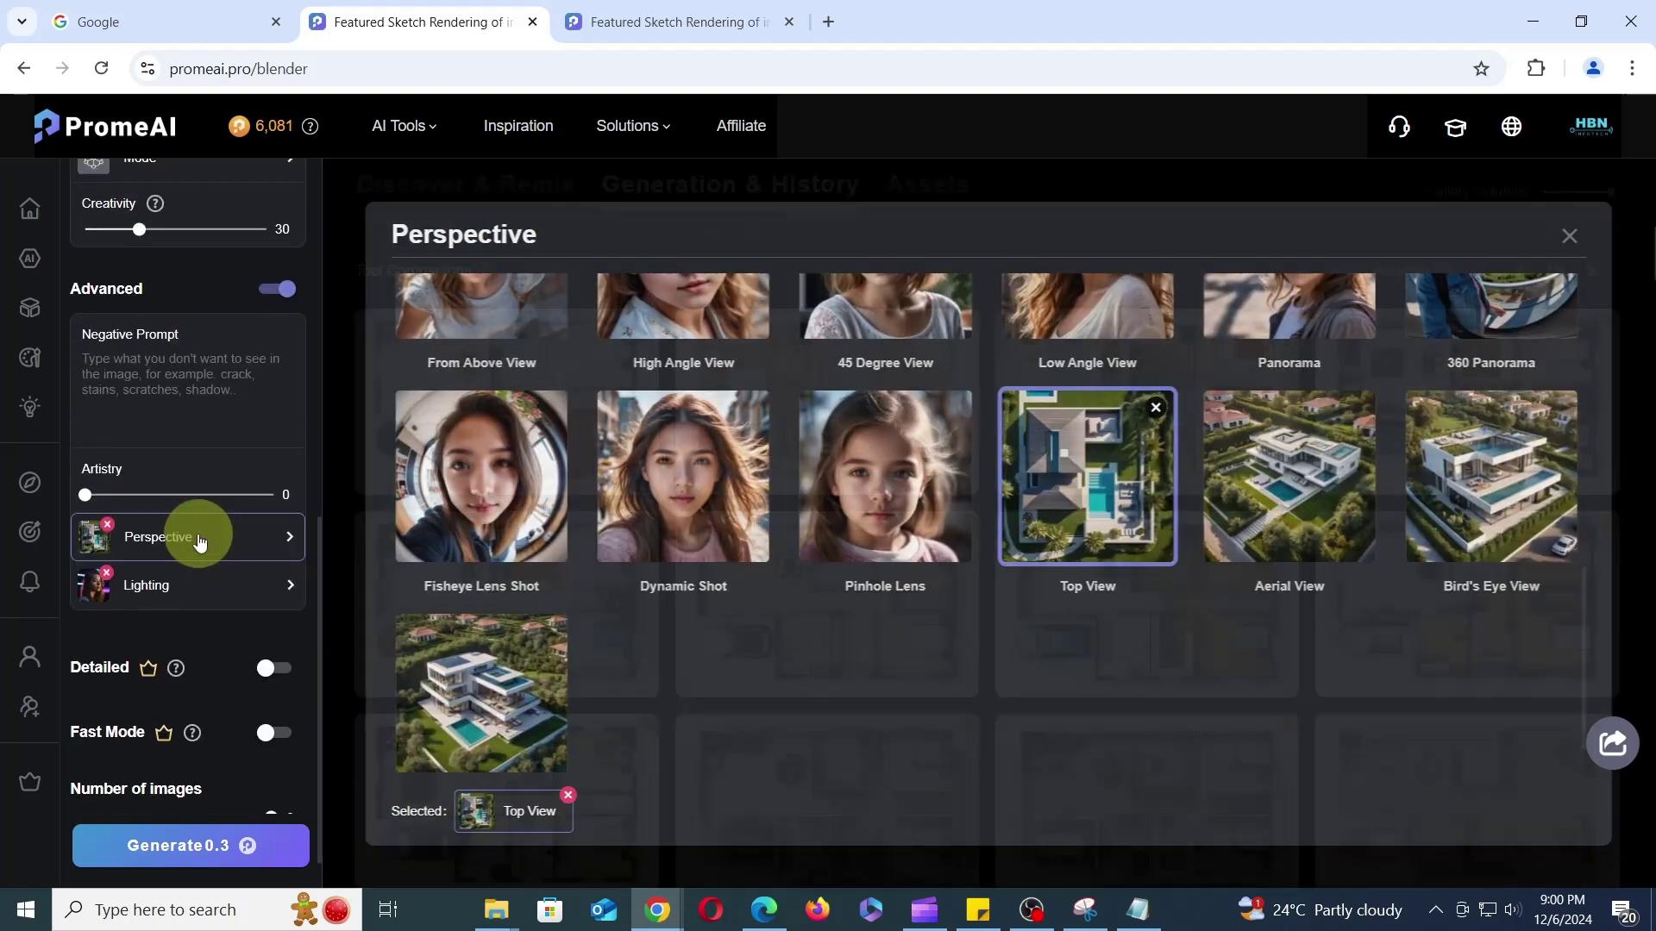
{"action": "scroll", "coordinate": [1197, 698], "scroll_direction": "up", "scroll_amount": 3}
{"action": "scroll", "coordinate": [1197, 698], "scroll_direction": "up", "scroll_amount": 3}
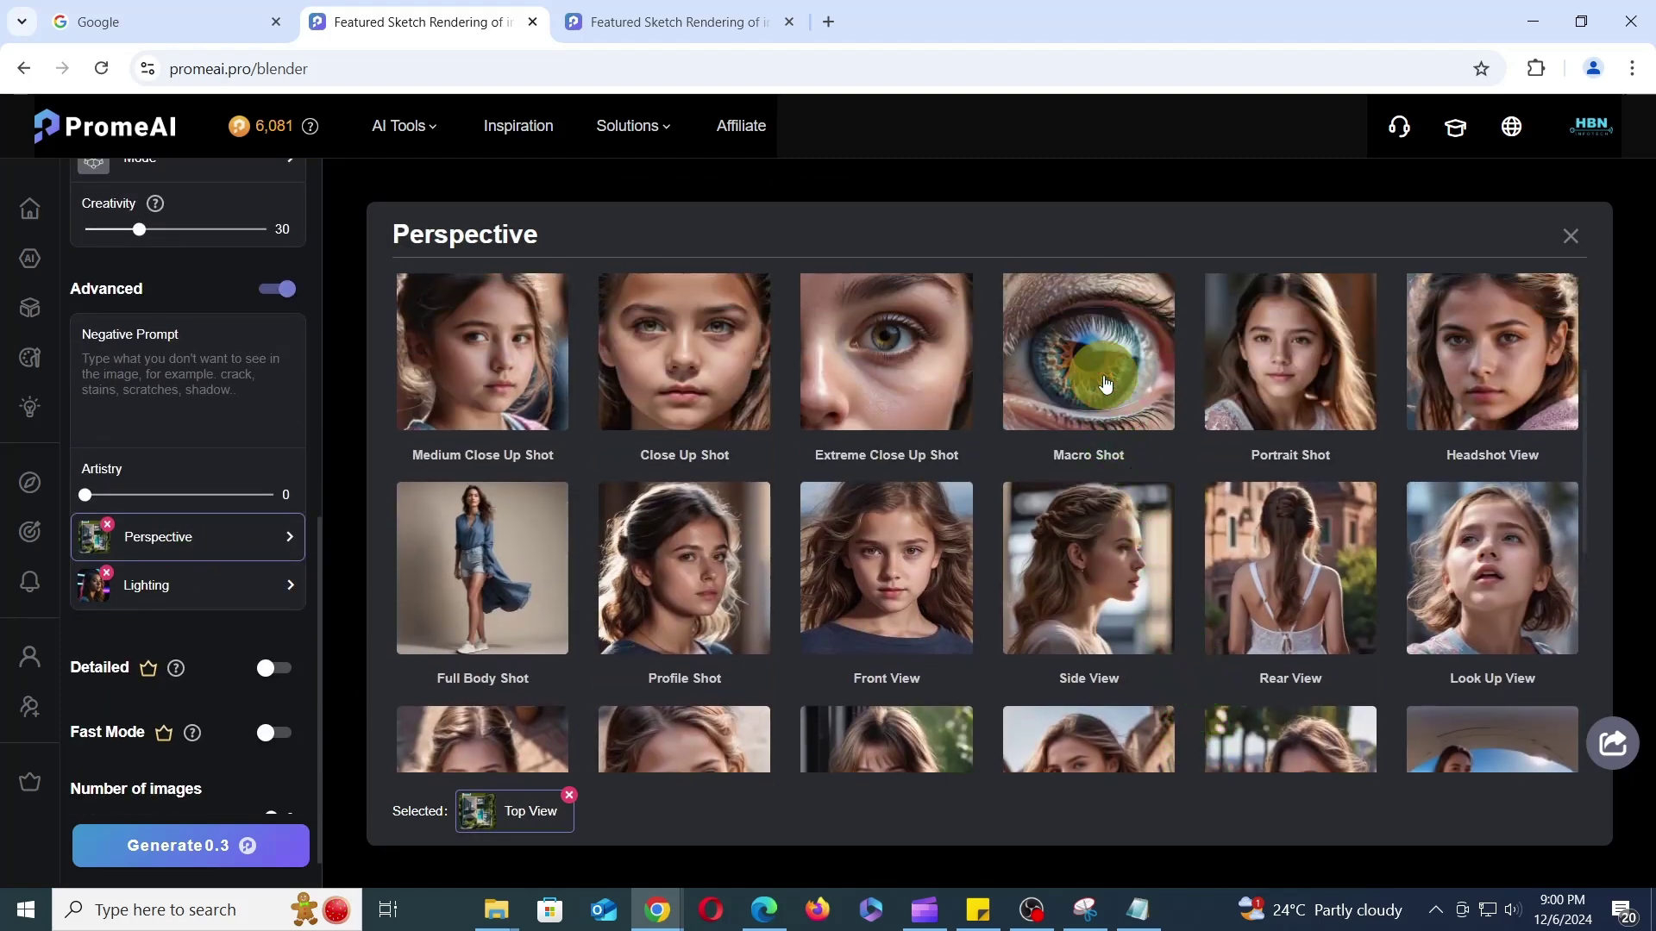
{"action": "left_click", "coordinate": [1104, 376]}
{"action": "left_click", "coordinate": [195, 850]}
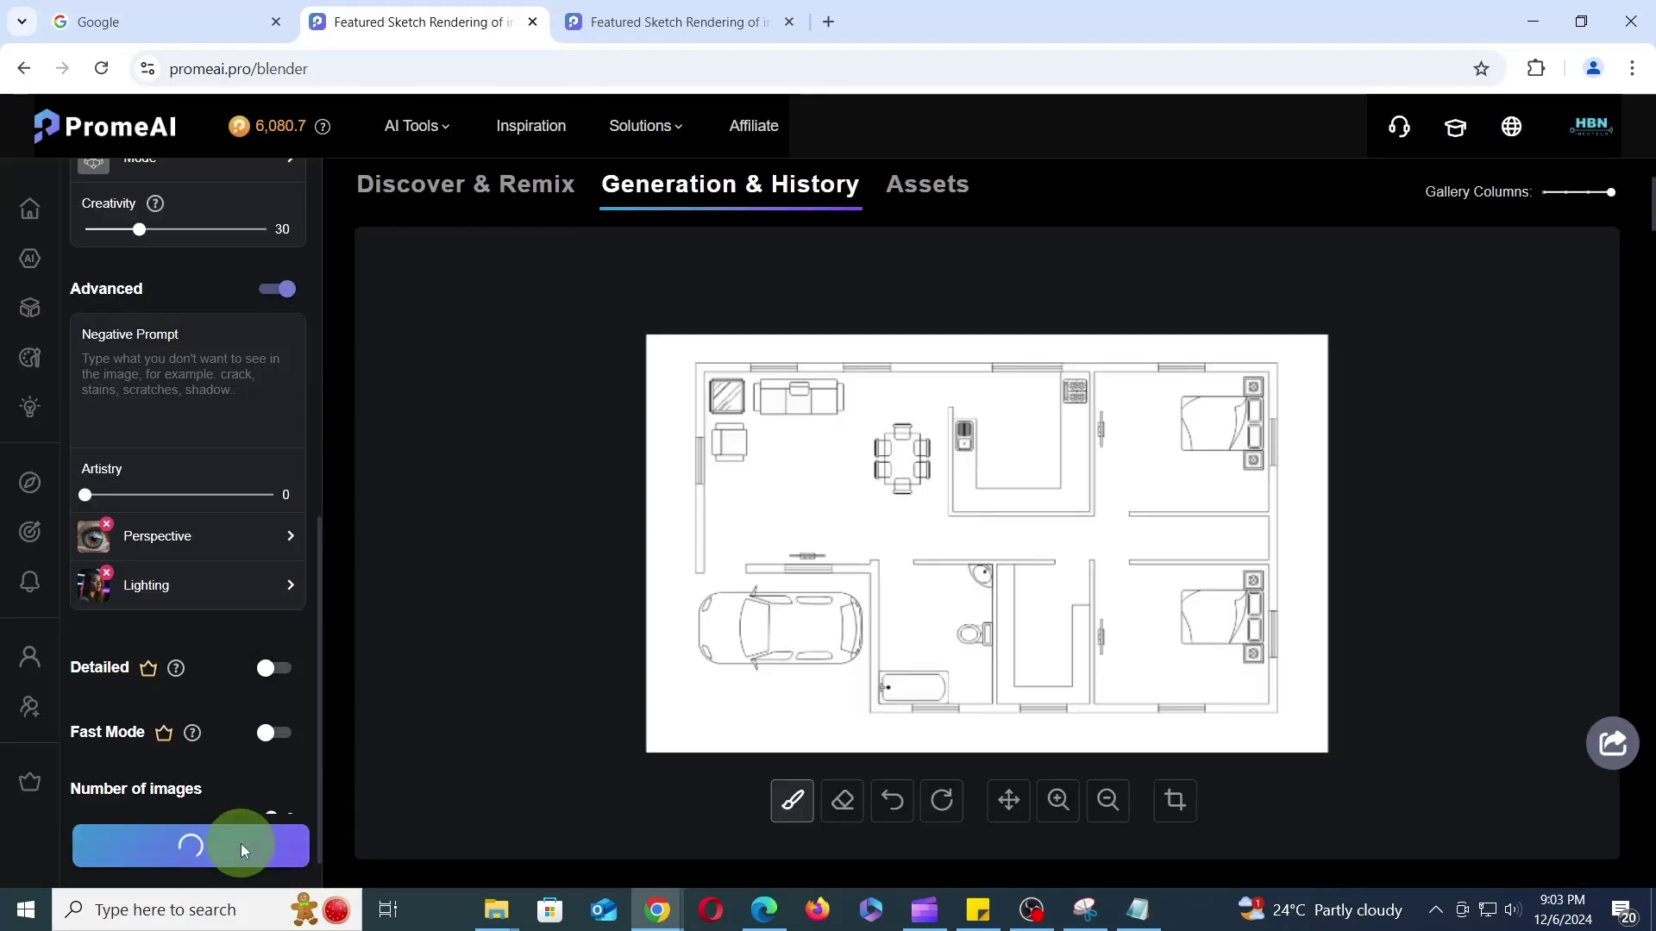
{"action": "left_click", "coordinate": [1308, 183]}
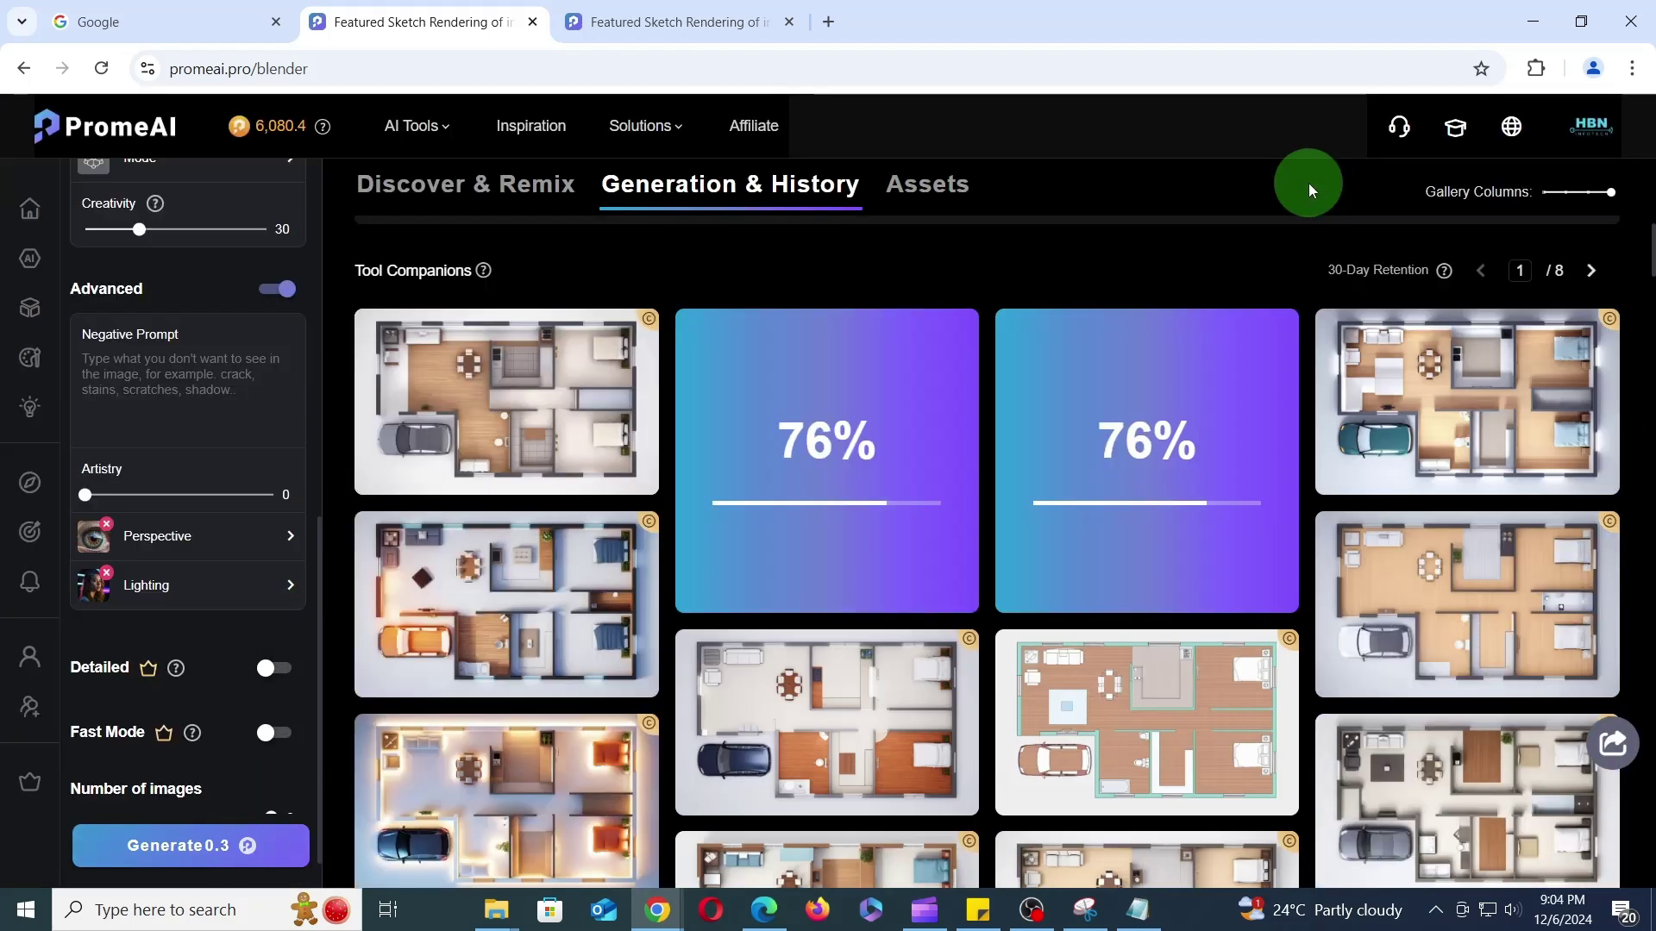
- Generate another batch and step through four new renders in the full-size viewer
{"action": "left_click", "coordinate": [215, 843]}
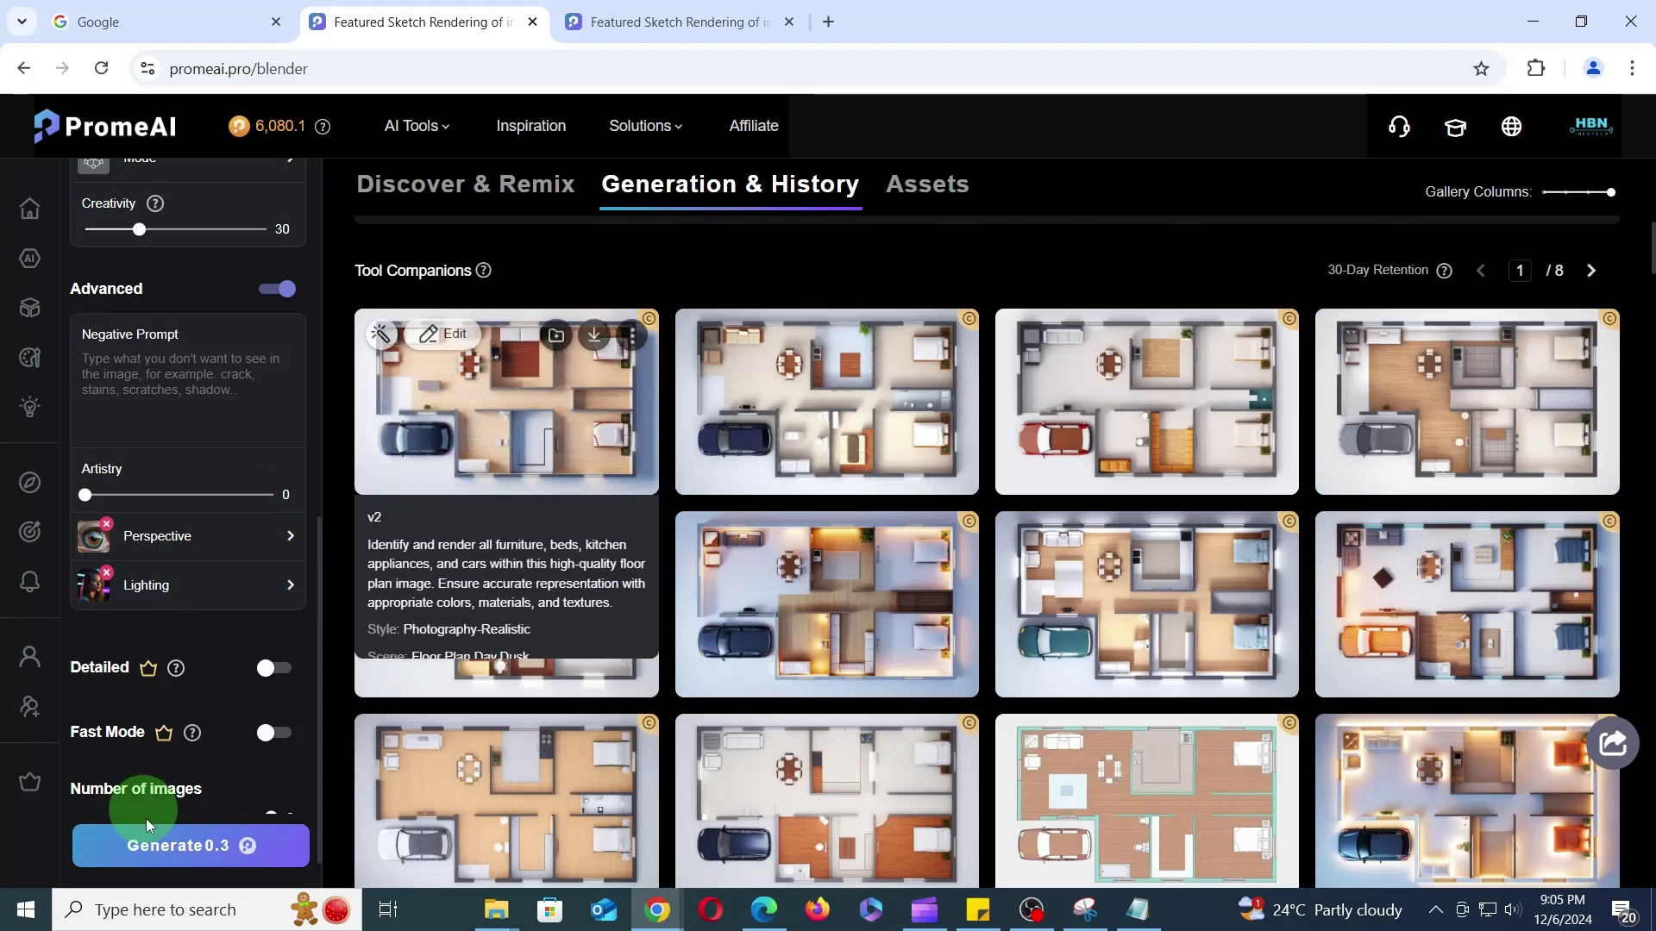
{"action": "left_click", "coordinate": [207, 843]}
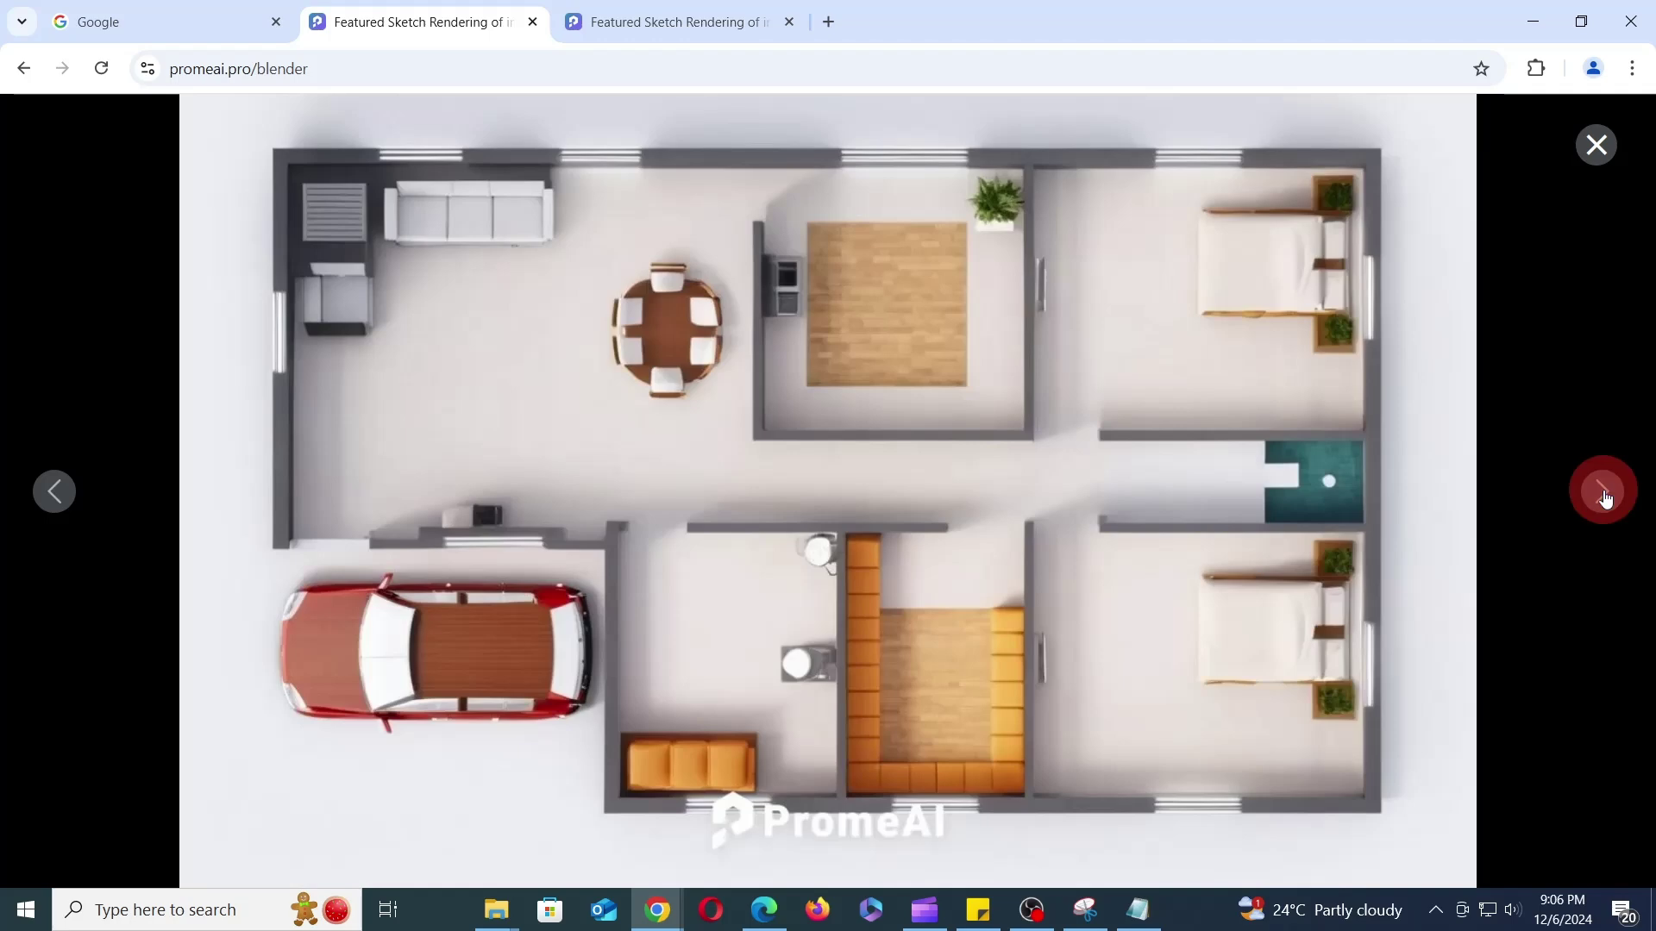
{"action": "left_click", "coordinate": [1604, 496]}
{"action": "left_click", "coordinate": [1604, 496]}
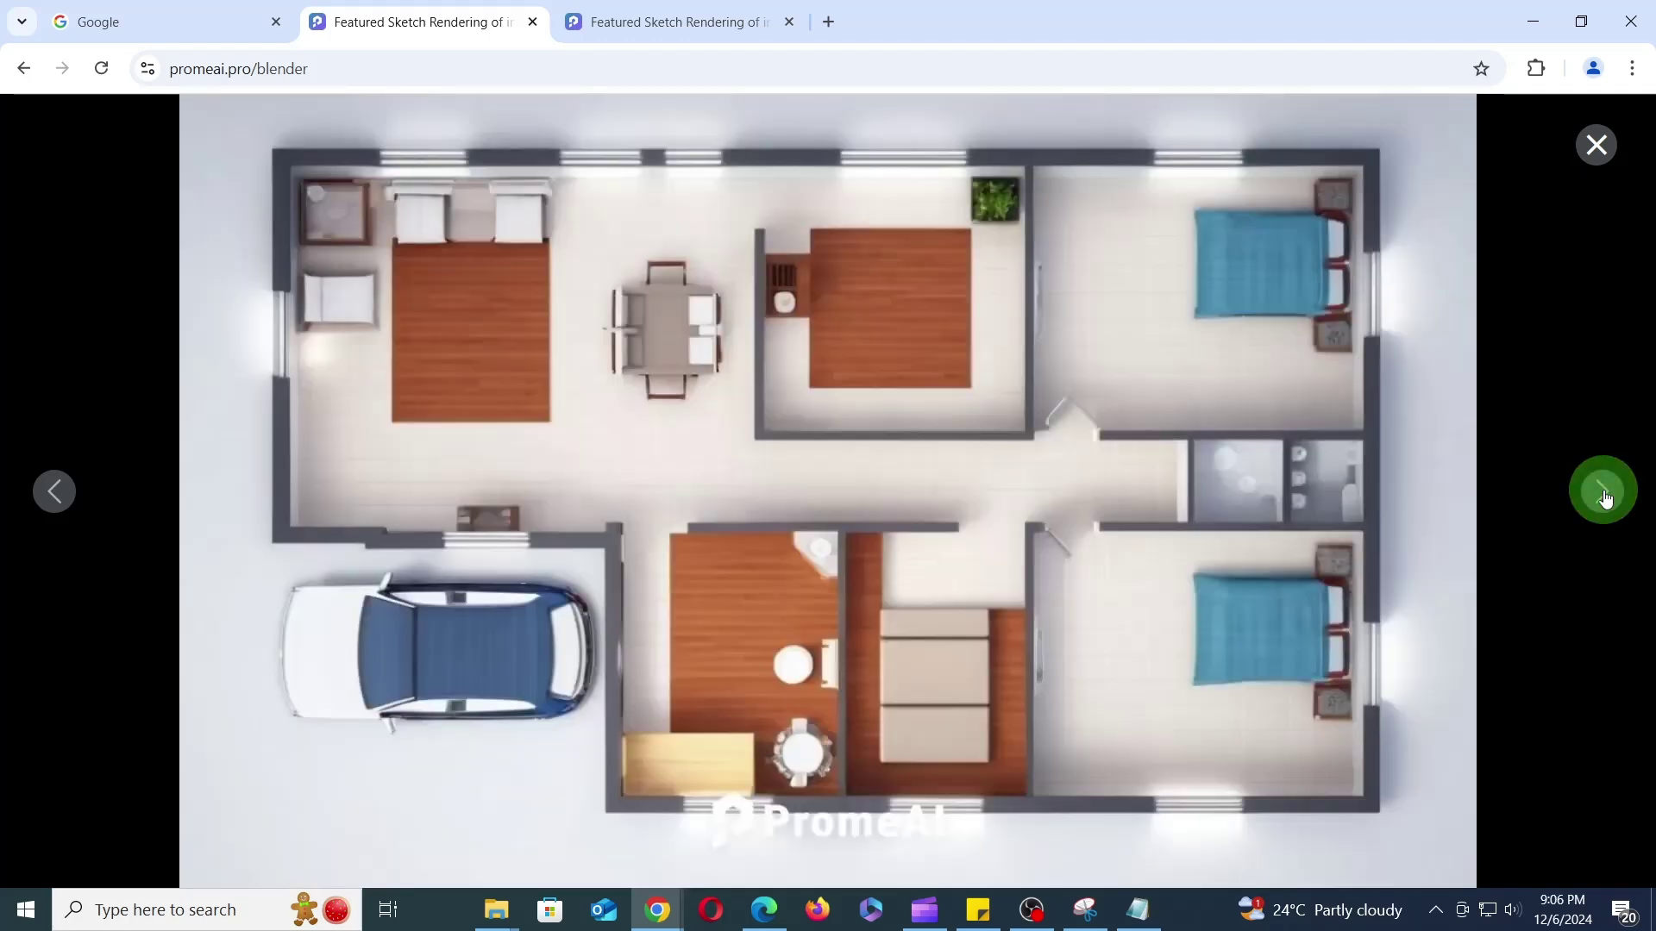
{"action": "left_click", "coordinate": [1604, 496]}
{"action": "left_click", "coordinate": [1604, 495]}
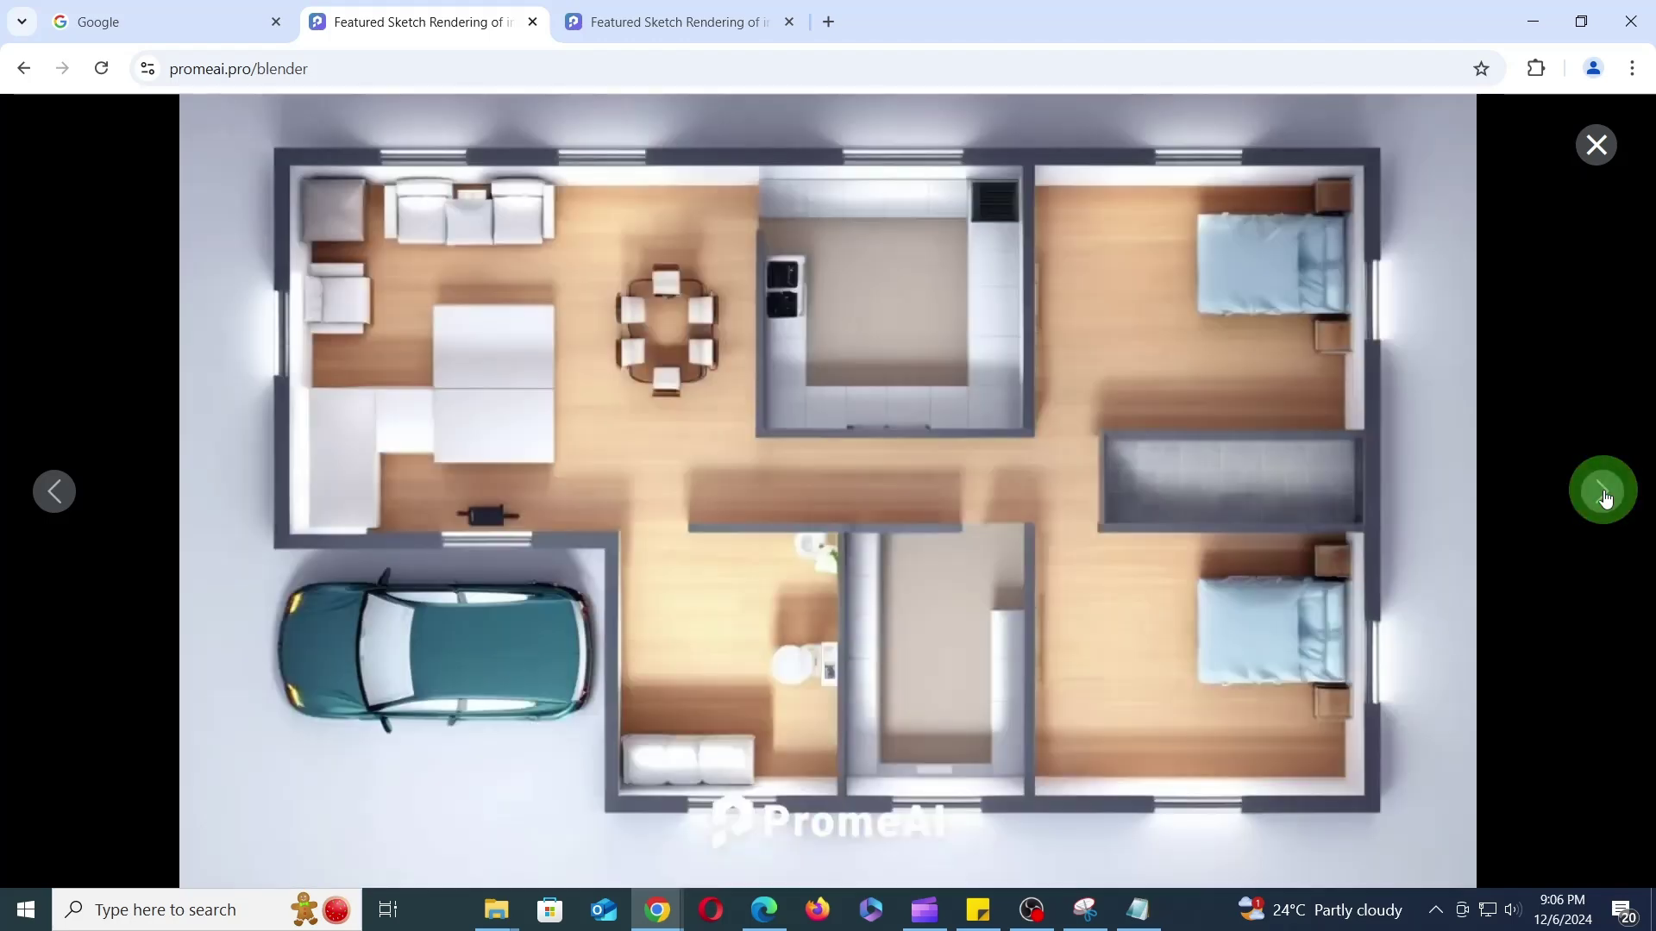
{"action": "left_click", "coordinate": [1597, 144]}
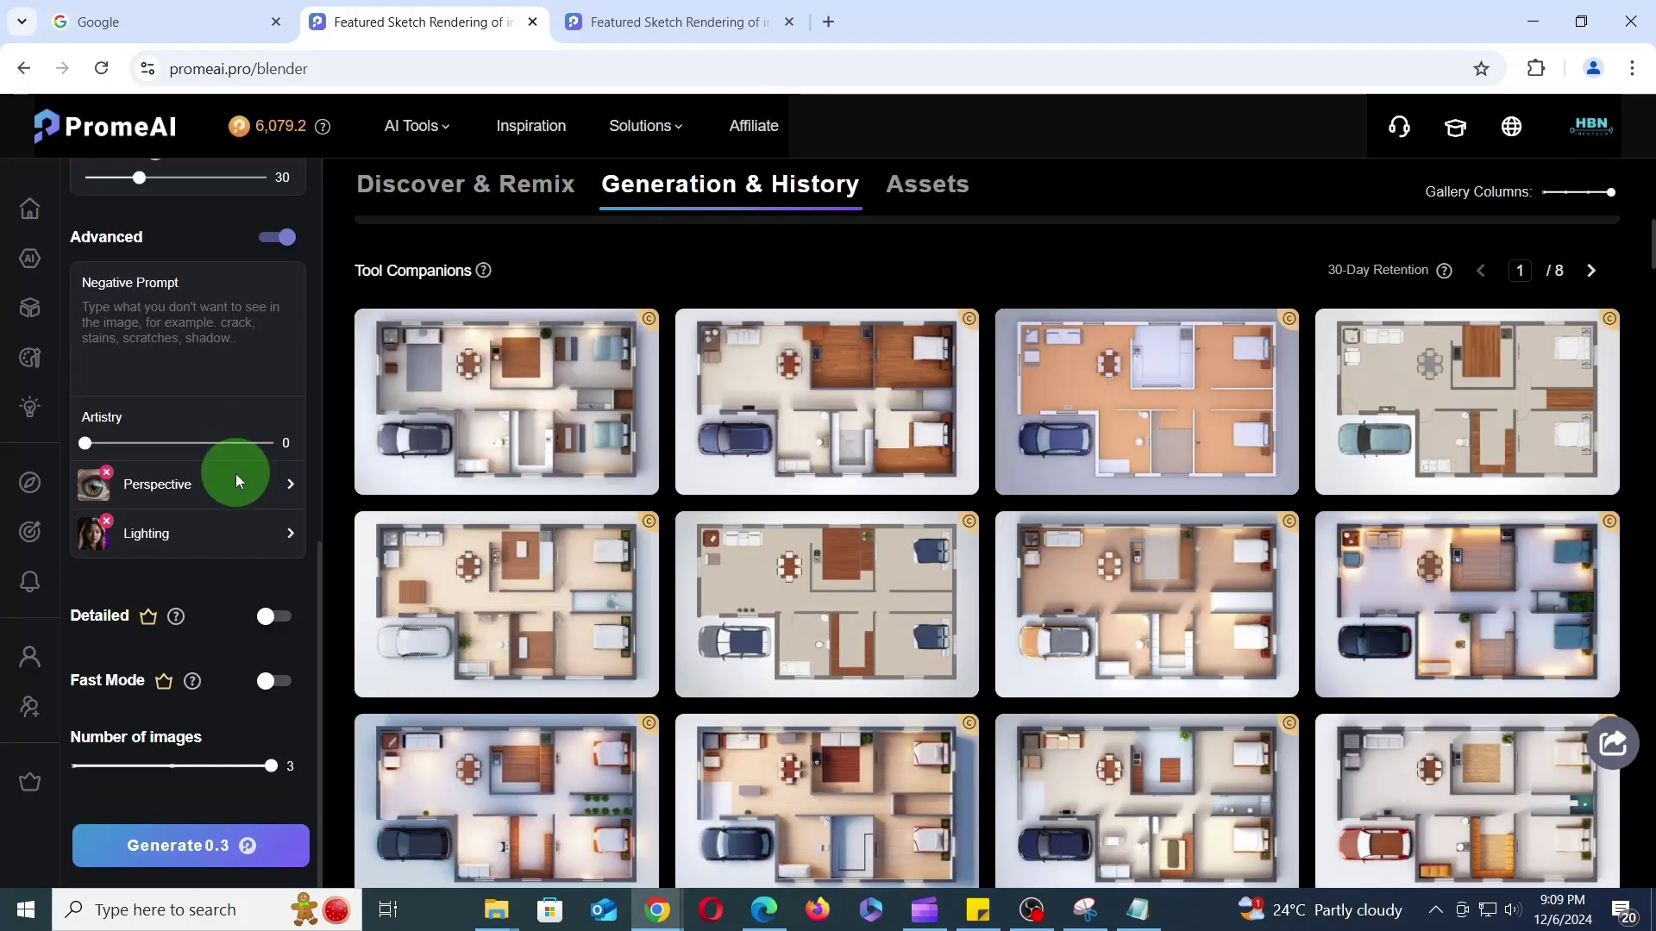
- Remove the Day environment, keeping only Dusk, and generate new renders
{"action": "scroll", "coordinate": [268, 472], "scroll_direction": "up", "scroll_amount": 4}
{"action": "left_click", "coordinate": [267, 385]}
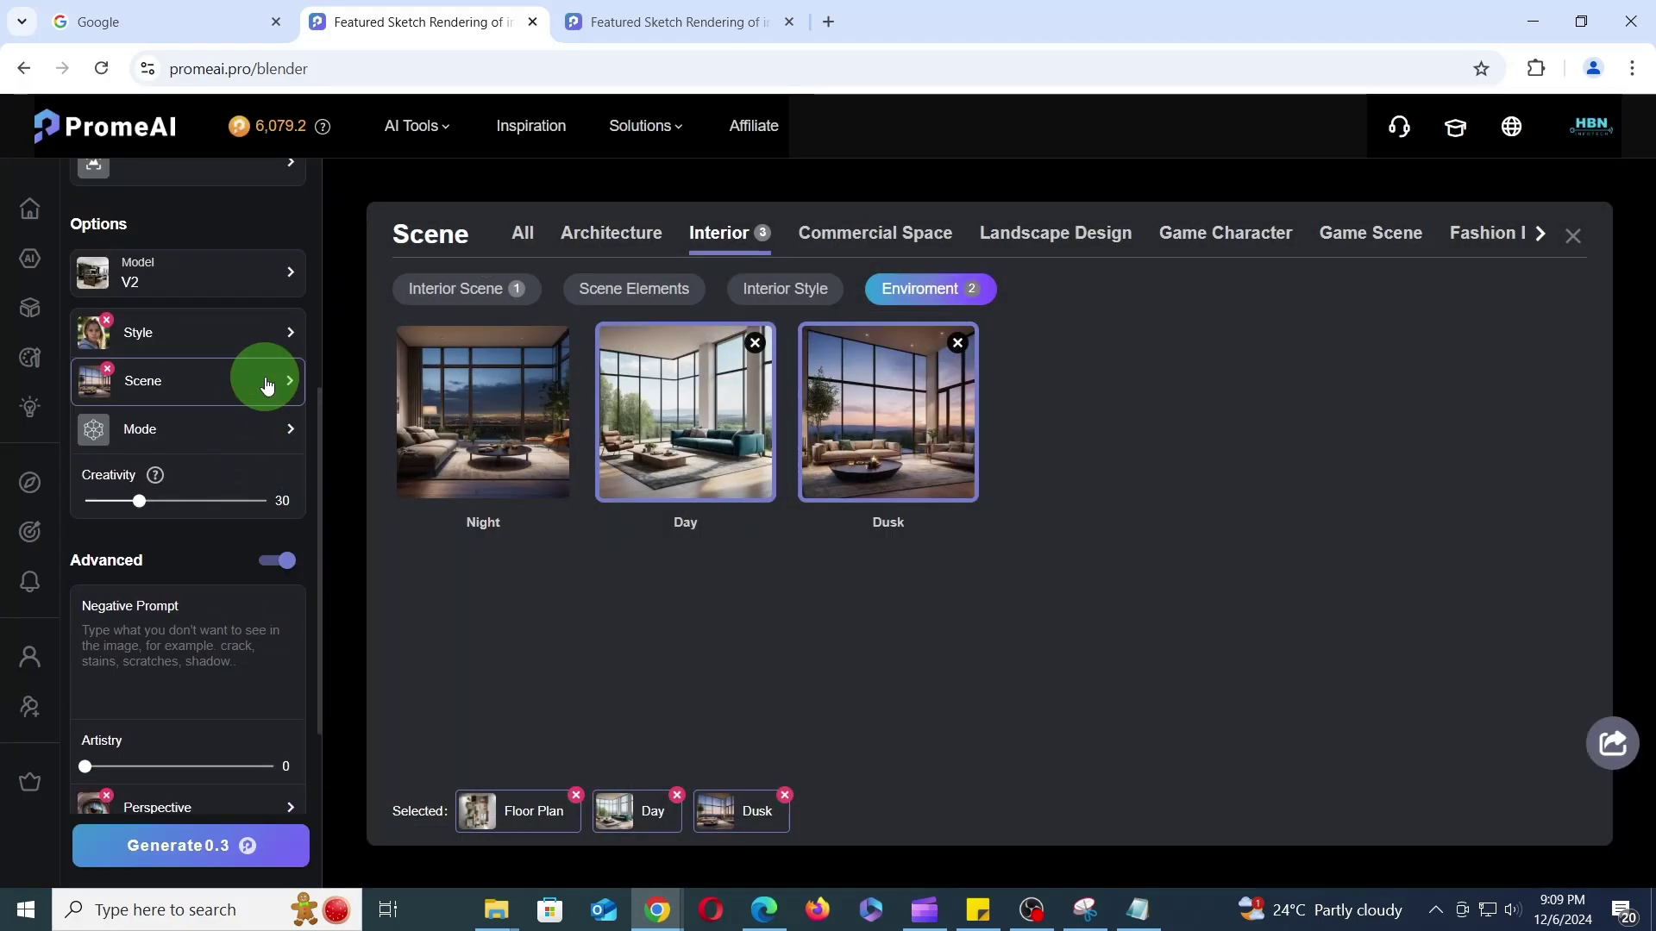
{"action": "left_click", "coordinate": [722, 470]}
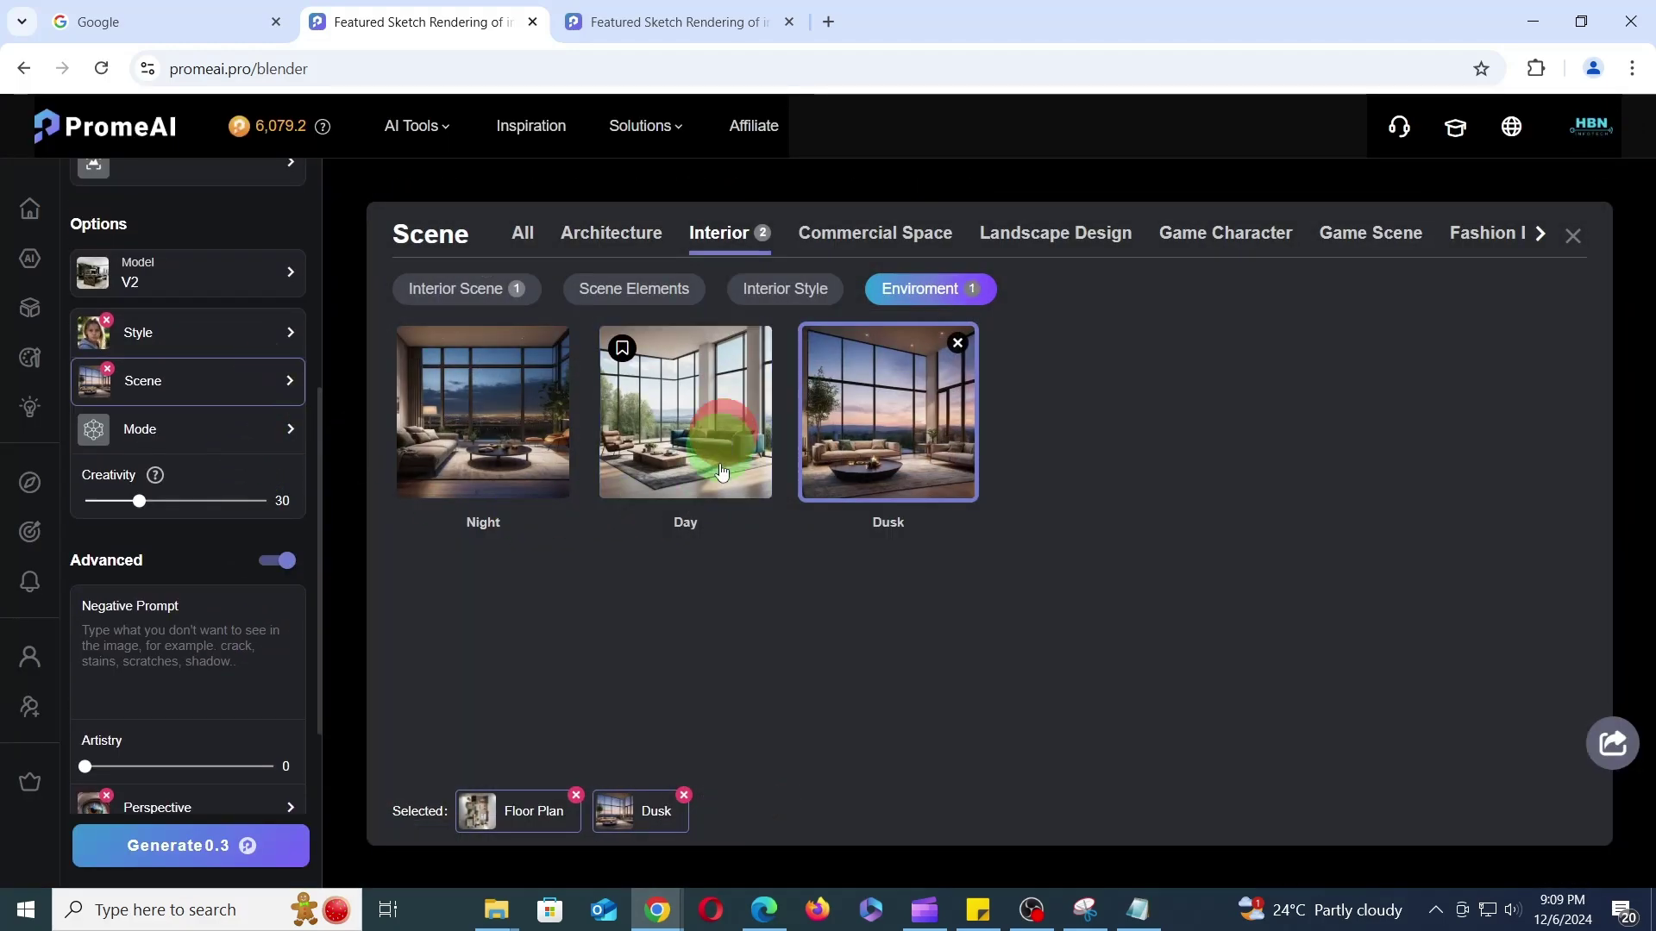
{"action": "left_click", "coordinate": [166, 847]}
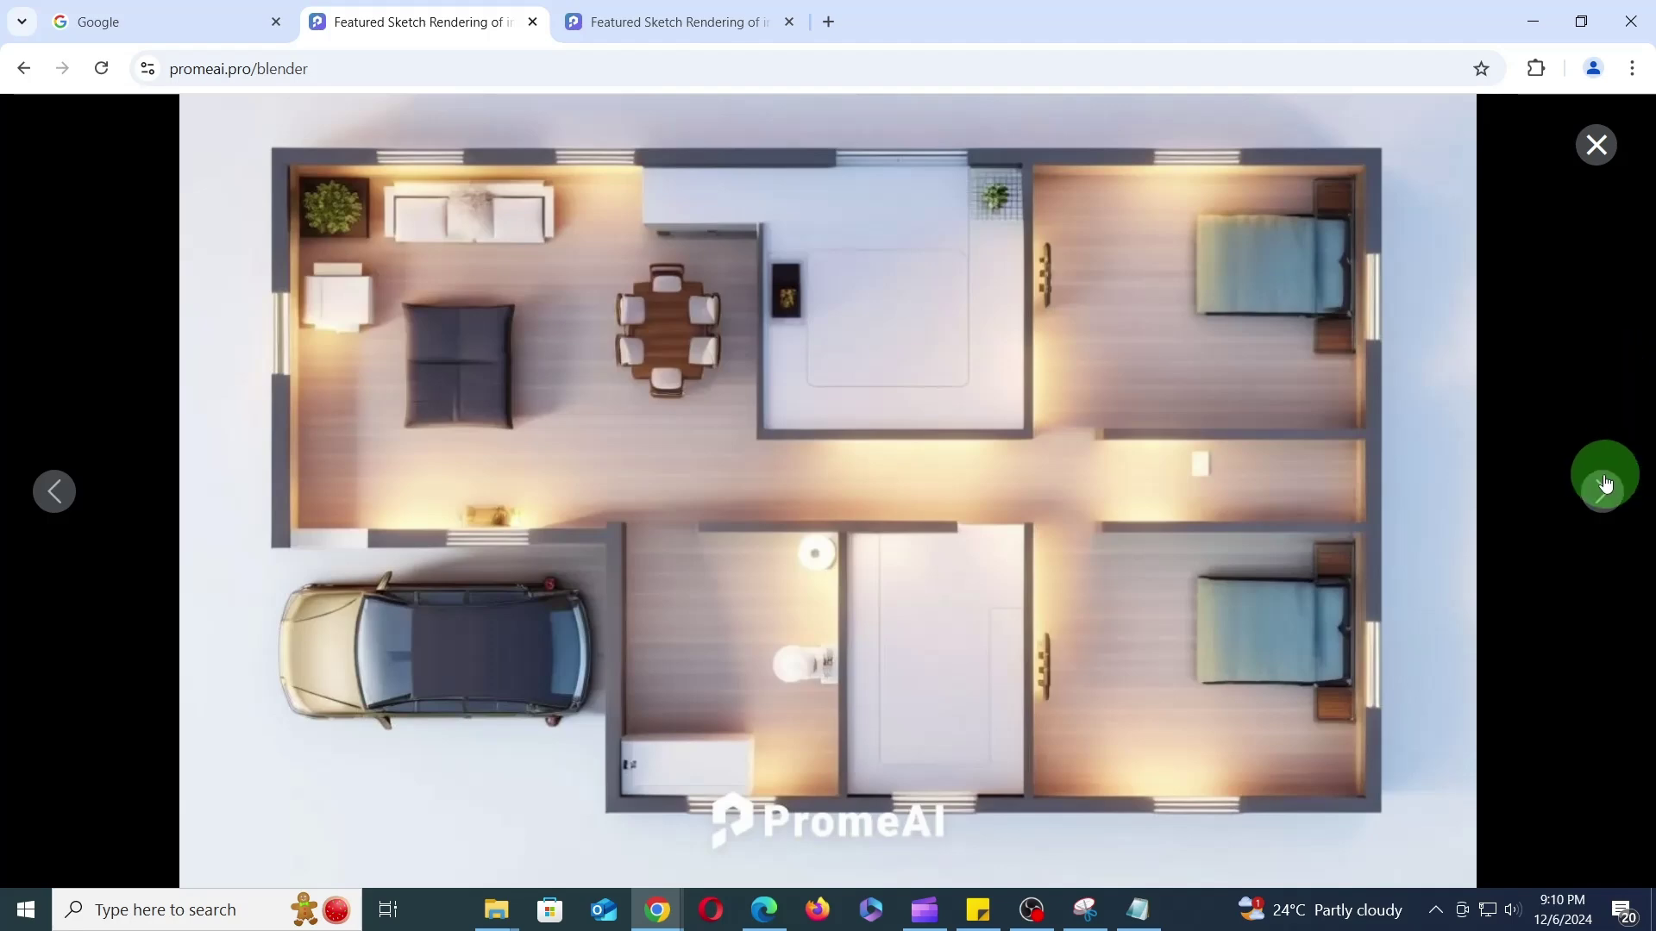
- Browse the new Dusk renders full-size and close the viewer
{"action": "left_click", "coordinate": [1612, 492]}
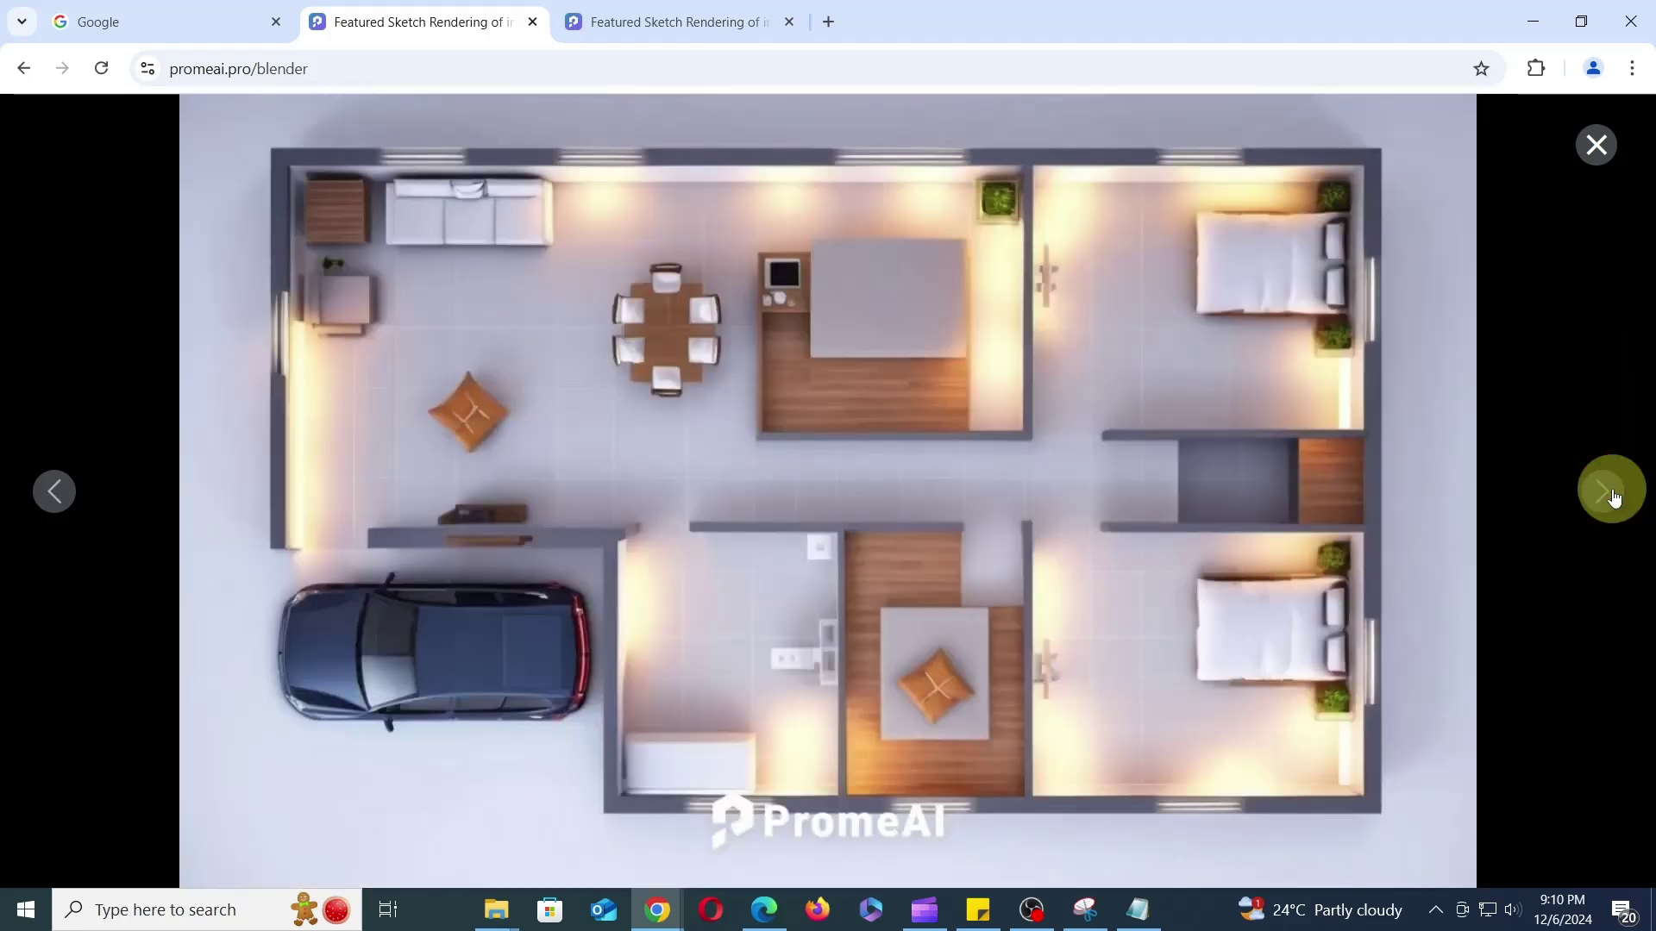
{"action": "left_click", "coordinate": [1612, 496]}
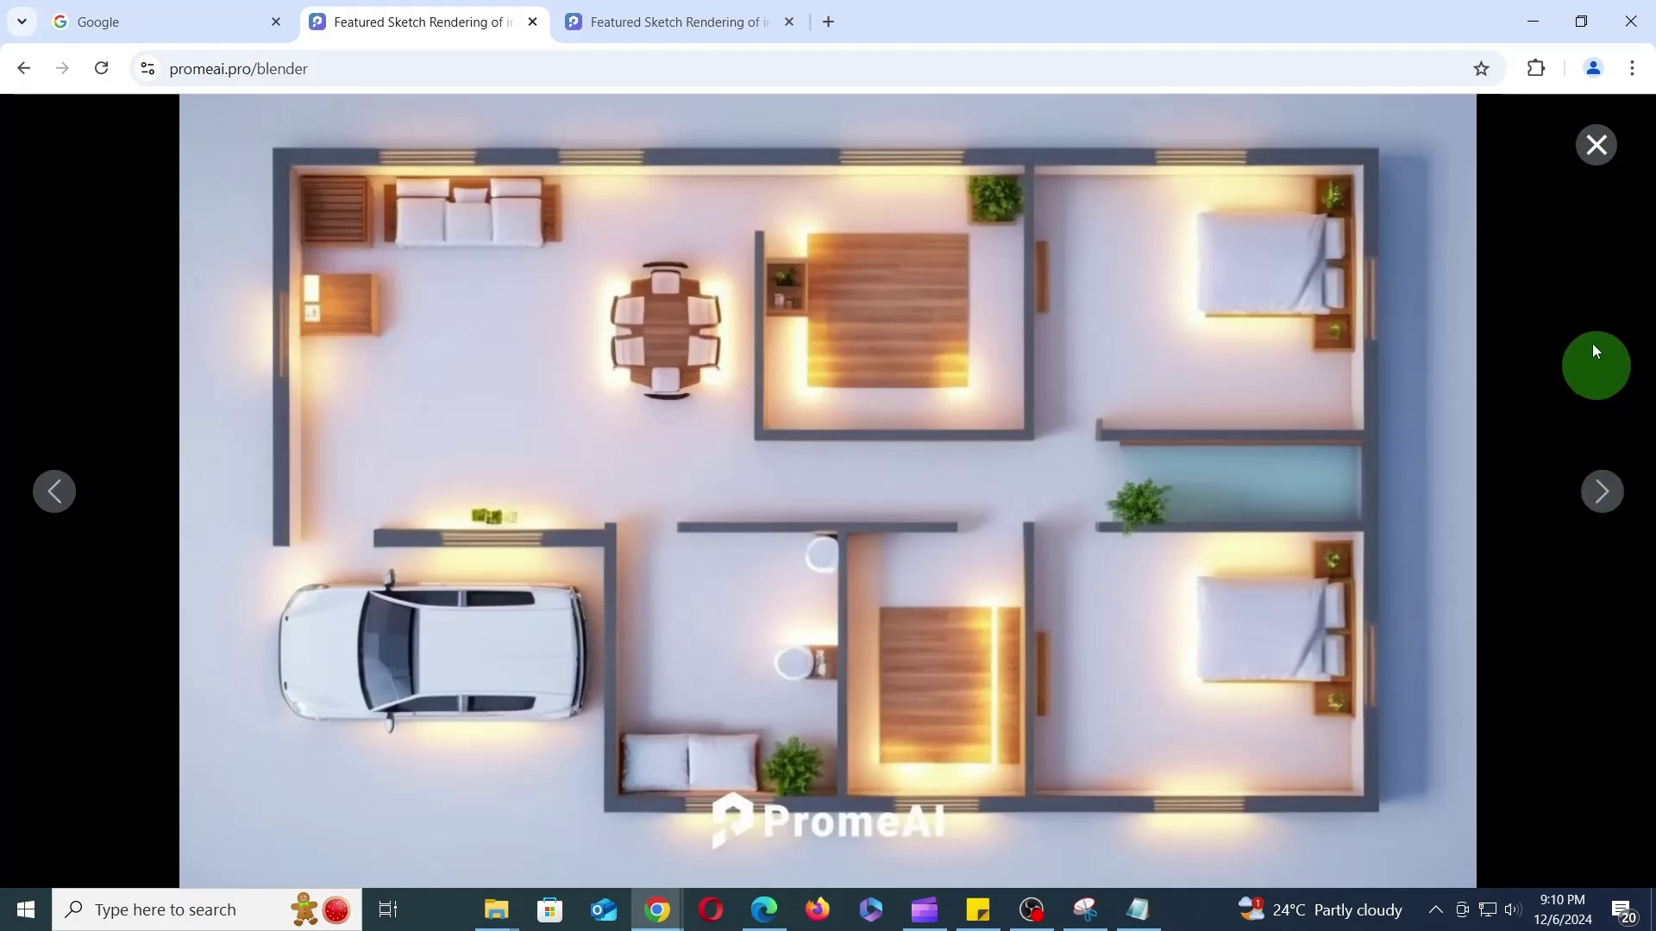
{"action": "left_click", "coordinate": [1600, 151]}
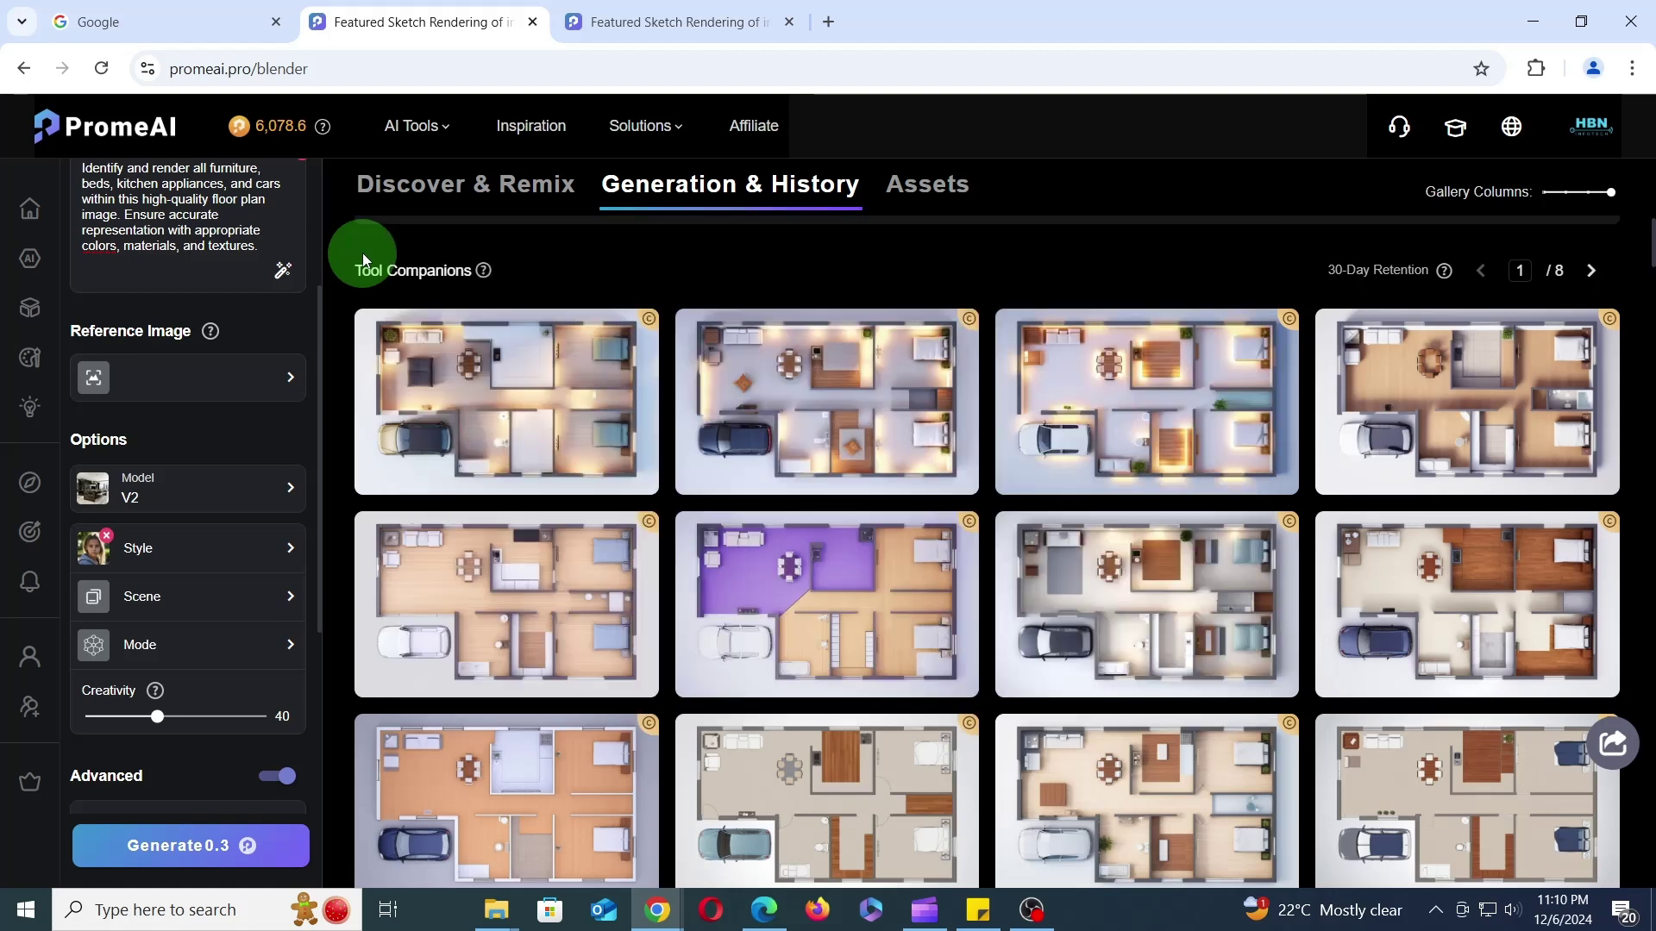
- Switch to the V3 model with Top View perspective and generate new renders
{"action": "left_click", "coordinate": [132, 498]}
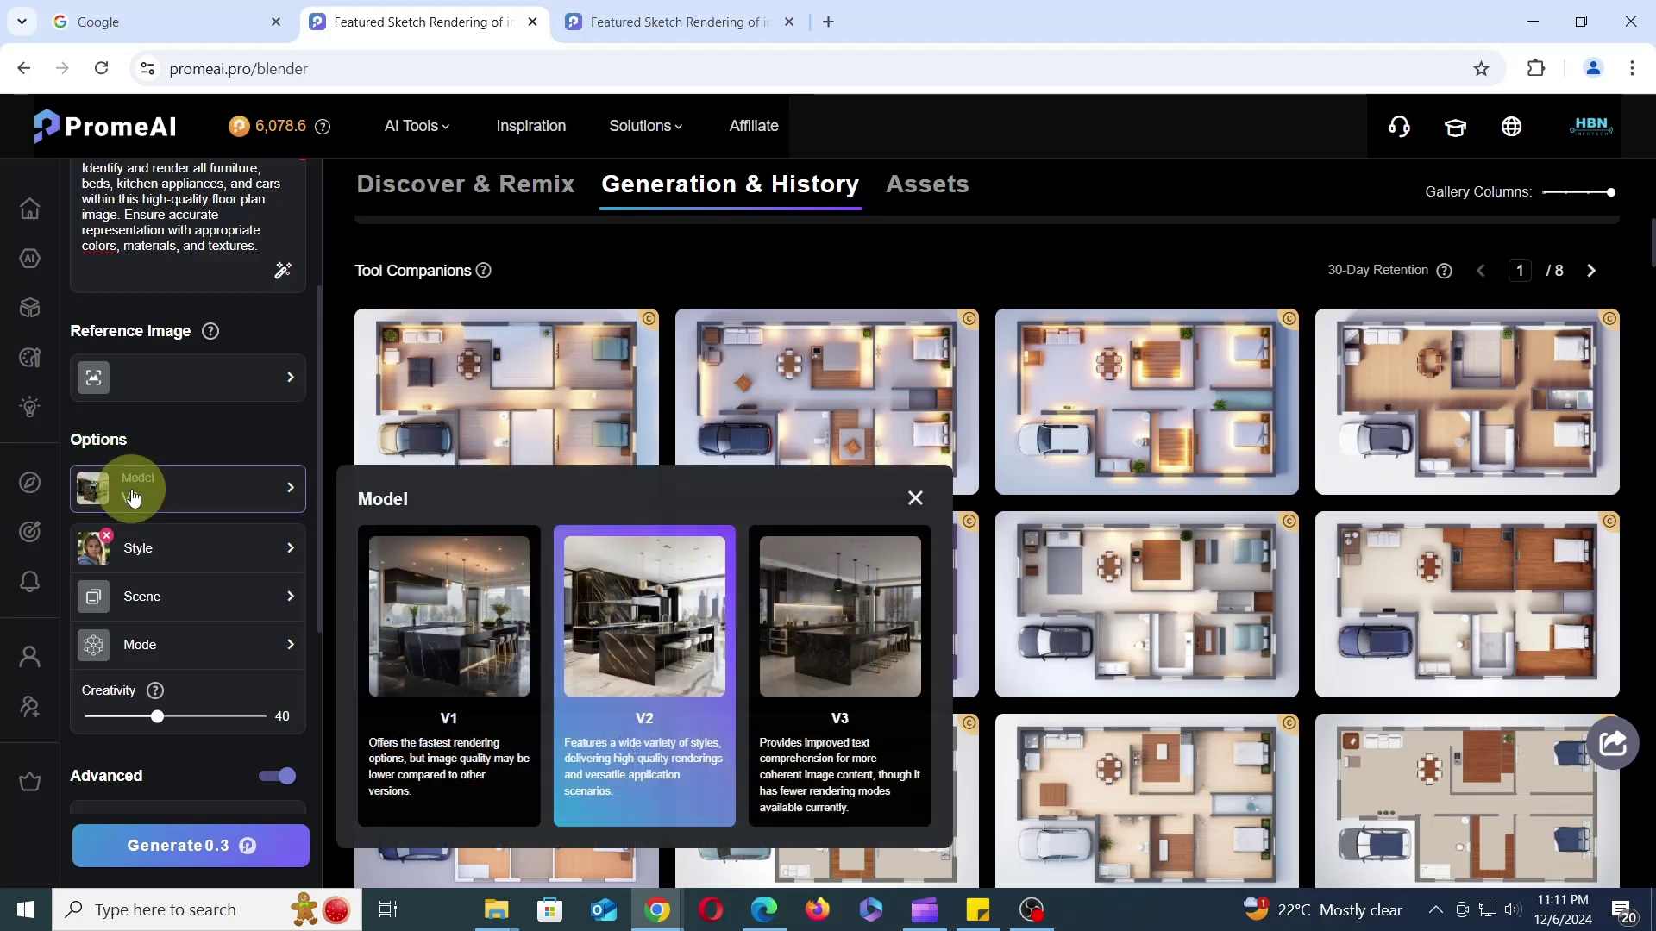
{"action": "left_click", "coordinate": [867, 695]}
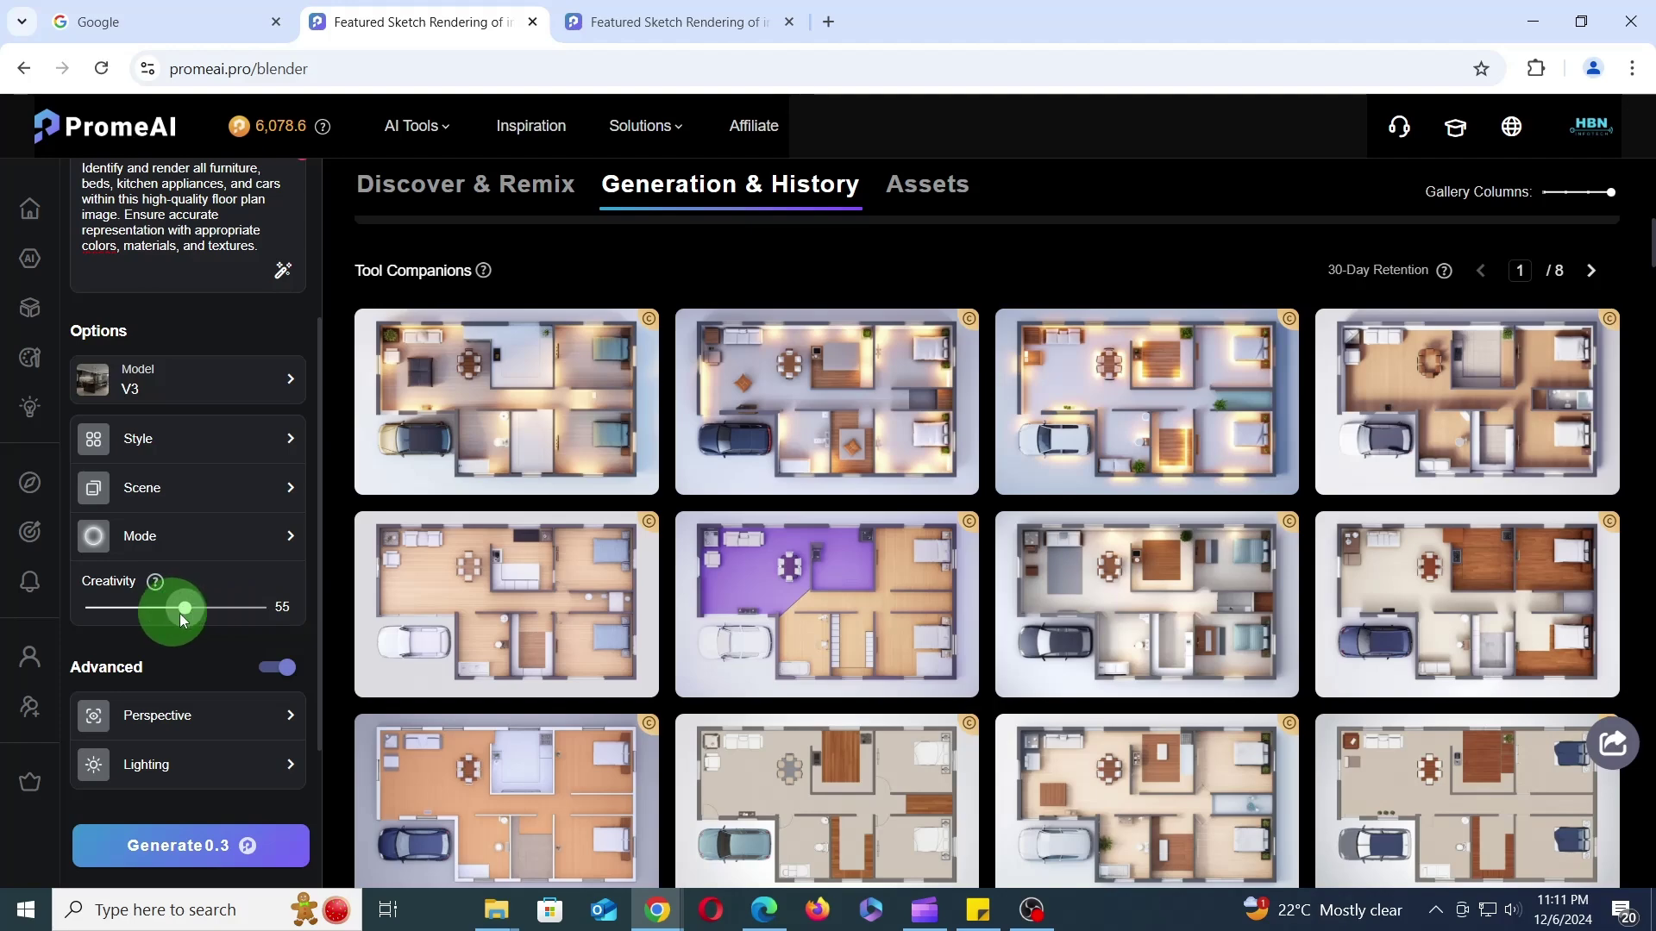
{"action": "left_click", "coordinate": [181, 735]}
{"action": "scroll", "coordinate": [997, 604], "scroll_direction": "down", "scroll_amount": 5}
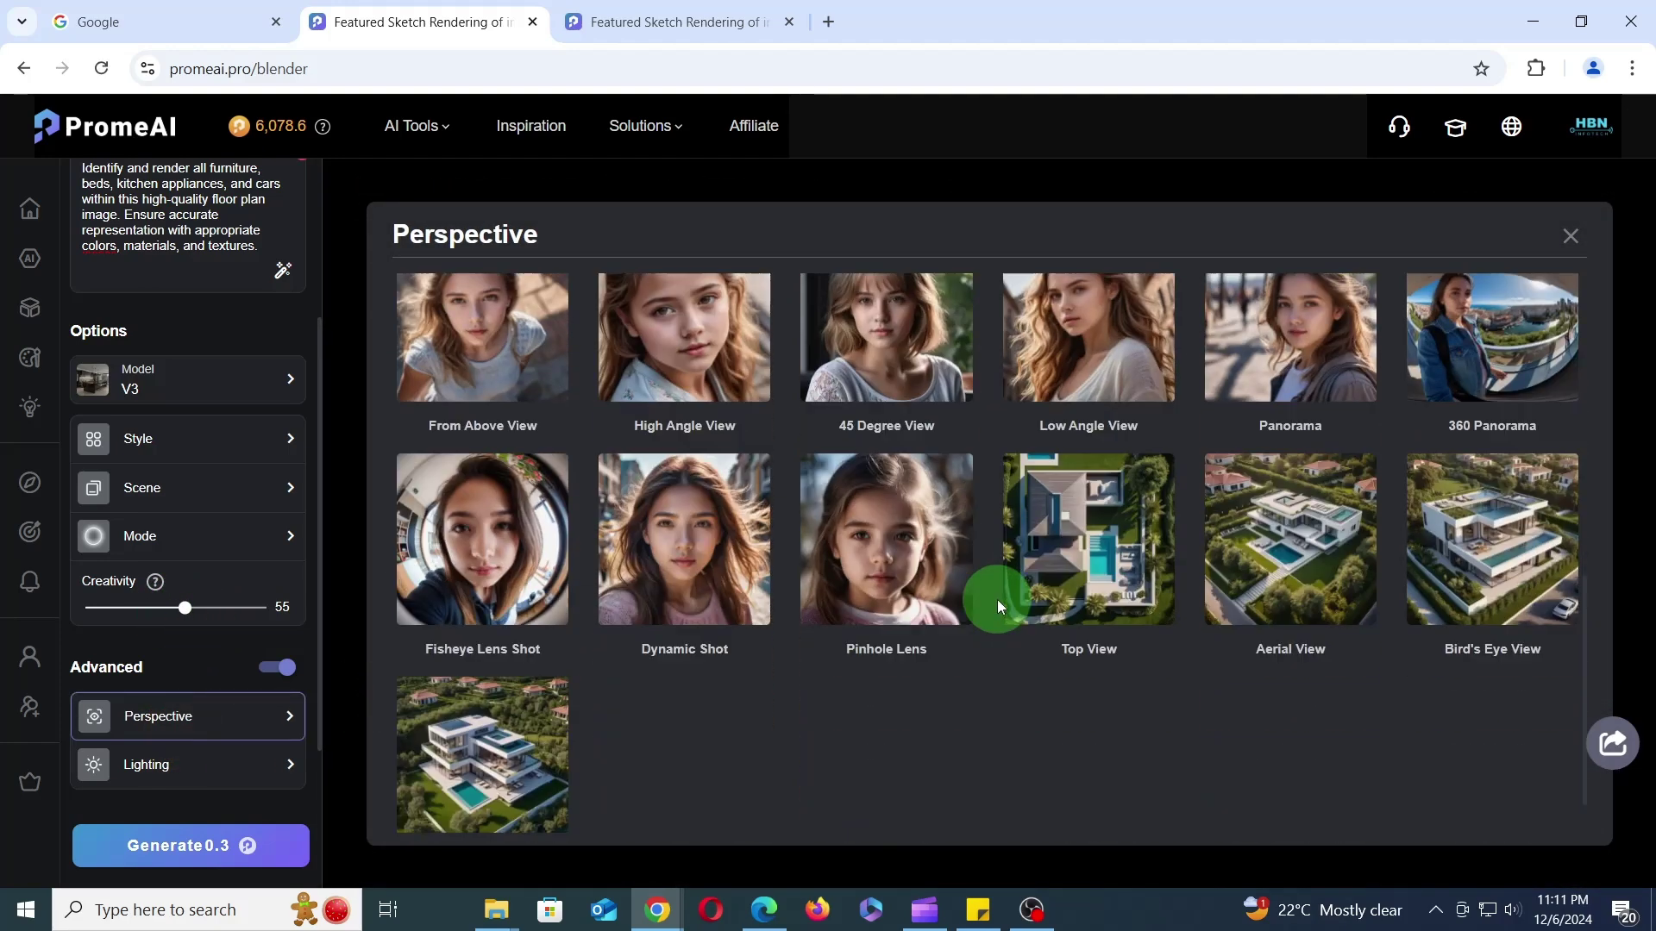
{"action": "left_click", "coordinate": [1118, 560]}
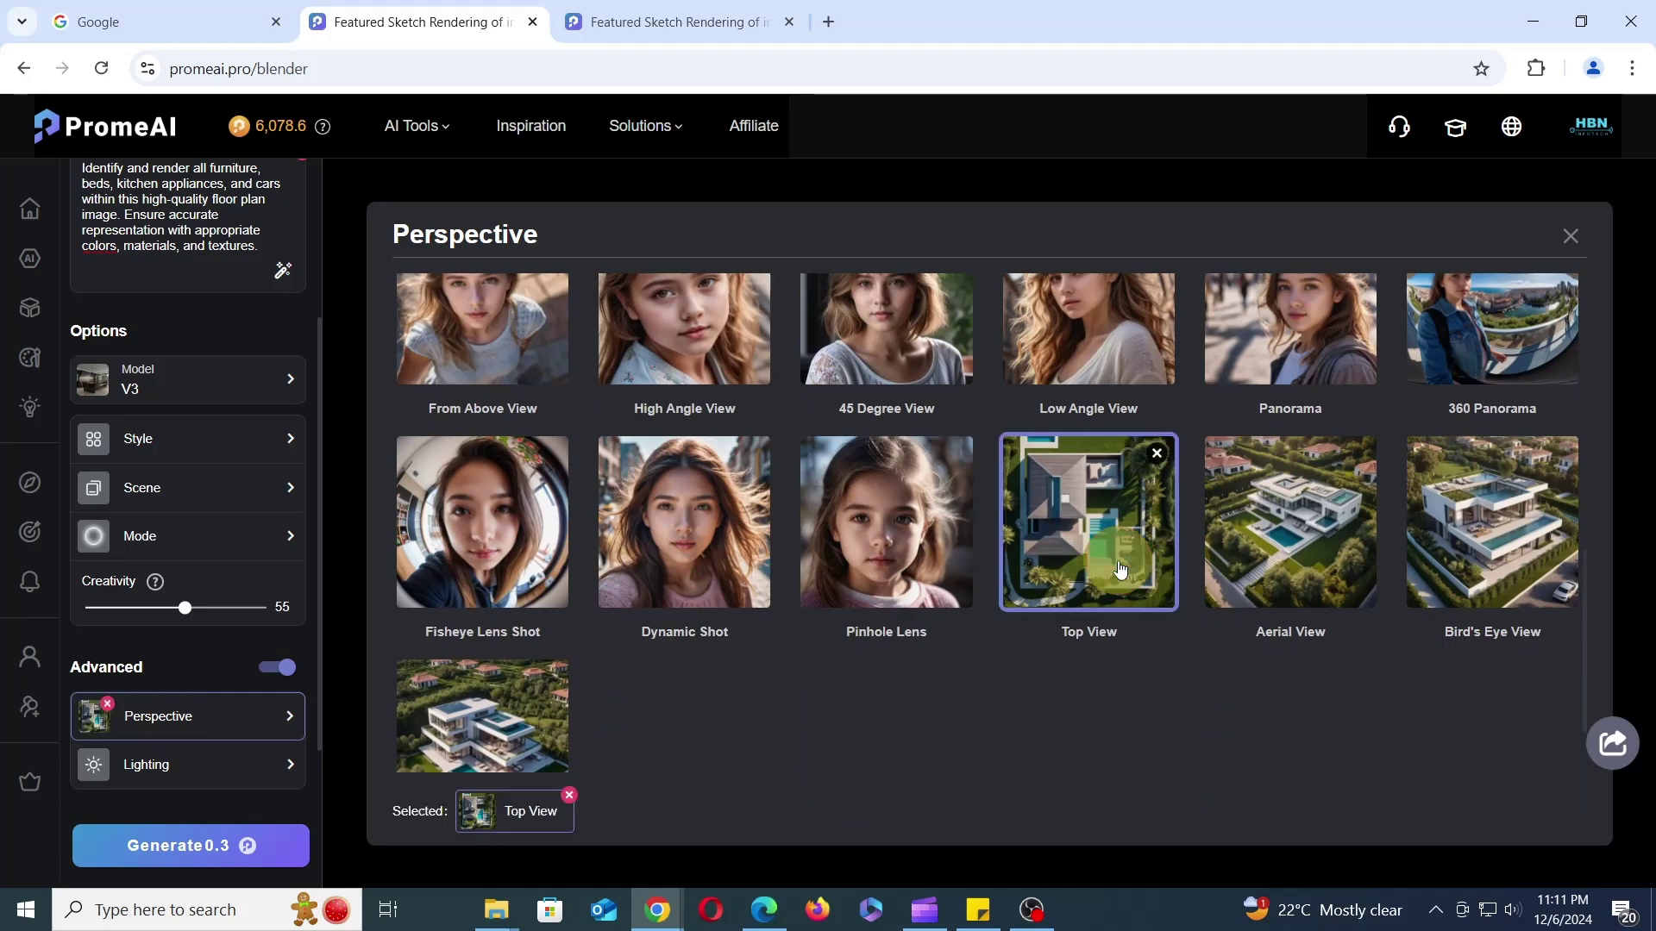
{"action": "left_click", "coordinate": [179, 847]}
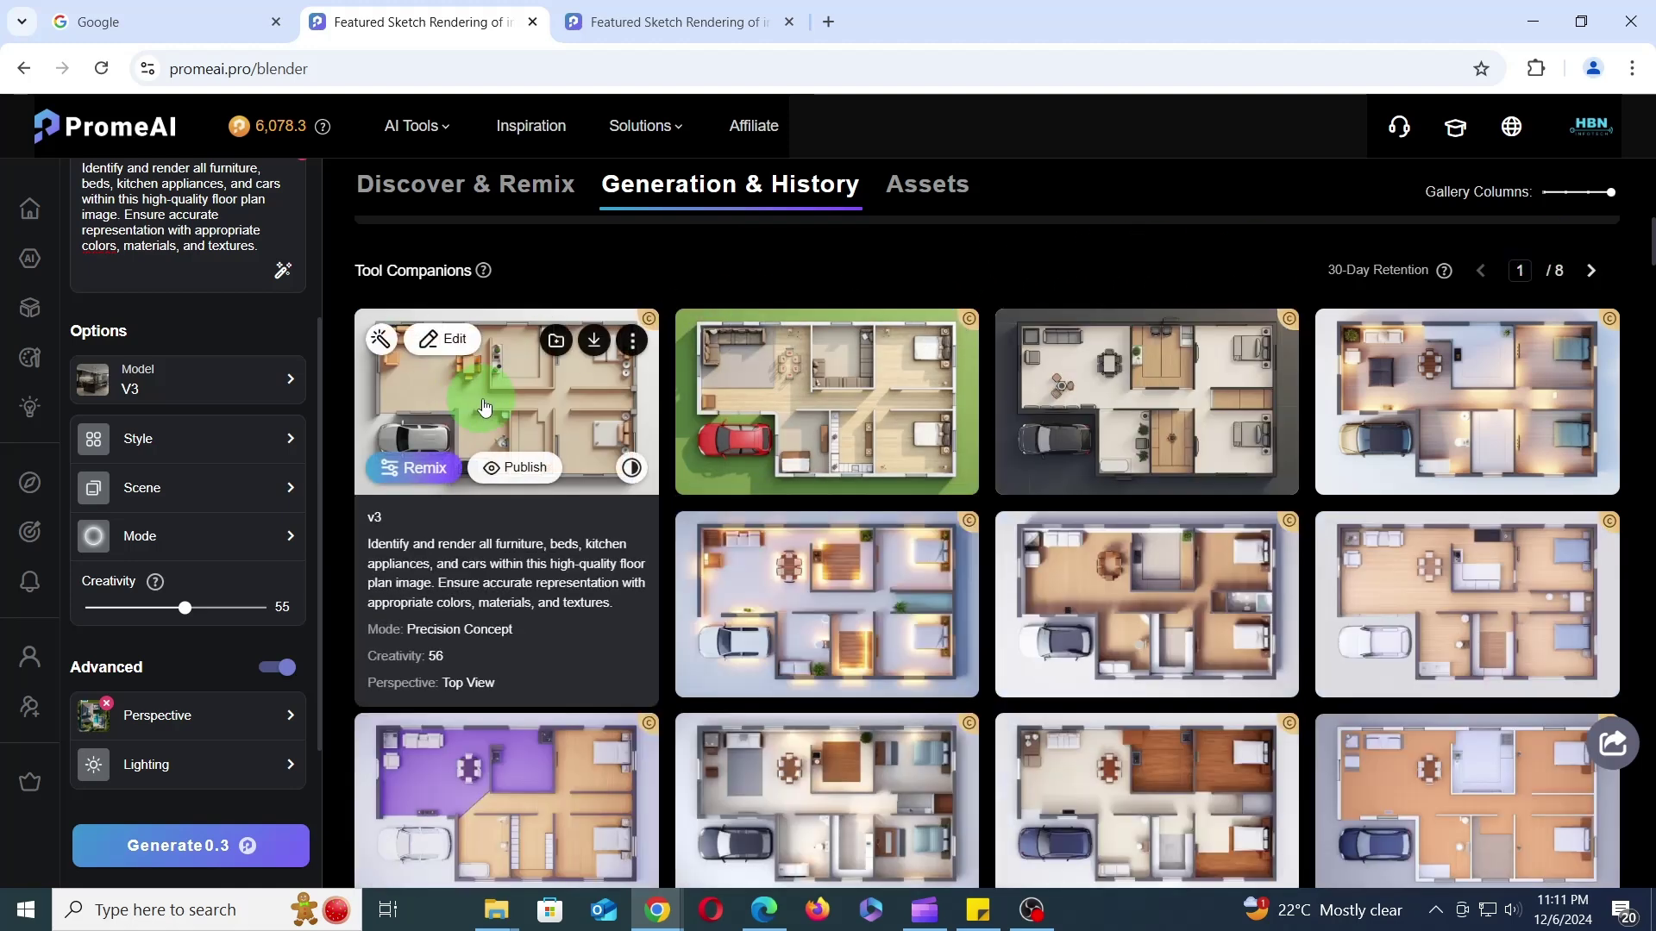
- Open the newest render full-size and browse the next two results
{"action": "left_click", "coordinate": [484, 407]}
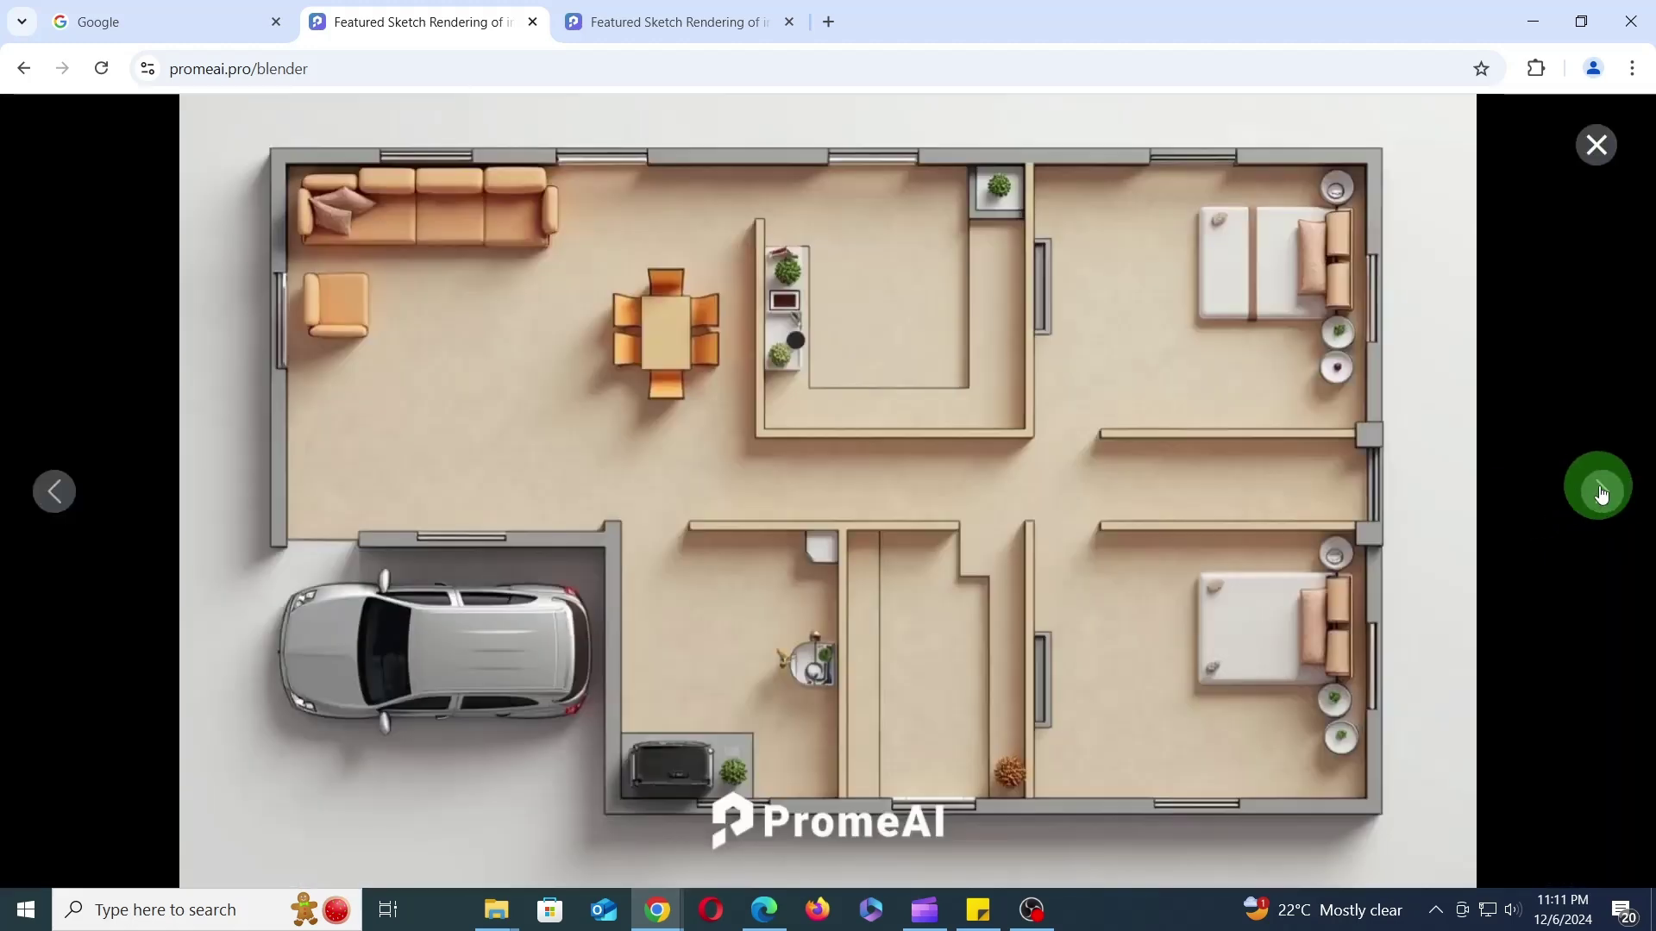
{"action": "left_click", "coordinate": [1602, 494]}
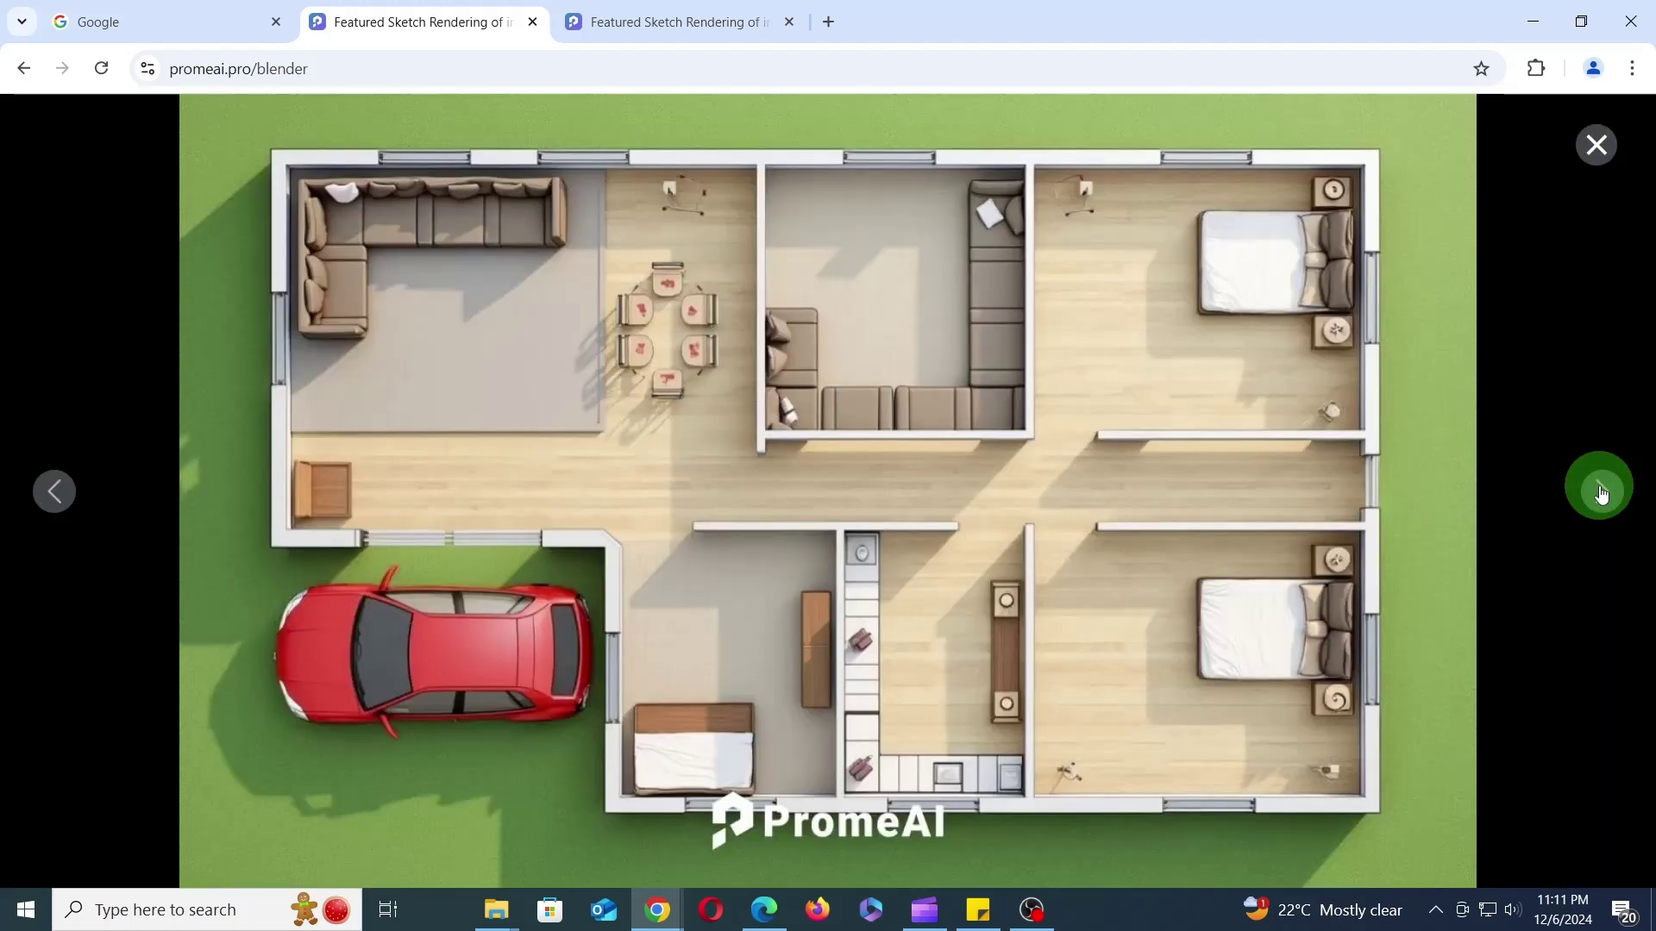
{"action": "left_click", "coordinate": [1601, 494]}
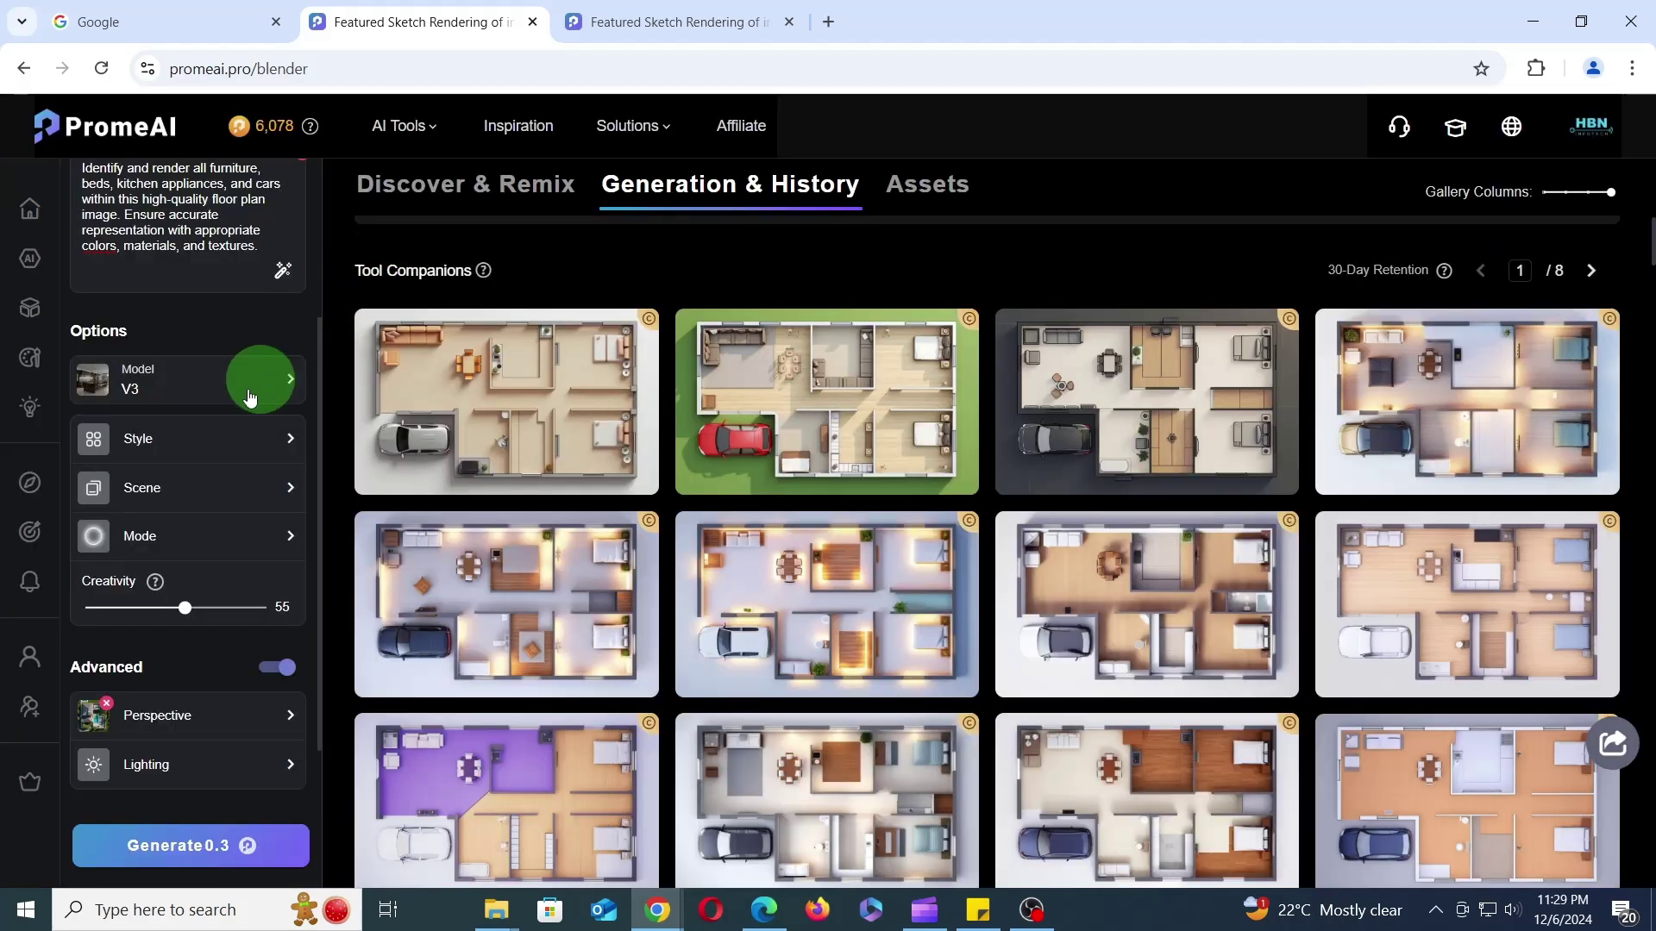
- Switch the style to Architectural Realistic photography in Precision Concept mode and generate renders
{"action": "left_click", "coordinate": [175, 442]}
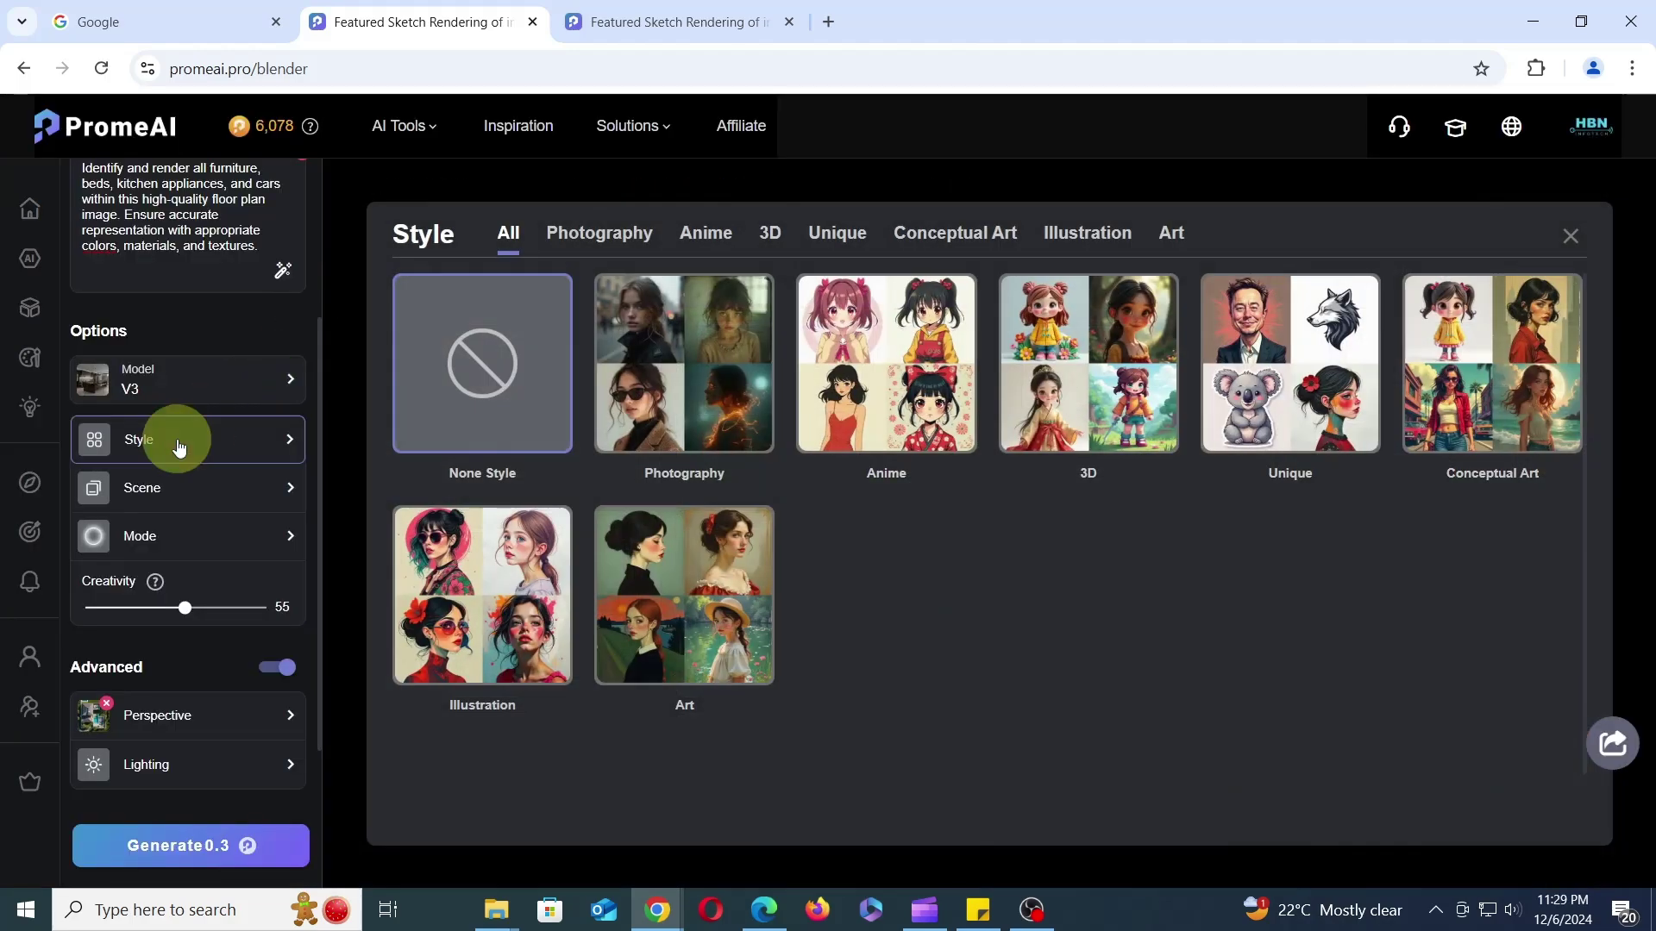
{"action": "left_click", "coordinate": [649, 367]}
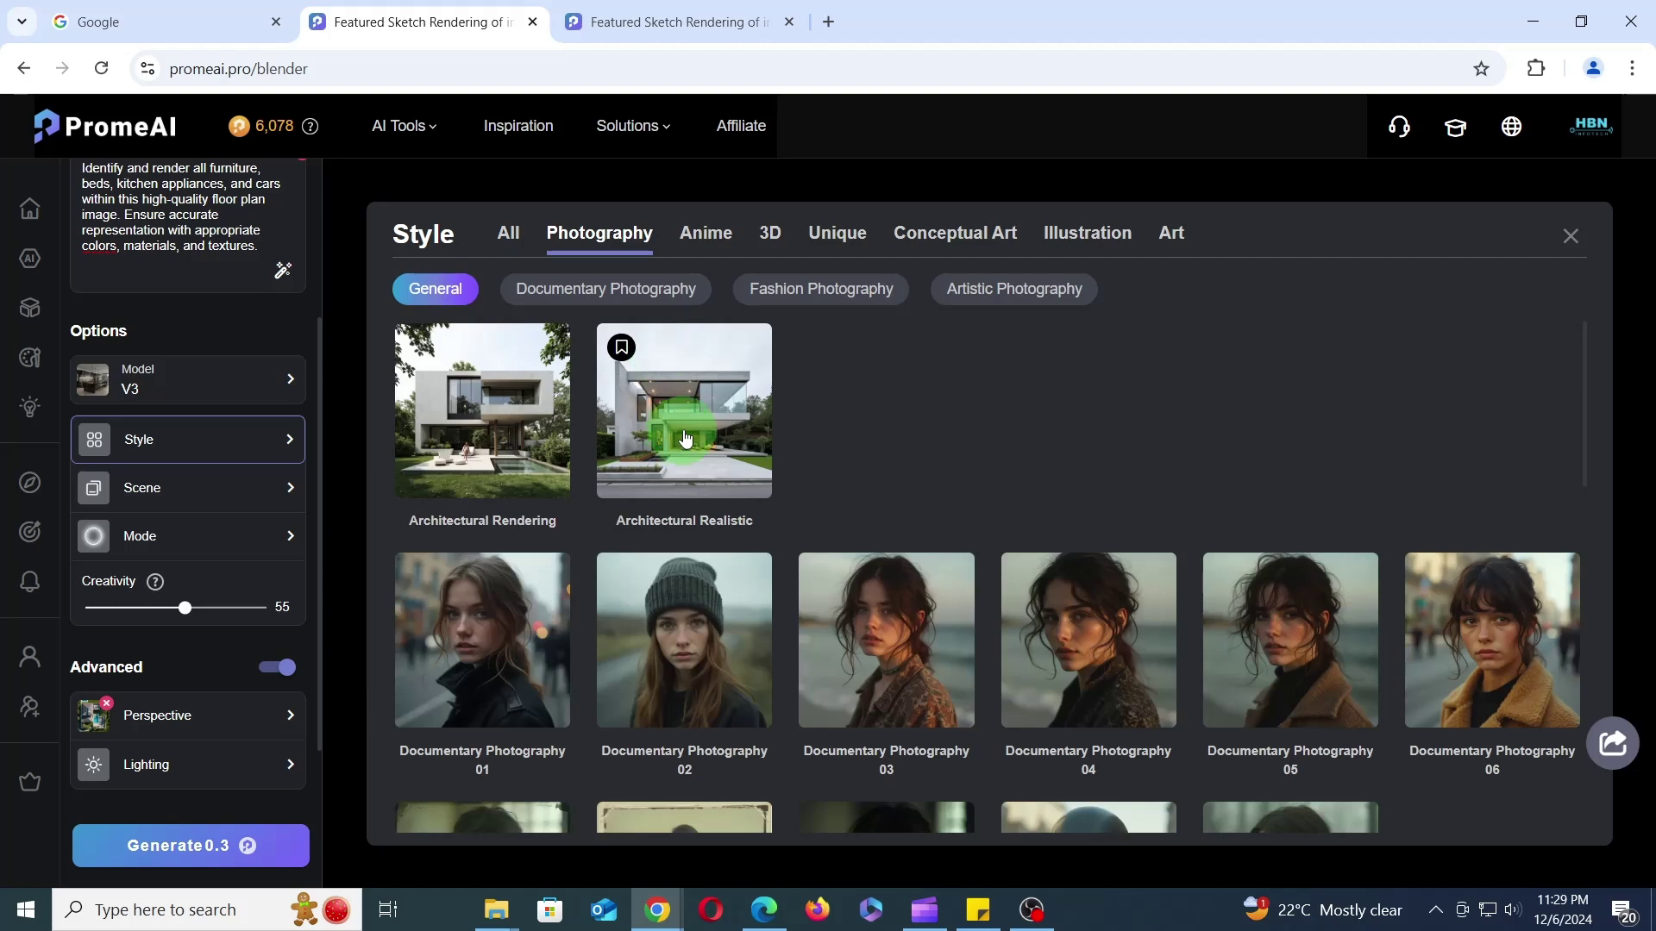
{"action": "left_click", "coordinate": [177, 537]}
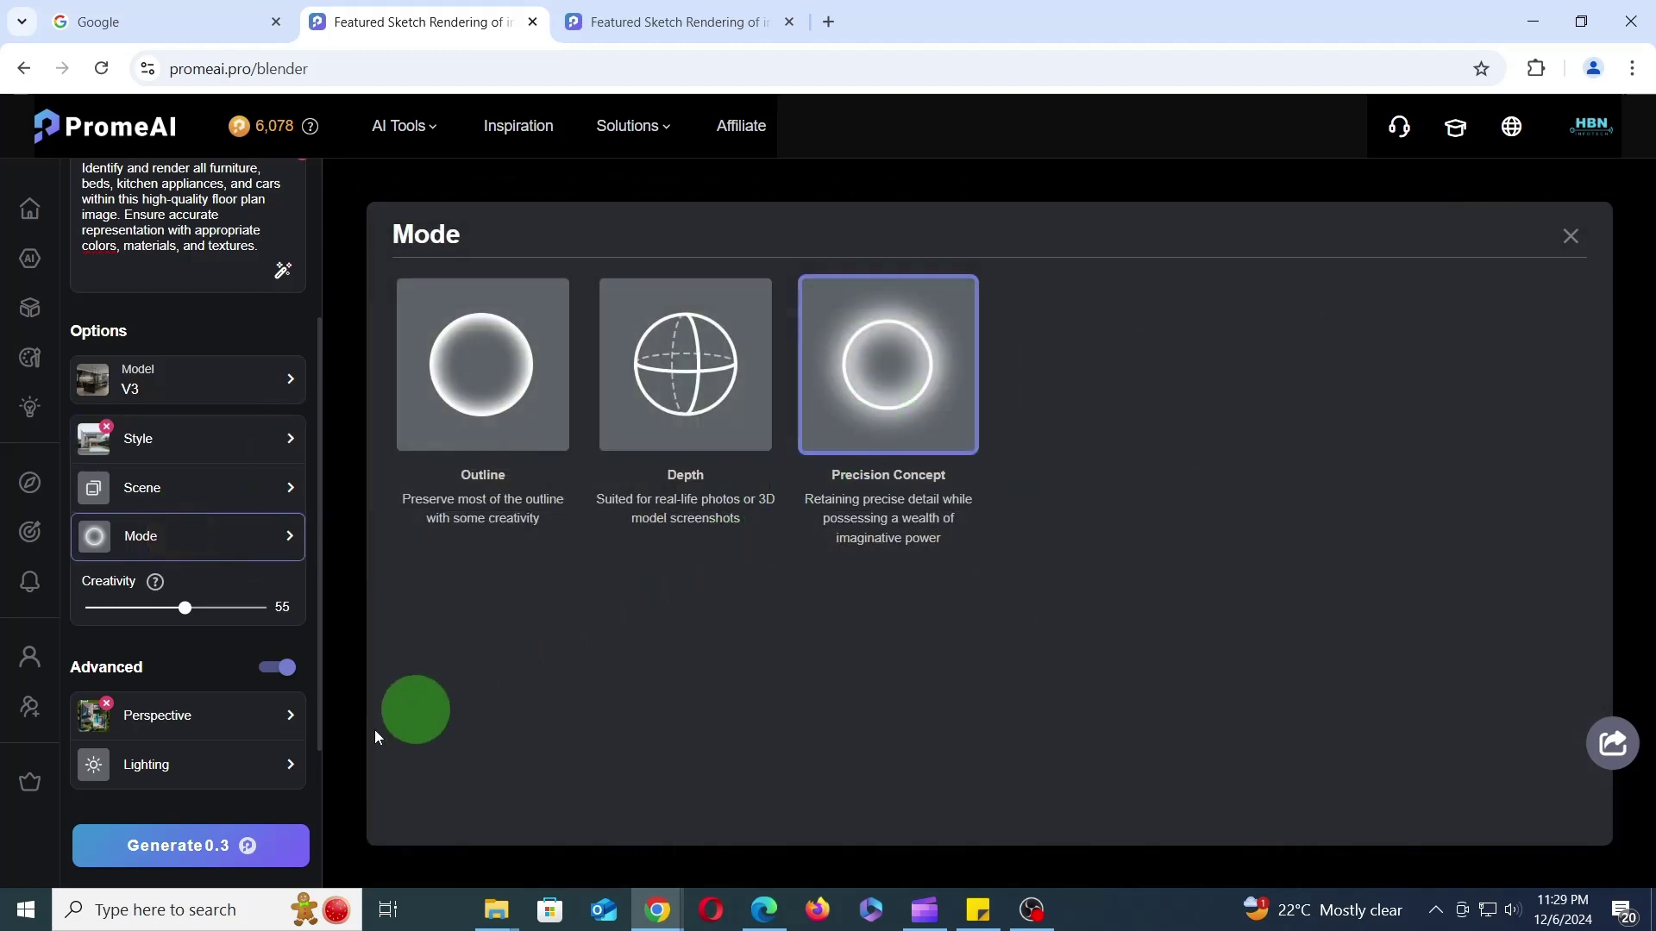
{"action": "left_click", "coordinate": [191, 847]}
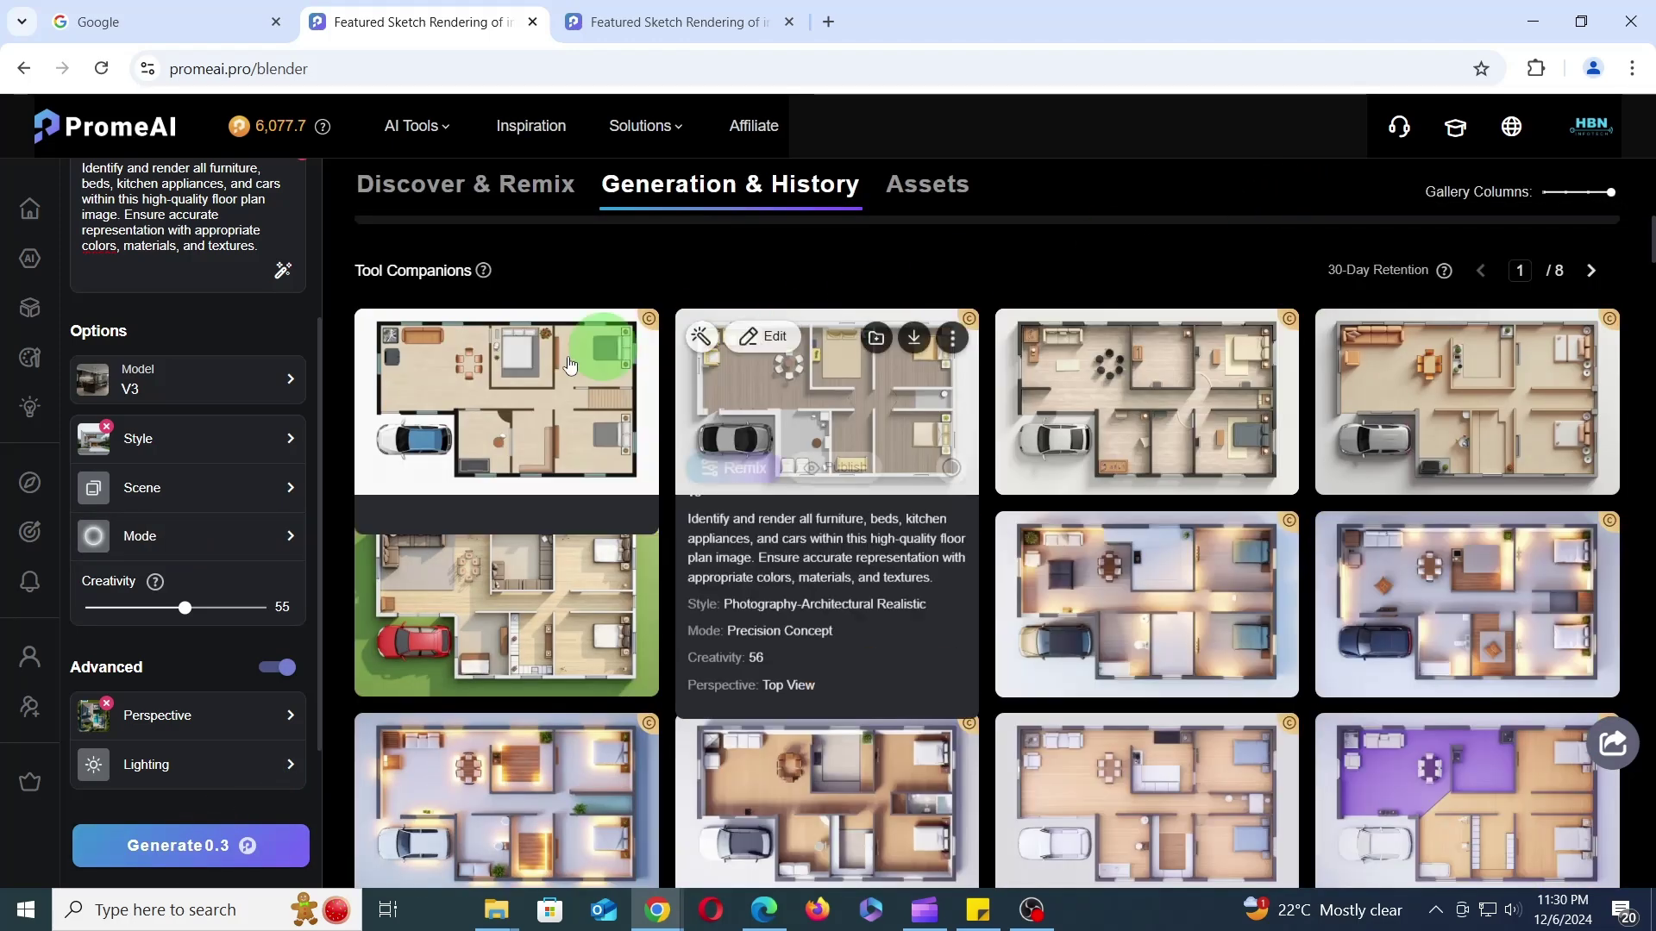
- Open the first new render full-size and page through the next two
{"action": "left_click", "coordinate": [532, 408]}
{"action": "left_click", "coordinate": [1613, 488]}
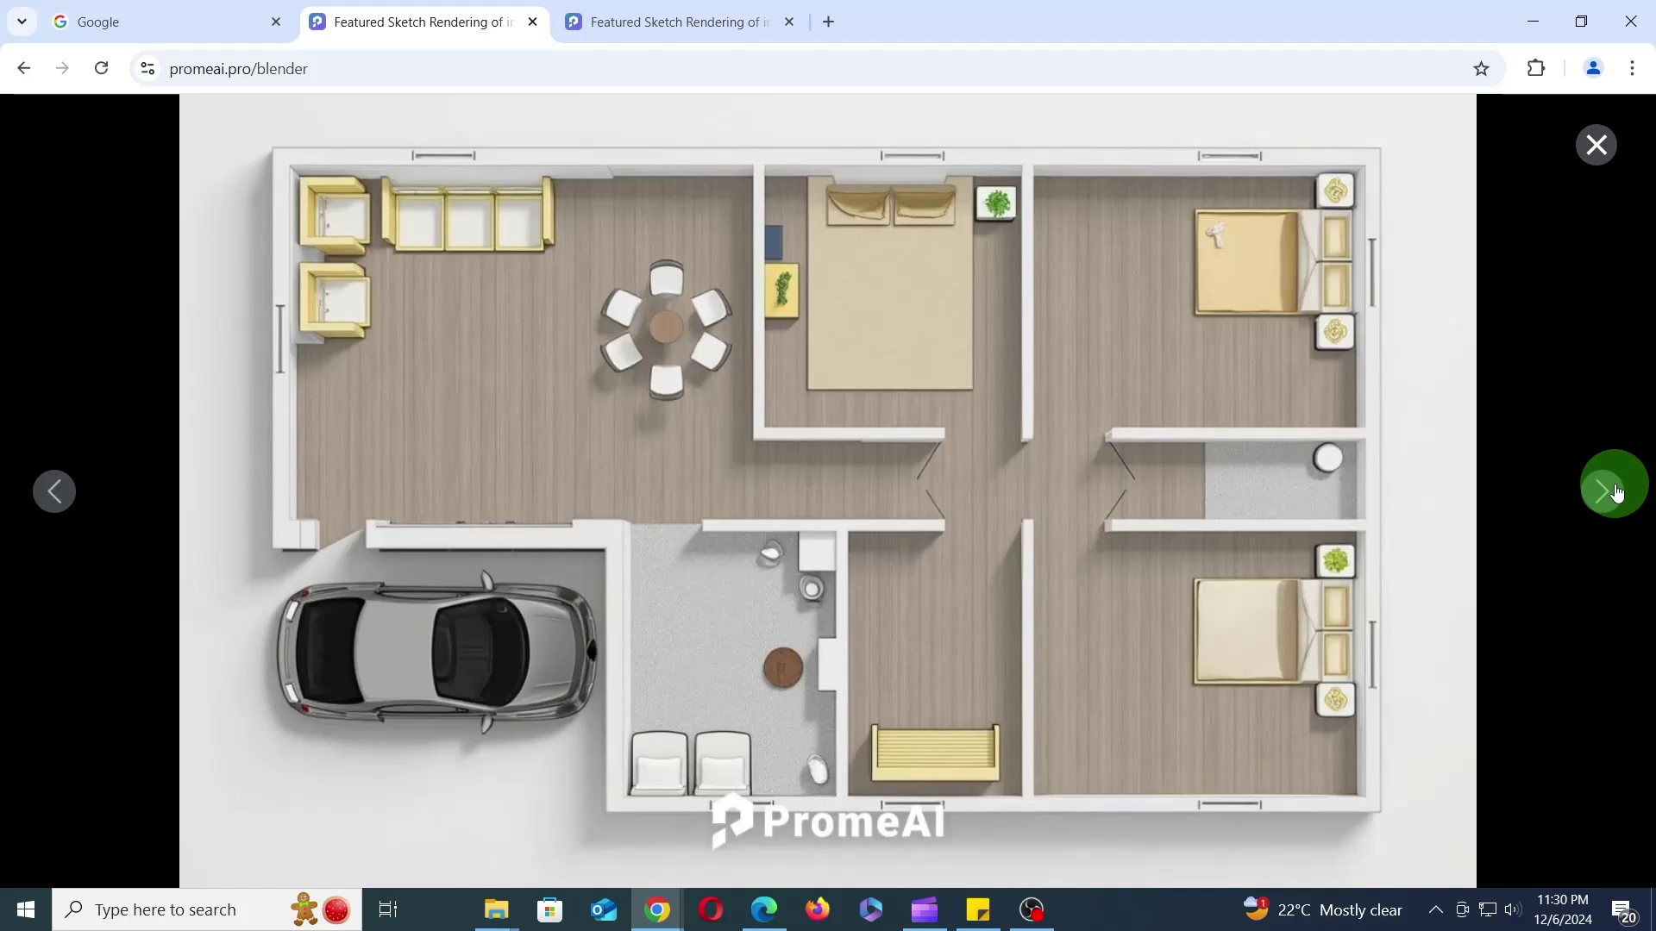
{"action": "left_click", "coordinate": [1618, 493]}
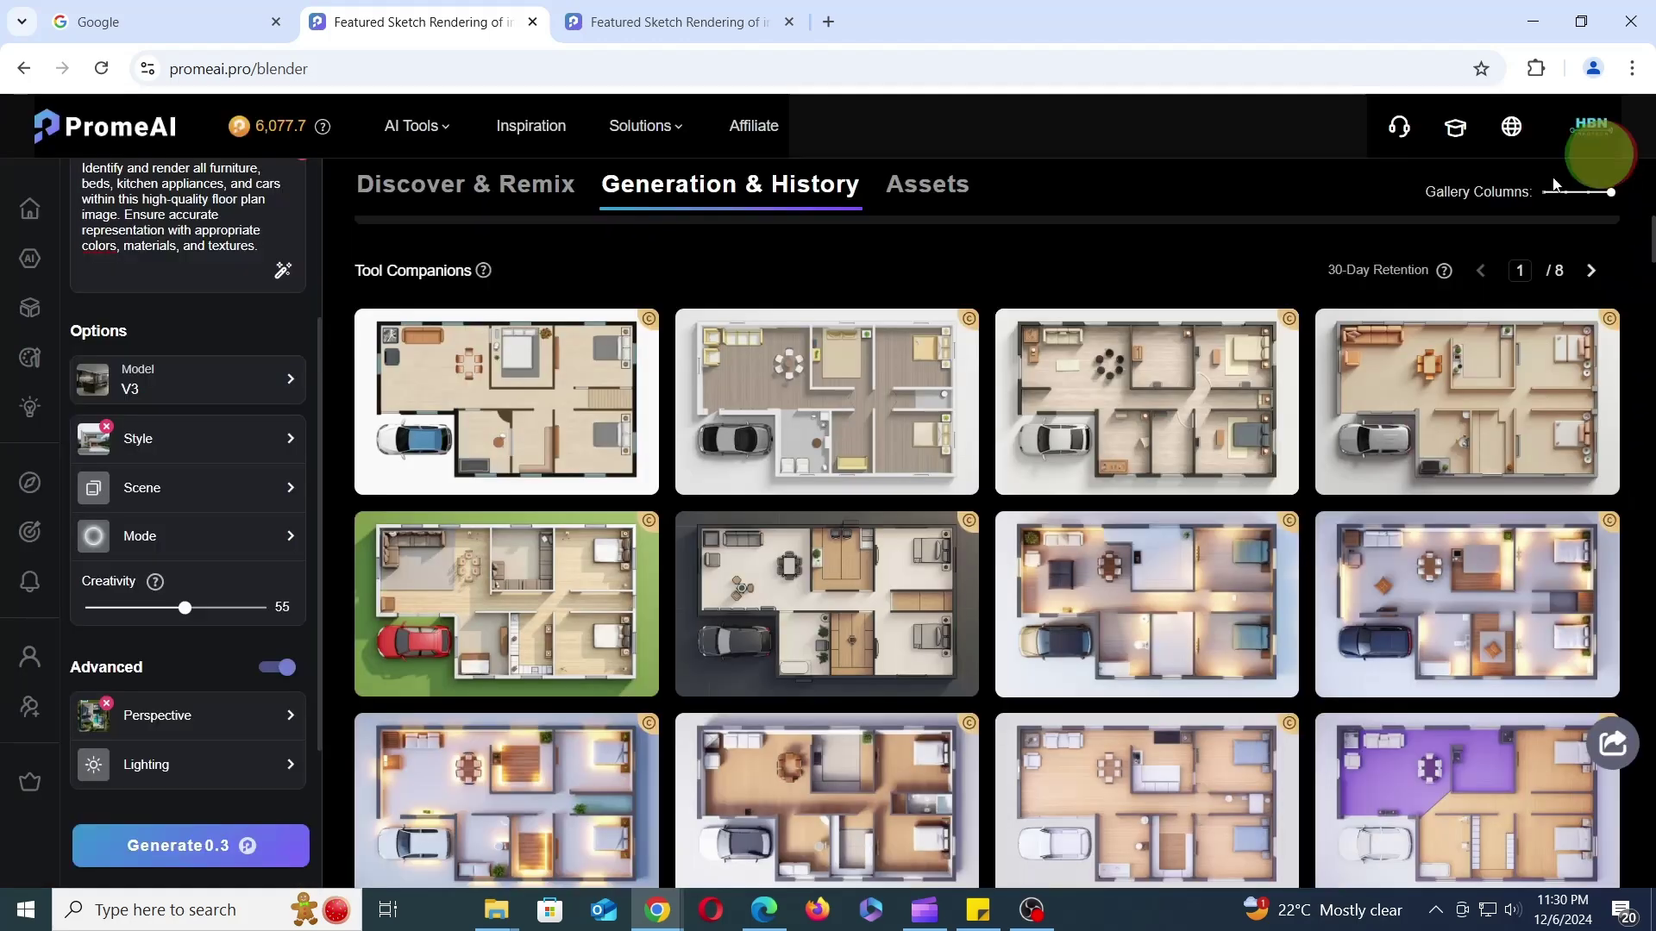
- Choose the 3D 03 style from the 3D styles and generate a new batch
{"action": "left_click", "coordinate": [182, 395]}
{"action": "left_click", "coordinate": [110, 426]}
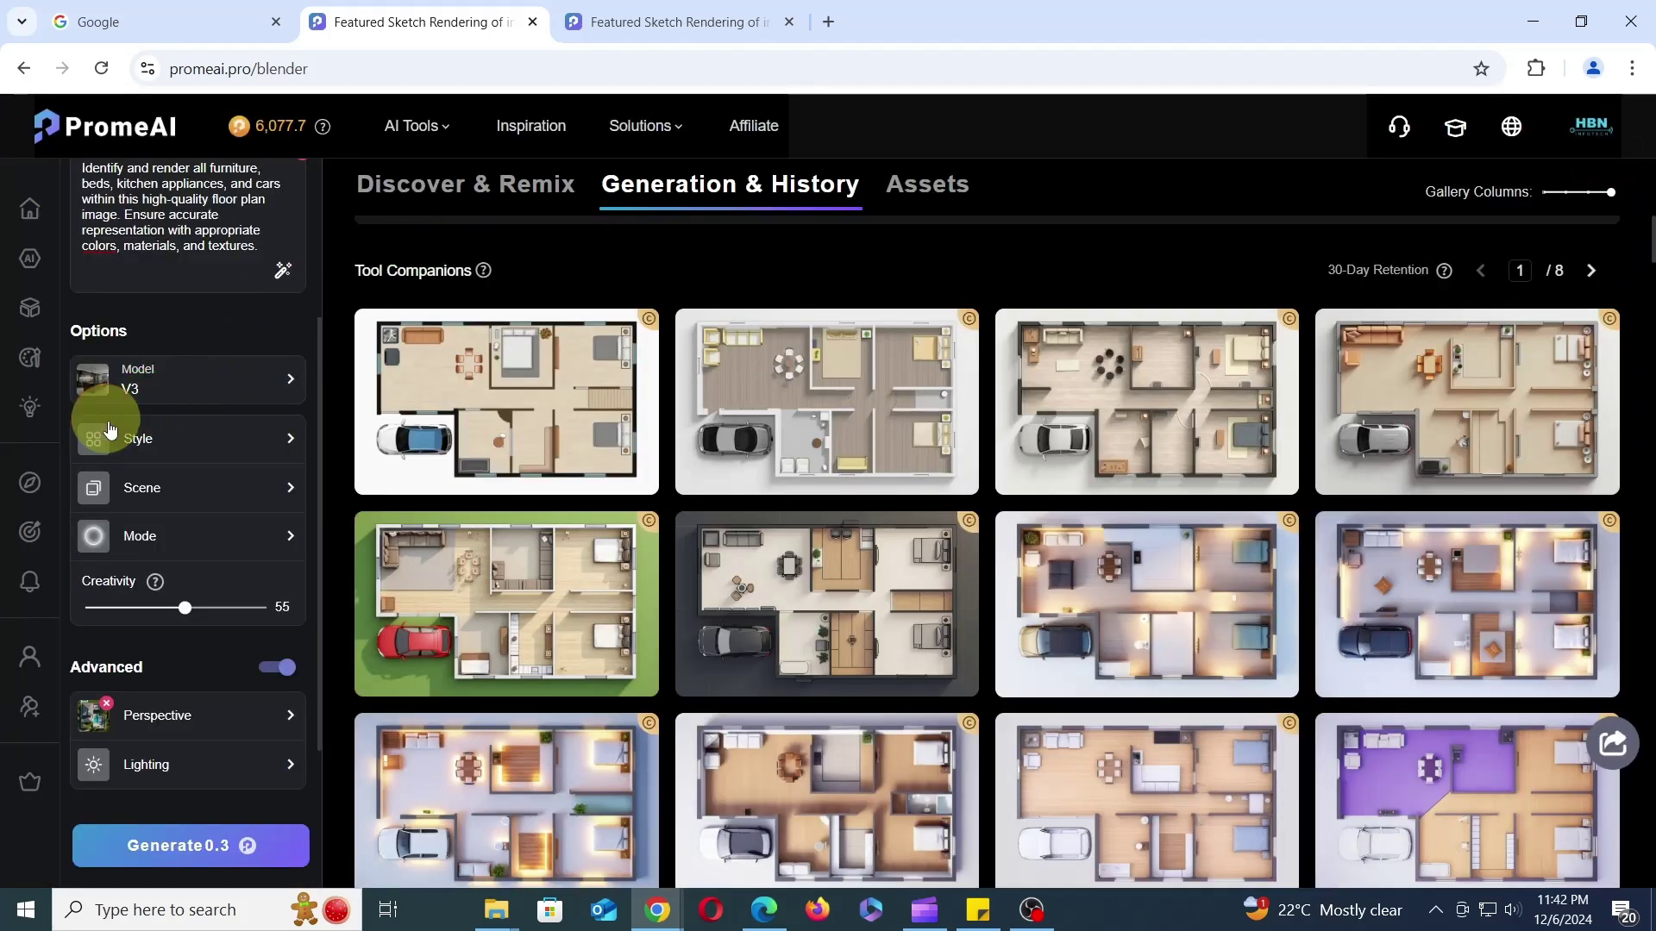
{"action": "left_click", "coordinate": [178, 436]}
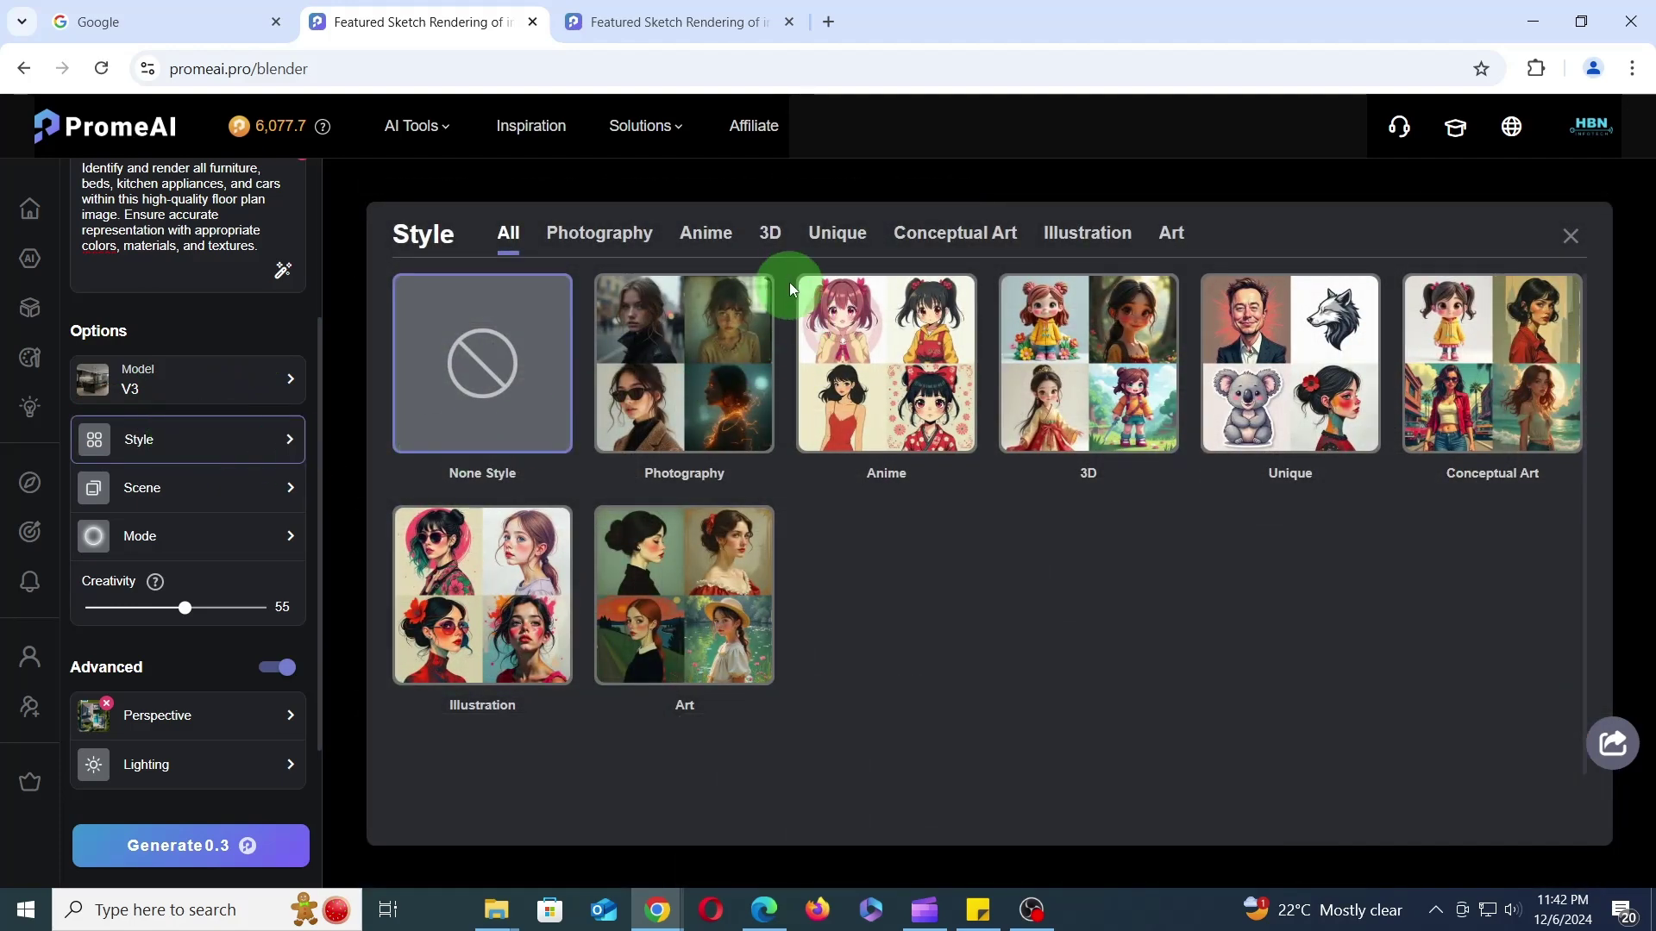
{"action": "left_click", "coordinate": [778, 249]}
{"action": "left_click", "coordinate": [901, 388]}
{"action": "left_click", "coordinate": [193, 845]}
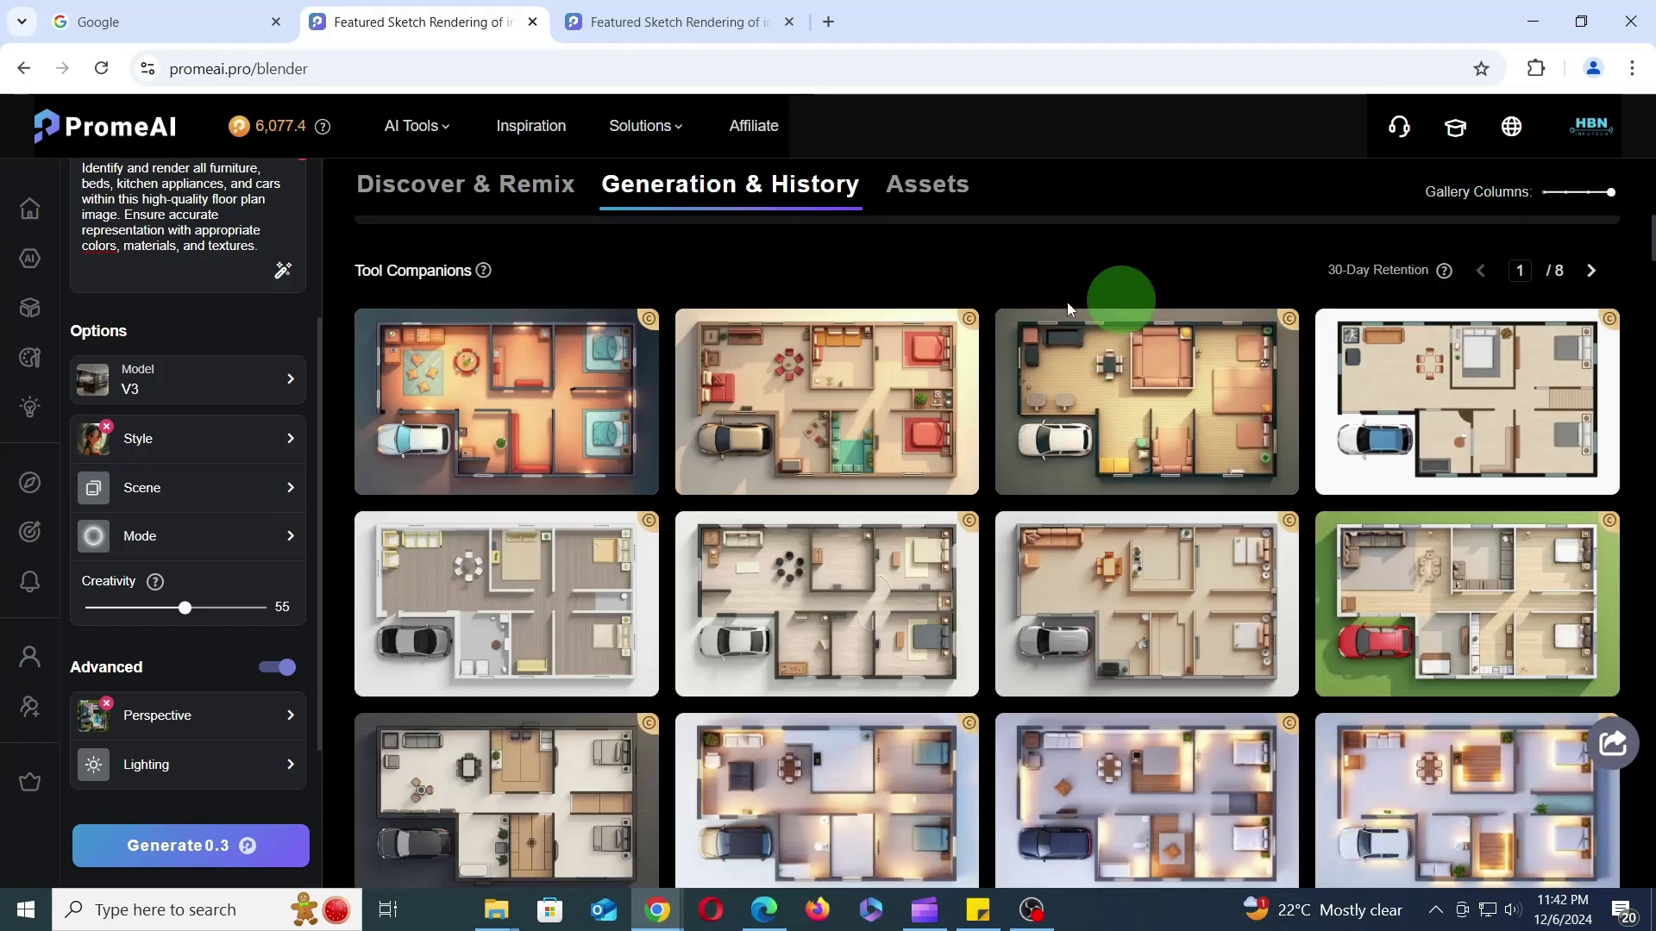
- Open the first 3D 03 render full-size and step through the next two
{"action": "left_click", "coordinate": [509, 383]}
{"action": "left_click", "coordinate": [1604, 490]}
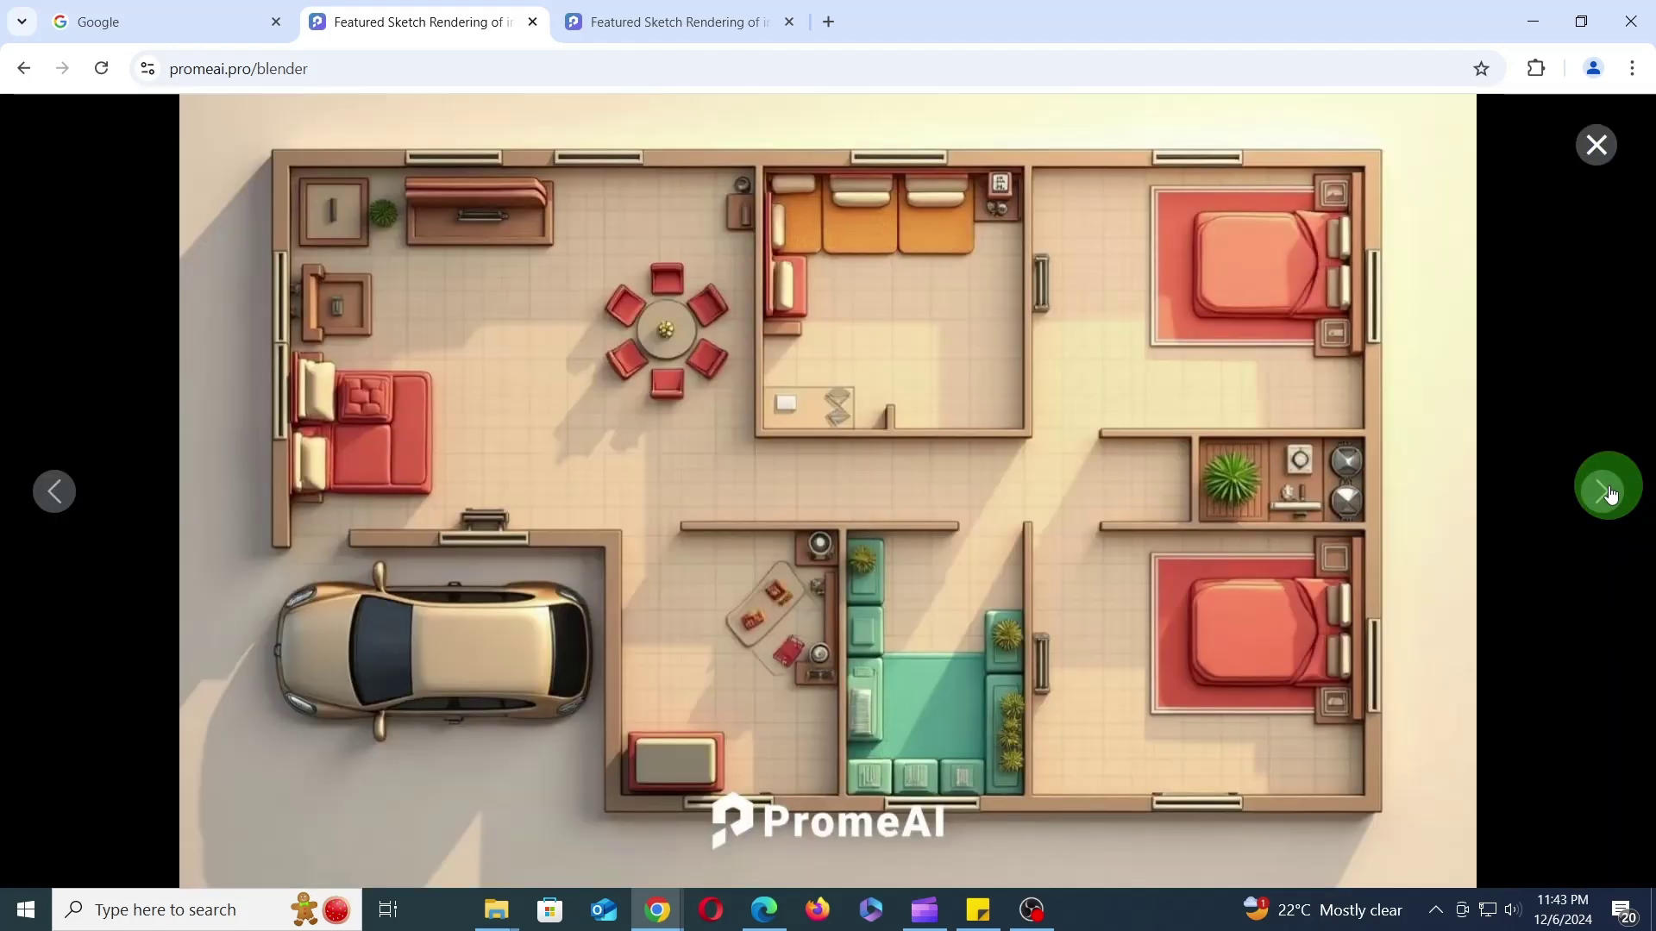
{"action": "left_click", "coordinate": [1608, 491]}
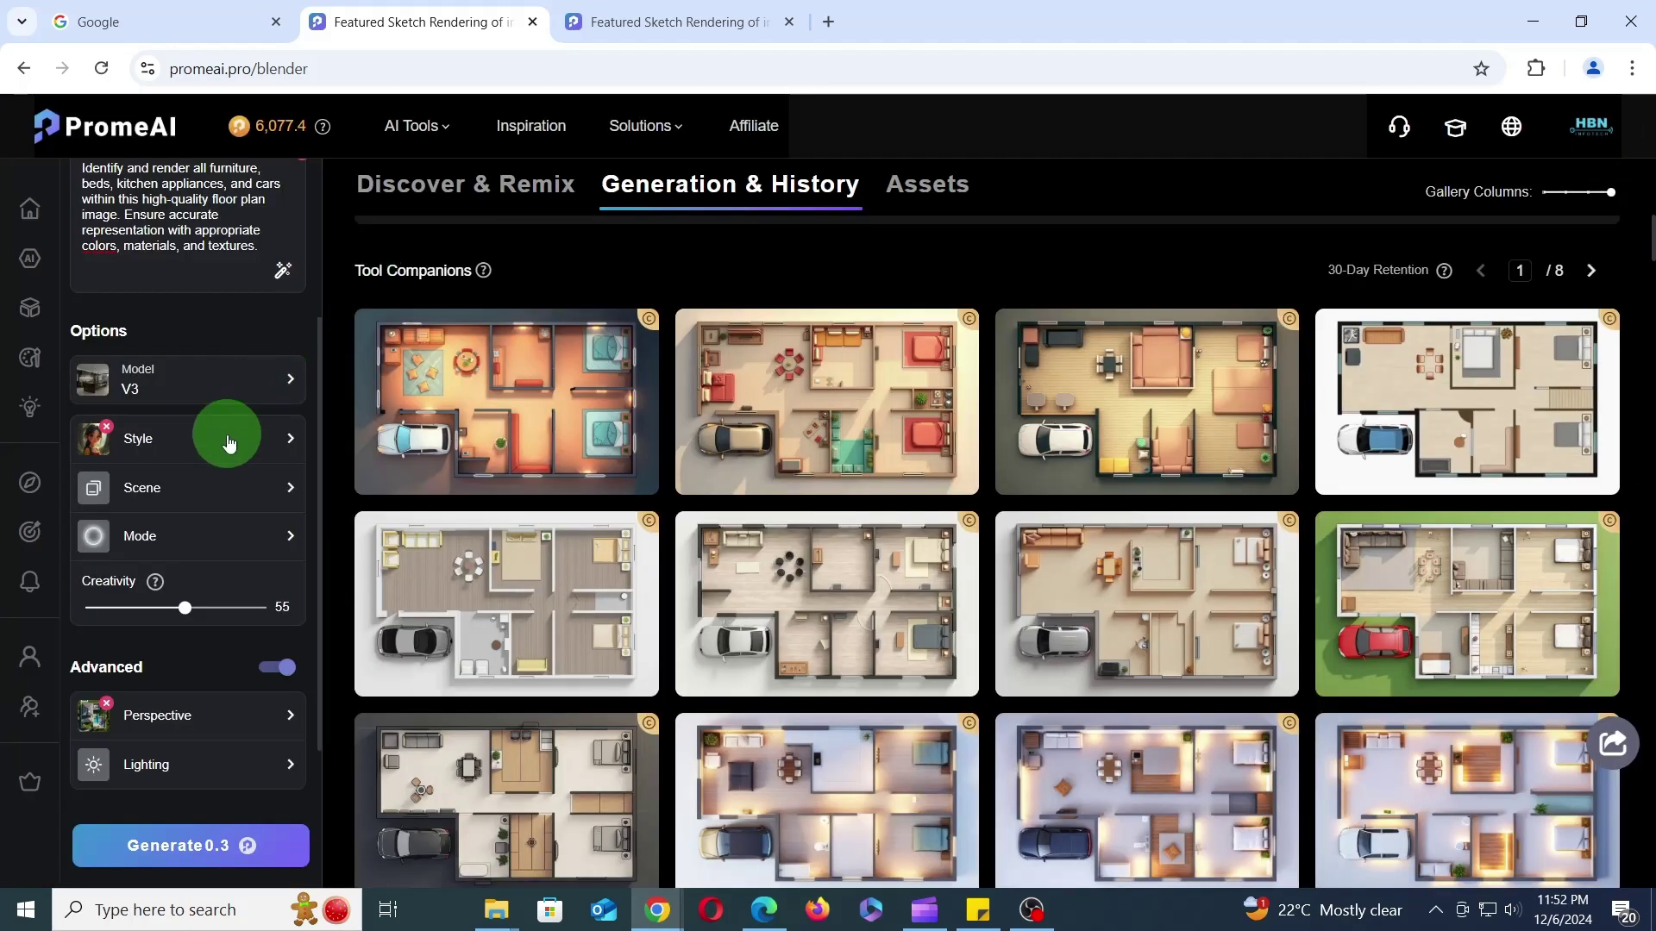
- Switch to the 3D 01 style and generate a batch of renders
{"action": "left_click", "coordinate": [229, 442]}
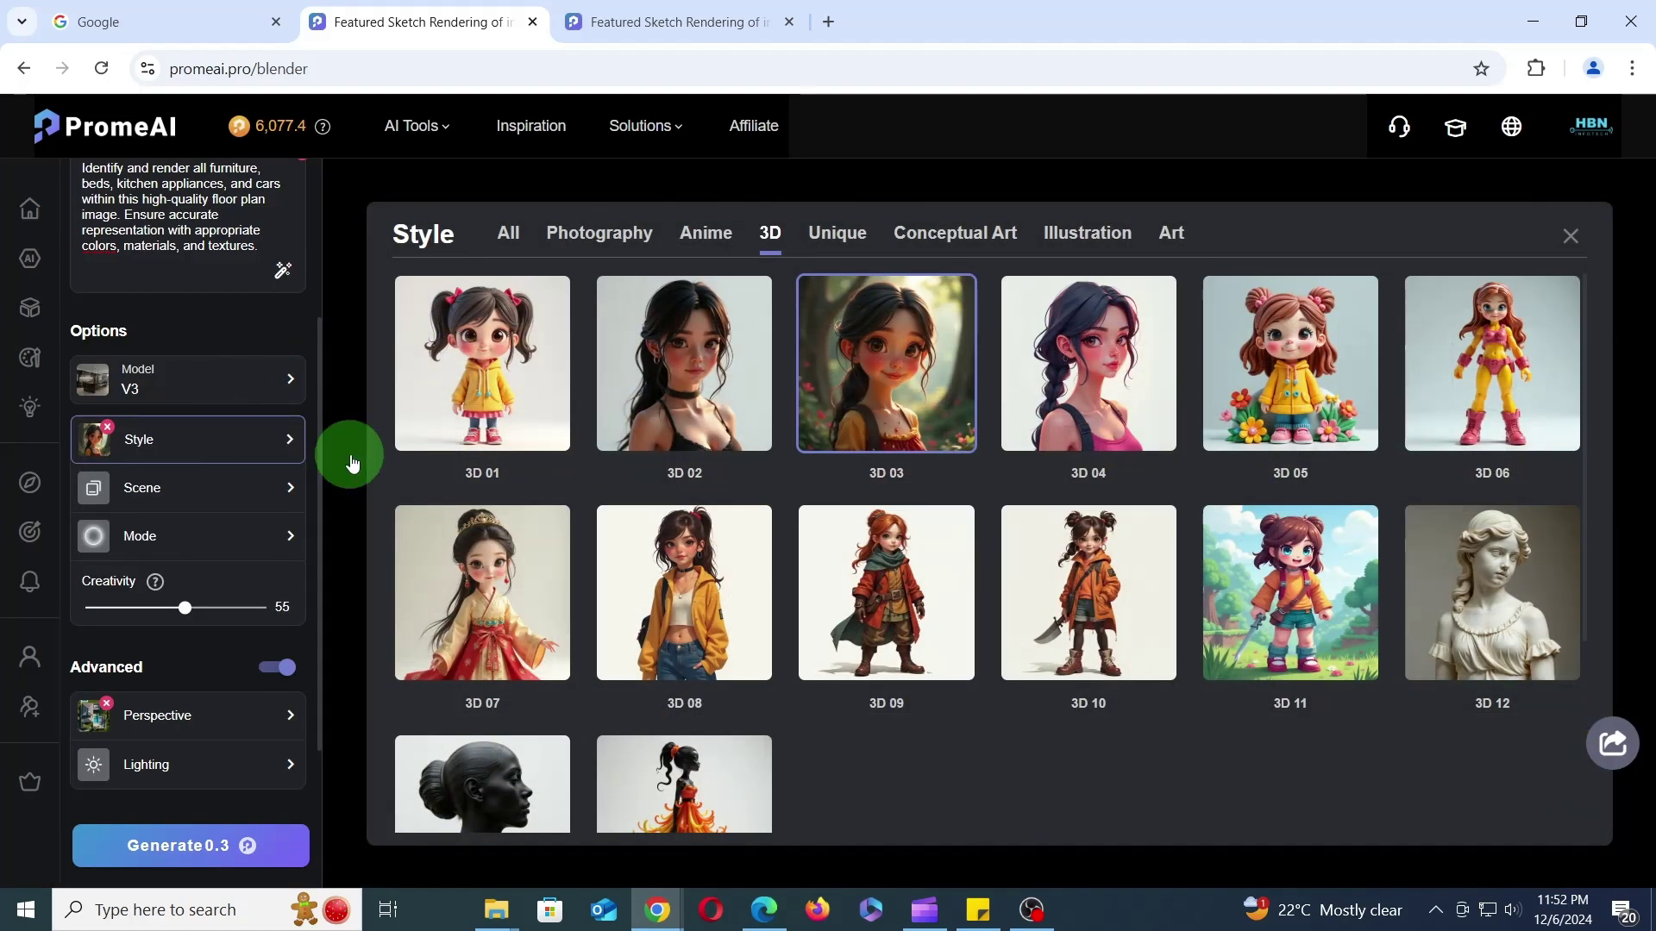
{"action": "left_click", "coordinate": [446, 470]}
{"action": "left_click", "coordinate": [224, 848]}
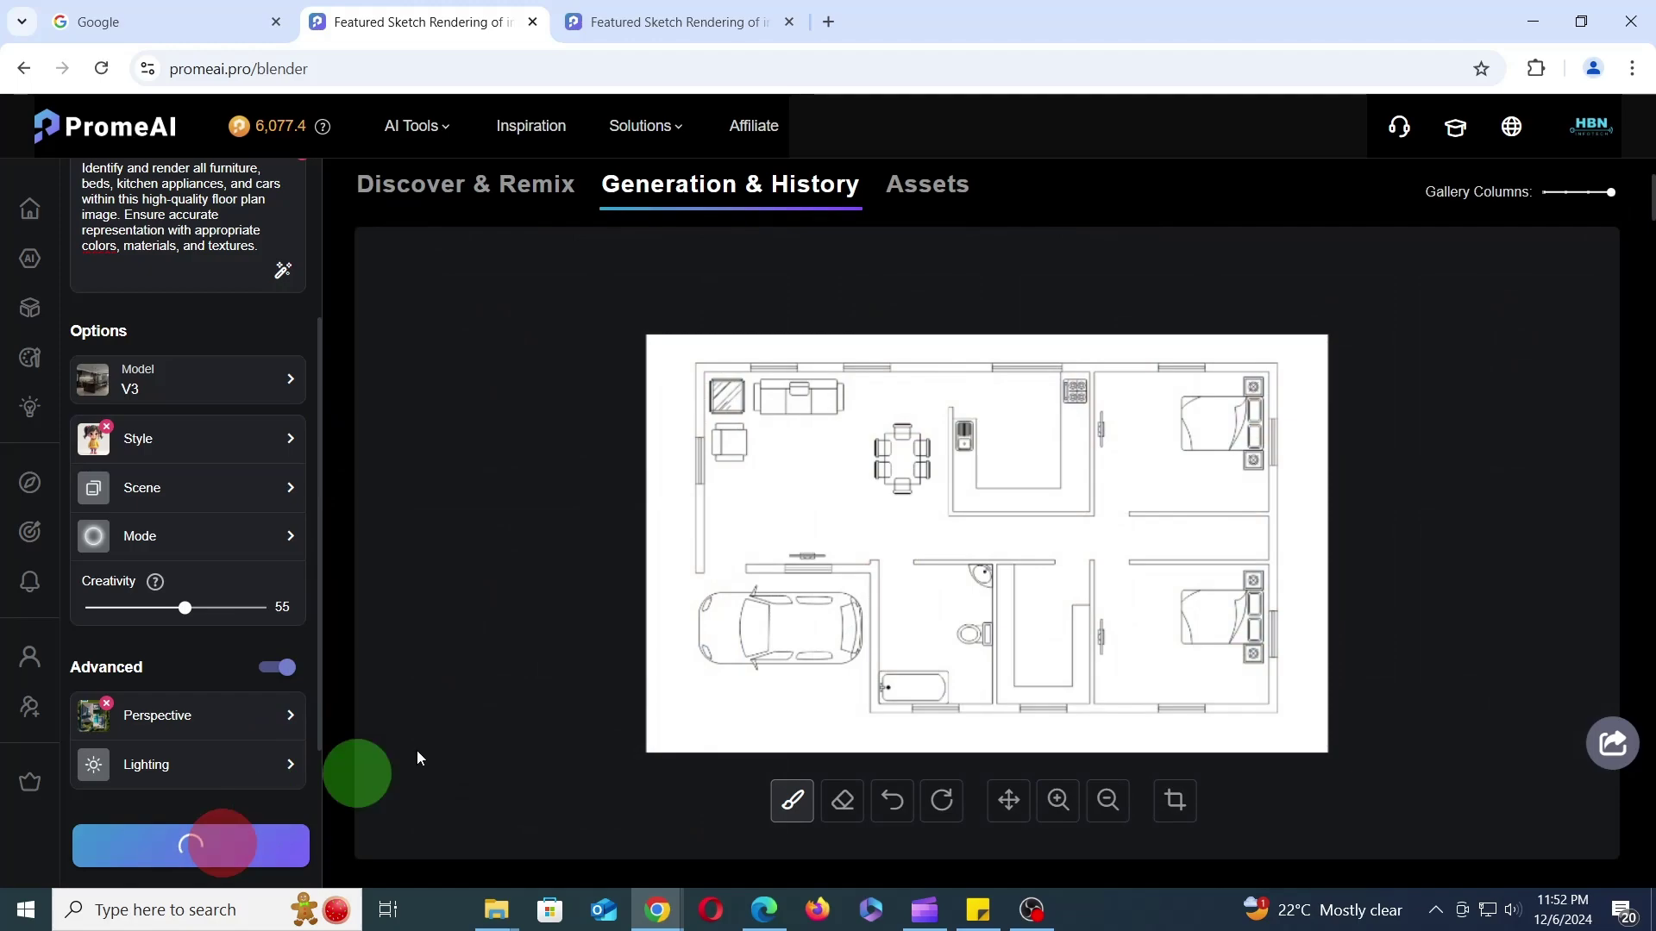
{"action": "left_click", "coordinate": [1295, 181]}
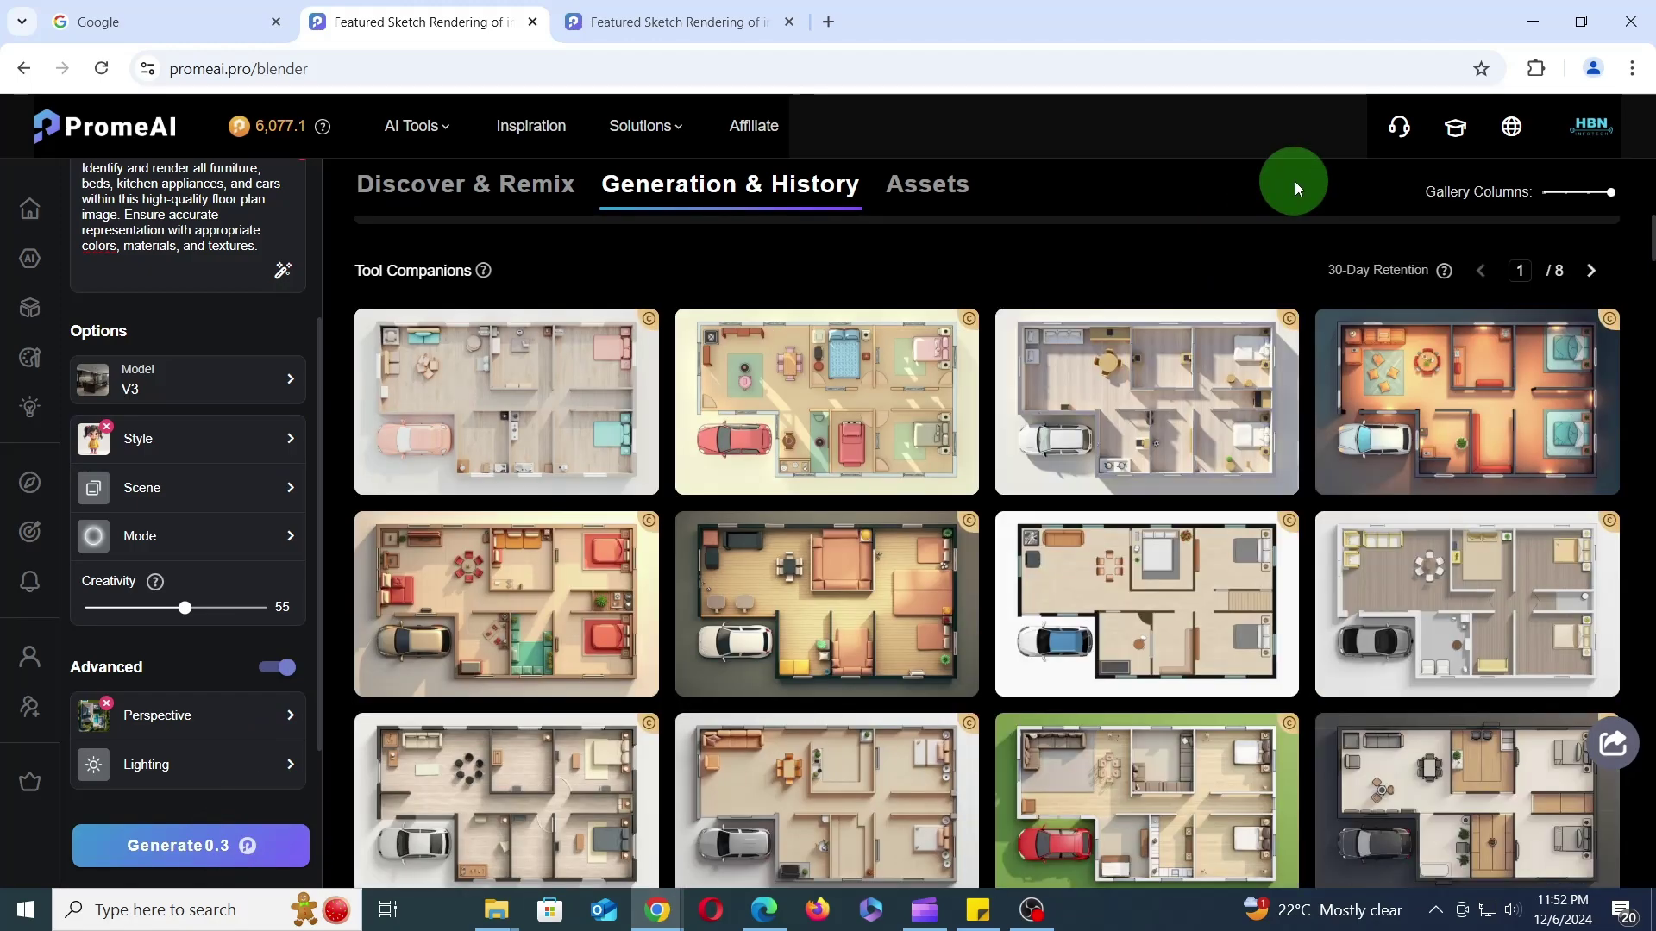
- Pick the 3D 07 style and generate two batches with it
{"action": "left_click", "coordinate": [185, 436]}
{"action": "left_click", "coordinate": [484, 723]}
{"action": "left_click", "coordinate": [190, 845]}
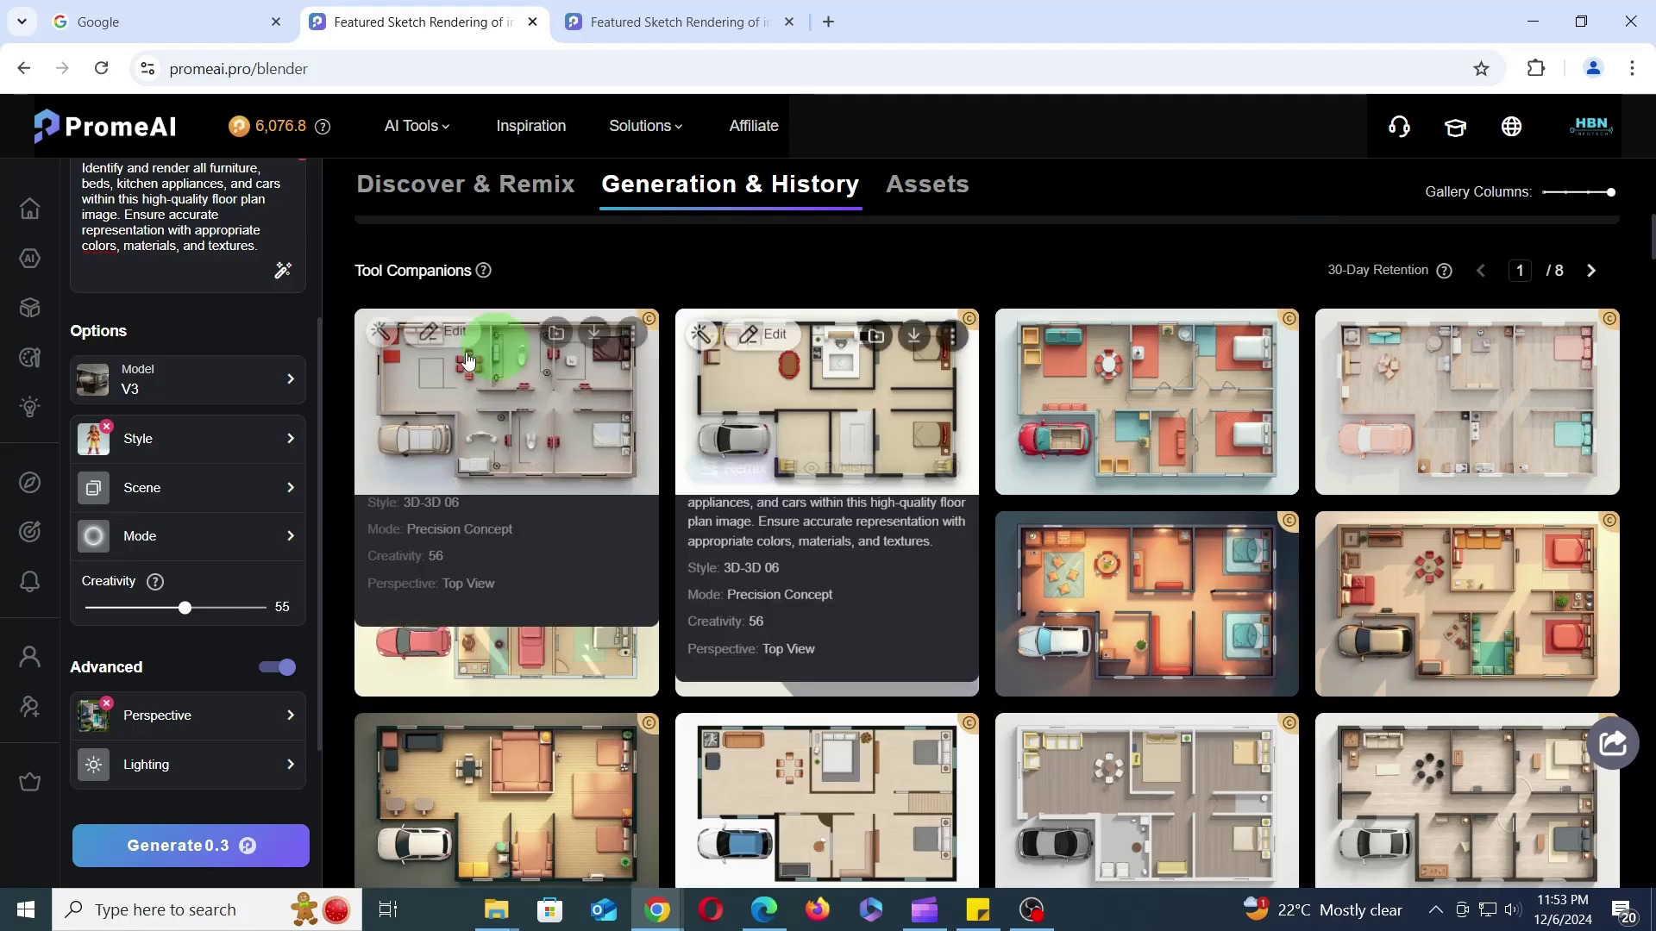
{"action": "left_click", "coordinate": [229, 440]}
{"action": "left_click", "coordinate": [532, 587]}
{"action": "left_click", "coordinate": [189, 845]}
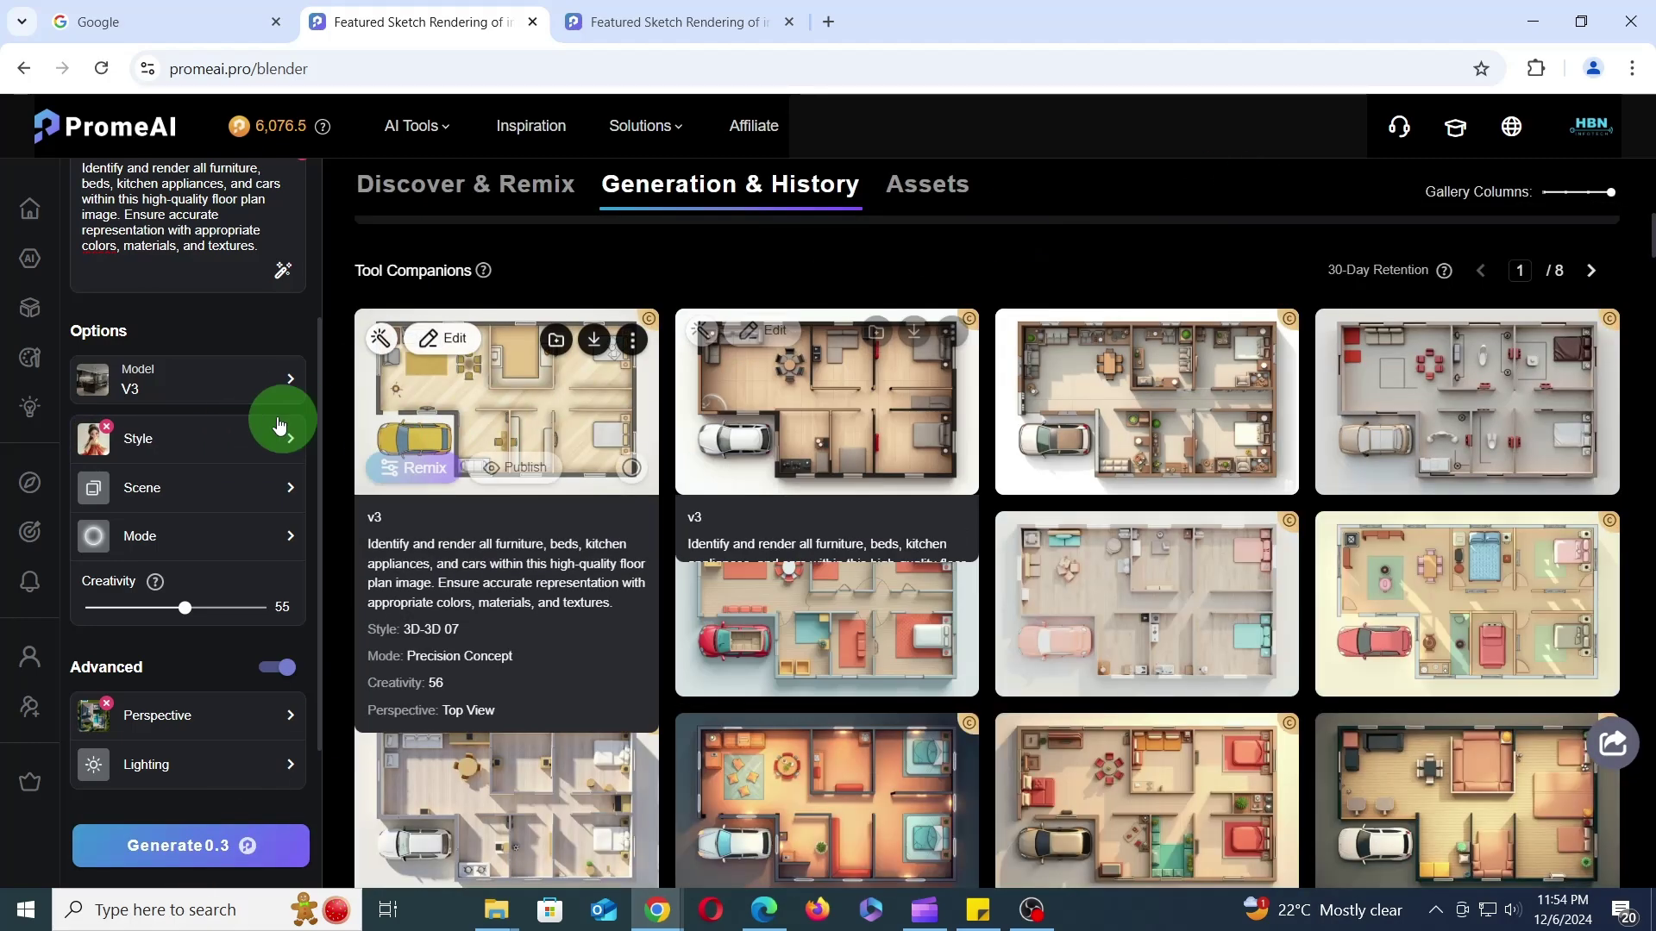
- Generate further batches with the 3D 14 and 3D 13 styles
{"action": "left_click", "coordinate": [241, 438]}
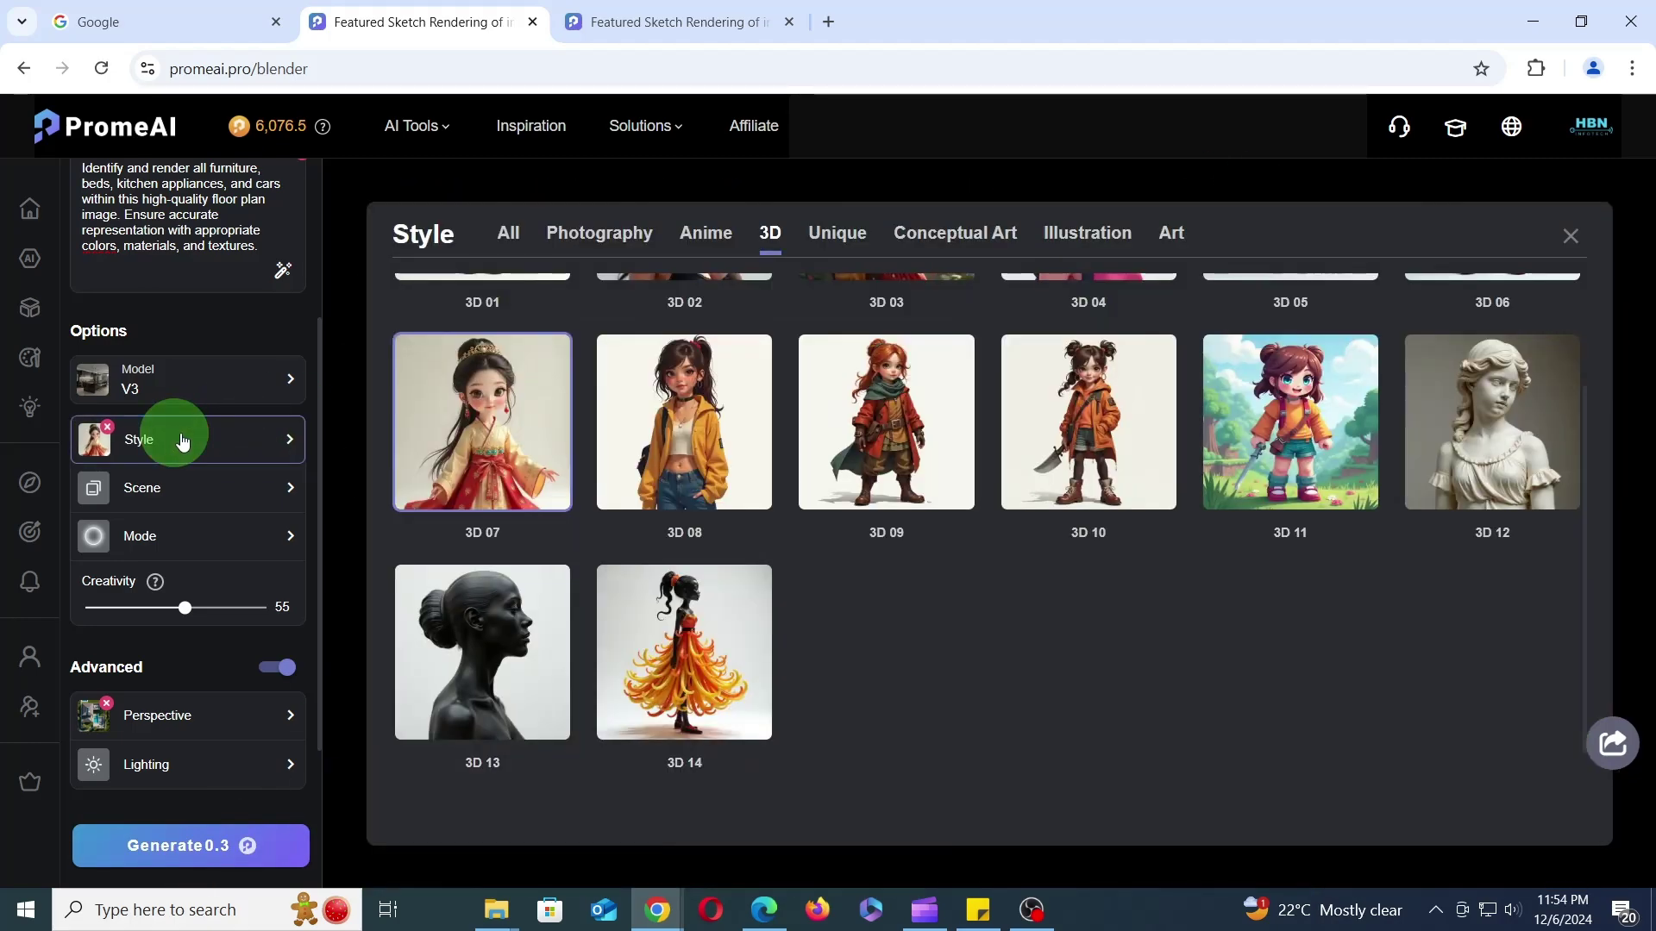
{"action": "left_click", "coordinate": [681, 668]}
{"action": "left_click", "coordinate": [235, 847]}
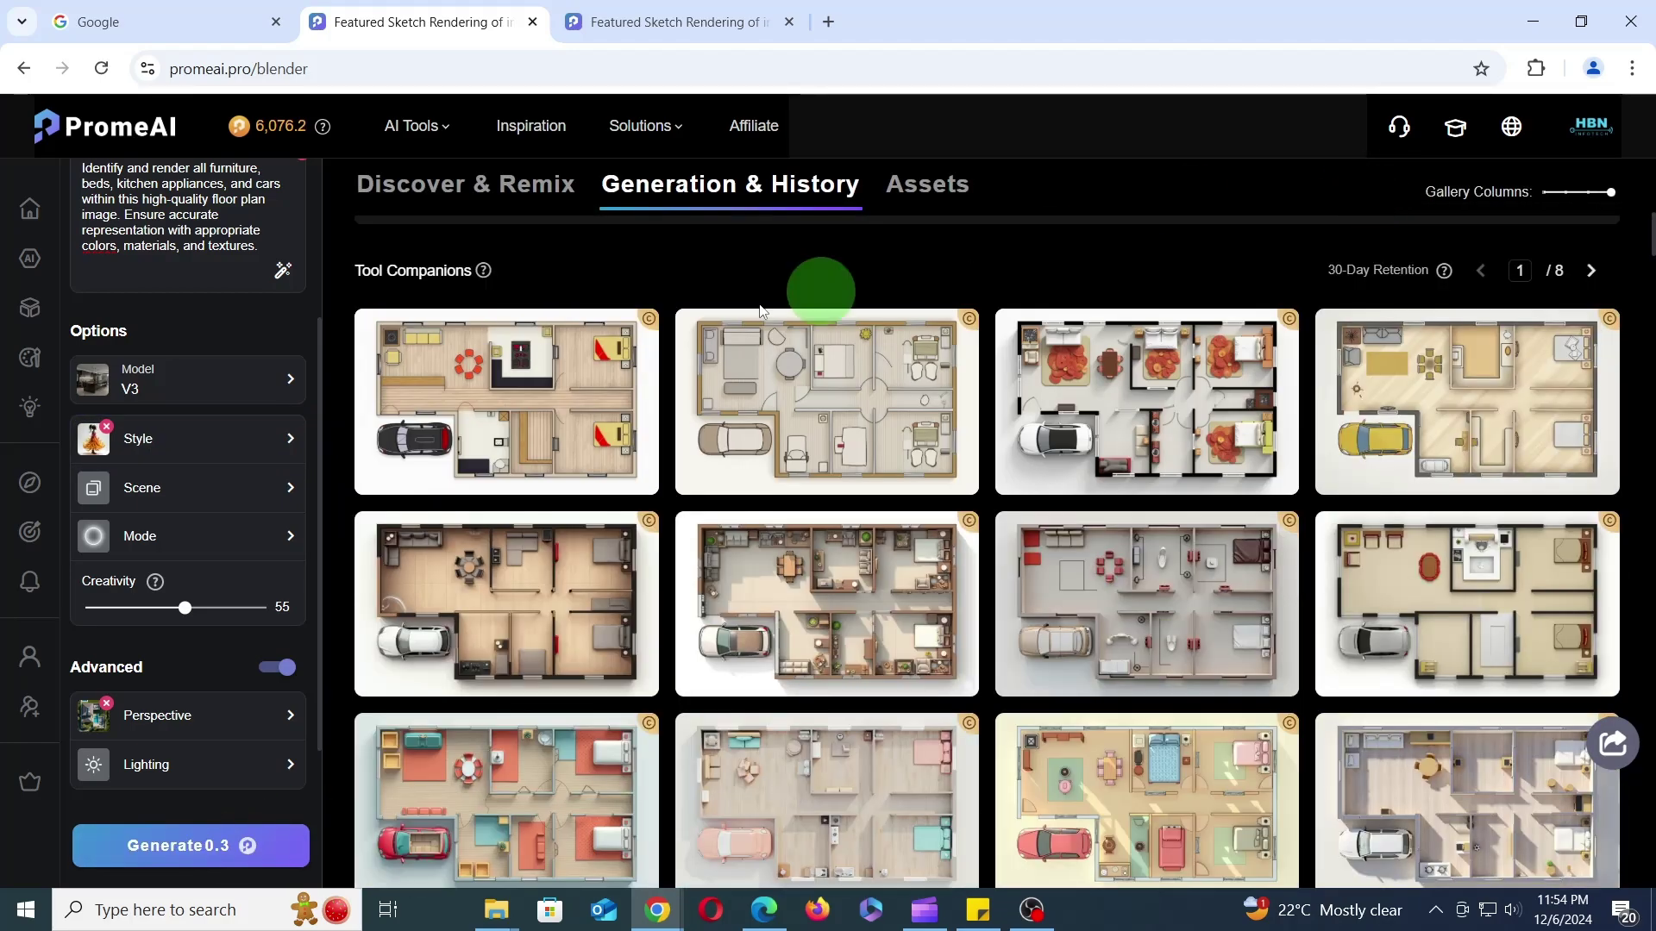
{"action": "left_click", "coordinate": [221, 442]}
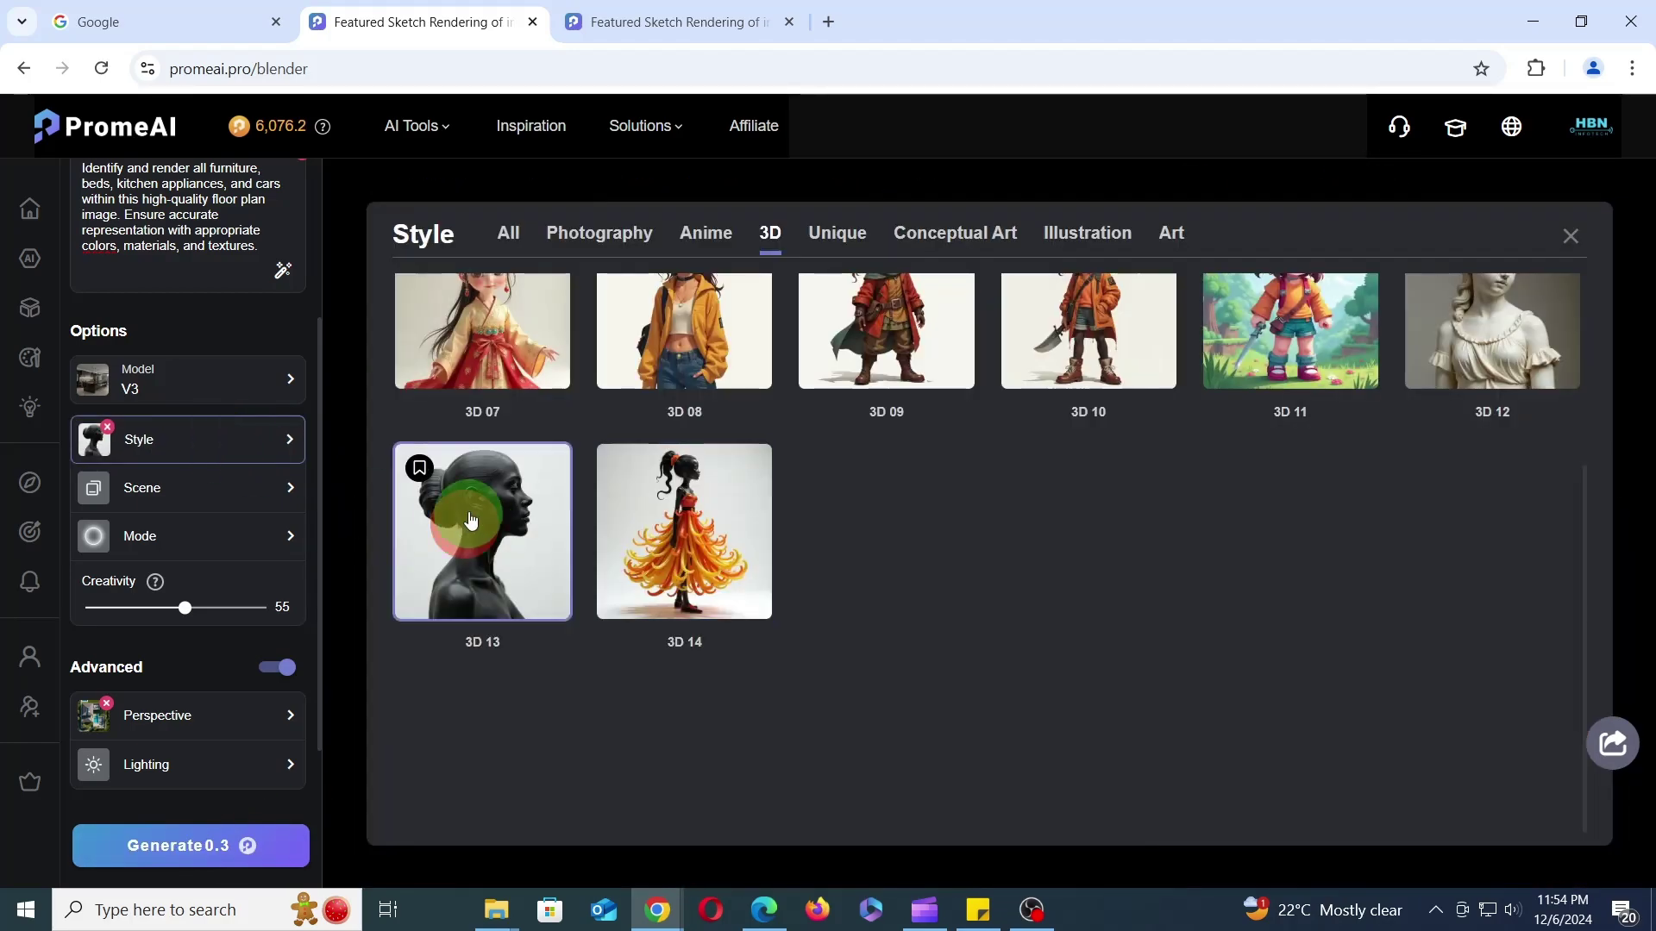
{"action": "left_click", "coordinate": [470, 518]}
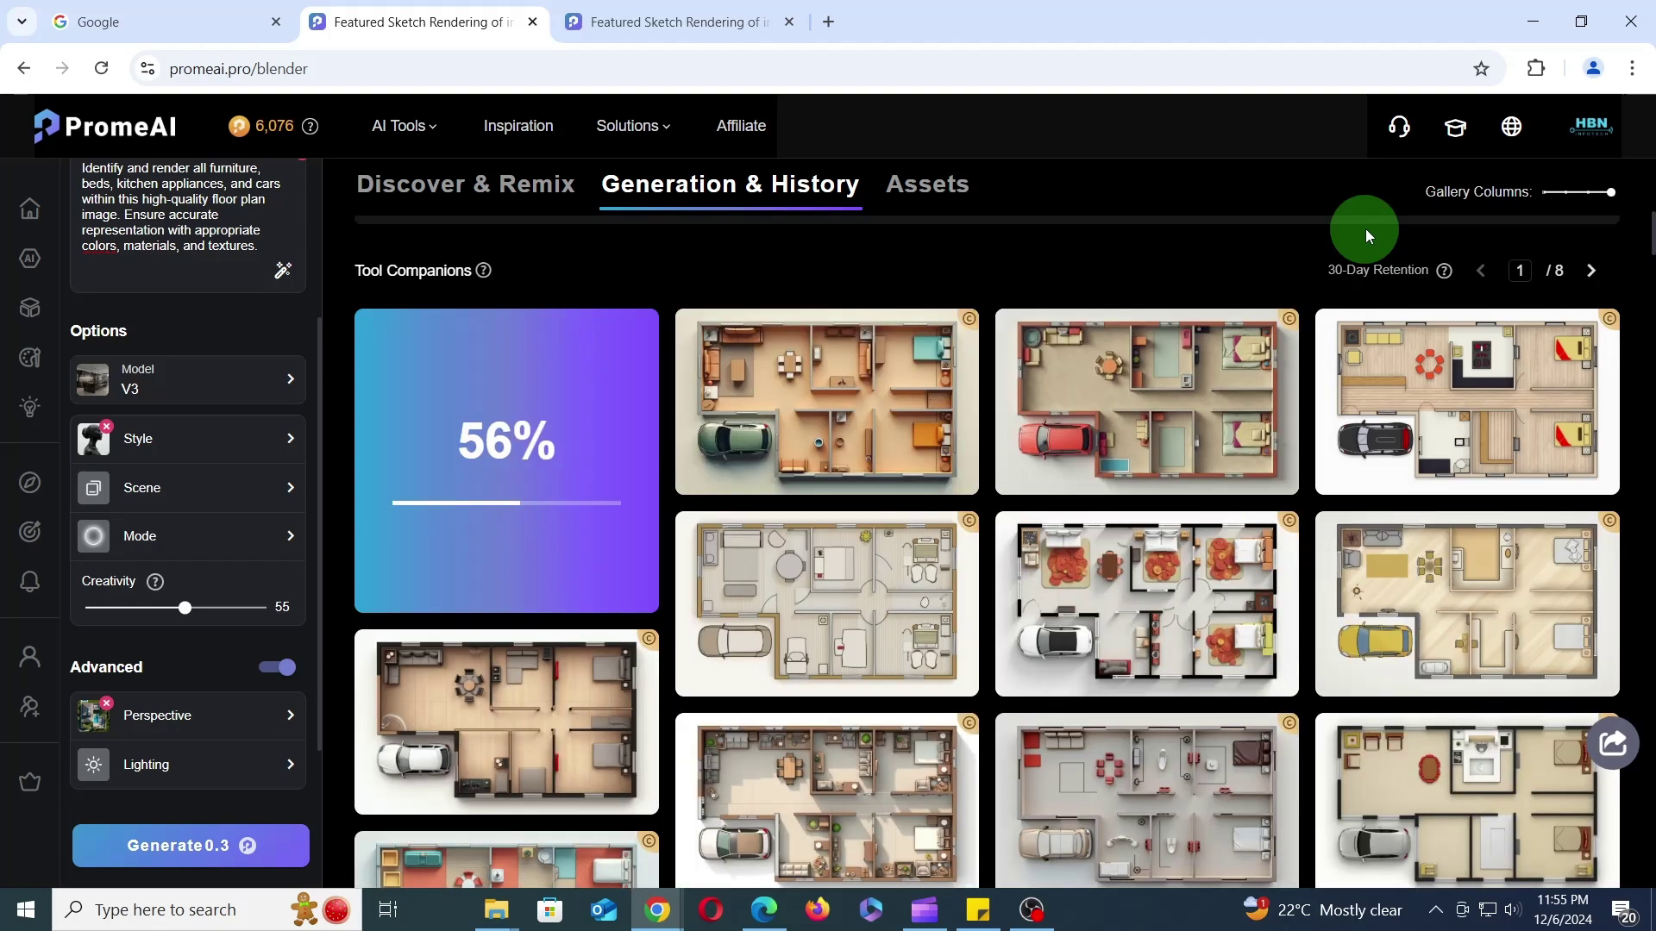
- Choose the 3D 12 style and generate renders with it
{"action": "left_click", "coordinate": [192, 438]}
{"action": "left_click", "coordinate": [684, 518]}
{"action": "left_click", "coordinate": [190, 845]}
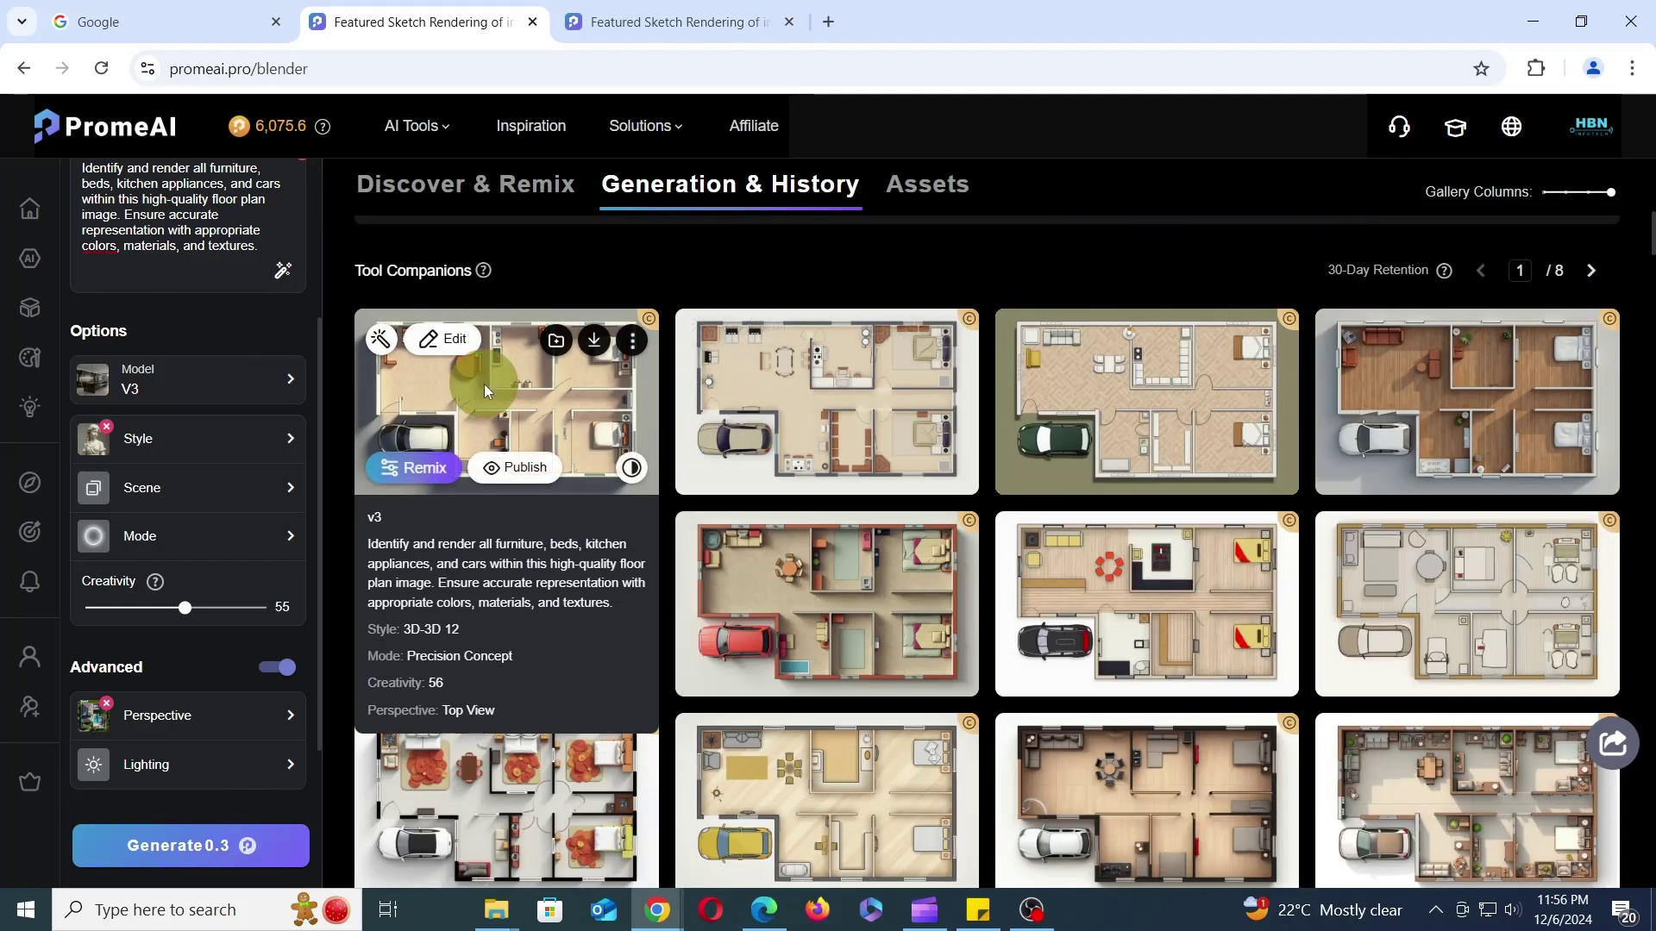
- Open a finished render and page through nine more, ending on the pale-wood plan with a white car
{"action": "left_click", "coordinate": [484, 385]}
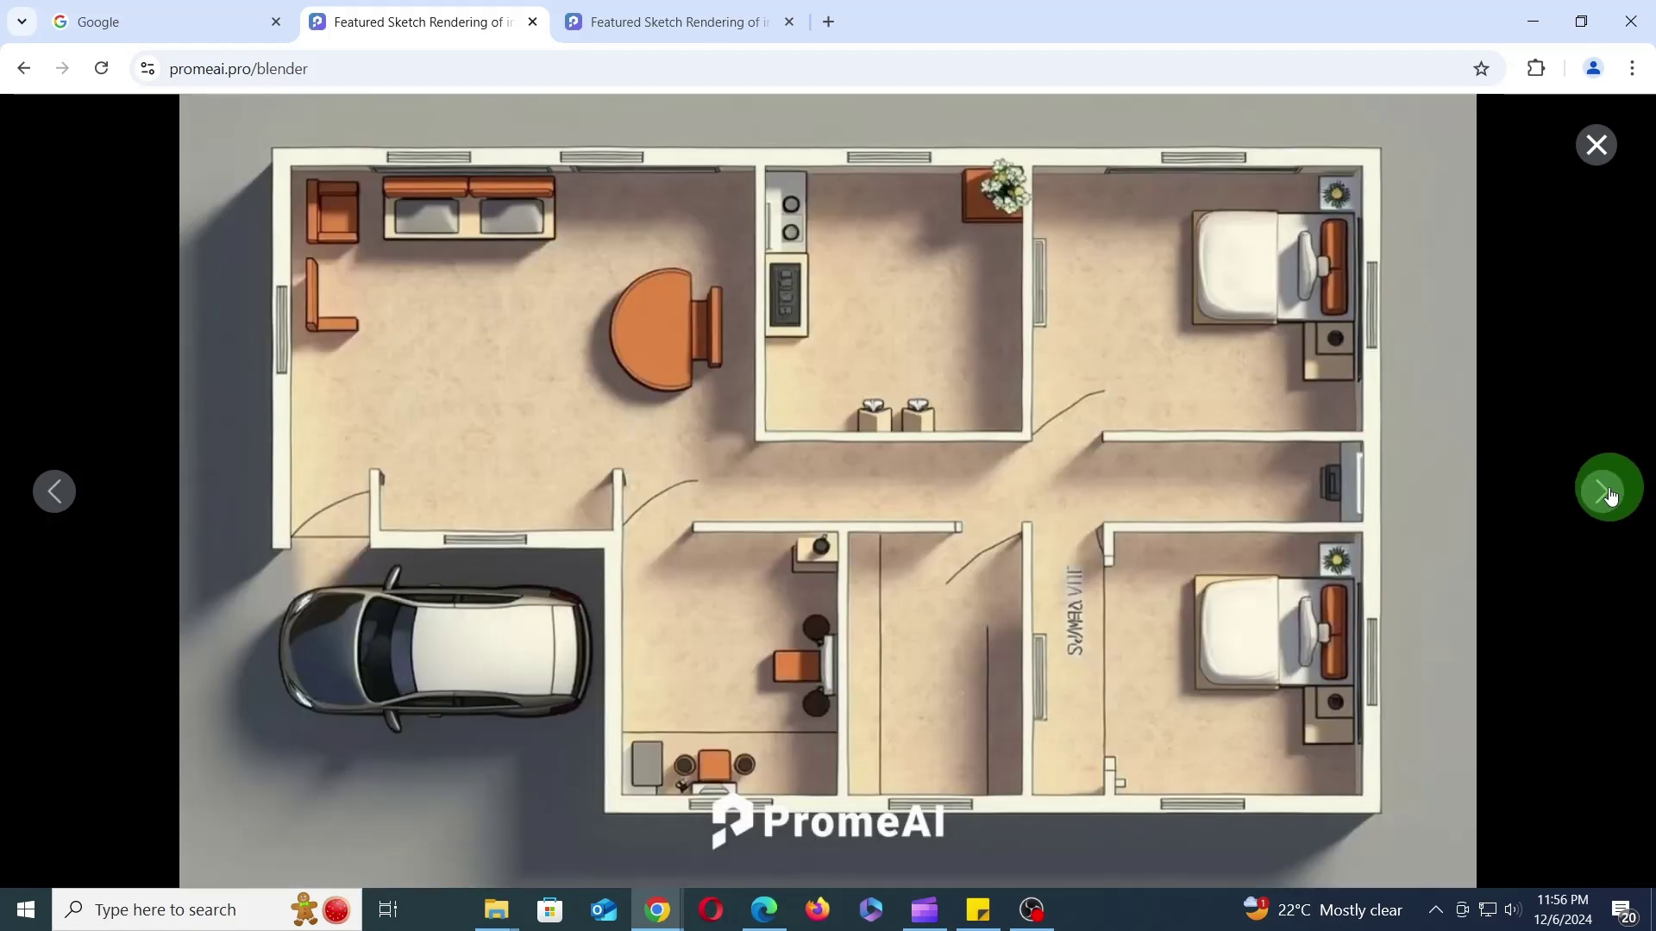
{"action": "left_click", "coordinate": [1606, 490]}
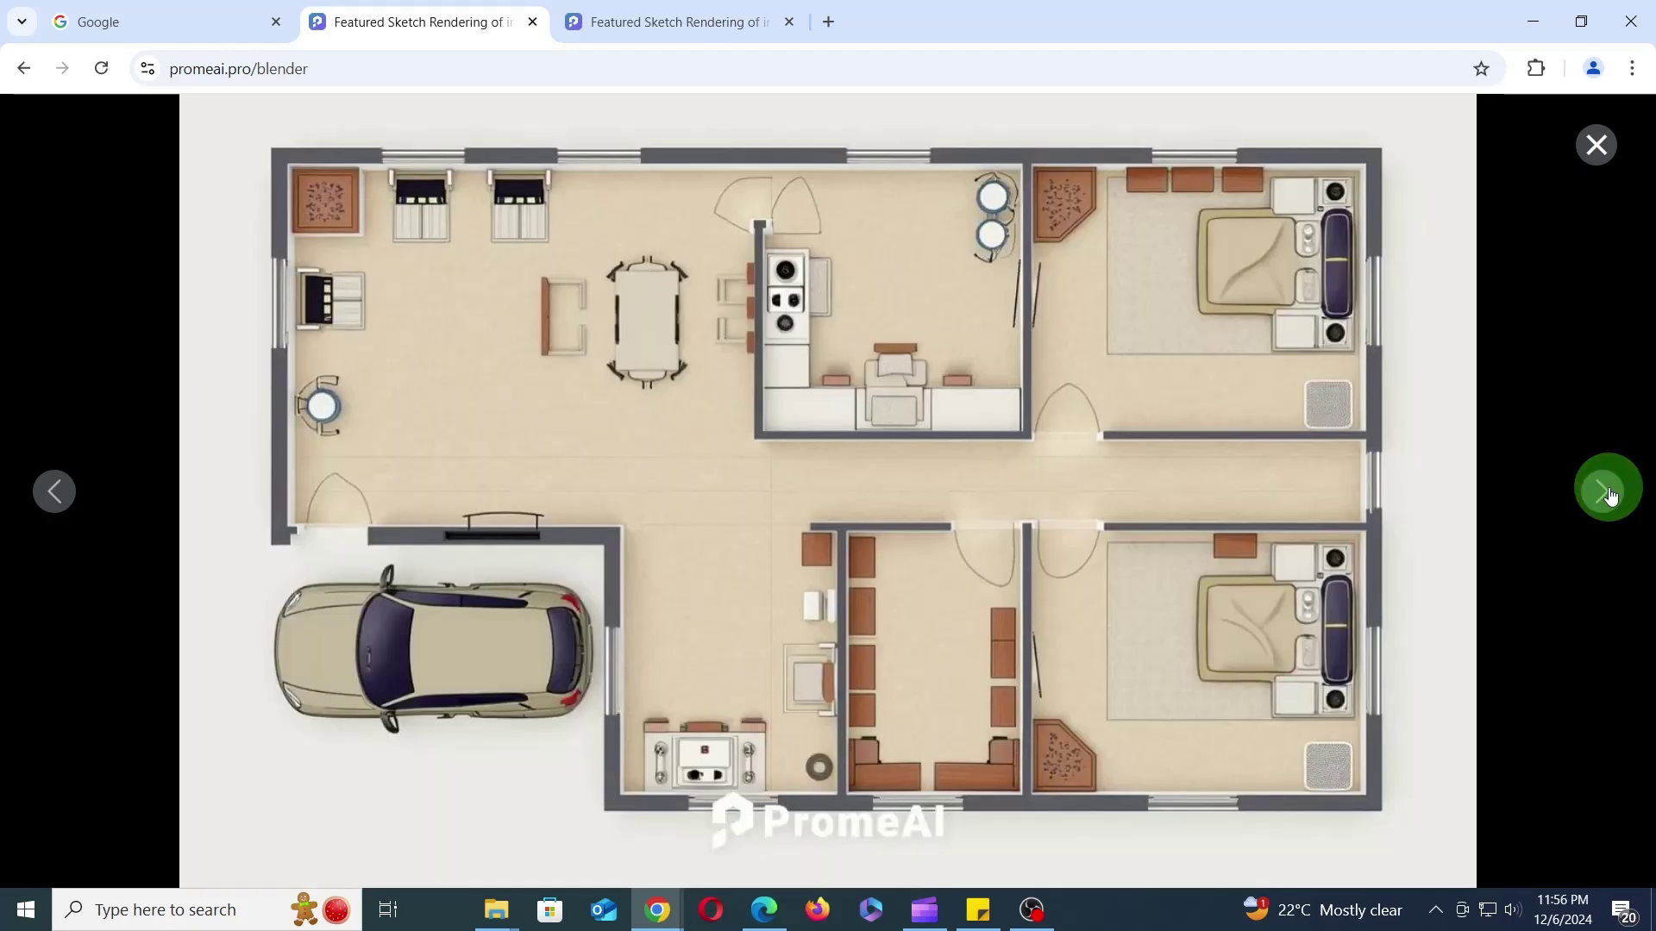
{"action": "left_click", "coordinate": [1607, 492]}
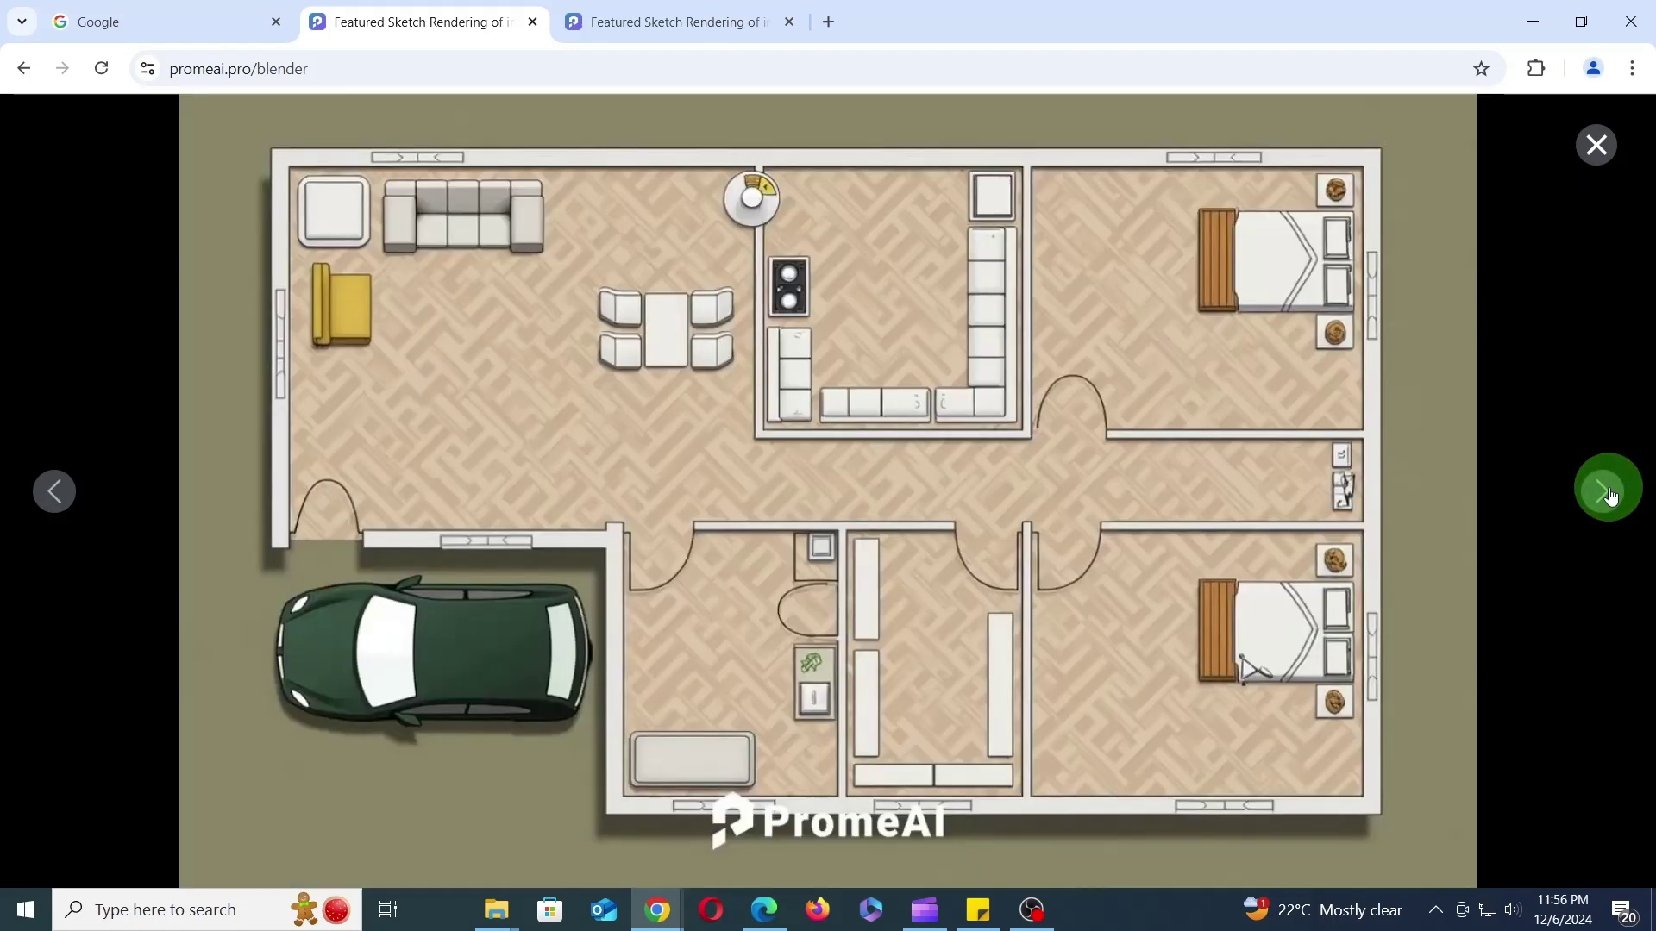
{"action": "left_click", "coordinate": [1607, 492]}
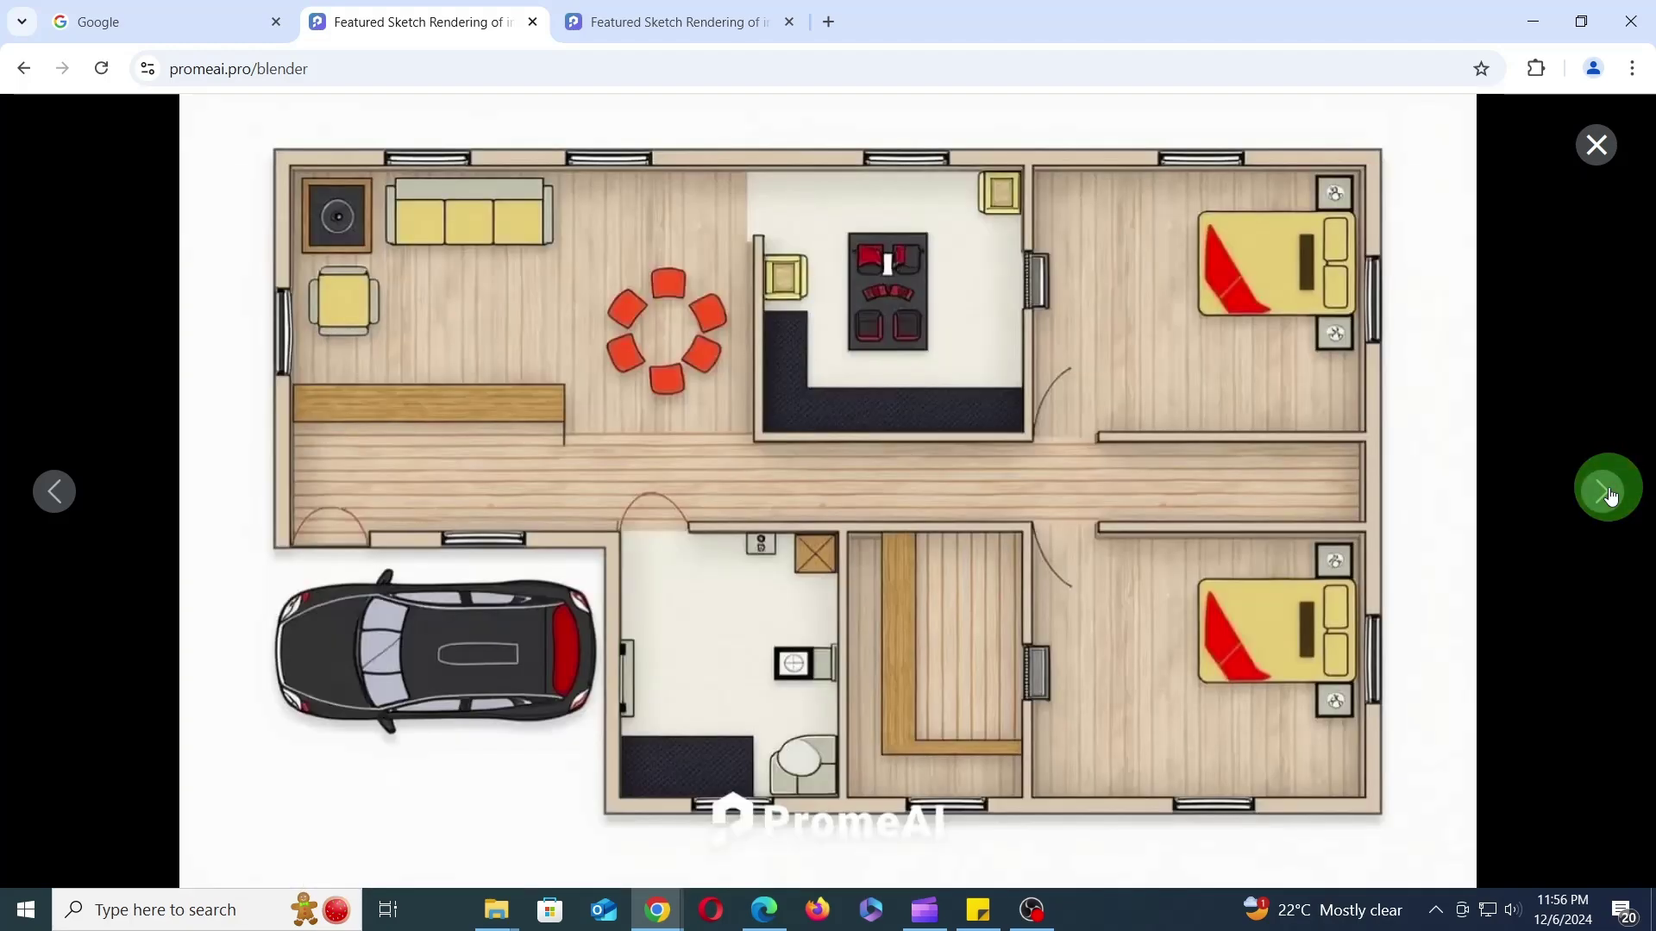
{"action": "left_click", "coordinate": [1608, 491]}
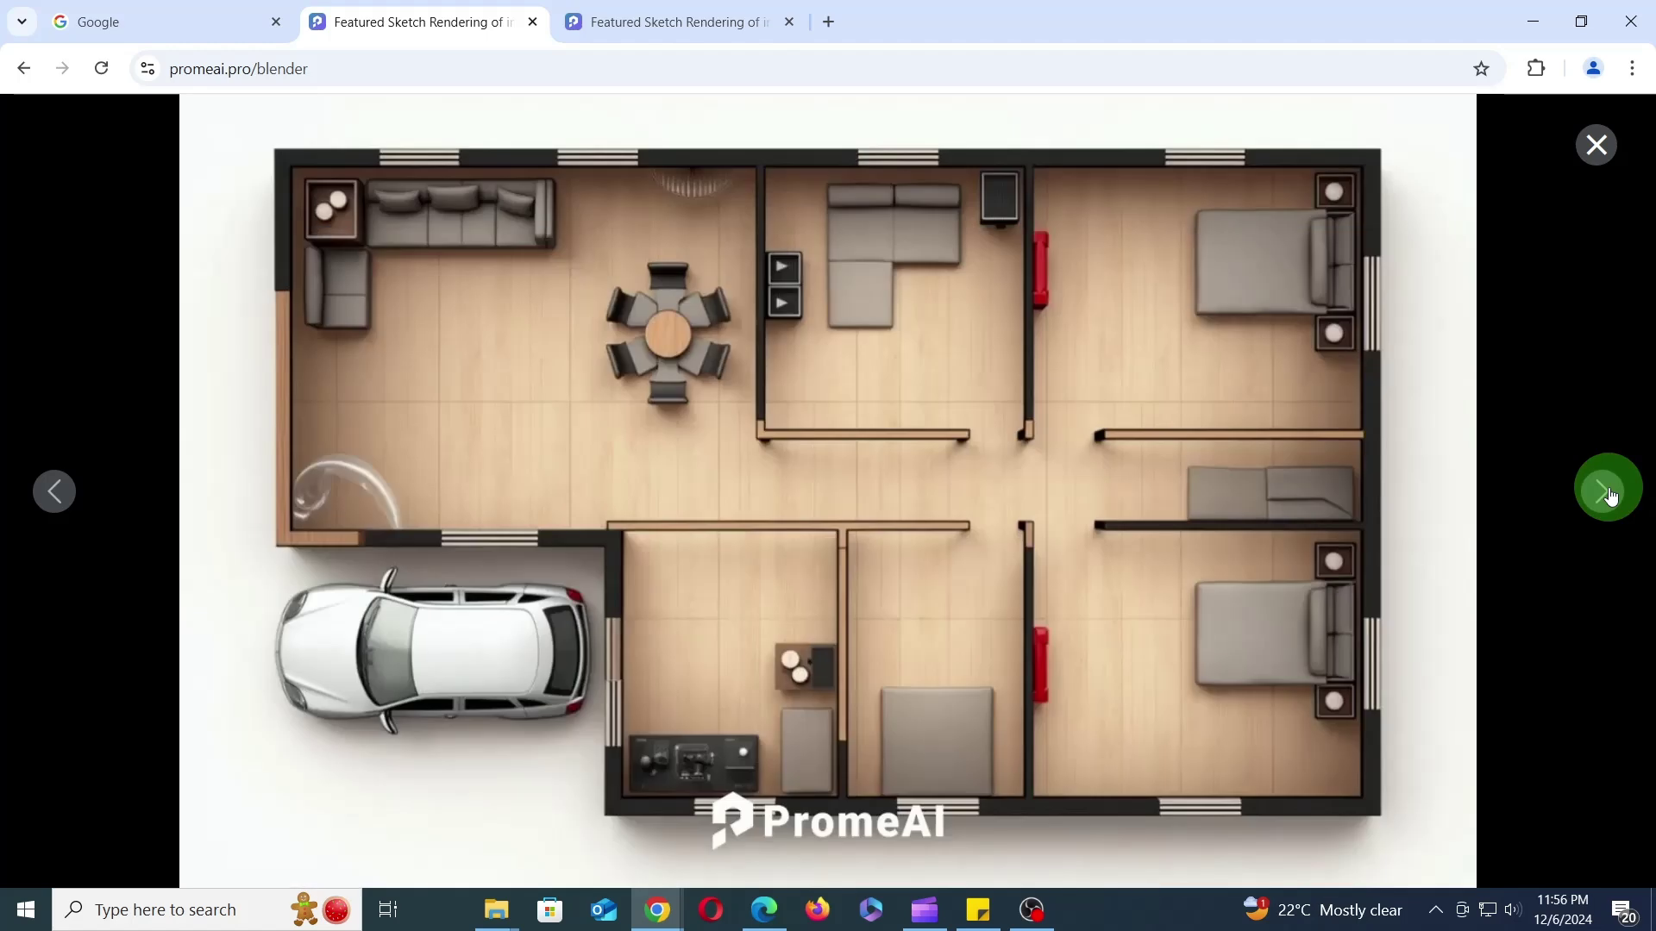
{"action": "left_click", "coordinate": [1607, 492]}
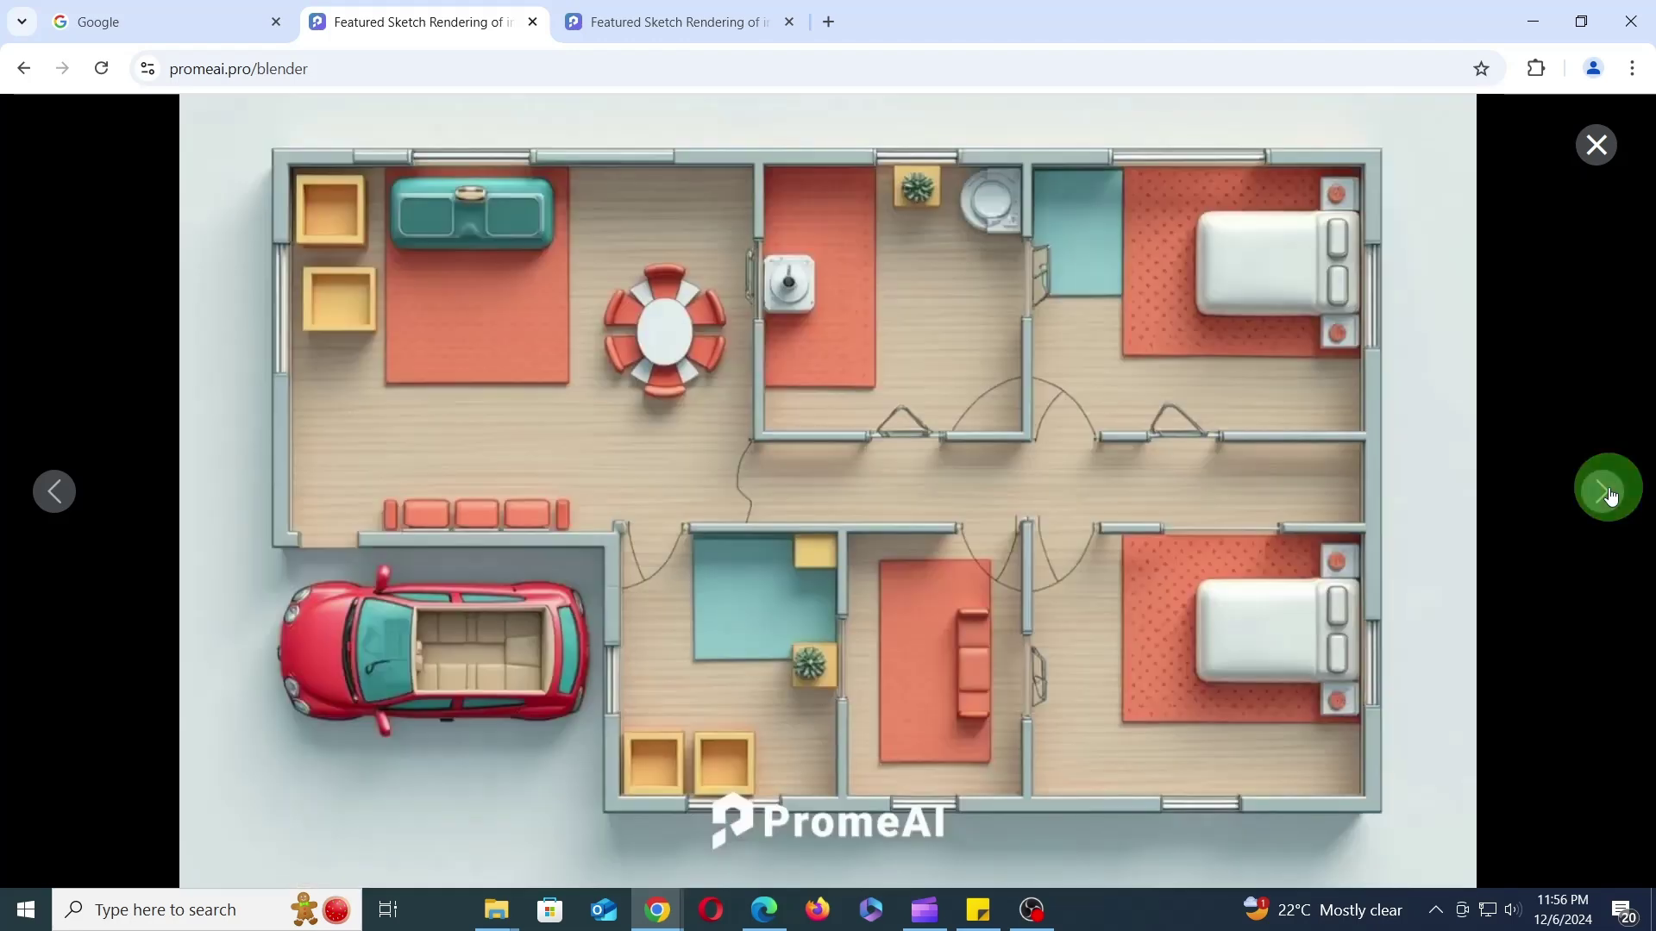
{"action": "left_click", "coordinate": [1607, 492]}
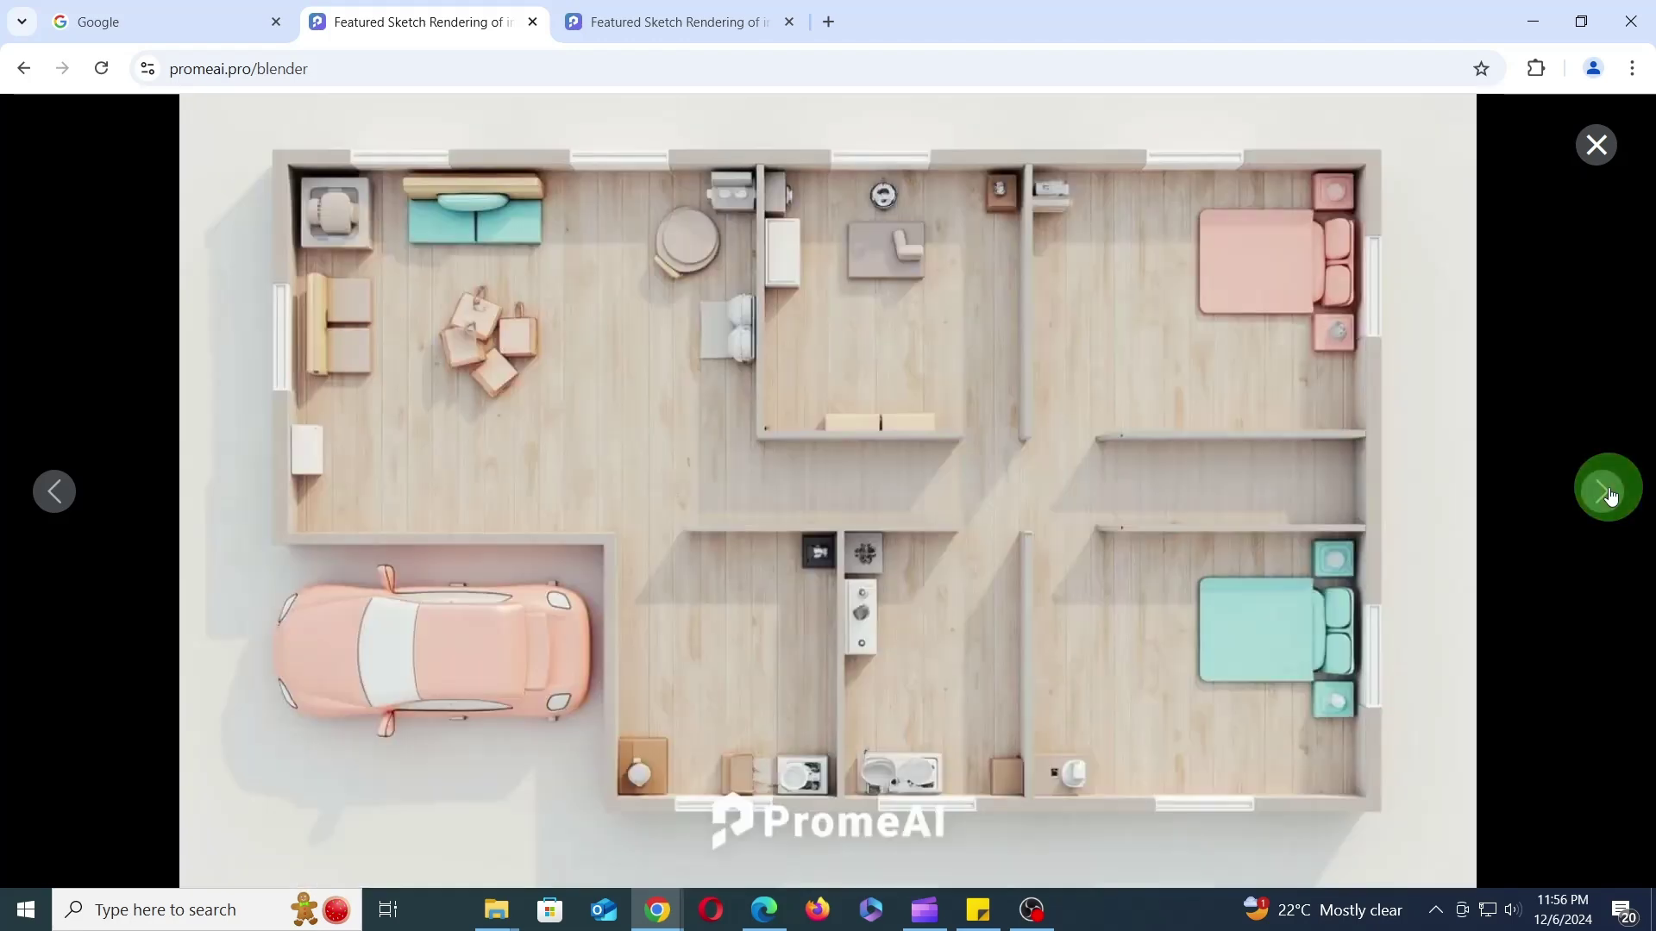
{"action": "left_click", "coordinate": [1607, 492]}
{"action": "left_click", "coordinate": [1608, 492]}
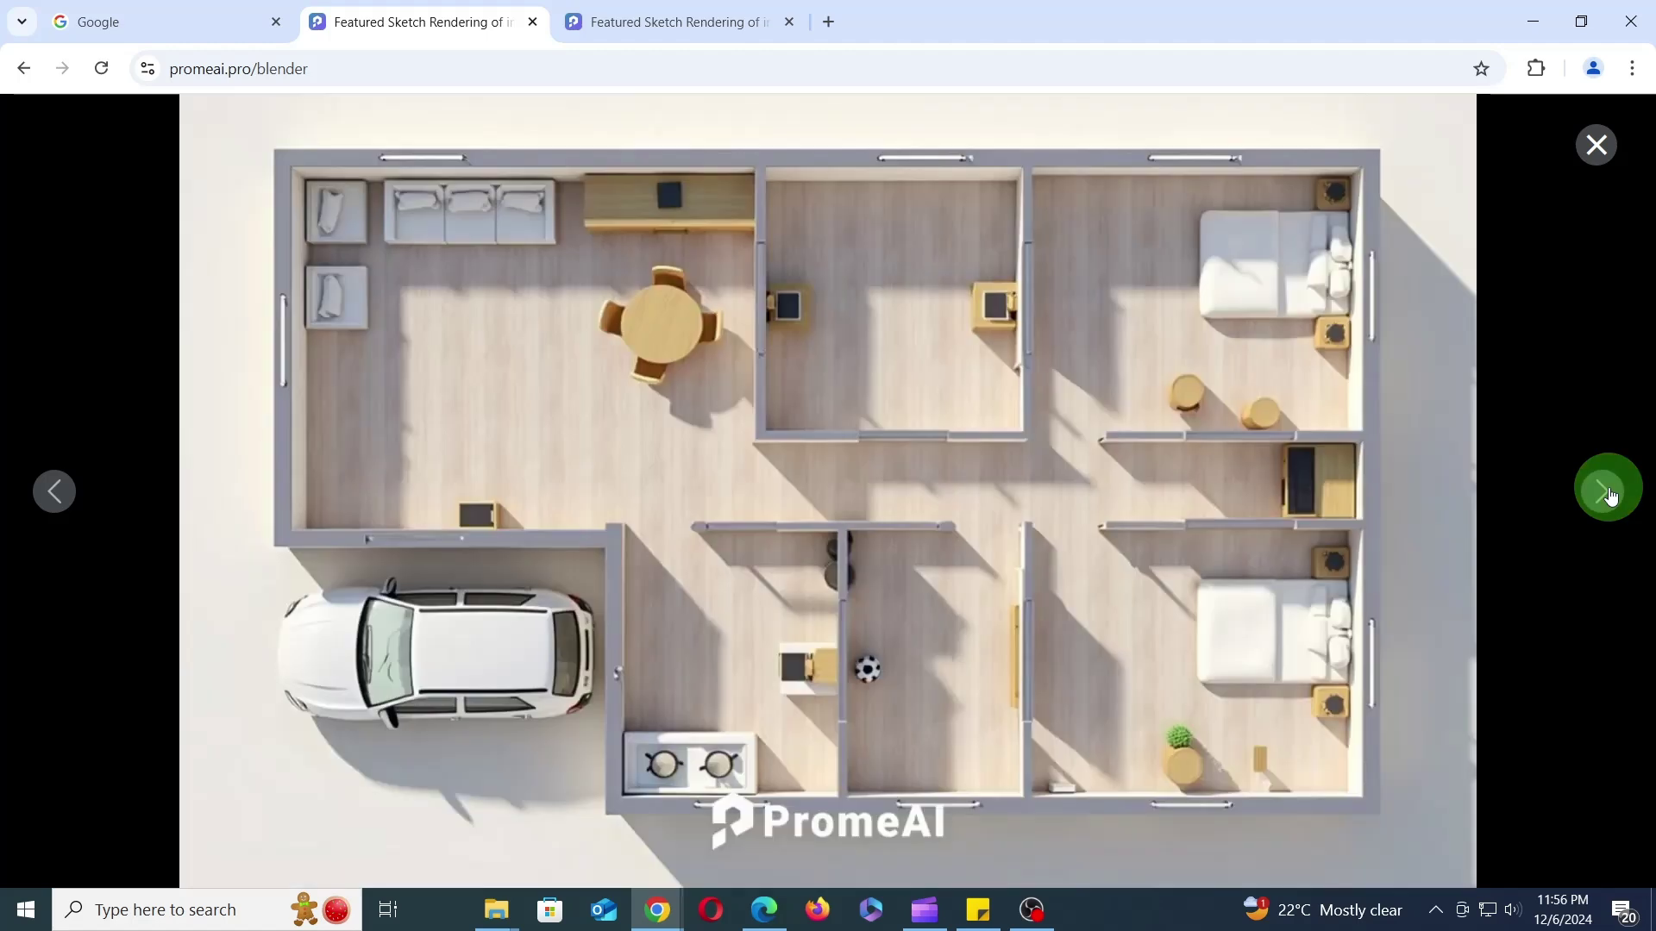
{"action": "left_click", "coordinate": [1607, 491]}
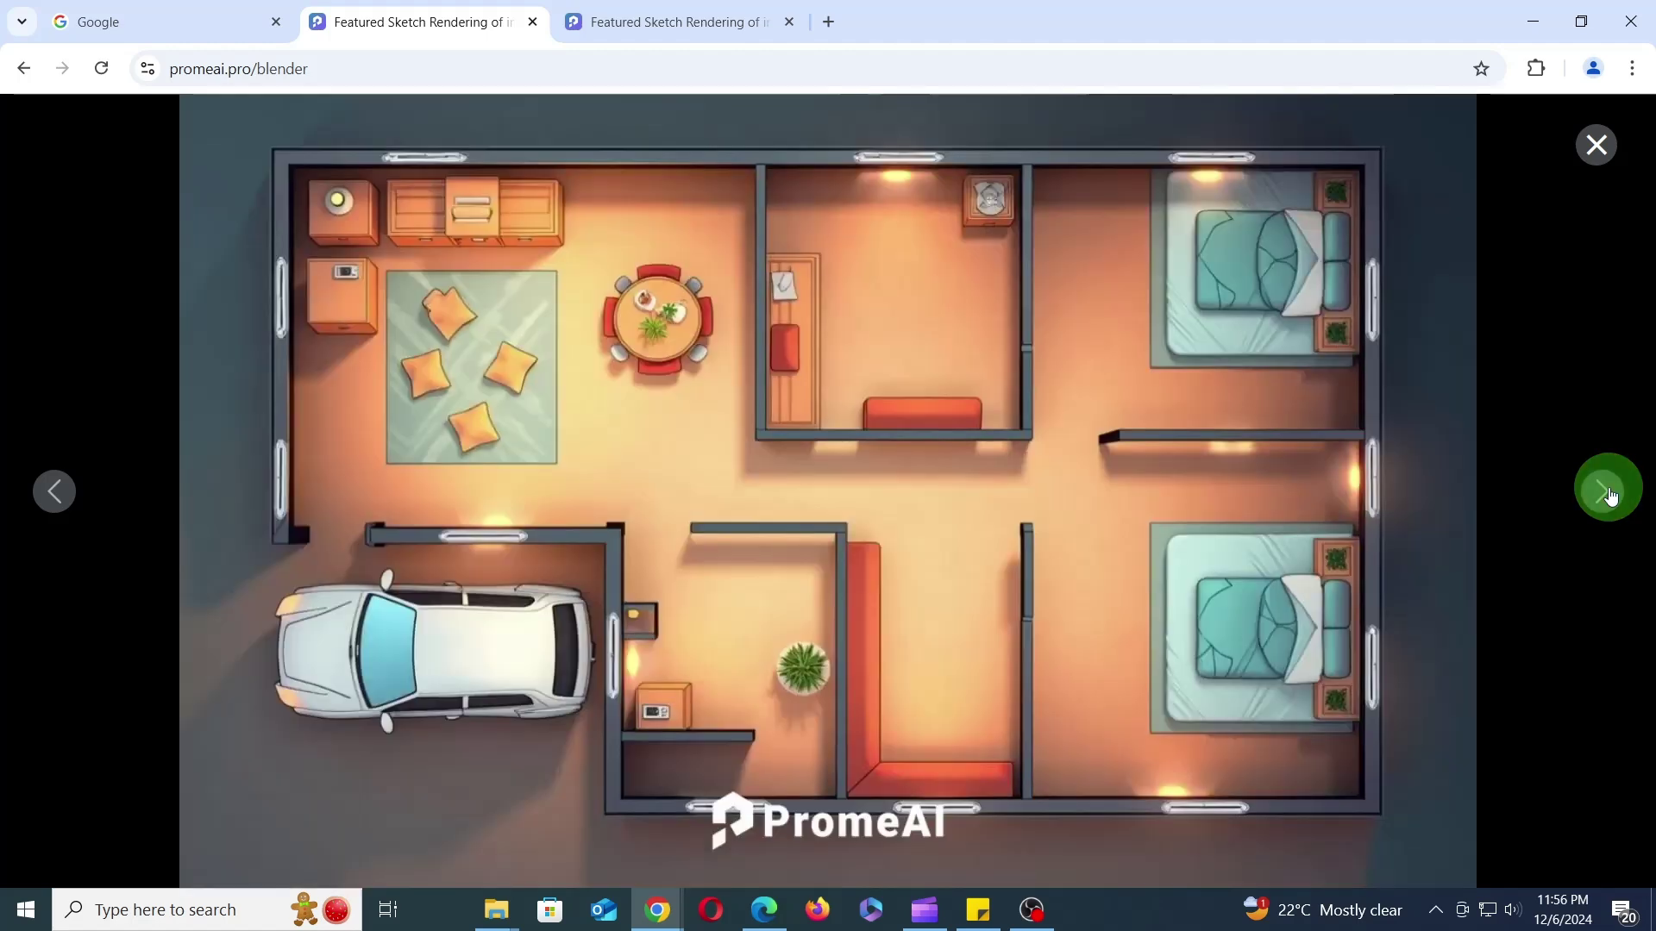
- Close the viewer and set the render style to 3D 03
{"action": "left_click", "coordinate": [1596, 144]}
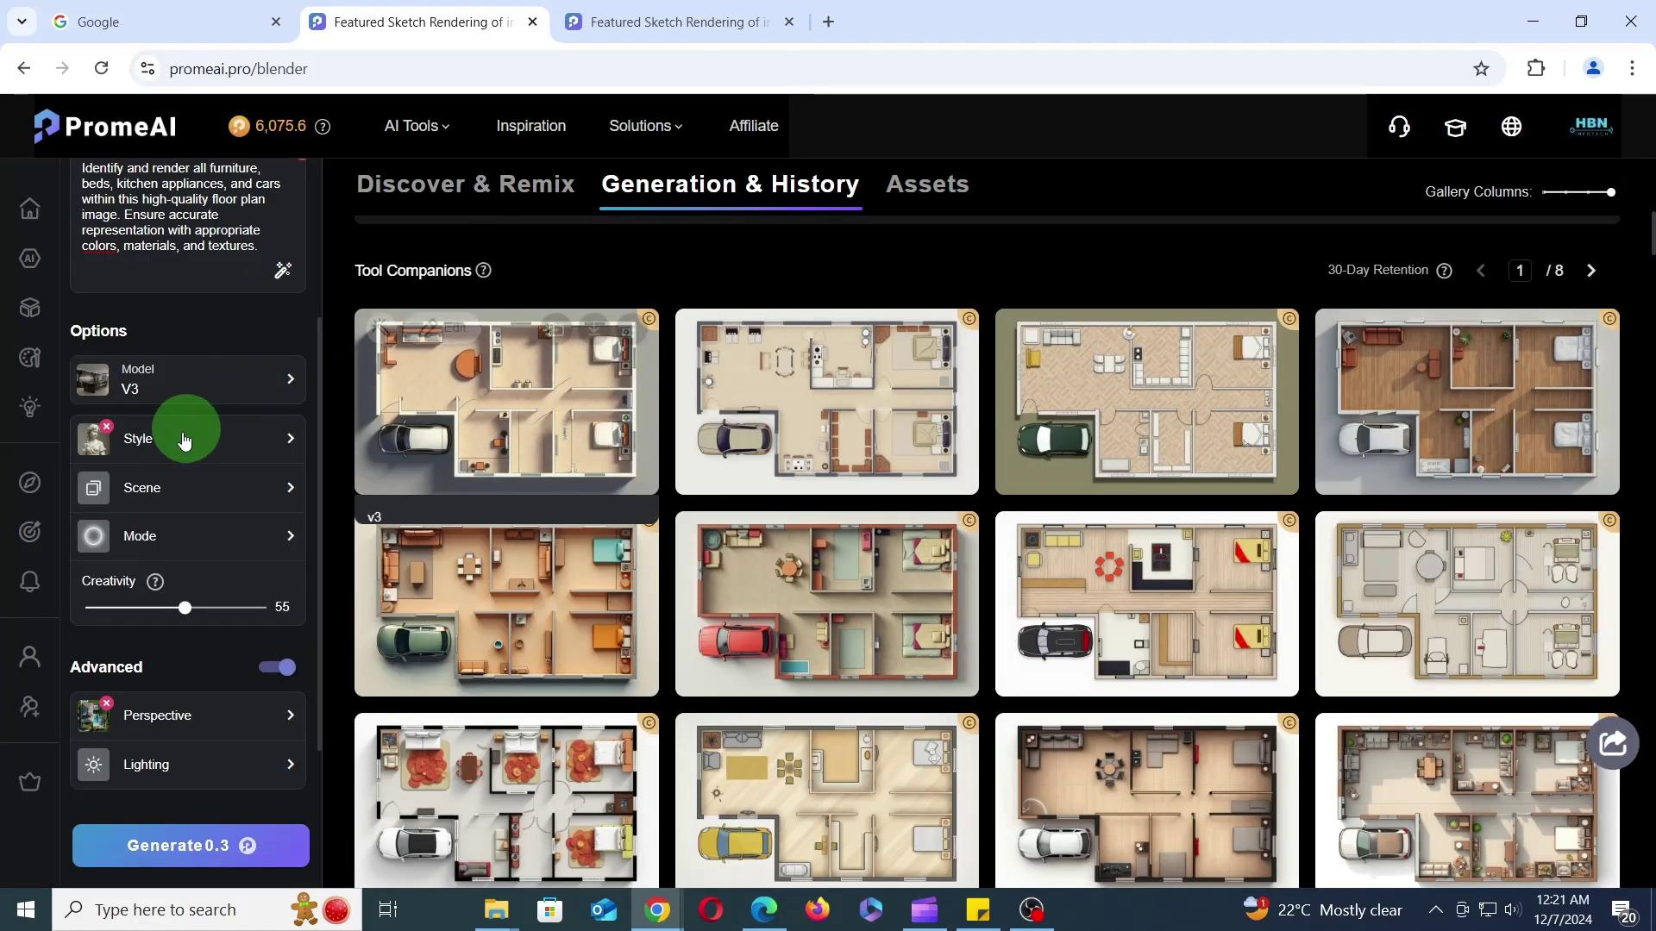
{"action": "left_click", "coordinate": [178, 432]}
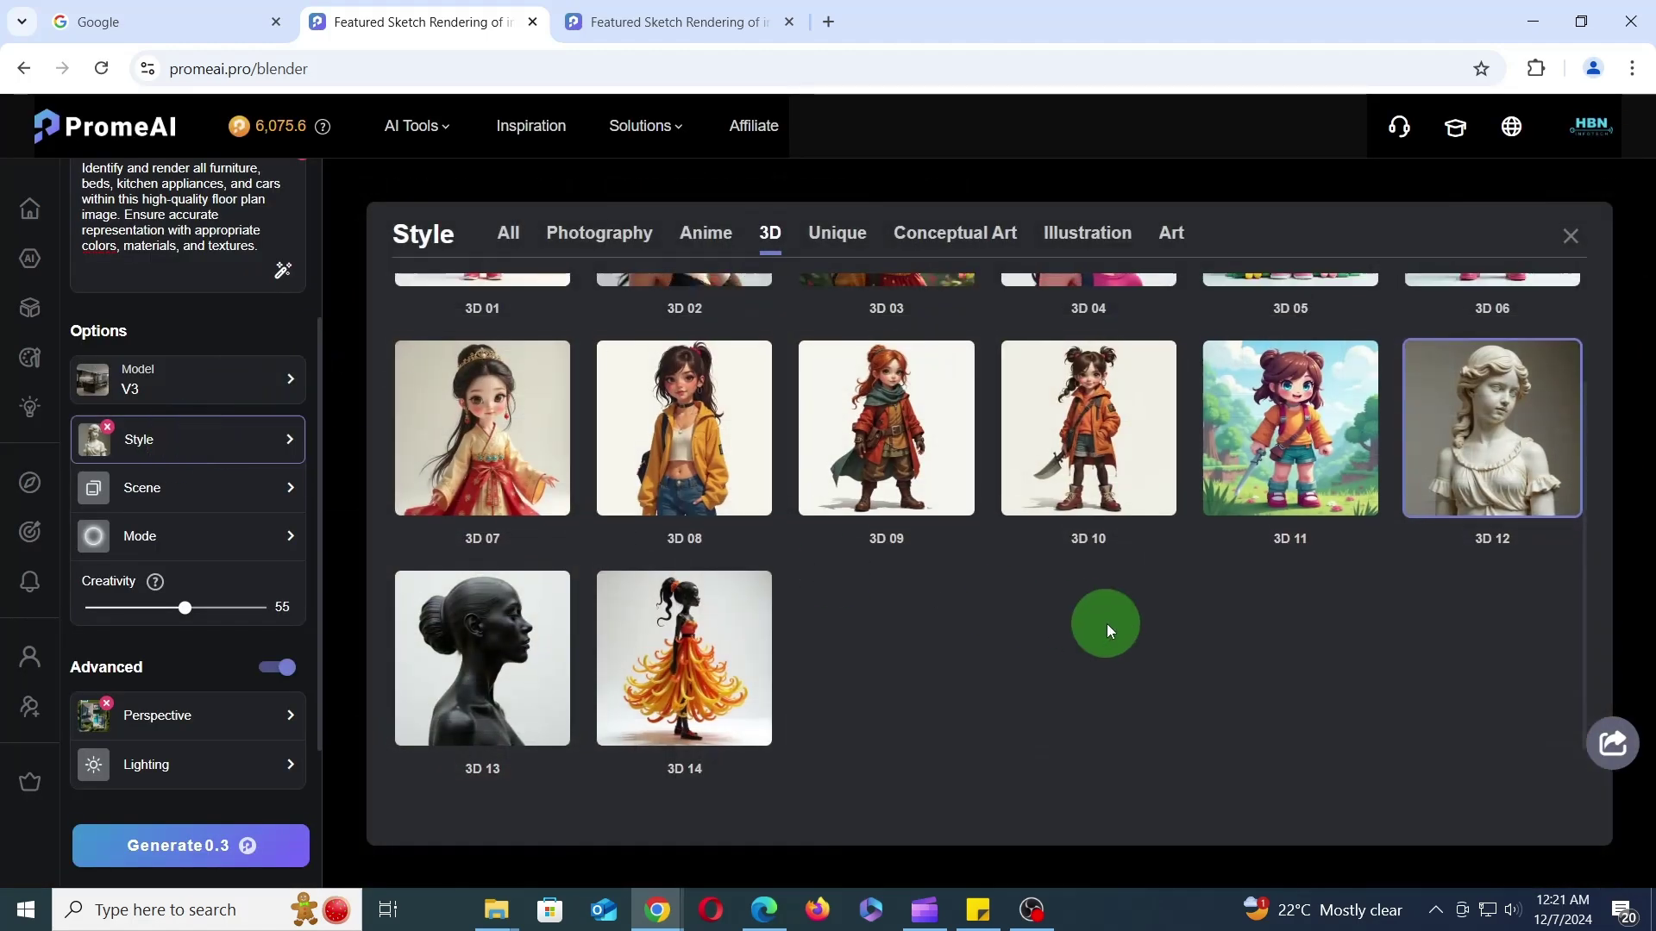
{"action": "scroll", "coordinate": [1105, 623], "scroll_direction": "up", "scroll_amount": 2}
{"action": "left_click", "coordinate": [907, 407]}
- Set the interior scene to Floor Plan with Dusk and Night environments
{"action": "left_click", "coordinate": [146, 472]}
{"action": "left_click", "coordinate": [716, 233]}
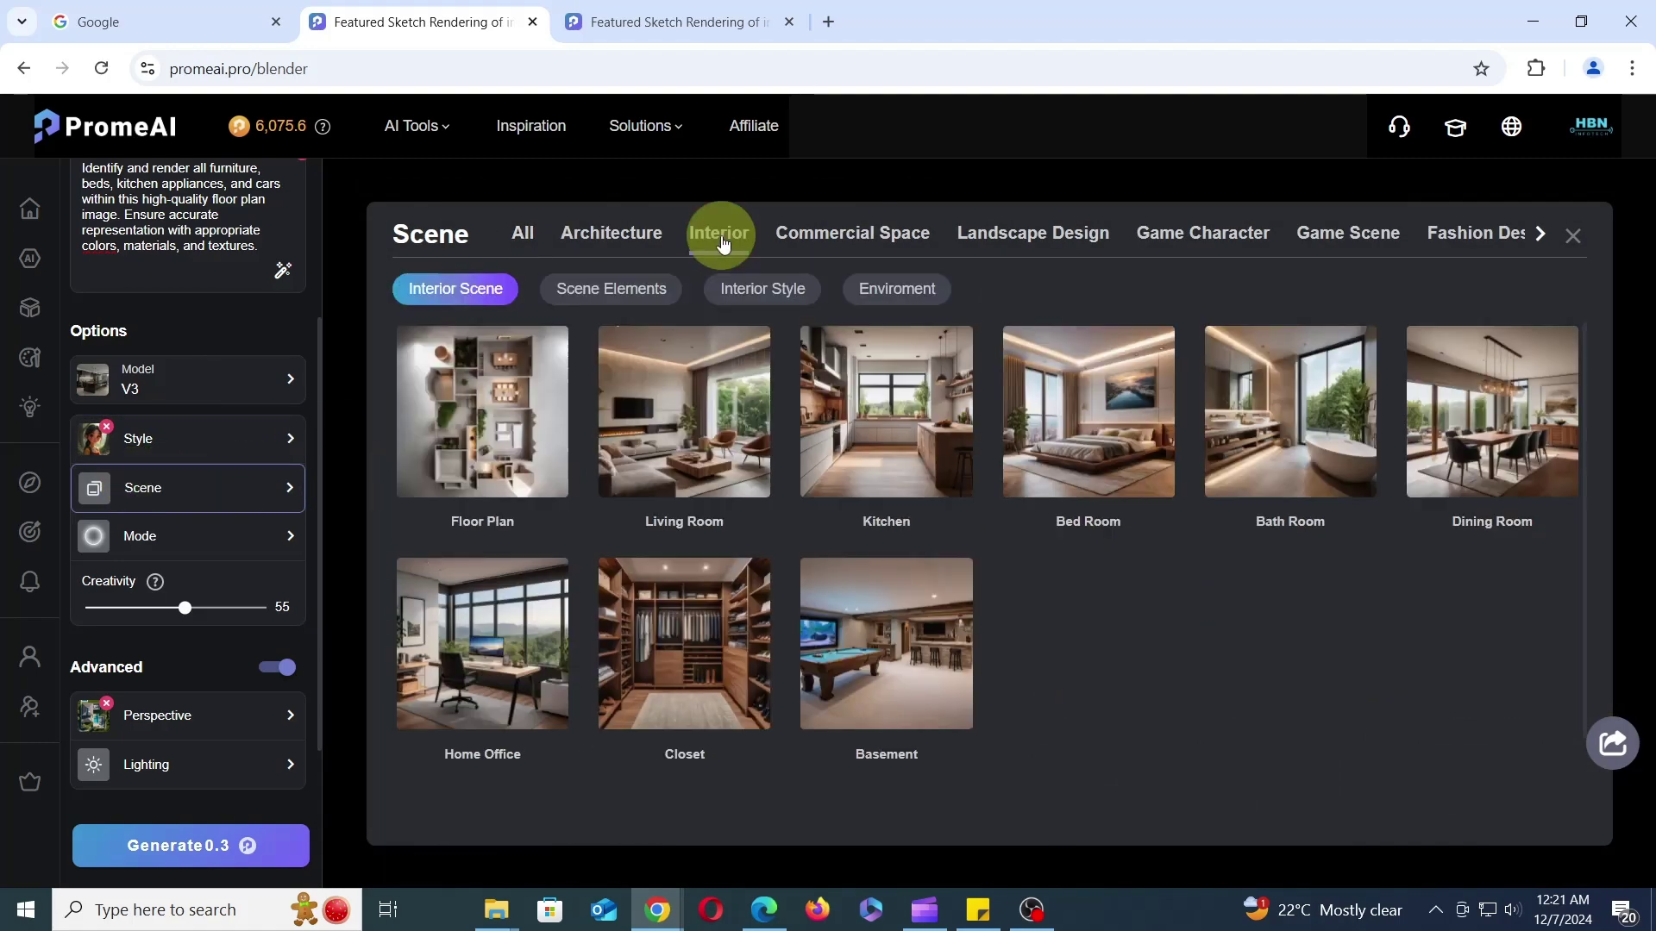
{"action": "left_click", "coordinate": [484, 410]}
{"action": "left_click", "coordinate": [936, 295]}
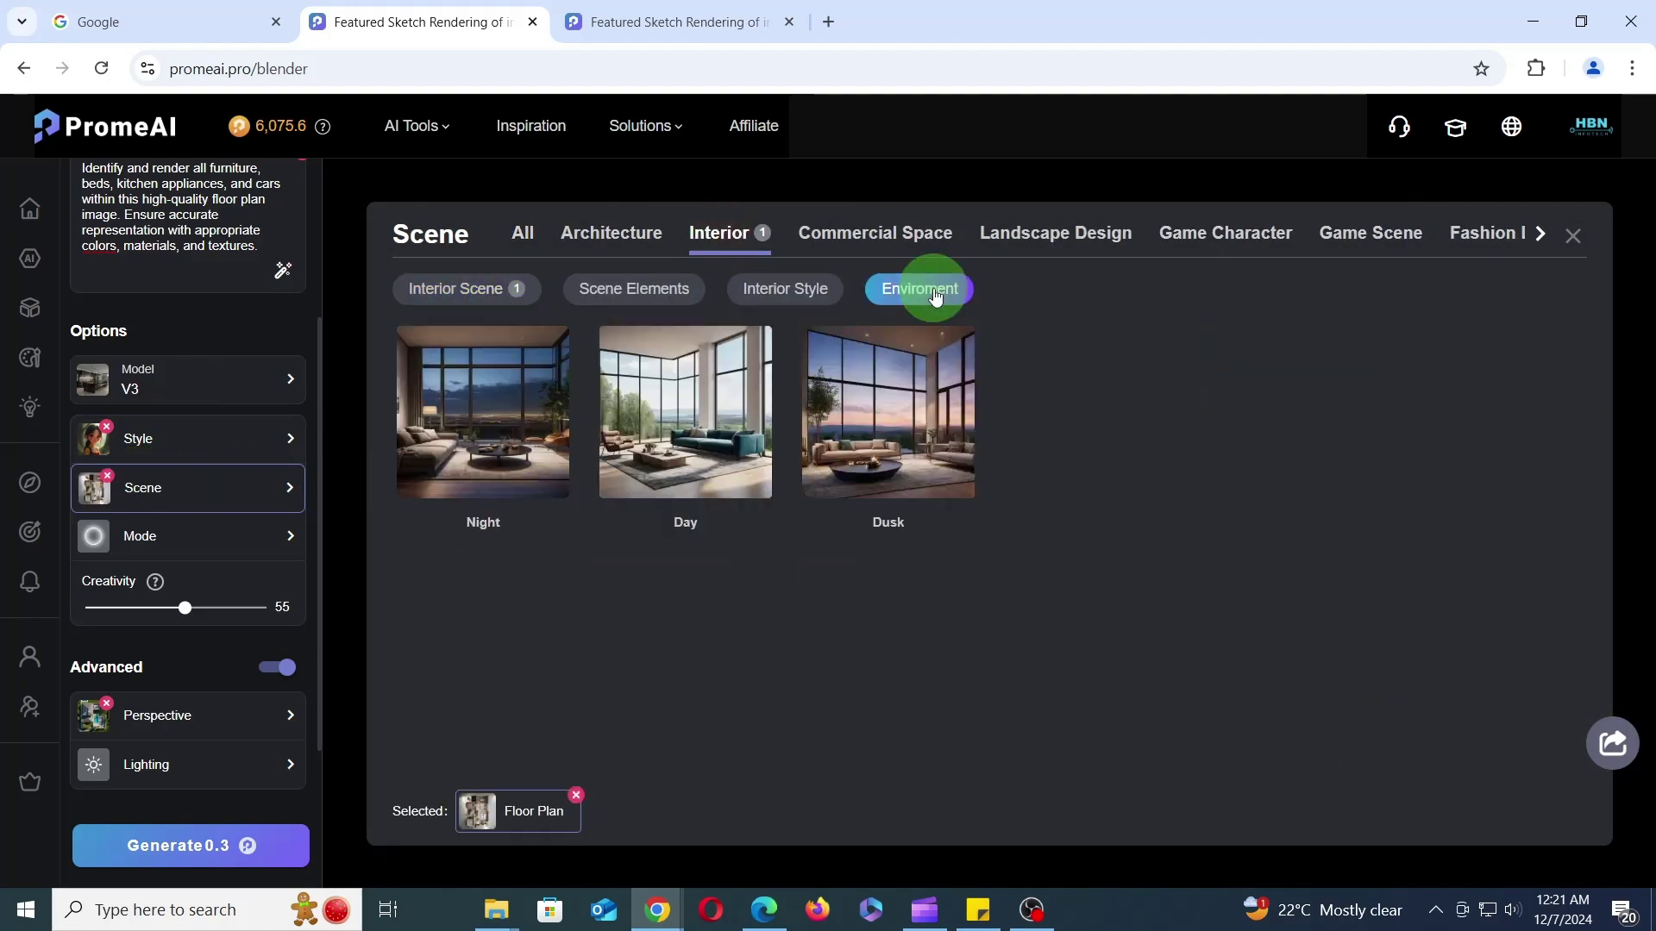
{"action": "left_click", "coordinate": [868, 468]}
{"action": "left_click", "coordinate": [500, 466]}
- Generate renders with Dusk and Night, and preview the first result full screen
{"action": "left_click", "coordinate": [218, 844]}
{"action": "left_click", "coordinate": [1537, 235]}
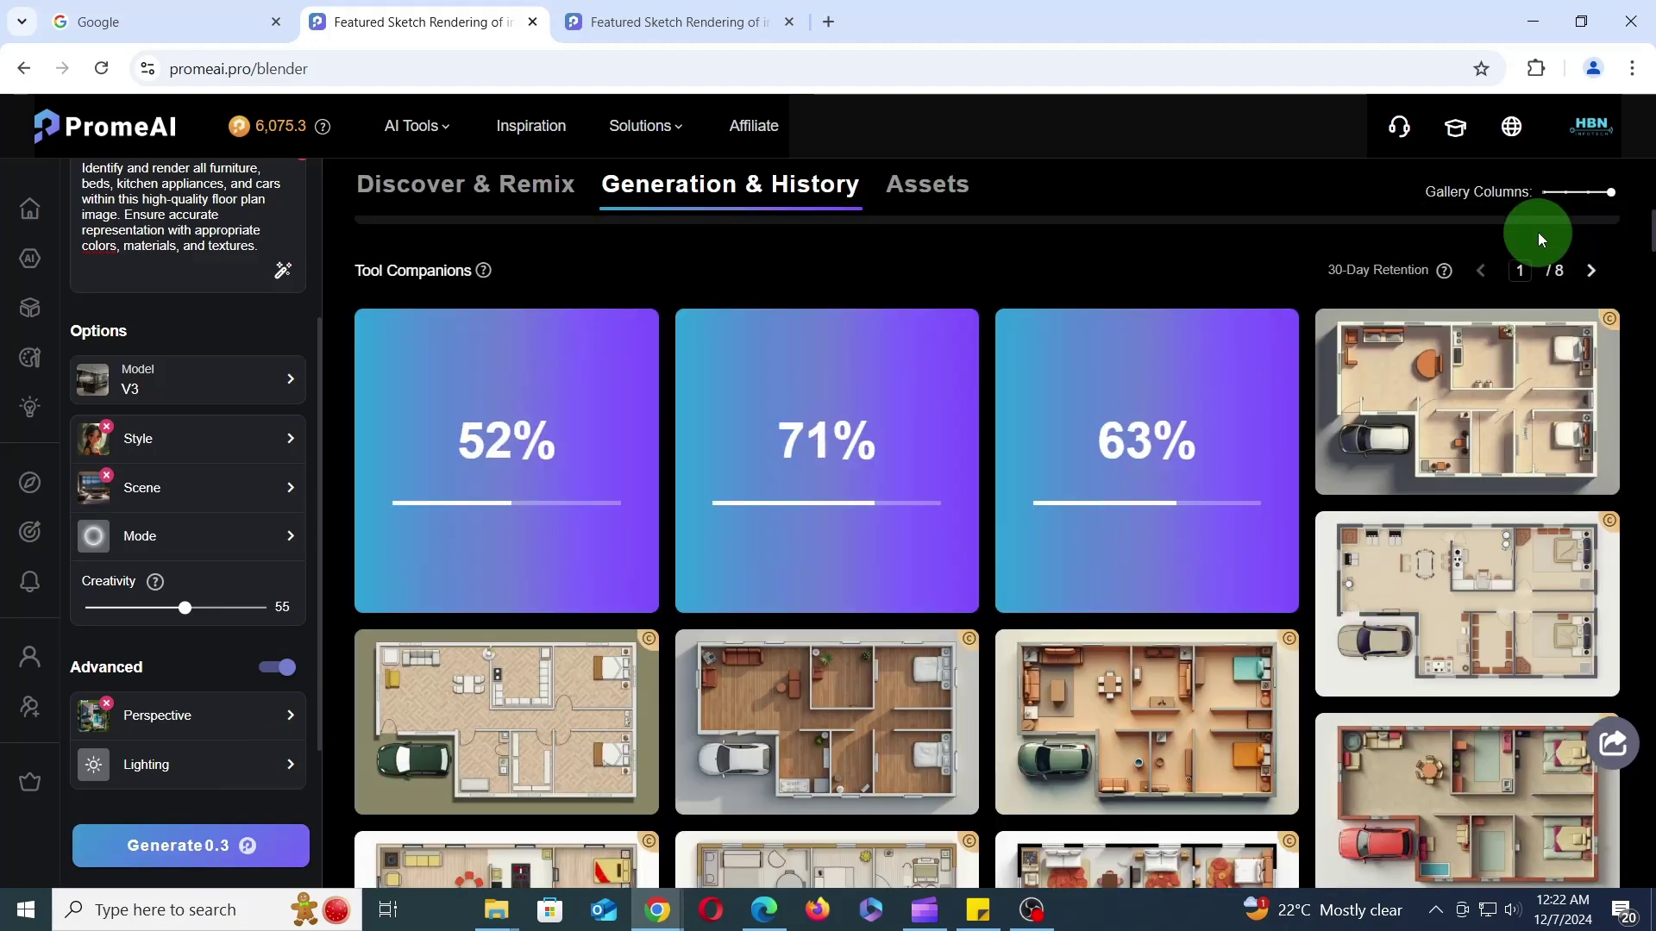
{"action": "left_click", "coordinate": [517, 388]}
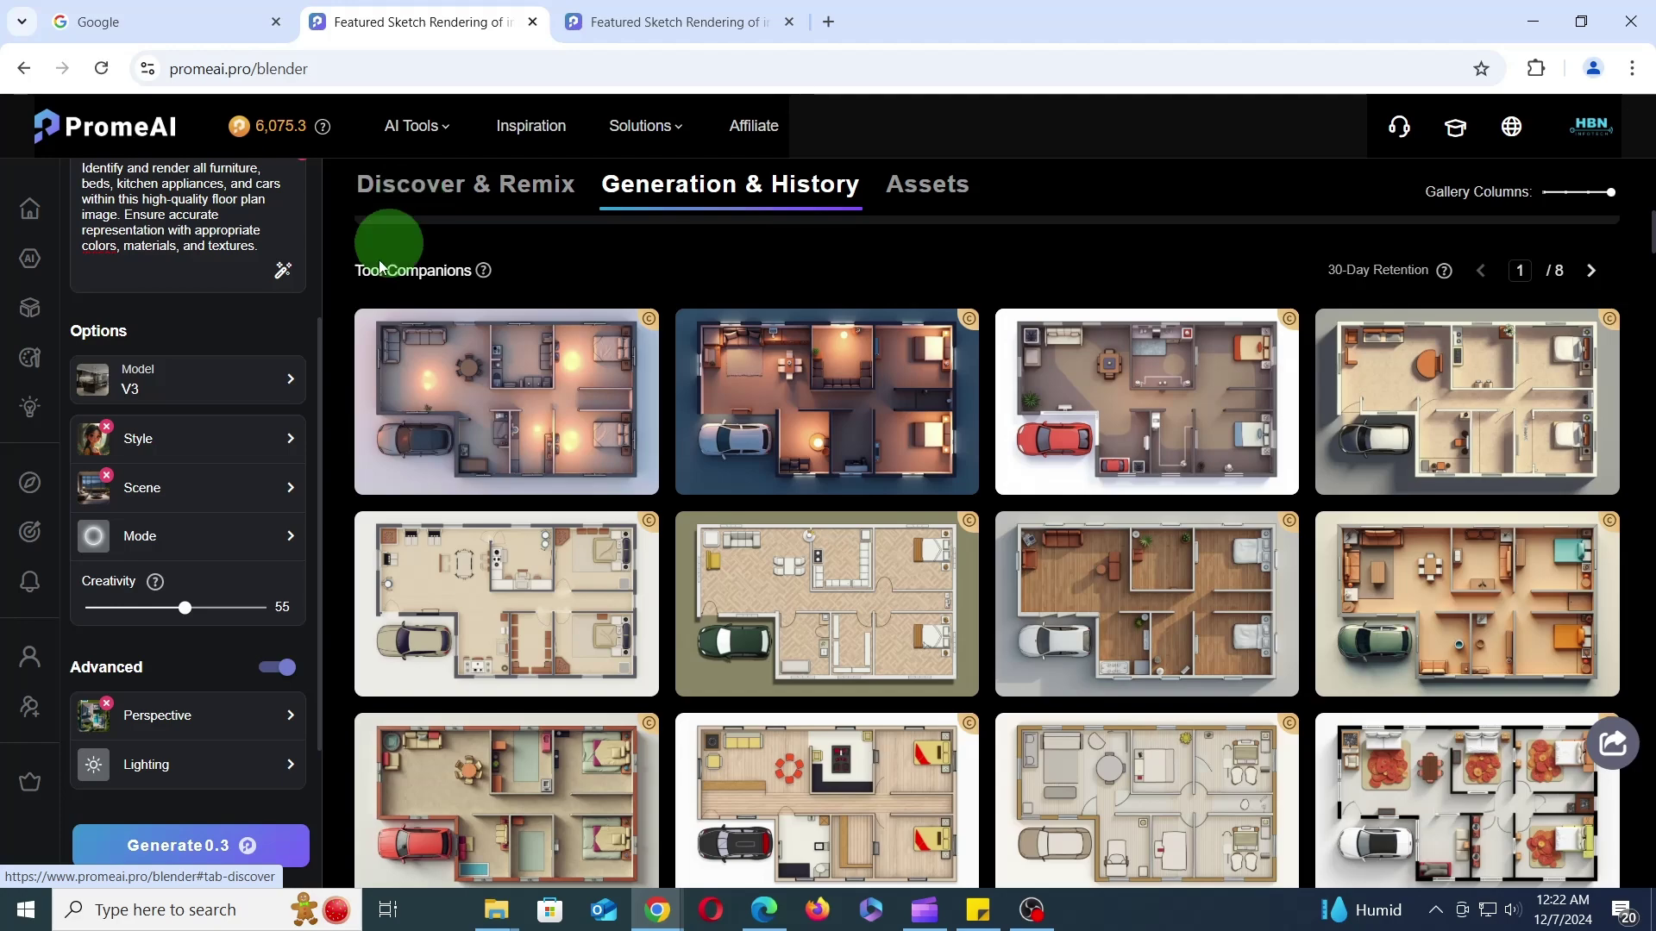
{"action": "left_click", "coordinate": [197, 496]}
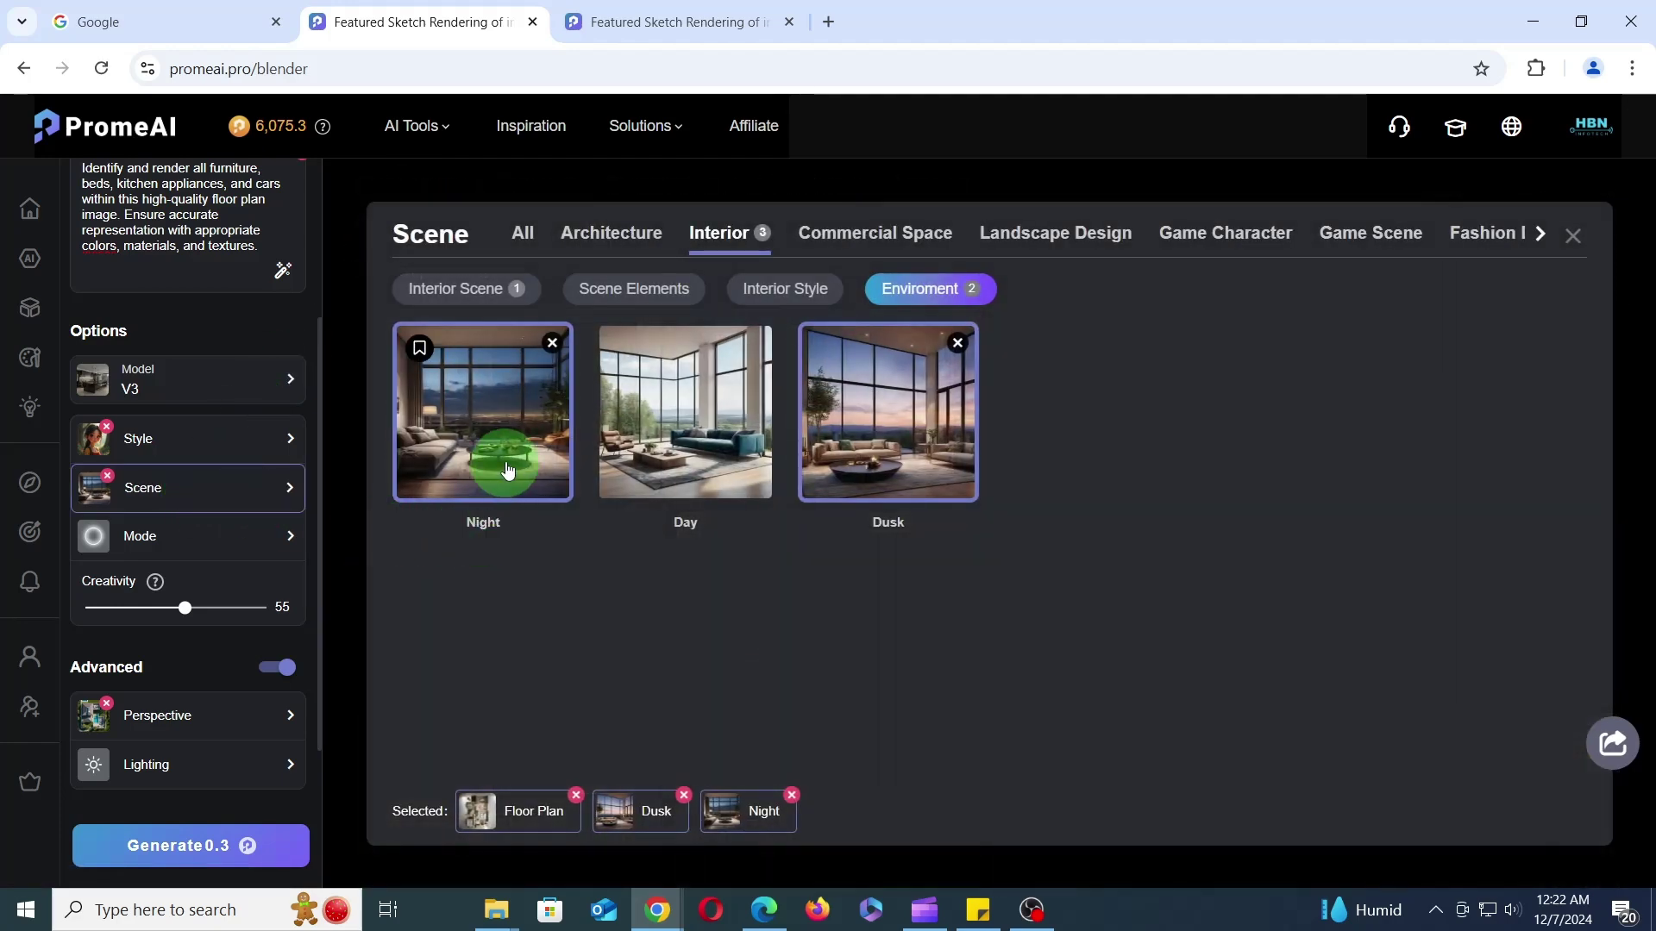
- Replace the Night environment with Day and generate another batch
{"action": "left_click", "coordinate": [500, 464]}
{"action": "left_click", "coordinate": [727, 455]}
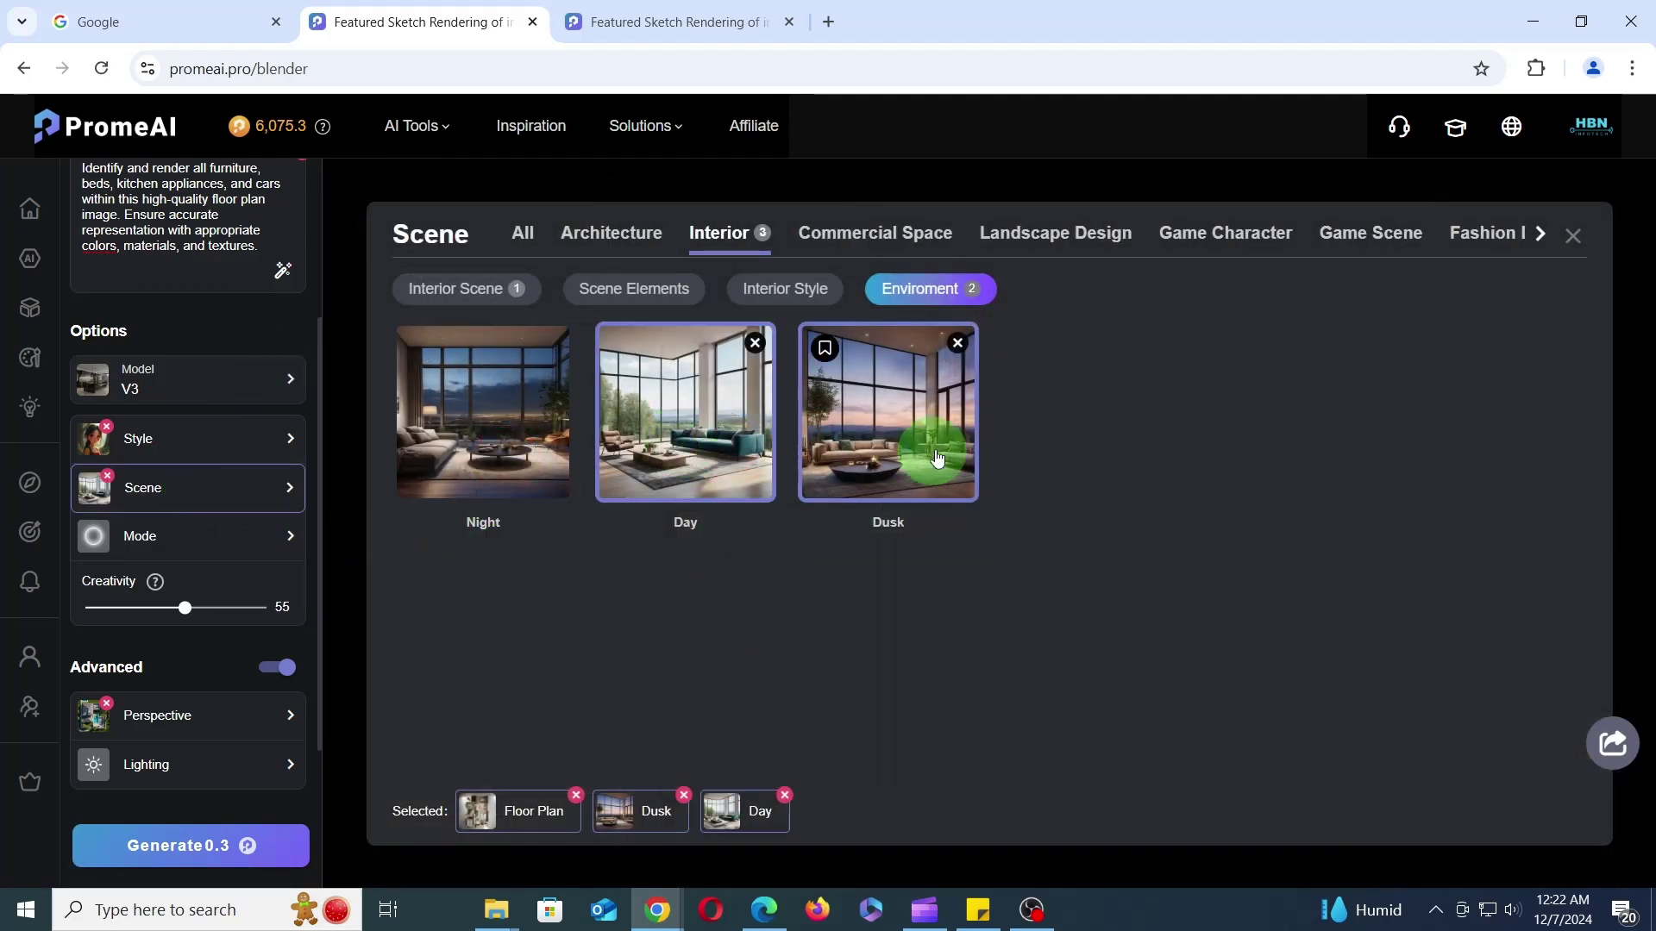
{"action": "left_click", "coordinate": [259, 852]}
{"action": "left_click", "coordinate": [1394, 191]}
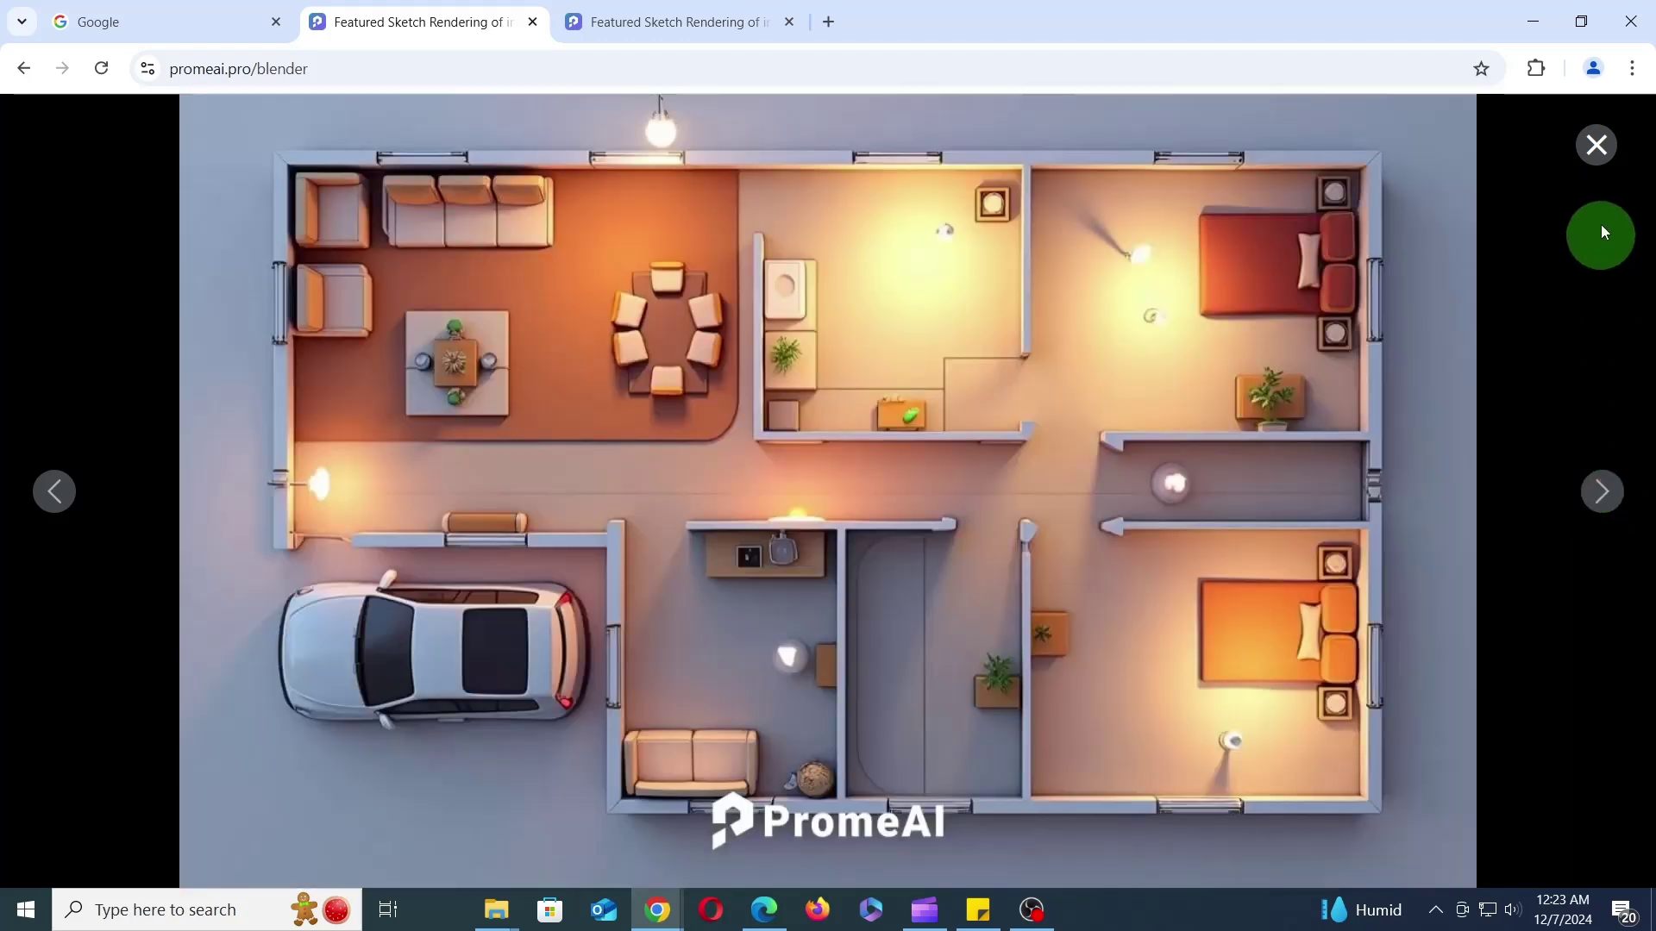
- Render a batch with Night, Day and Dusk environments and browse two results full-size
{"action": "left_click", "coordinate": [1596, 144]}
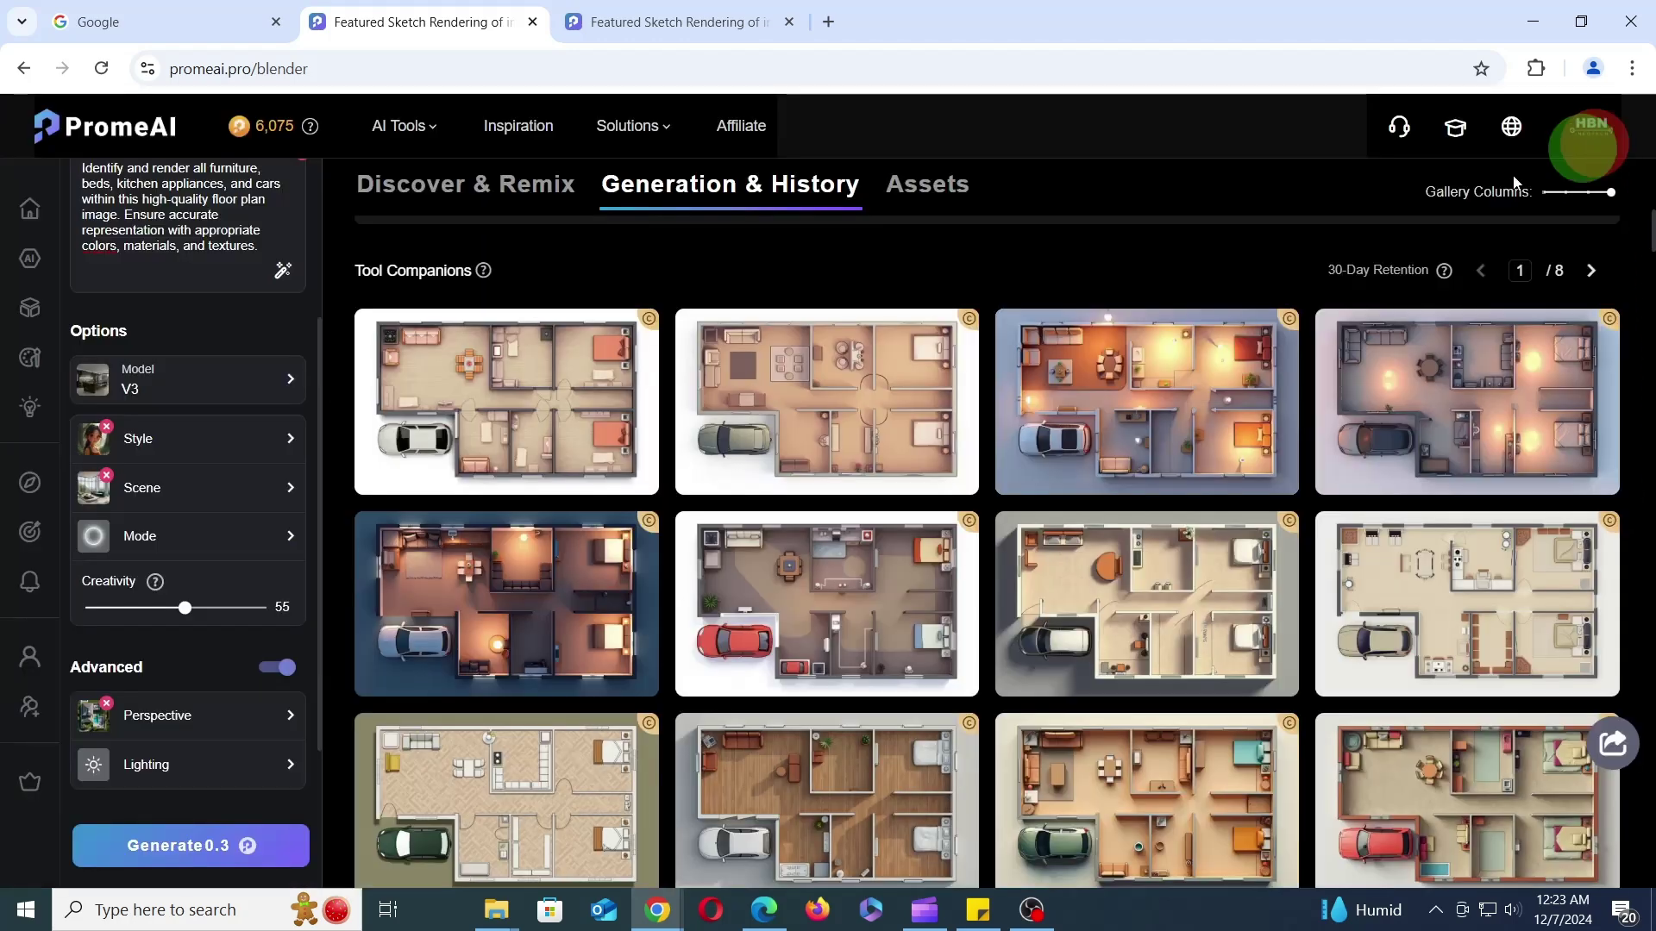
{"action": "left_click", "coordinate": [210, 485]}
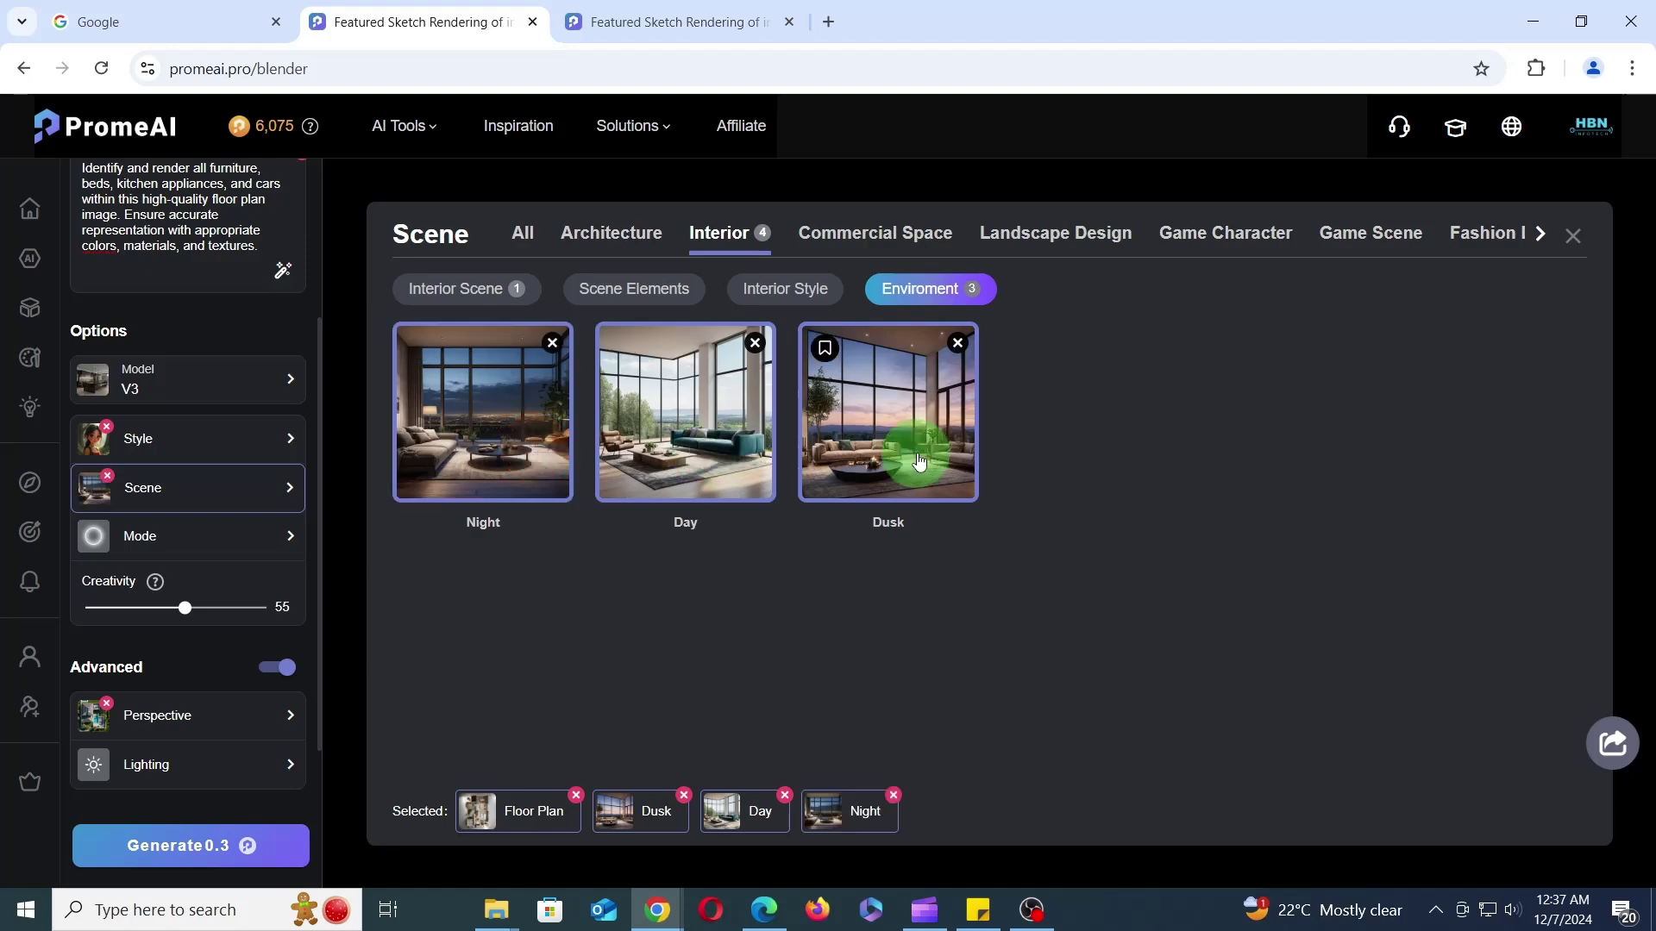
{"action": "left_click", "coordinate": [301, 845]}
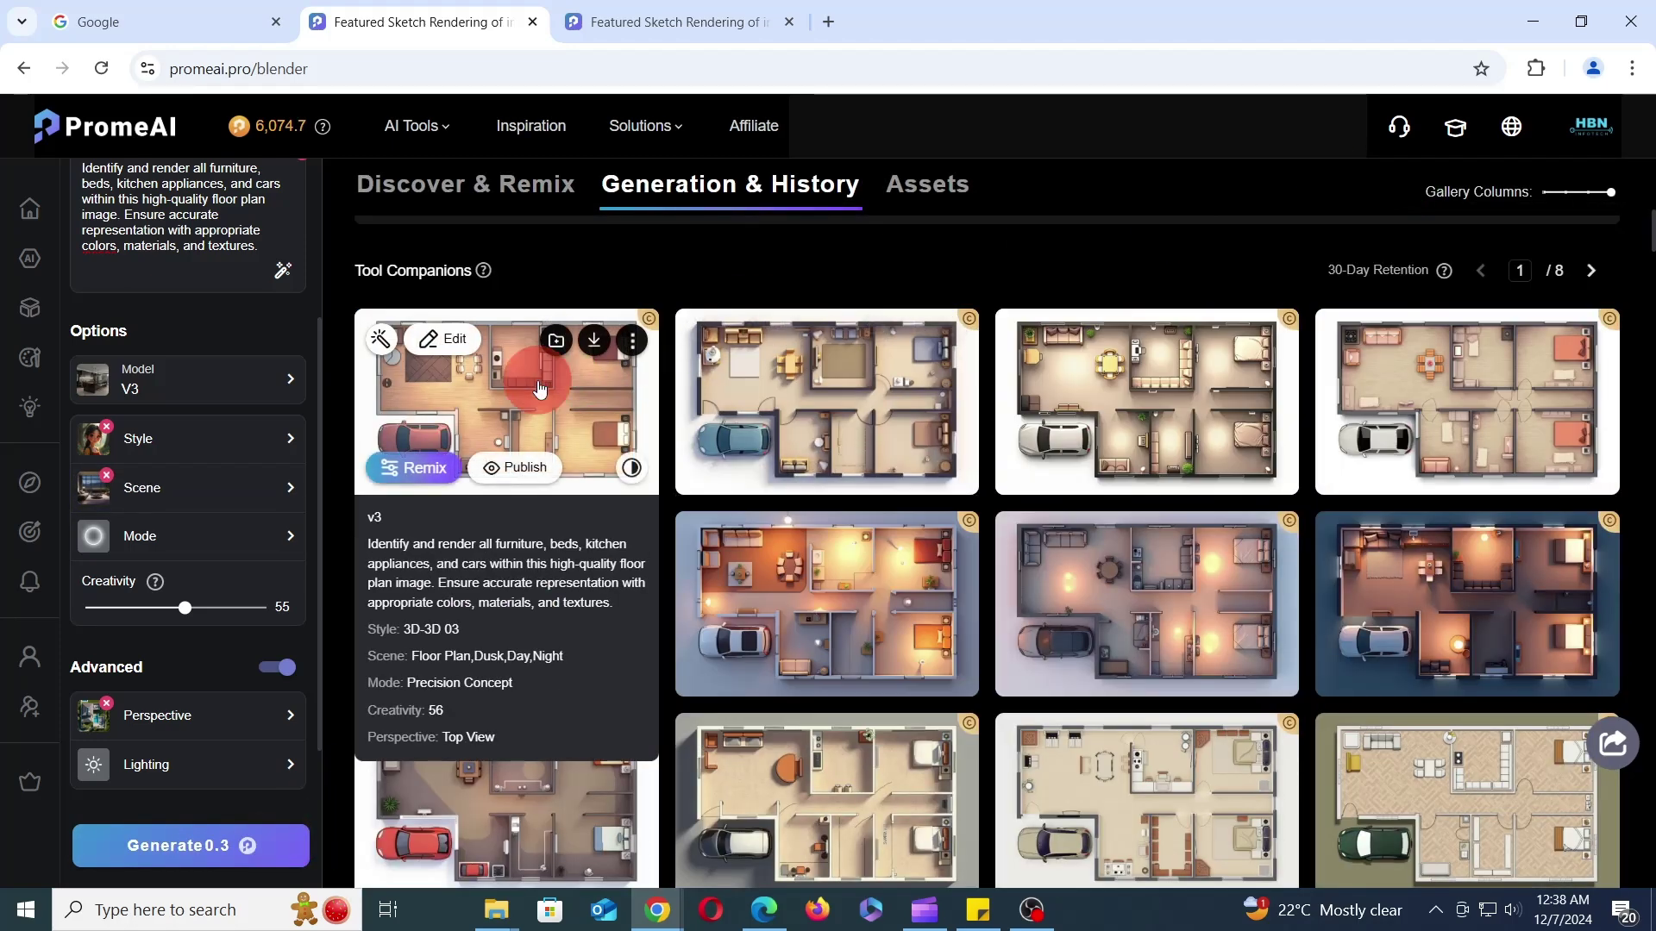
{"action": "left_click", "coordinate": [636, 349]}
{"action": "left_click", "coordinate": [1617, 503]}
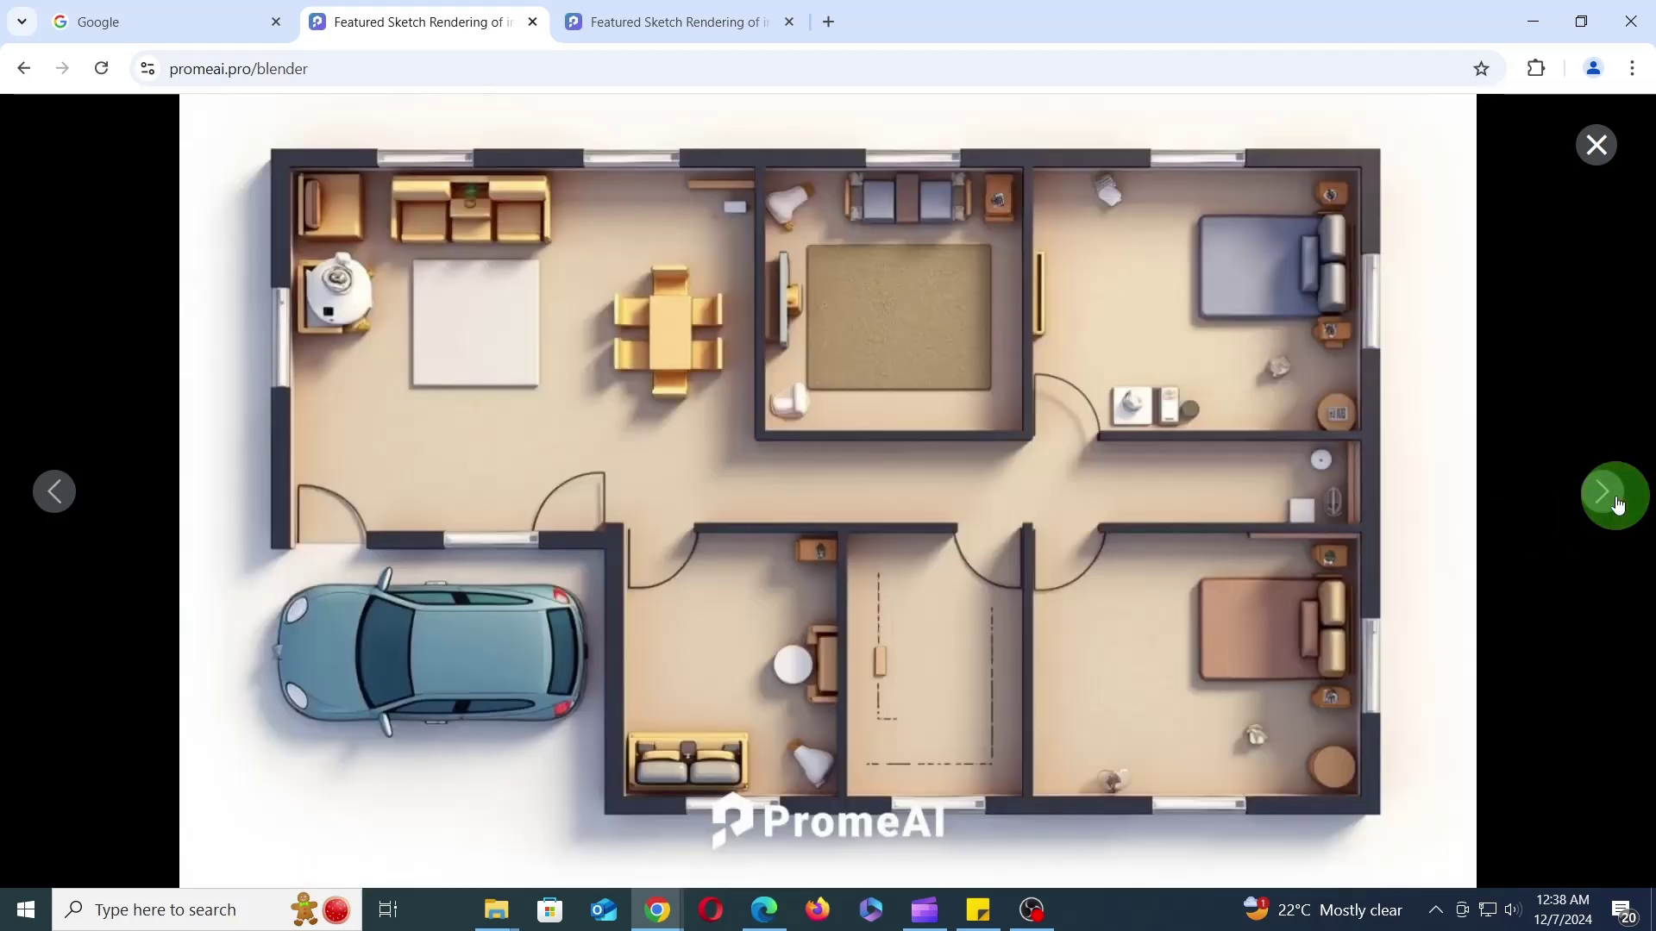
{"action": "left_click", "coordinate": [1617, 504]}
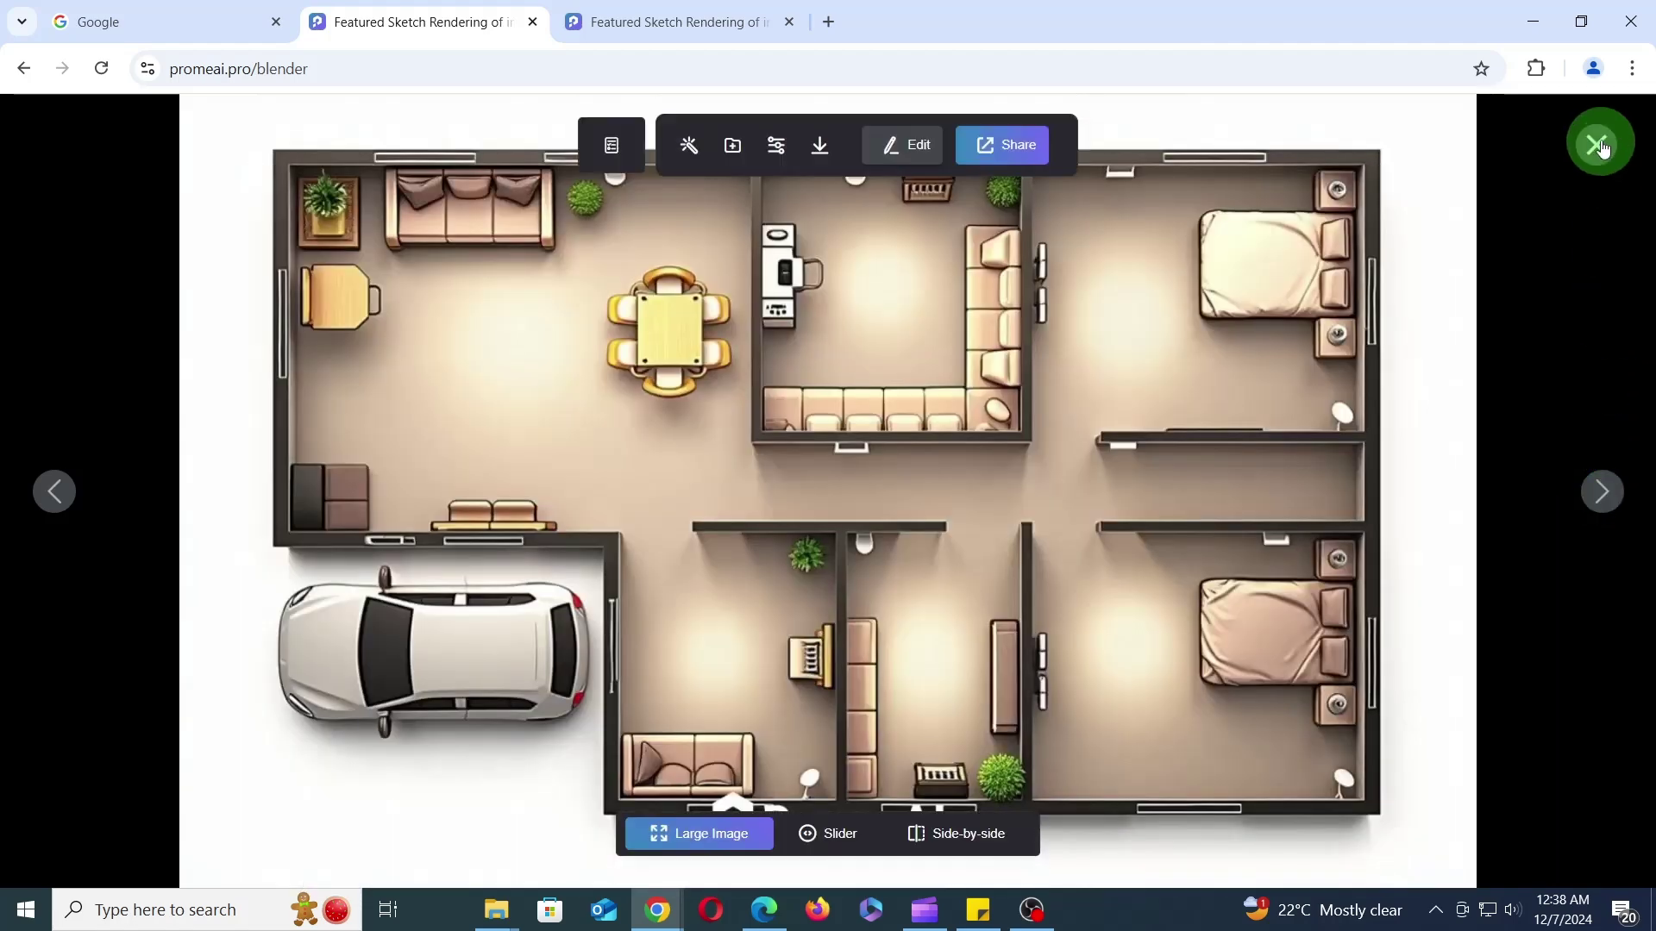
- Remove Night, switch to Outline mode at creativity 40, and generate a new batch
{"action": "left_click", "coordinate": [1597, 144]}
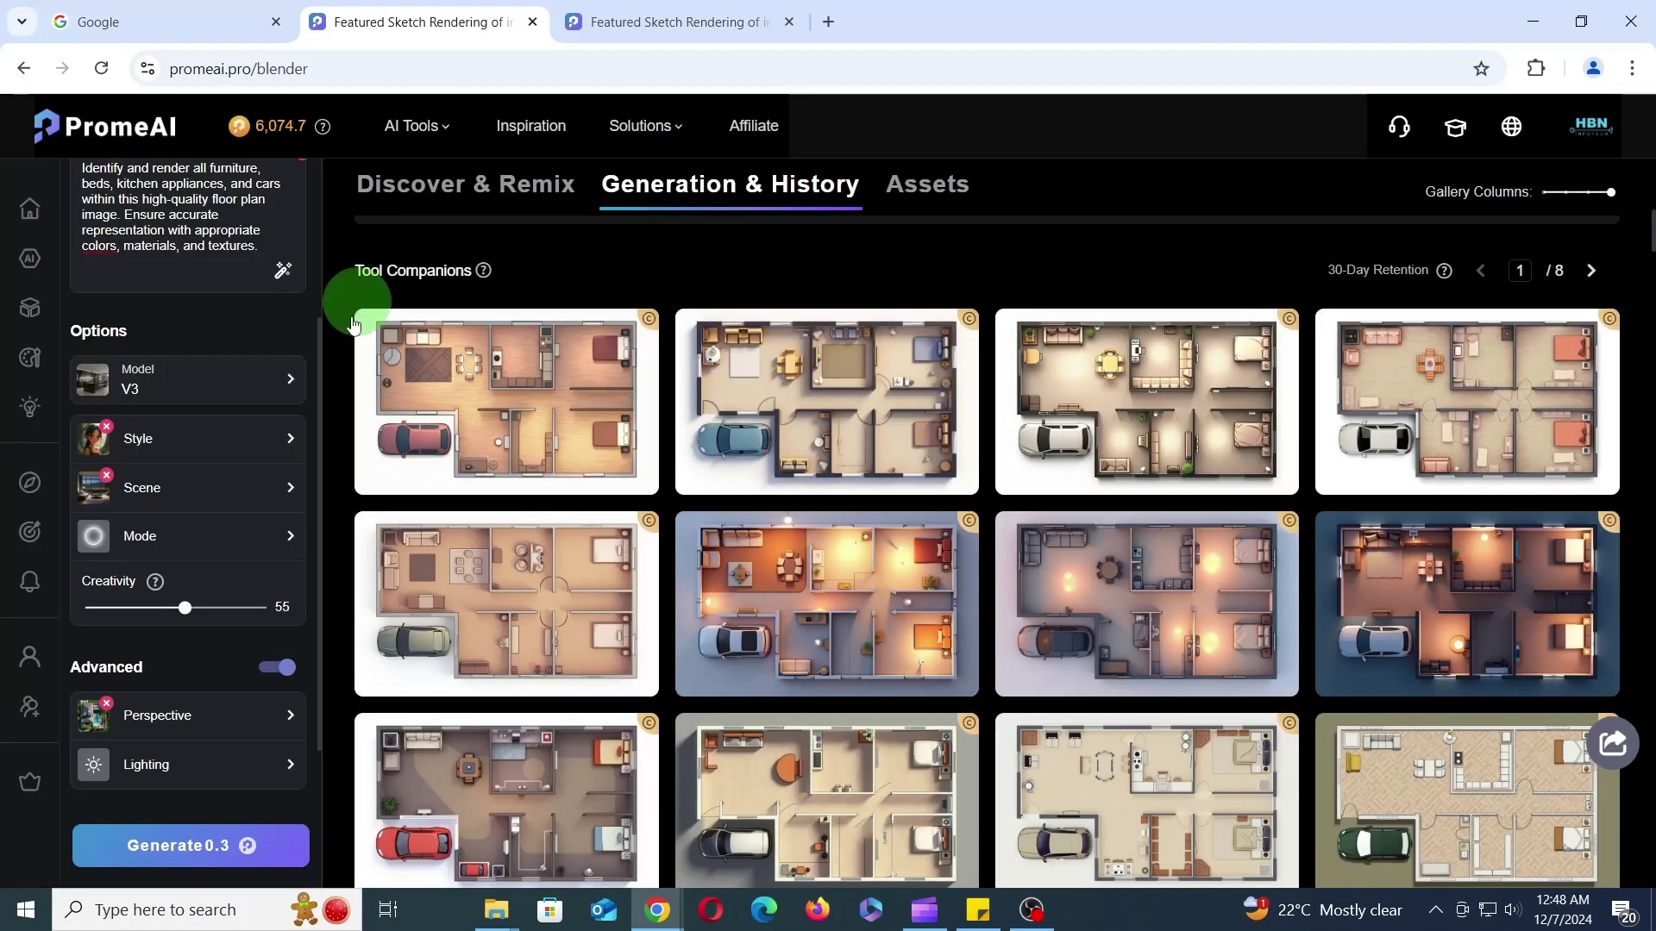
{"action": "left_click", "coordinate": [222, 490]}
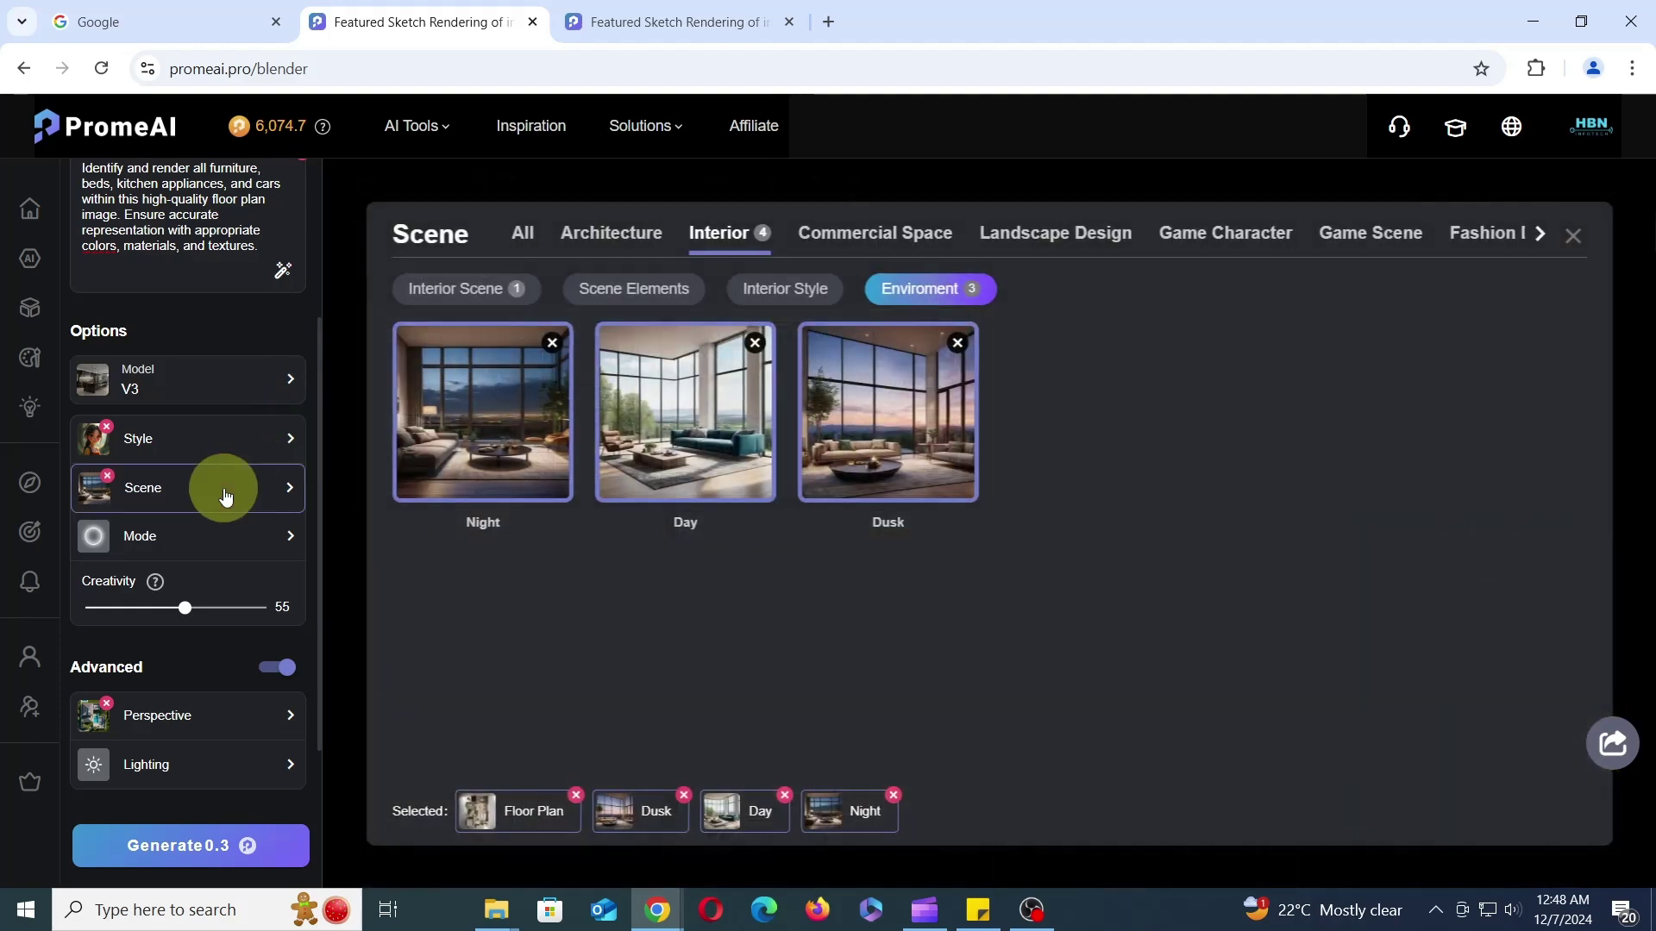
{"action": "left_click", "coordinate": [506, 451]}
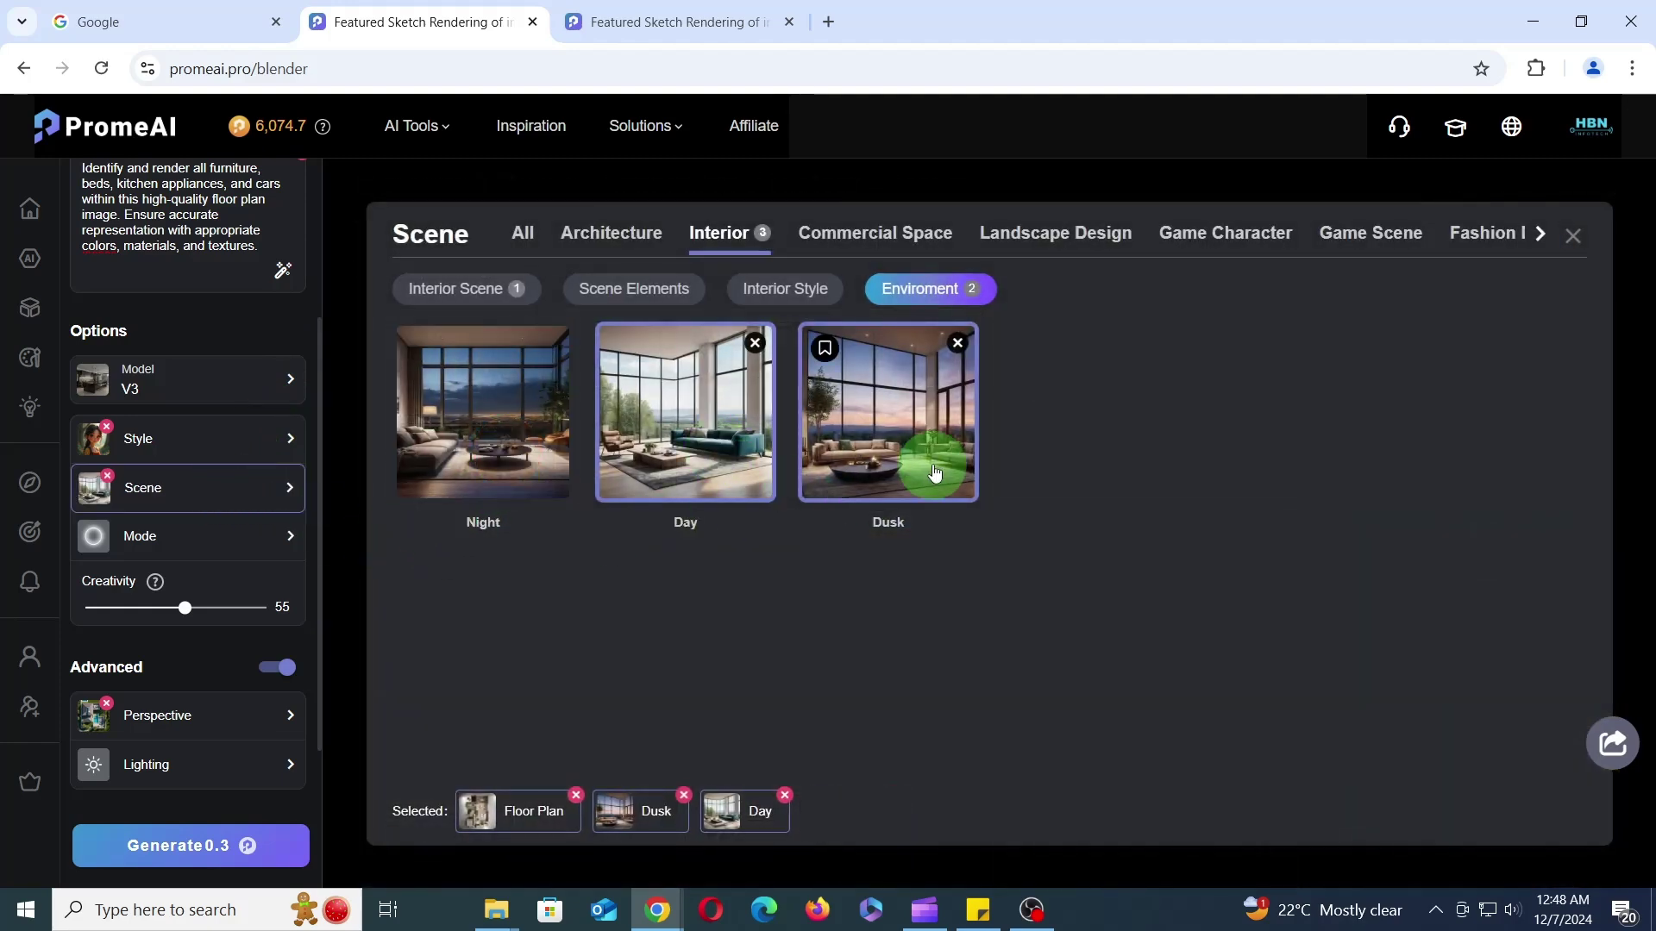
{"action": "left_click", "coordinate": [185, 551]}
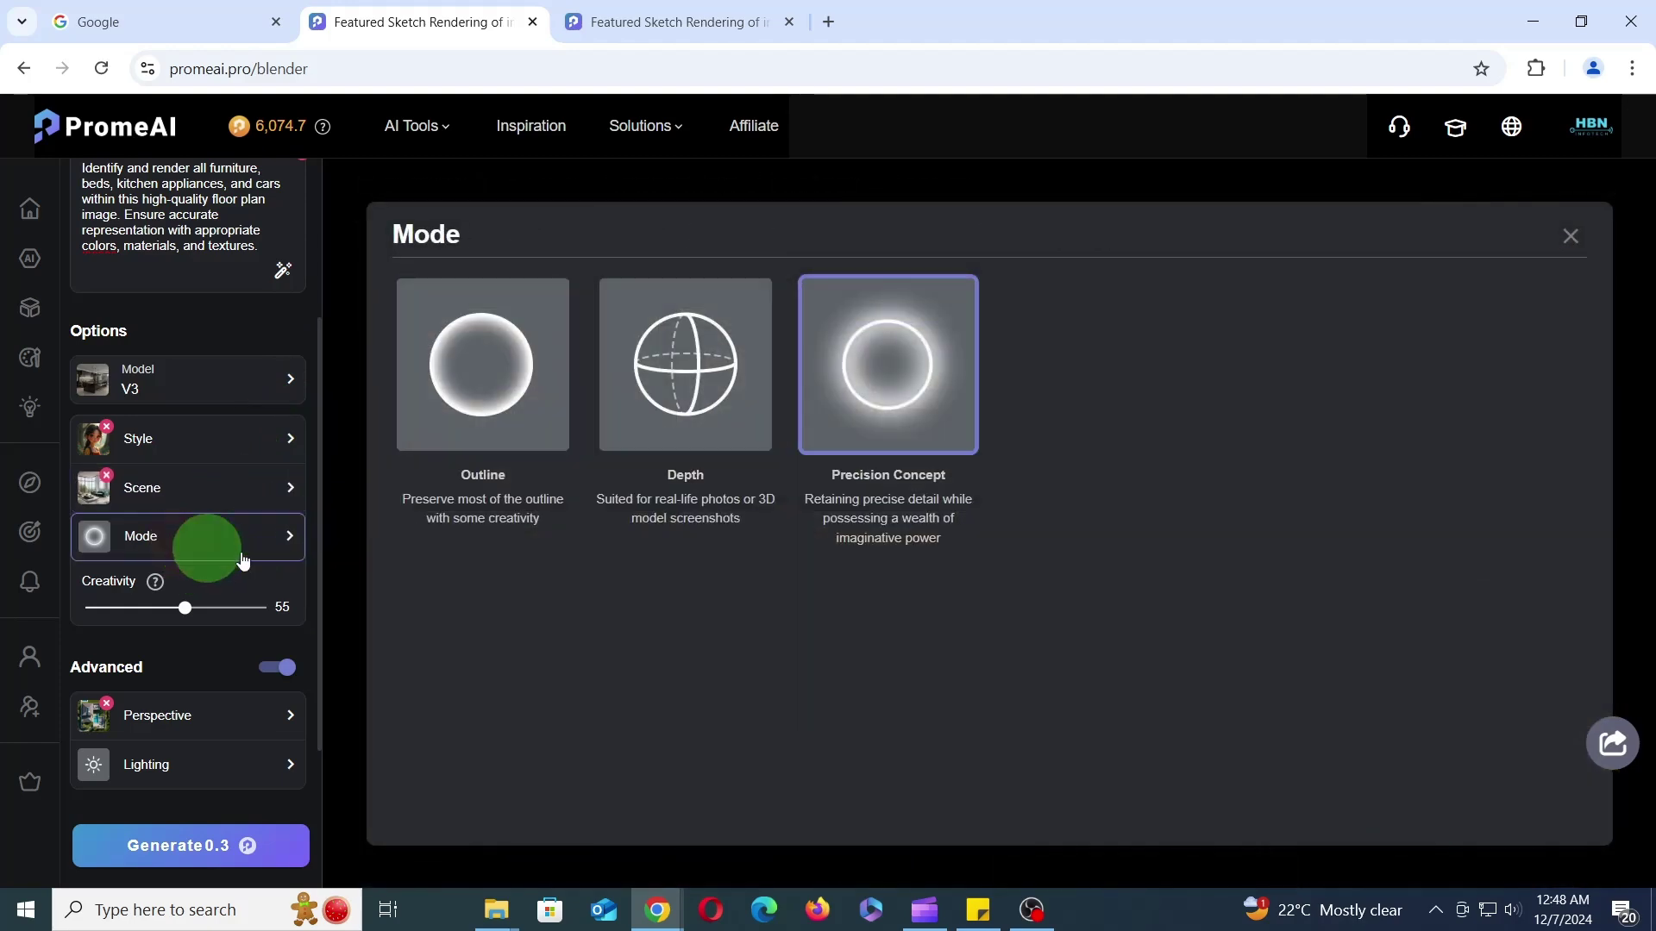
{"action": "left_click", "coordinate": [480, 371]}
{"action": "left_click", "coordinate": [229, 848]}
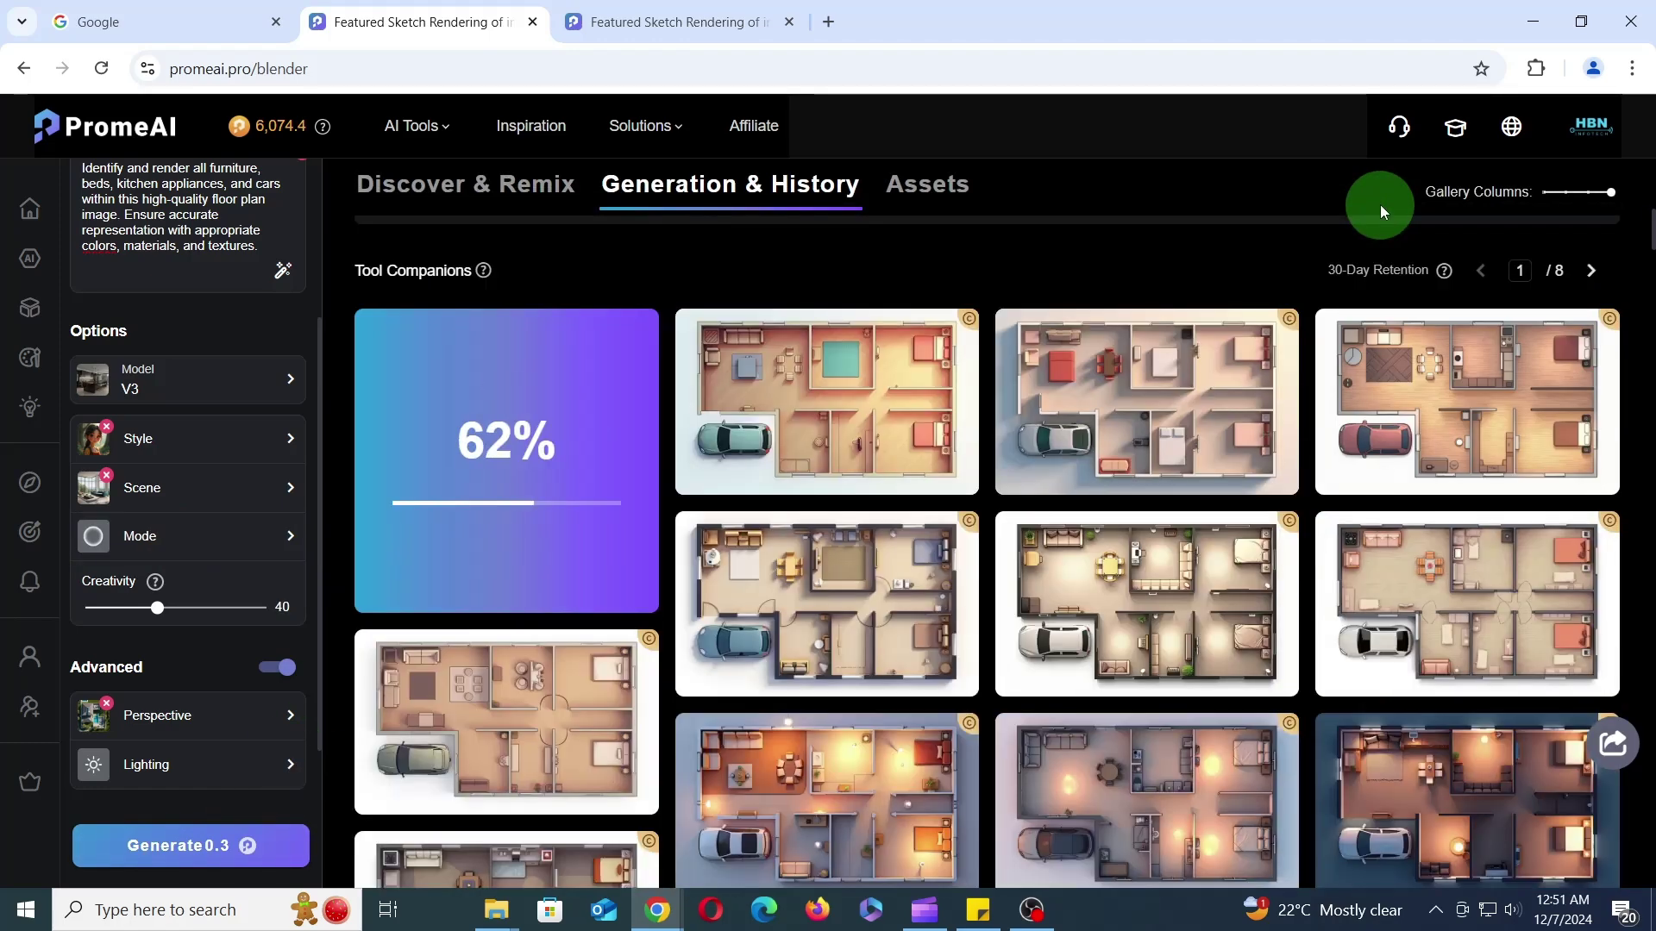
- Preview the first three Outline renders full screen, then return to the gallery
{"action": "left_click", "coordinate": [506, 449]}
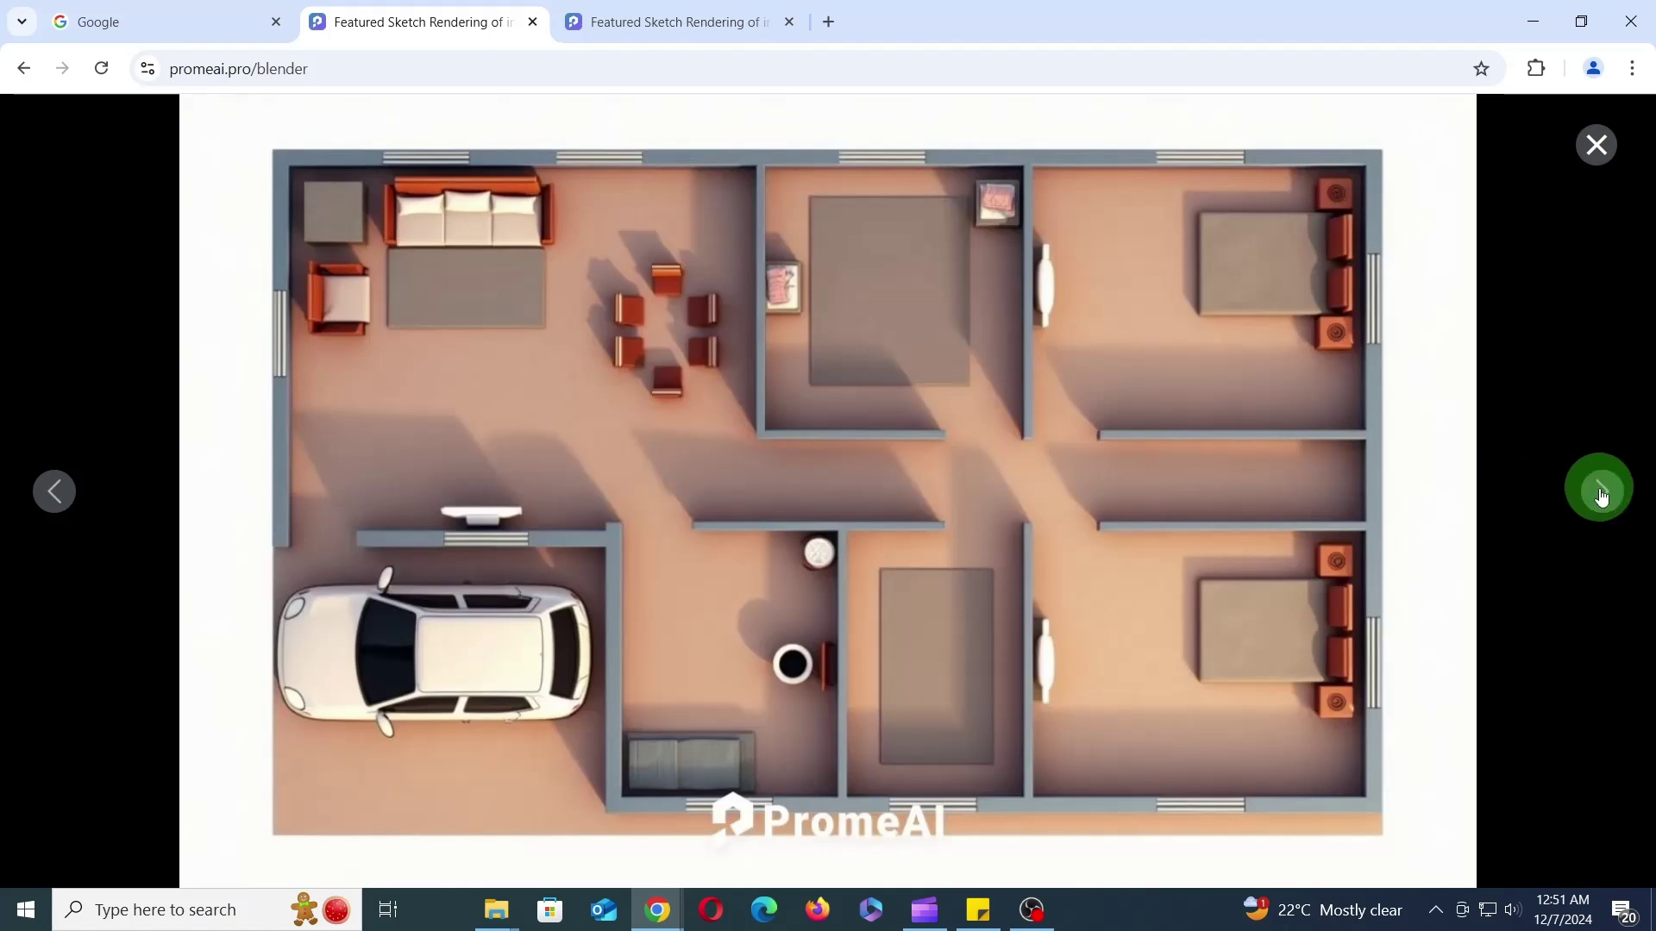
{"action": "left_click", "coordinate": [1602, 497]}
{"action": "left_click", "coordinate": [1601, 498]}
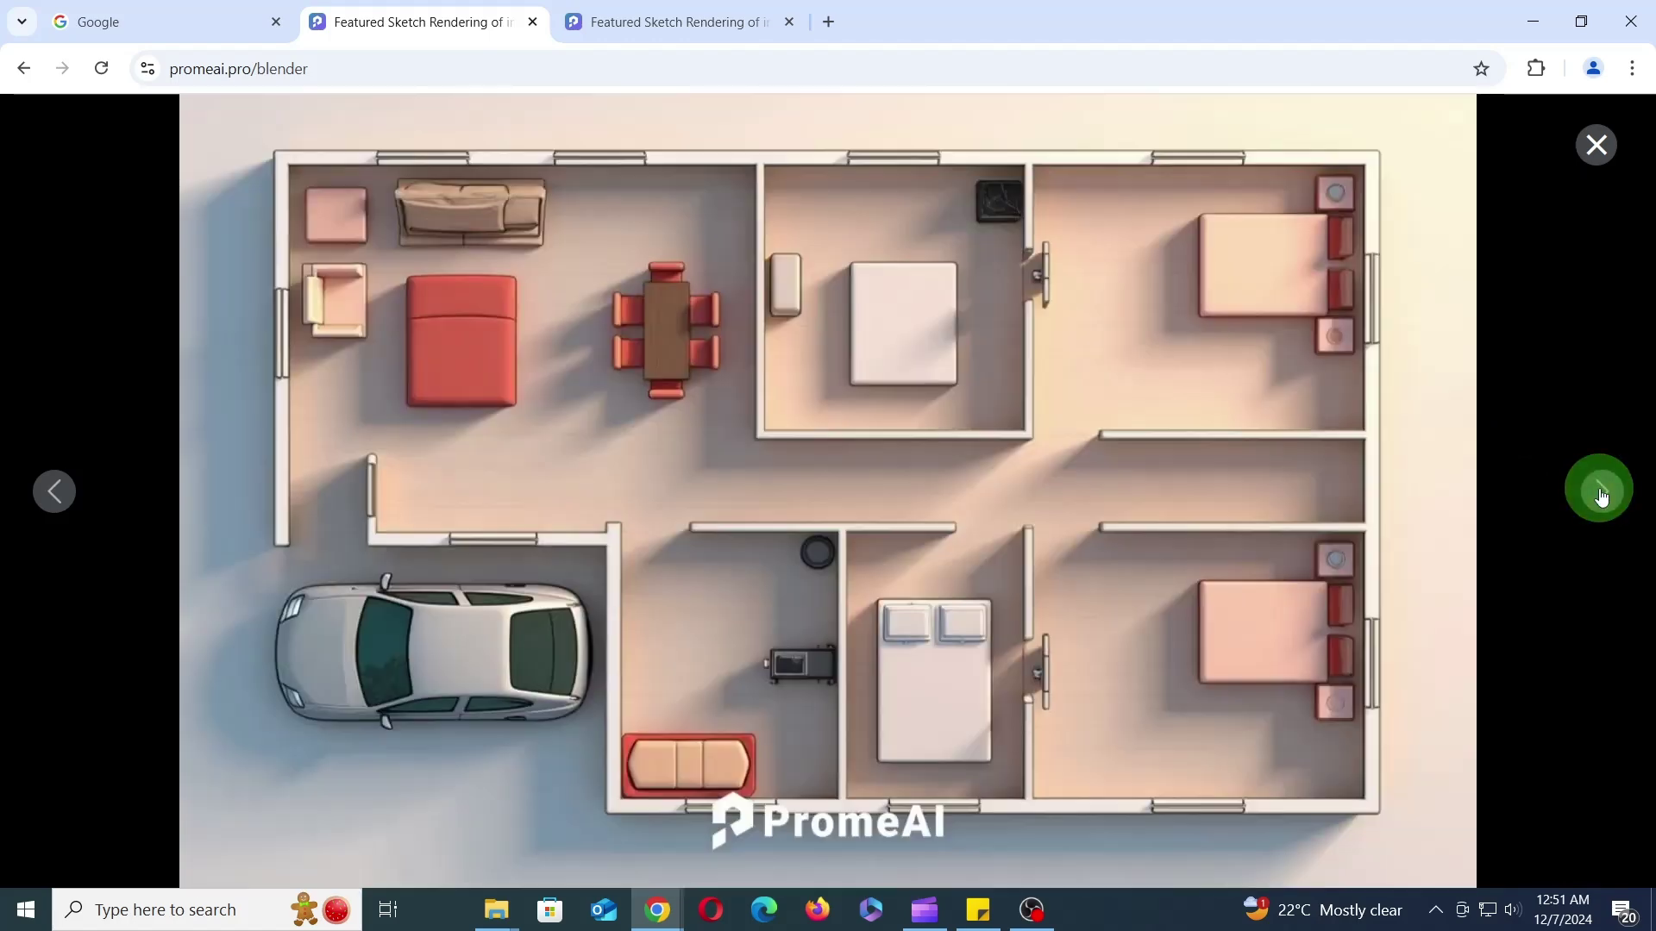
{"action": "left_click", "coordinate": [1596, 144]}
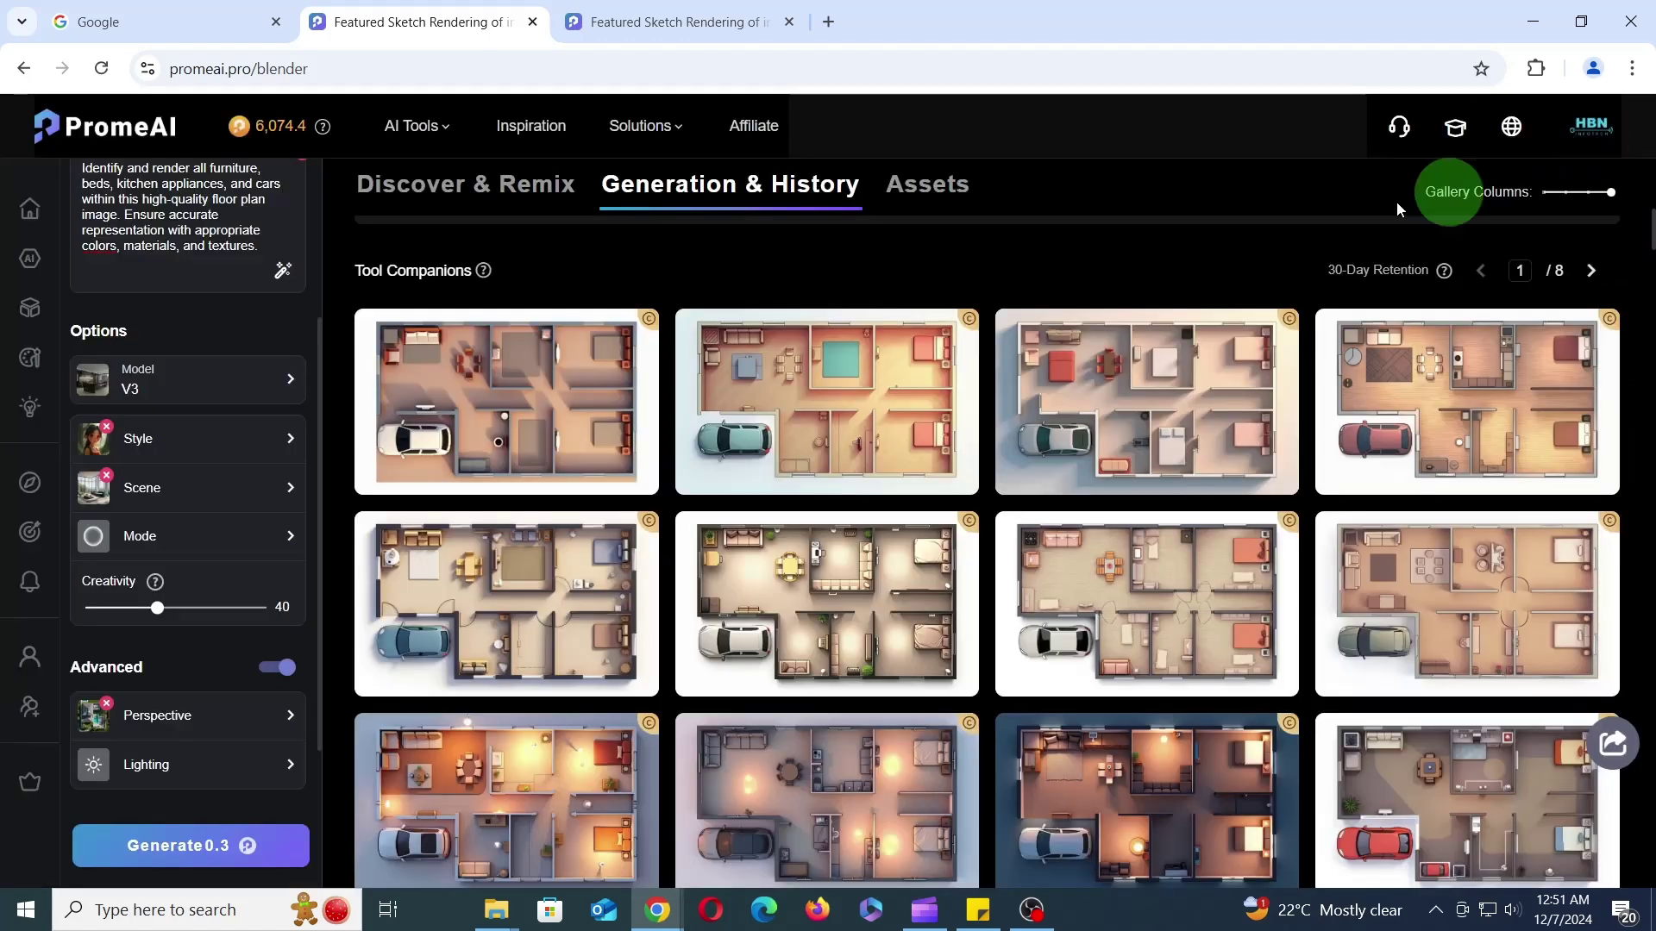
- Add Macro Shot perspective, pick Bright Neon Lighting, and generate renders
{"action": "left_click", "coordinate": [204, 706]}
{"action": "scroll", "coordinate": [1176, 695], "scroll_direction": "up", "scroll_amount": 8}
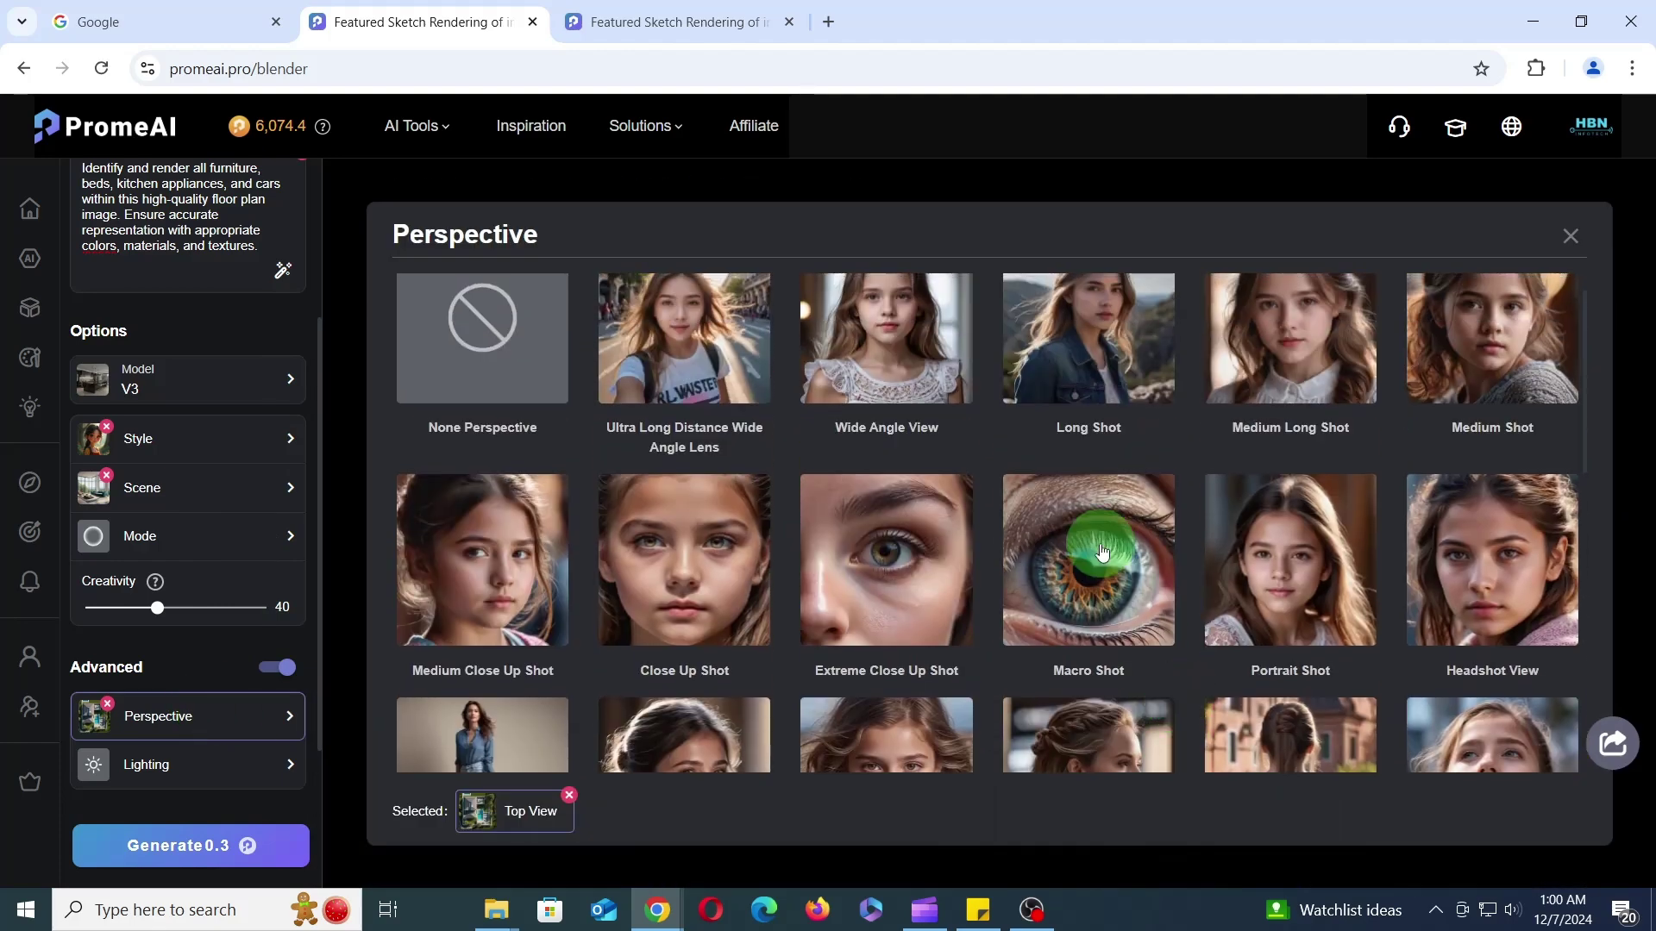
{"action": "left_click", "coordinate": [1102, 552]}
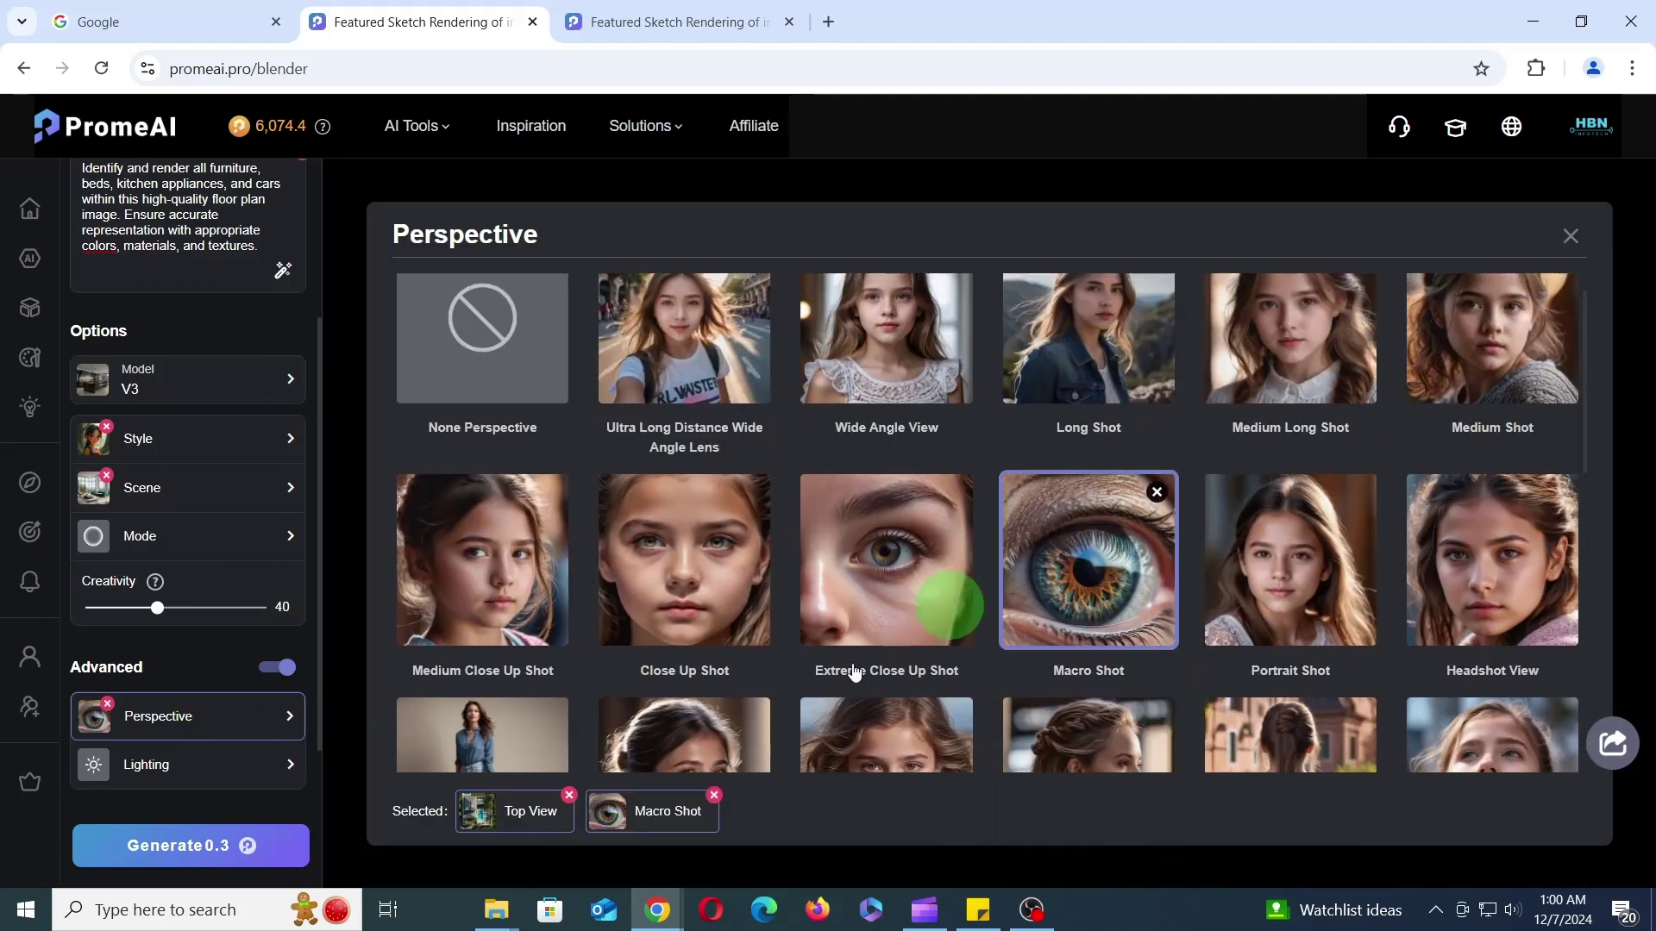
{"action": "left_click", "coordinate": [186, 765]}
{"action": "scroll", "coordinate": [972, 658], "scroll_direction": "down", "scroll_amount": 3}
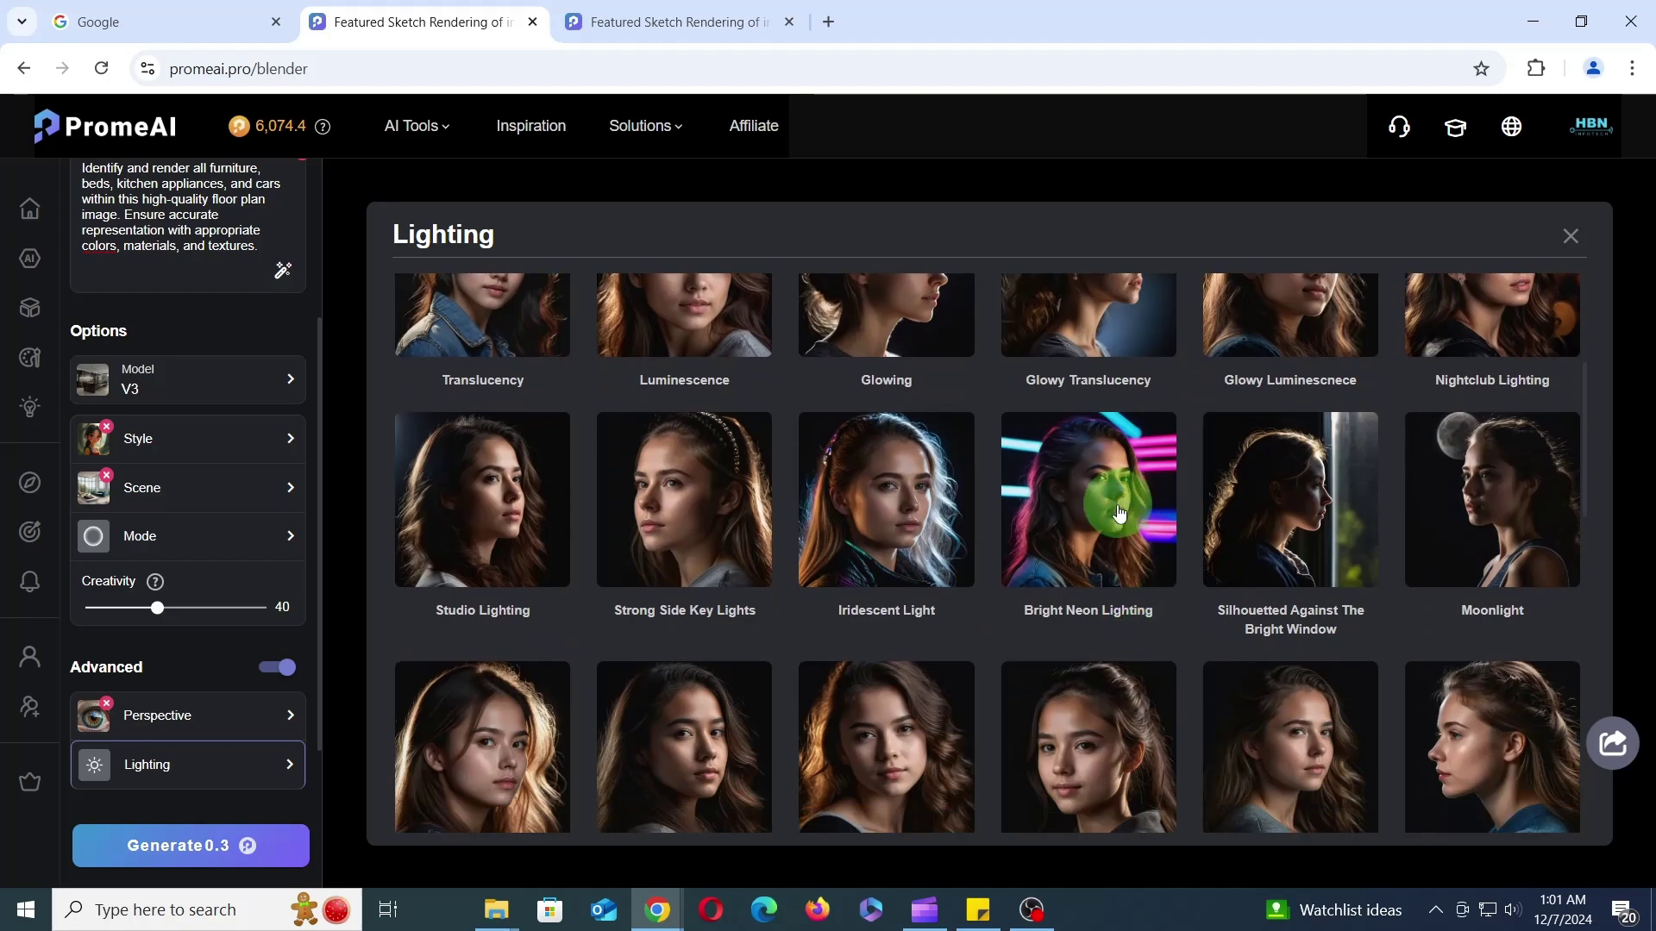
{"action": "left_click", "coordinate": [204, 842]}
{"action": "left_click", "coordinate": [1358, 204]}
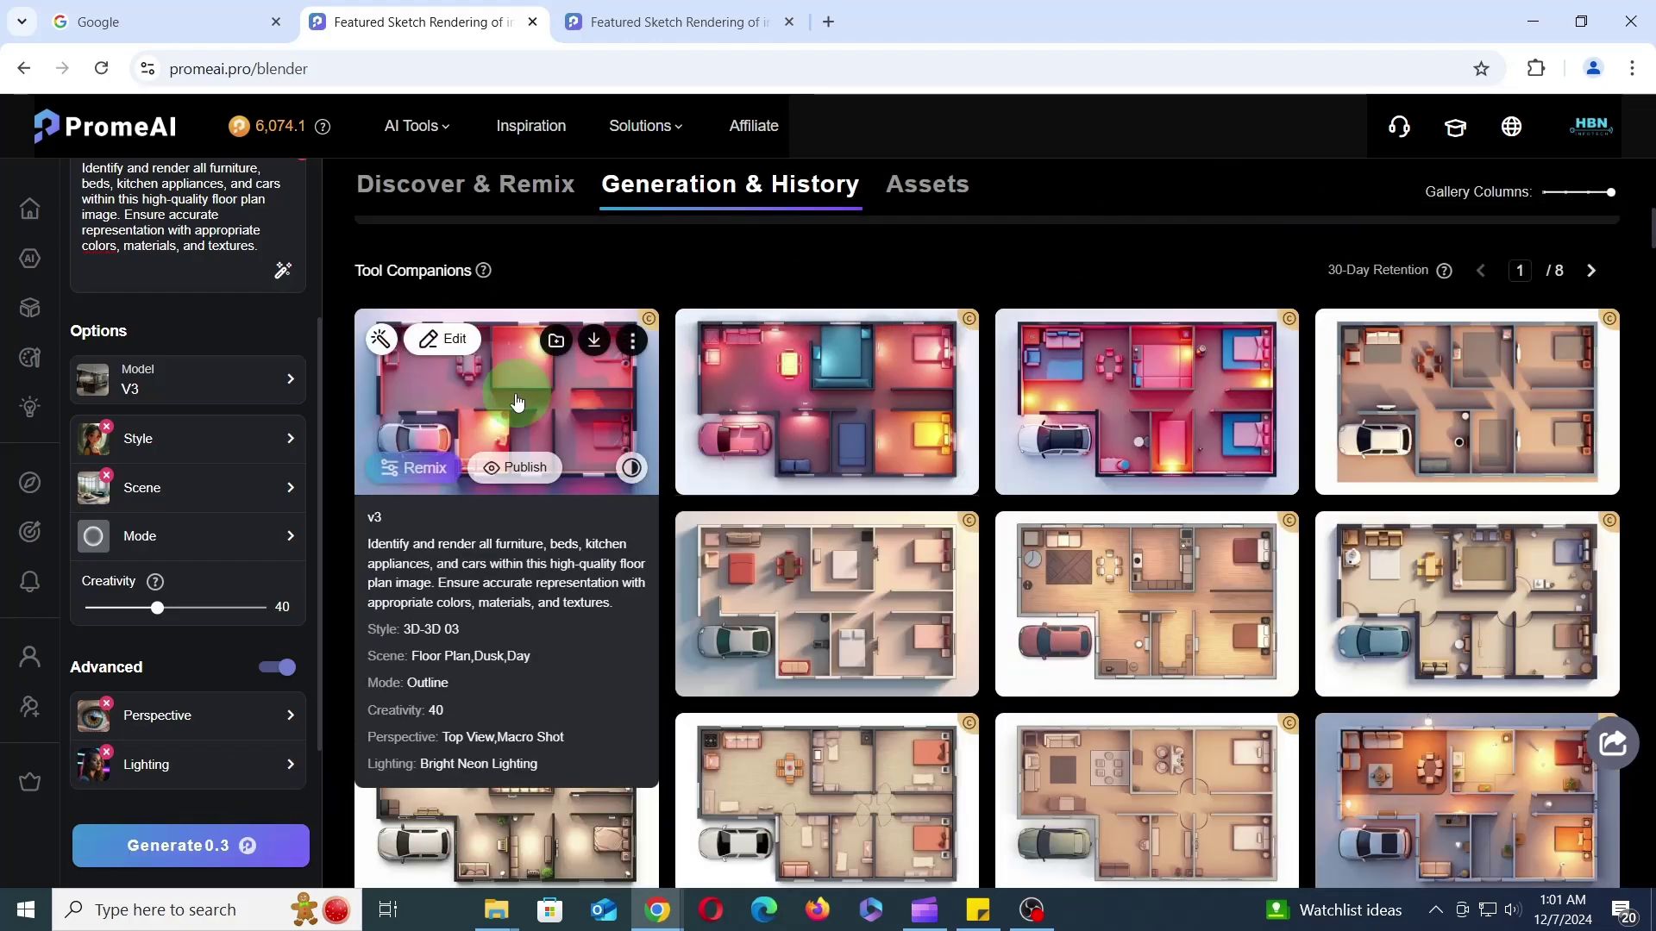
- Open the first neon-lit render full screen and page through two more
{"action": "left_click", "coordinate": [509, 405]}
{"action": "left_click", "coordinate": [1603, 489]}
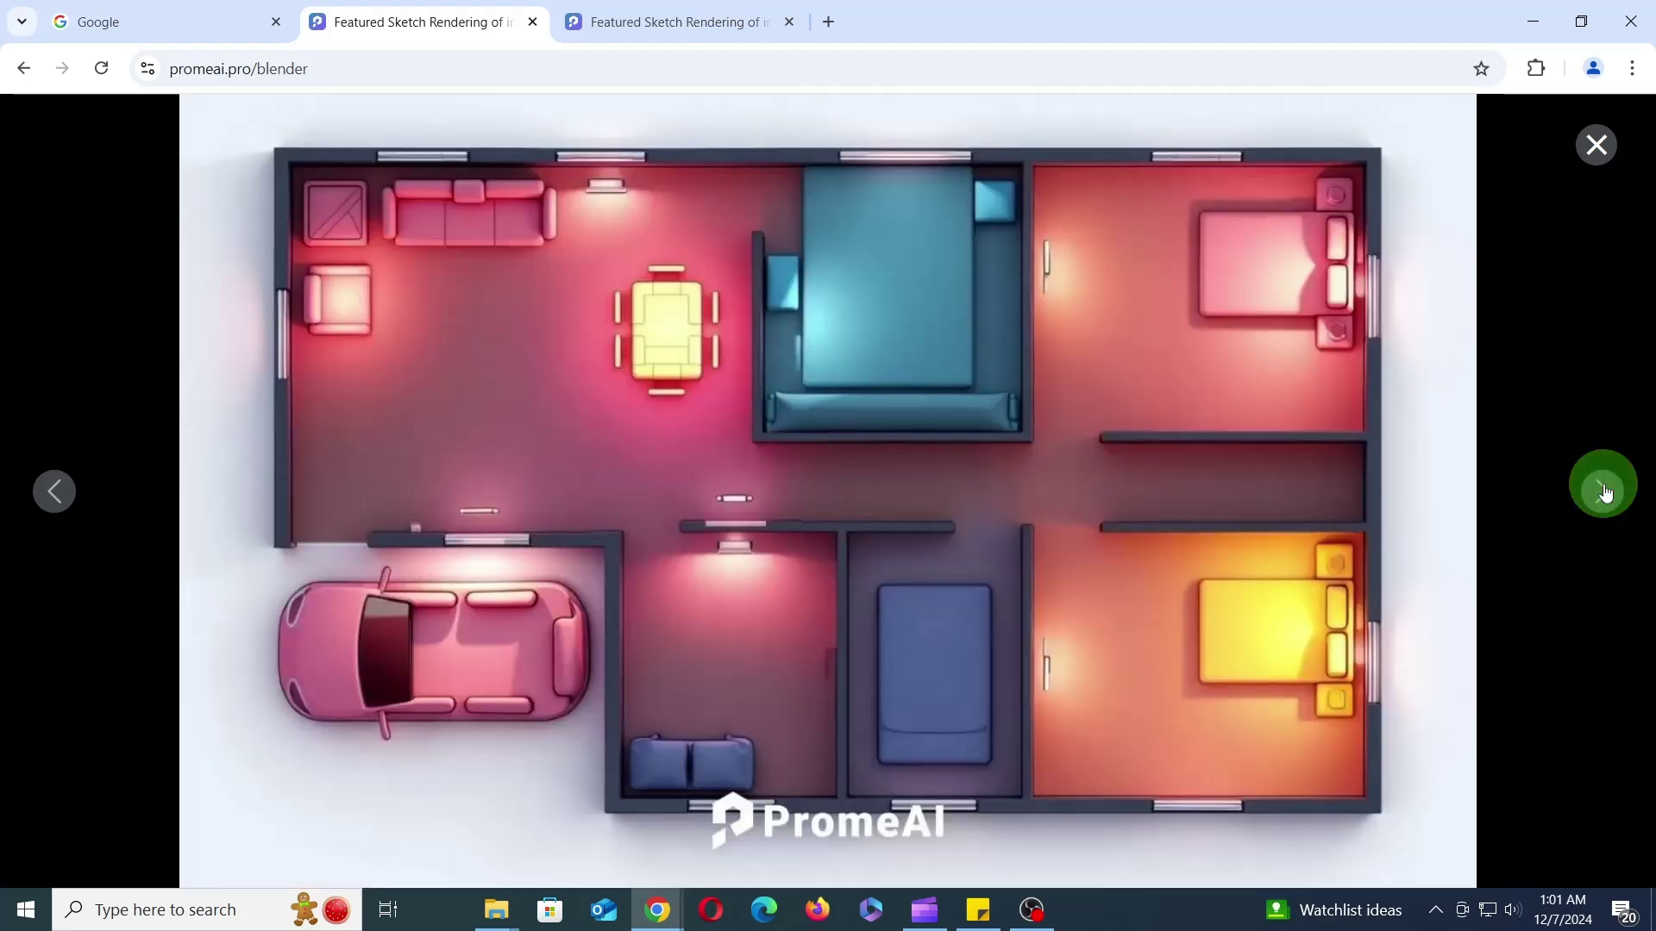
{"action": "left_click", "coordinate": [1605, 492]}
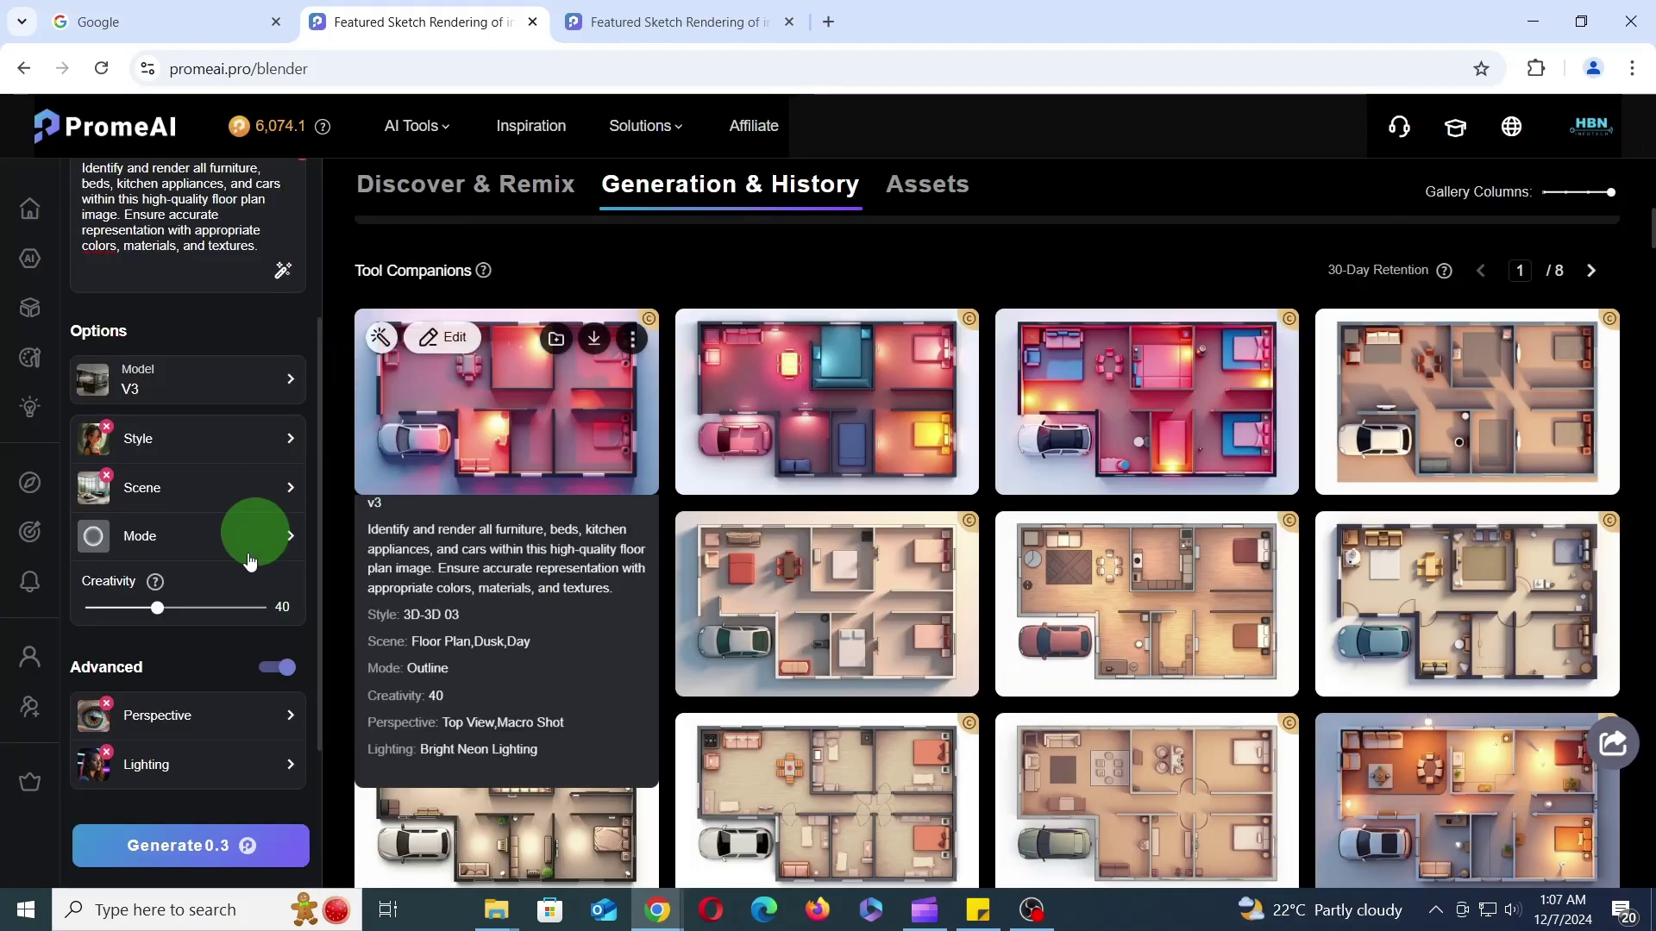
- Generate a batch of renders with Translucency lighting
{"action": "left_click", "coordinate": [177, 768]}
{"action": "scroll", "coordinate": [581, 554], "scroll_direction": "up", "scroll_amount": 5}
{"action": "left_click", "coordinate": [483, 584]}
{"action": "left_click", "coordinate": [207, 849]}
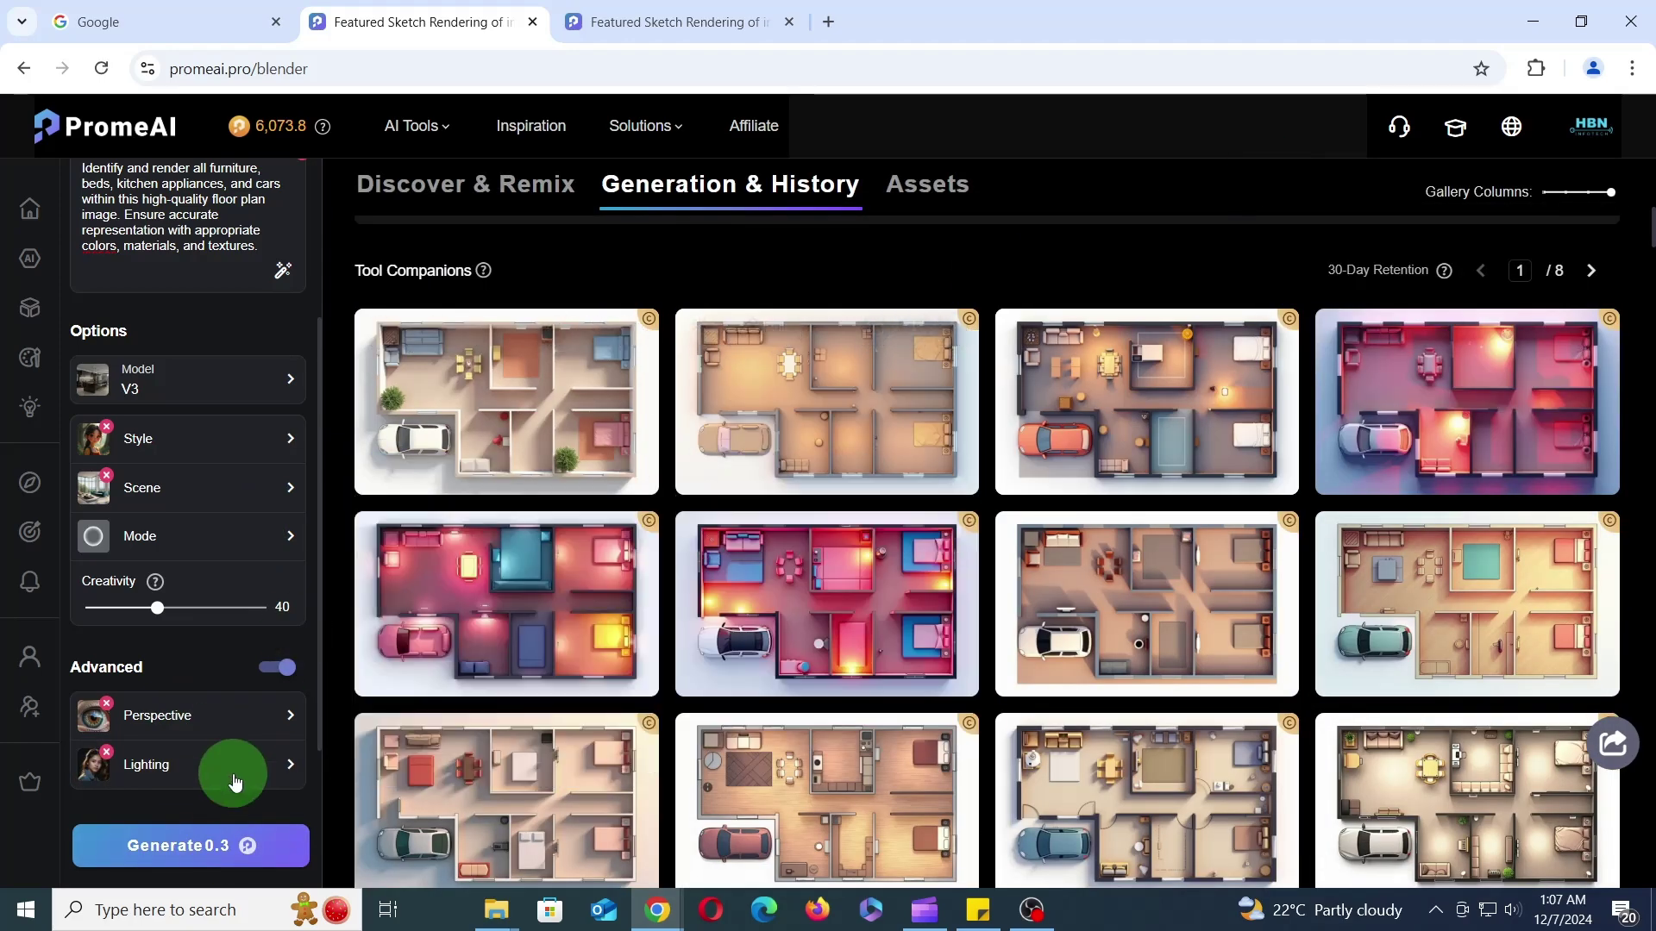
- Generate another batch with Glowing lighting
{"action": "left_click", "coordinate": [233, 782]}
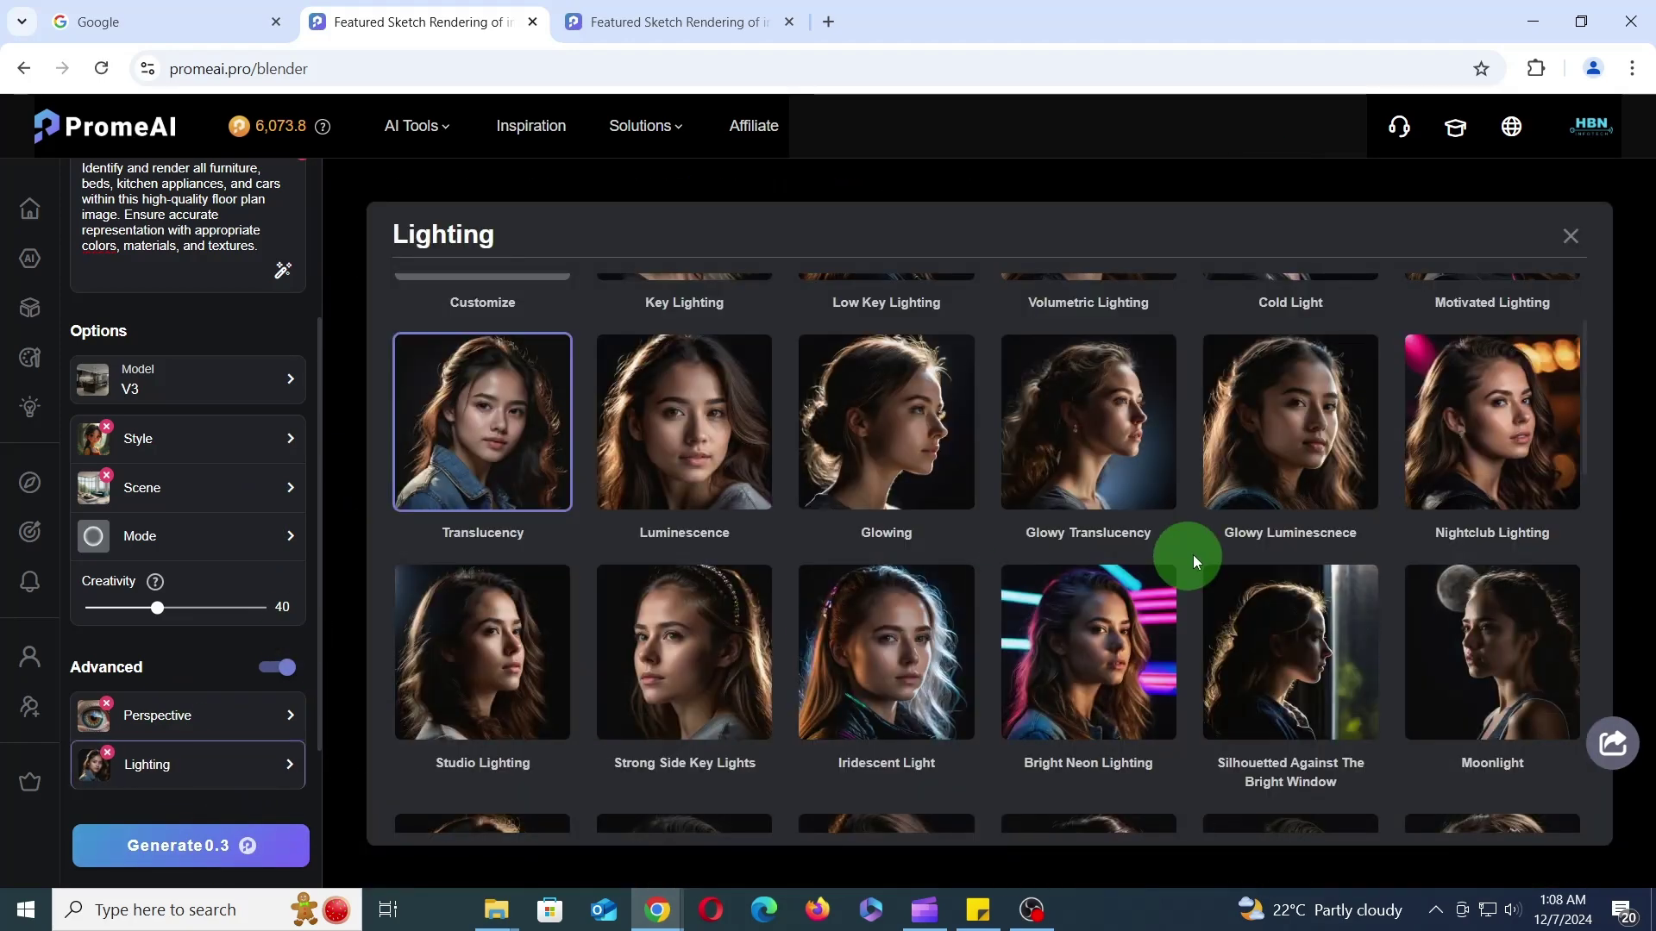
{"action": "scroll", "coordinate": [1190, 554], "scroll_direction": "up", "scroll_amount": 3}
{"action": "left_click", "coordinate": [877, 664]}
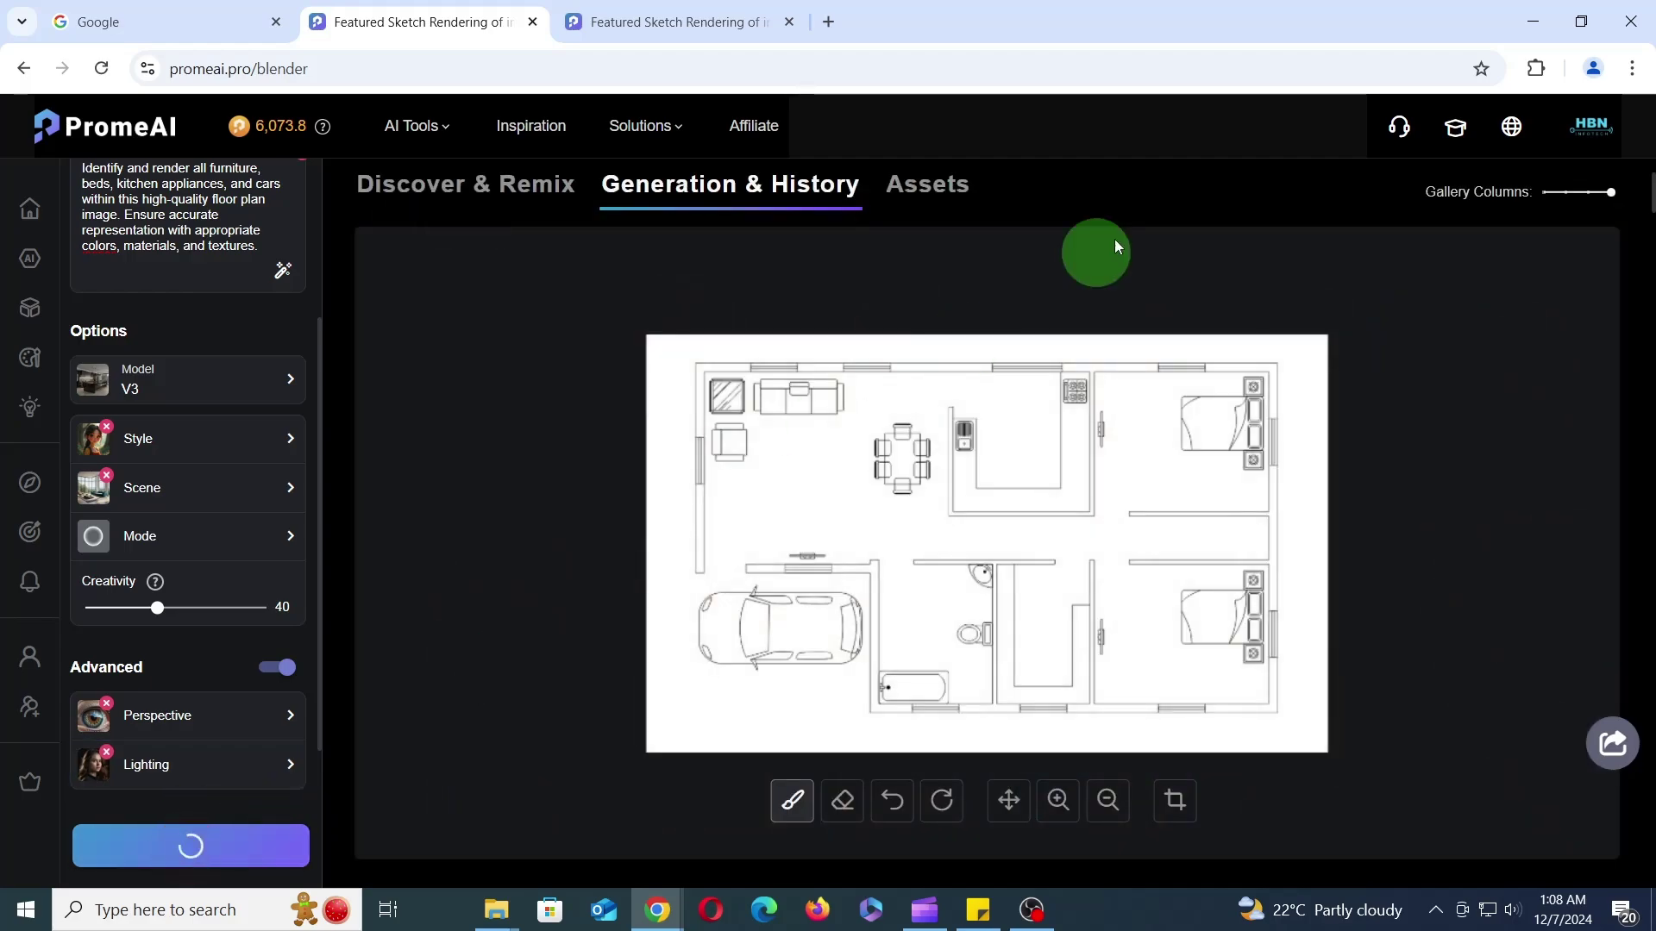
{"action": "left_click", "coordinate": [1280, 179]}
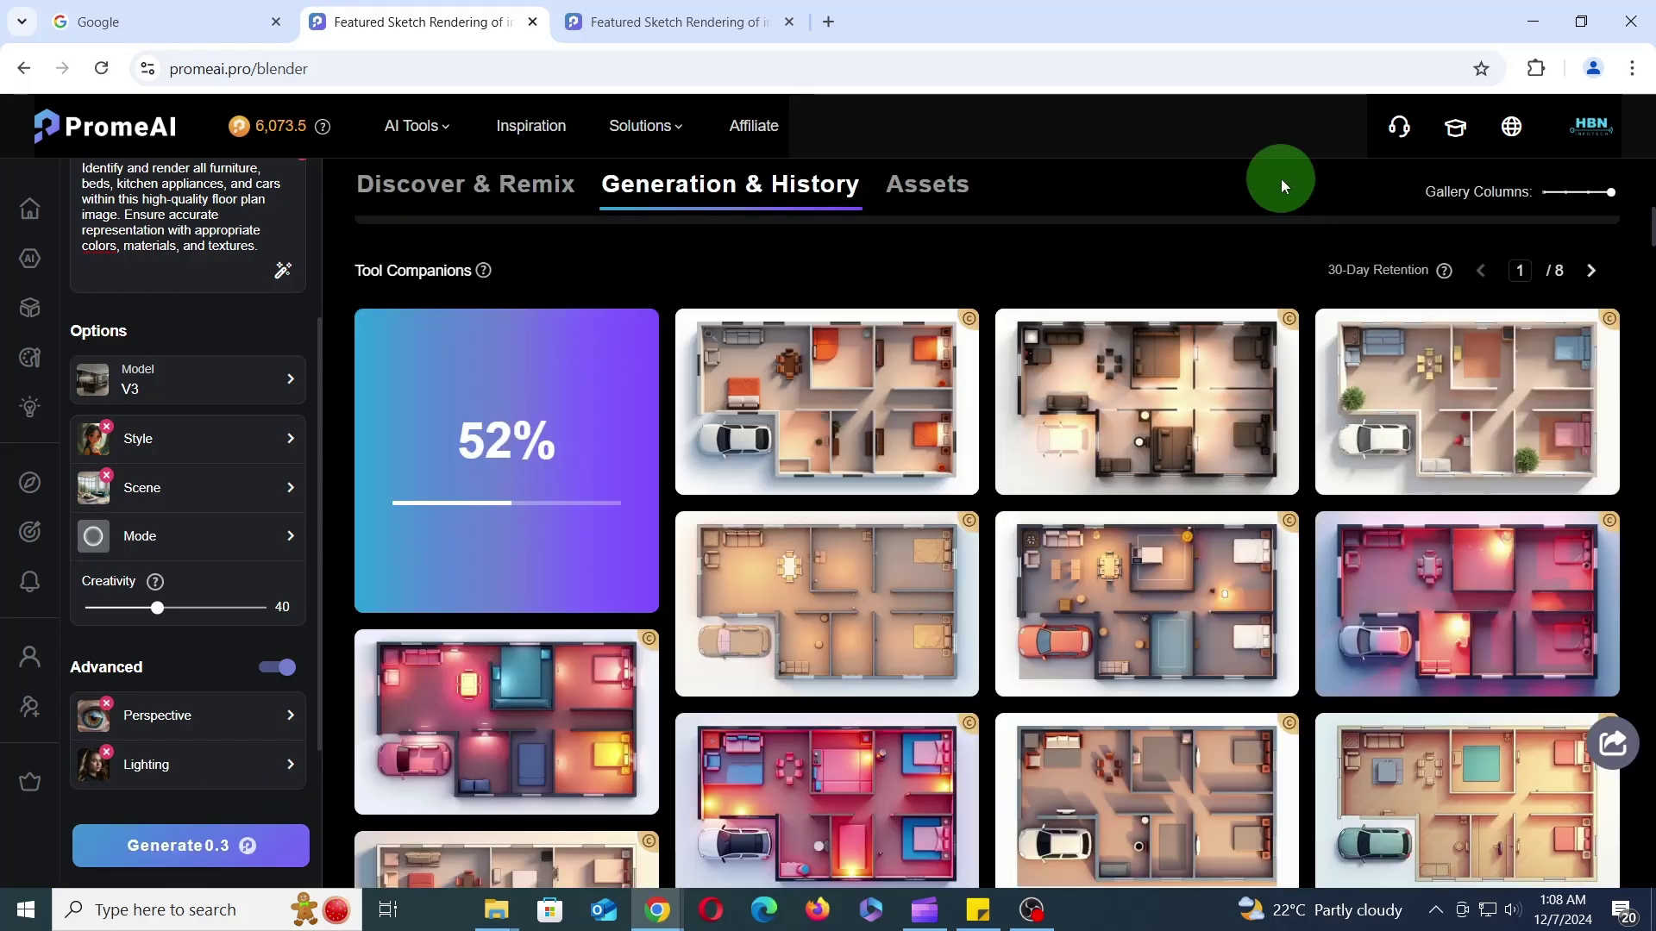
- Generate a batch with Accent Lighting and open the newest render full screen
{"action": "left_click", "coordinate": [205, 762]}
{"action": "scroll", "coordinate": [1441, 517], "scroll_direction": "down", "scroll_amount": 10}
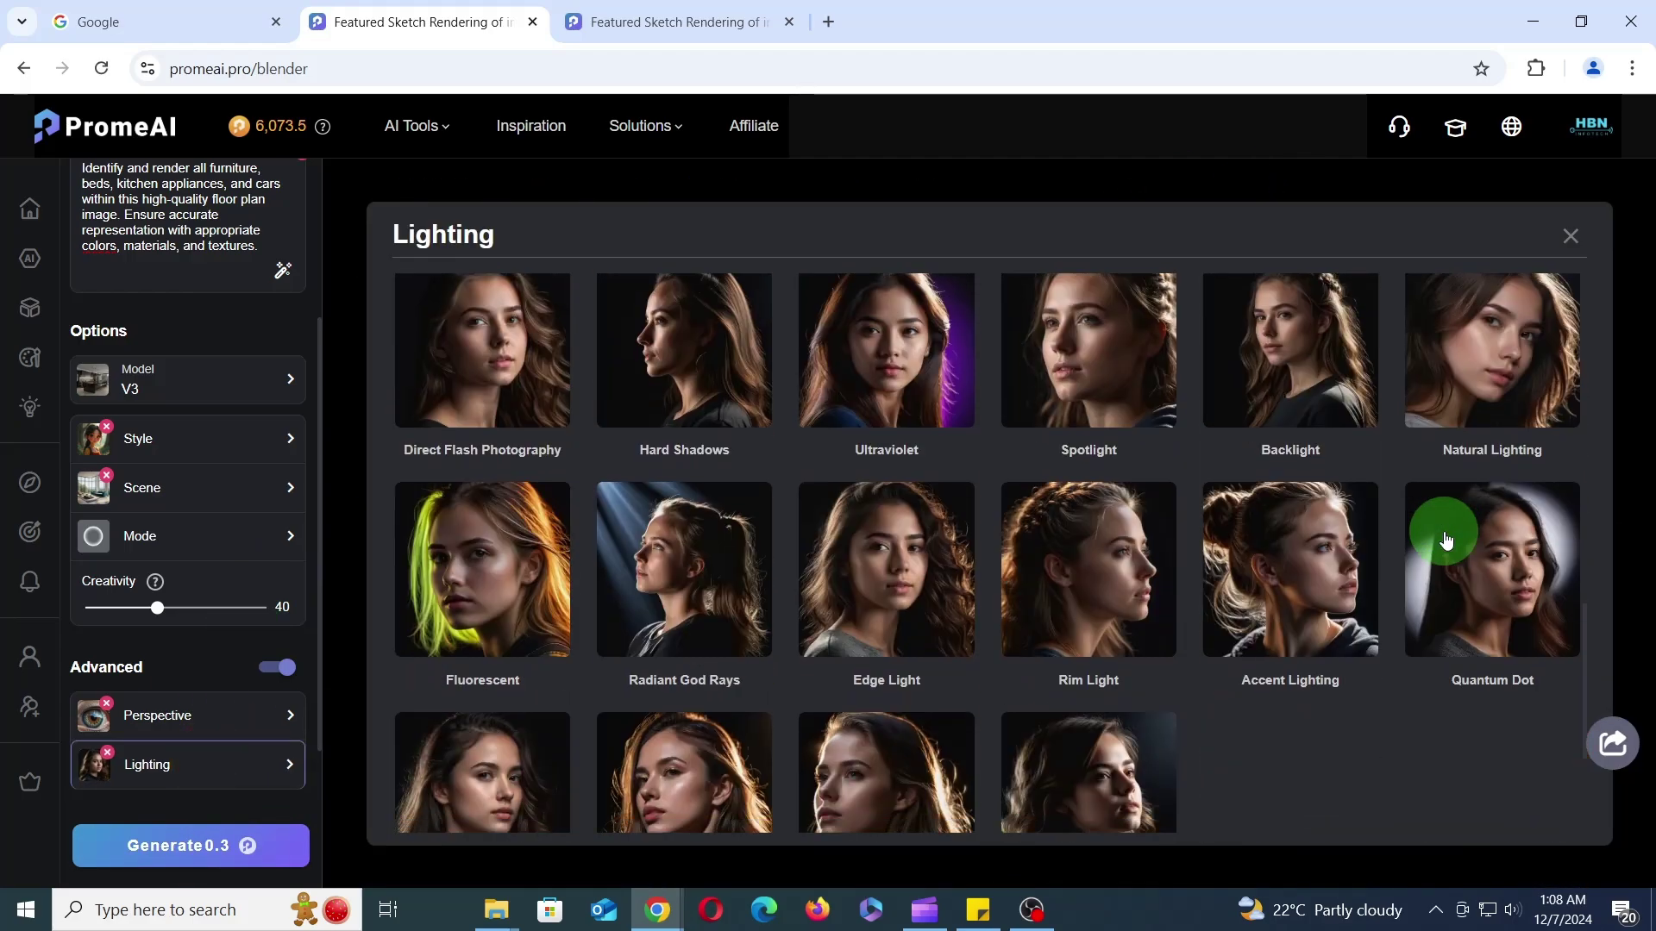
{"action": "left_click", "coordinate": [1317, 492]}
{"action": "left_click", "coordinate": [222, 843]}
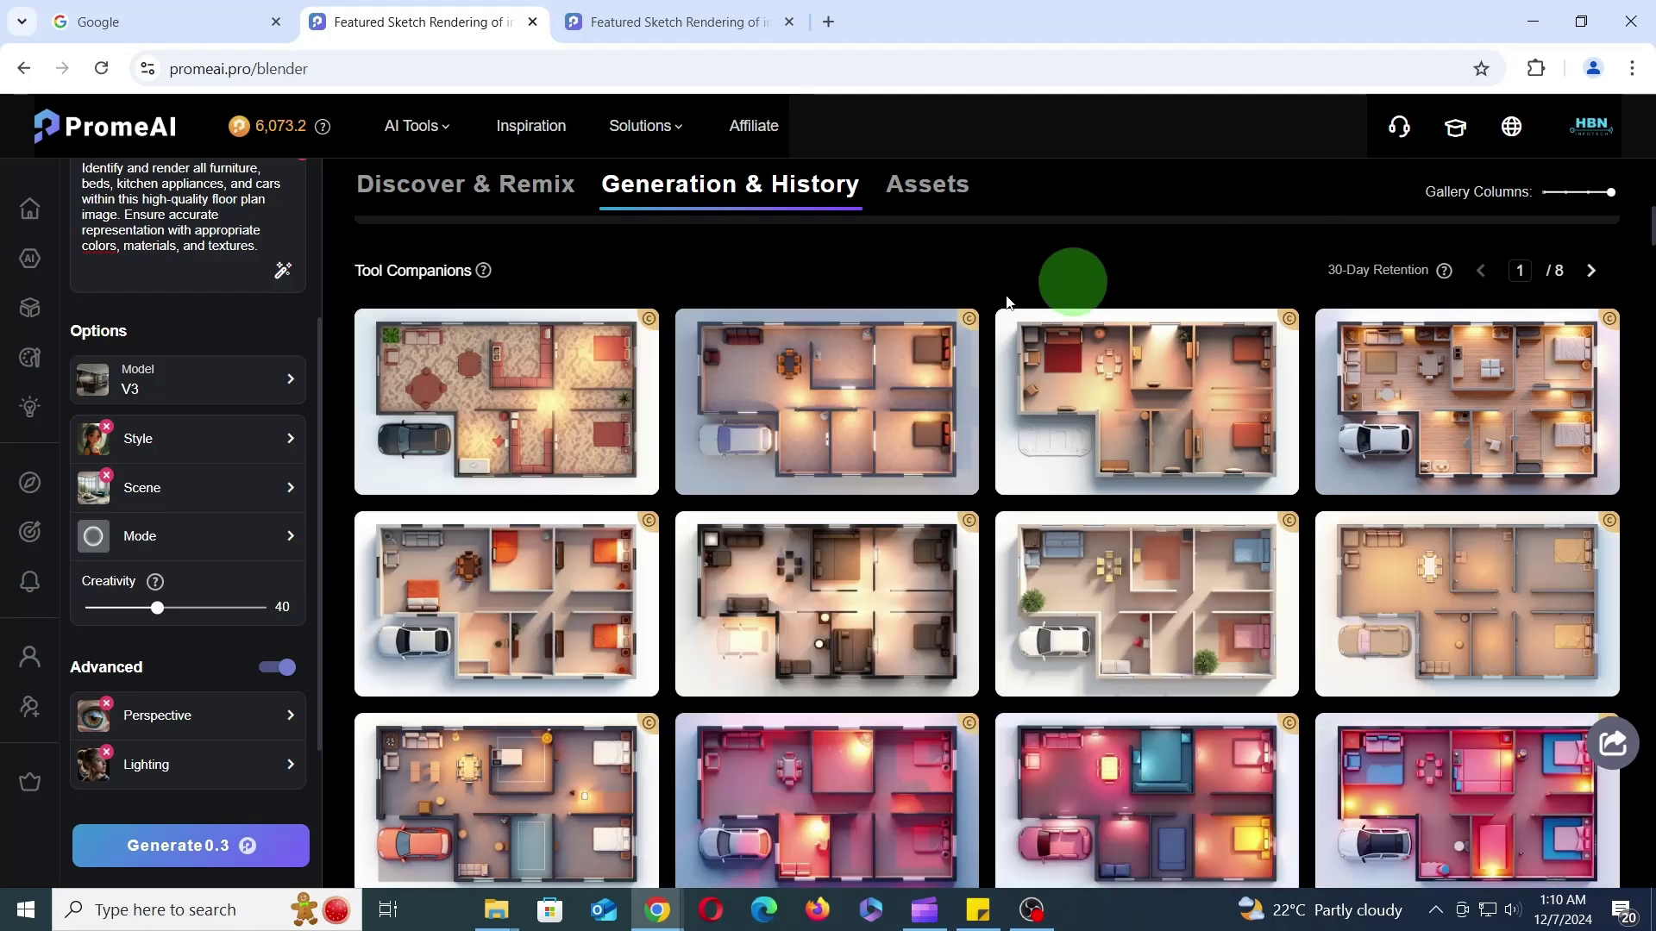
{"action": "left_click", "coordinate": [535, 370]}
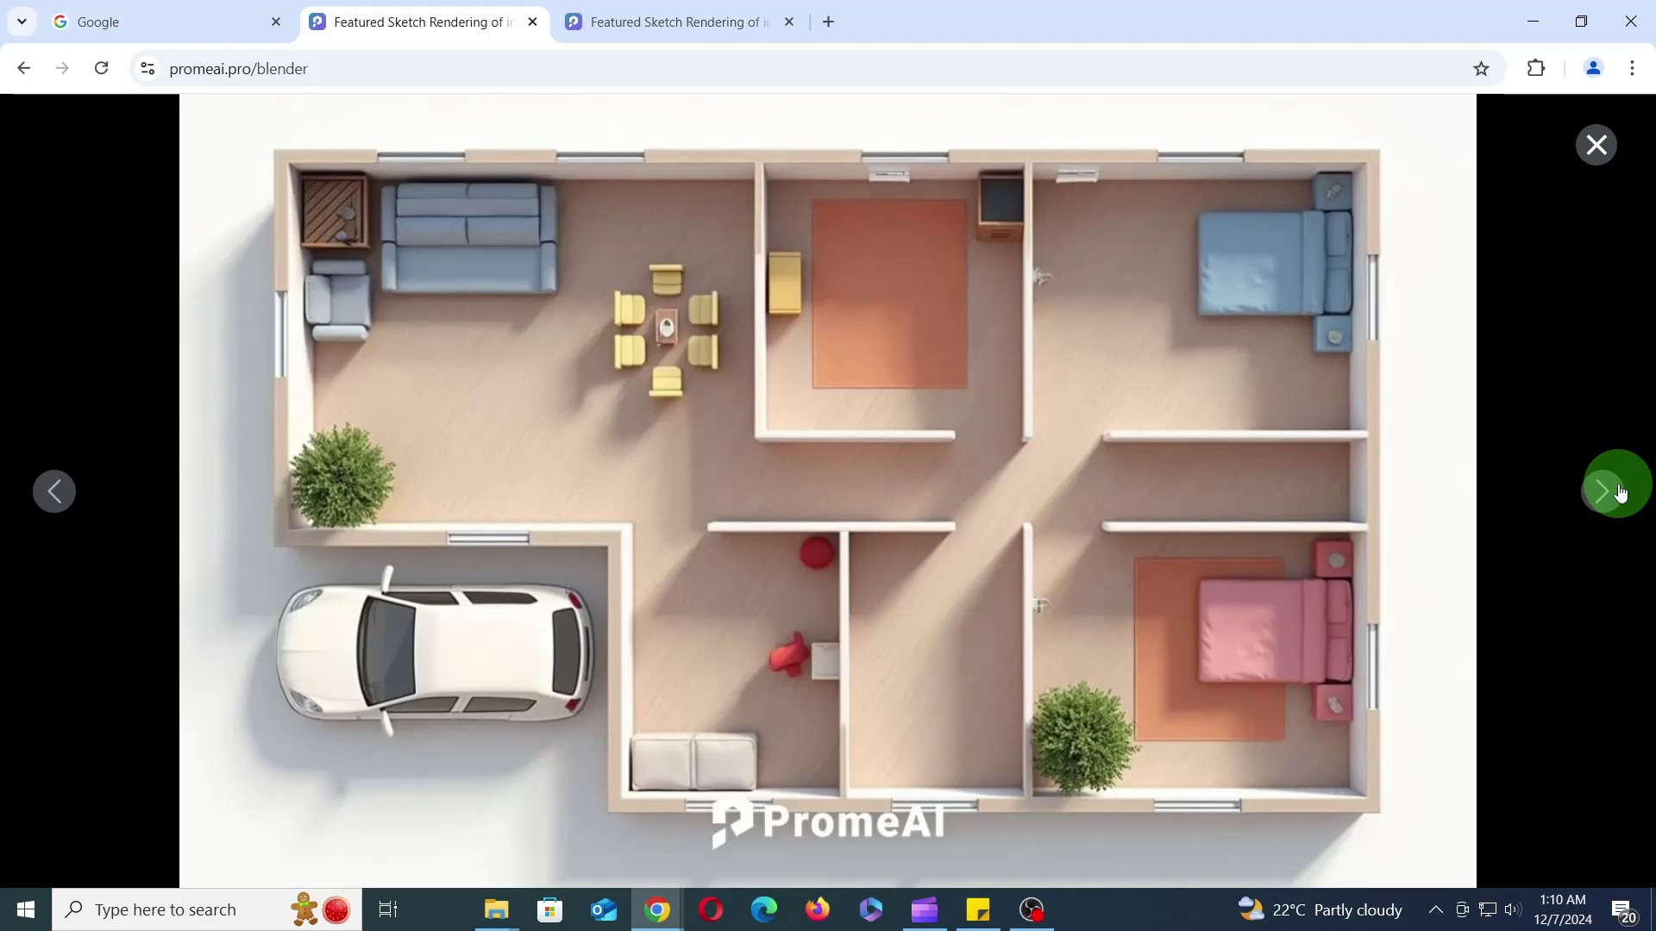
{"action": "left_click", "coordinate": [1620, 492]}
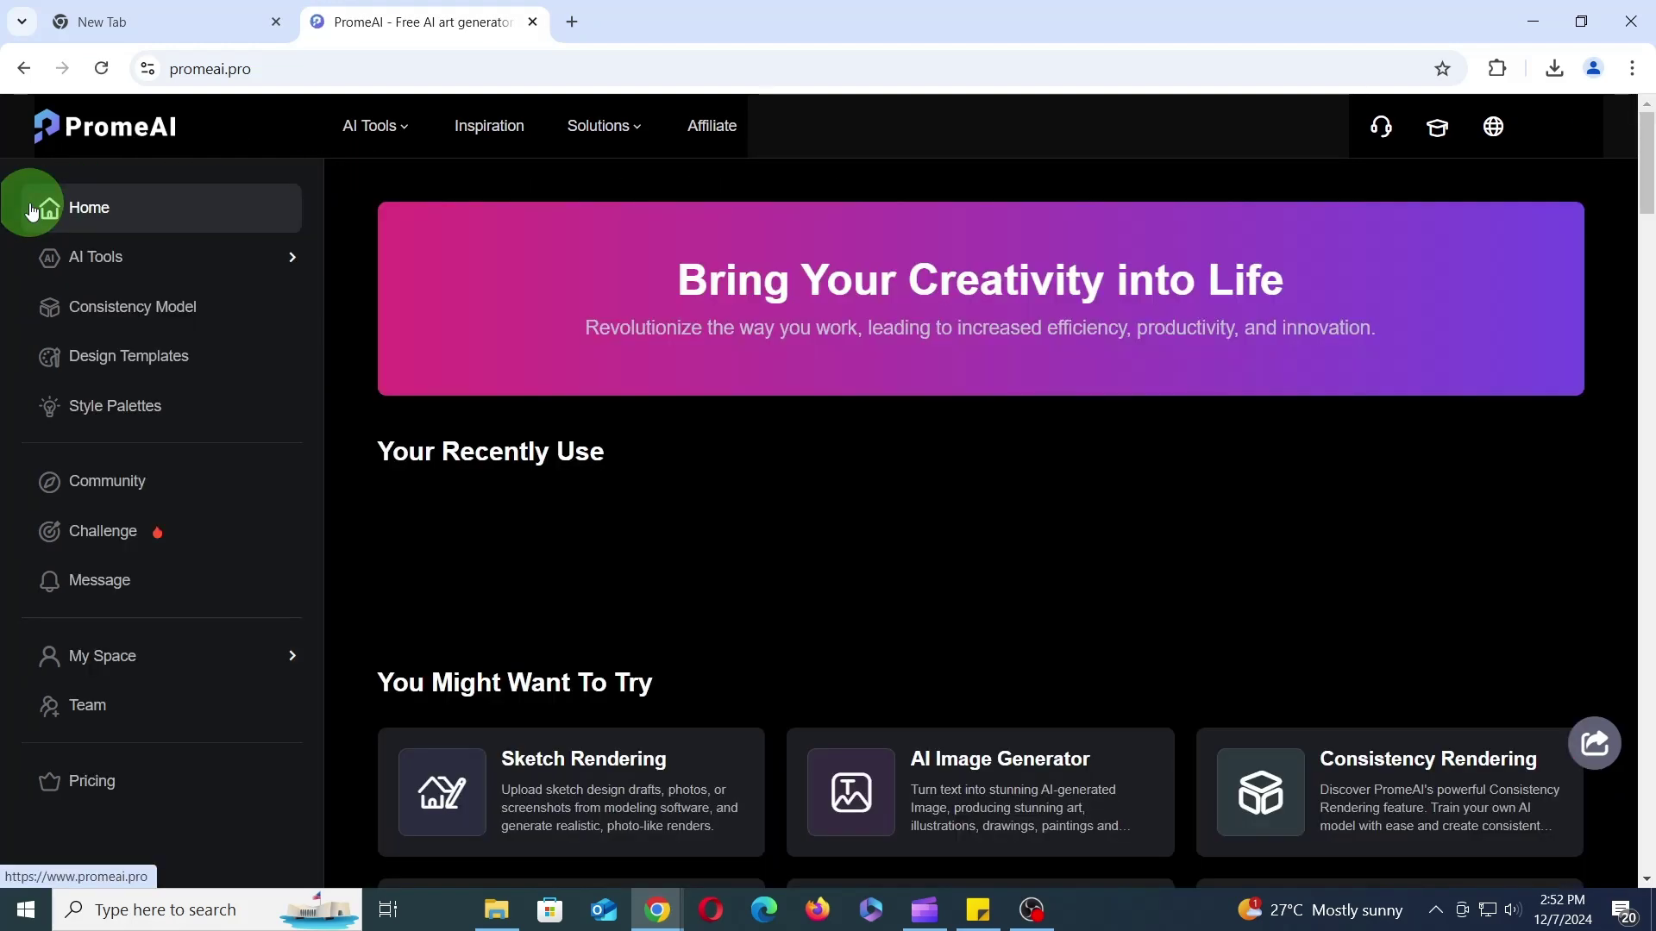
- Reopen Sketch Rendering from recently used tools and scroll through its Generation & History renders
{"action": "scroll", "coordinate": [535, 504], "scroll_direction": "down", "scroll_amount": 2}
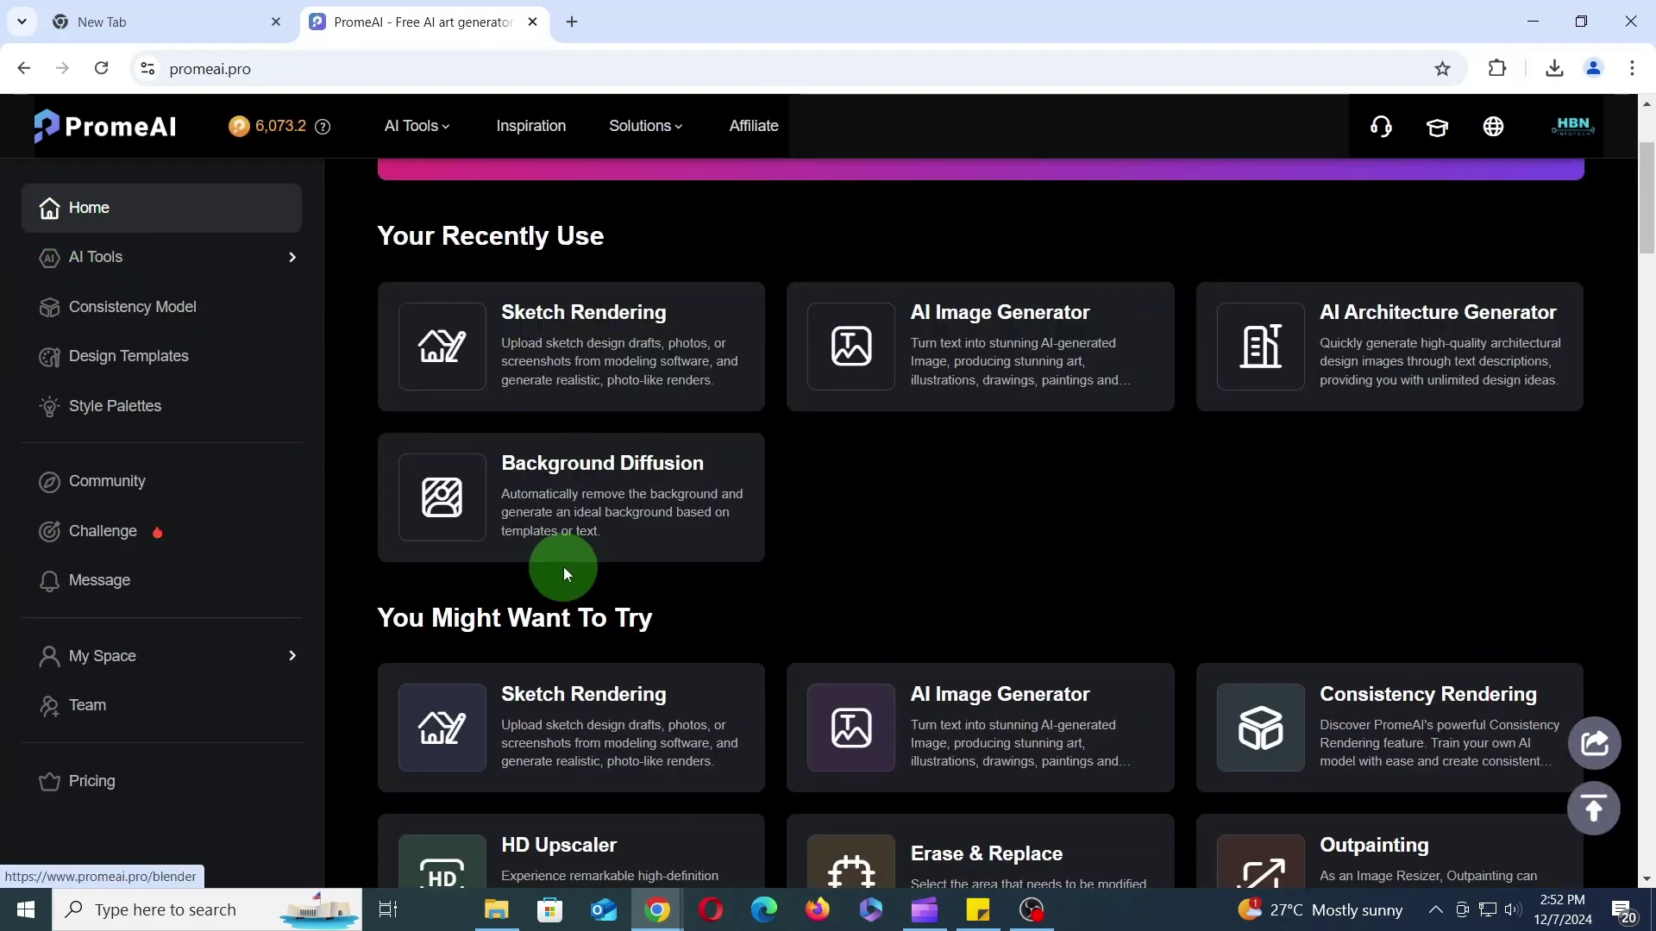
{"action": "left_click", "coordinate": [593, 375]}
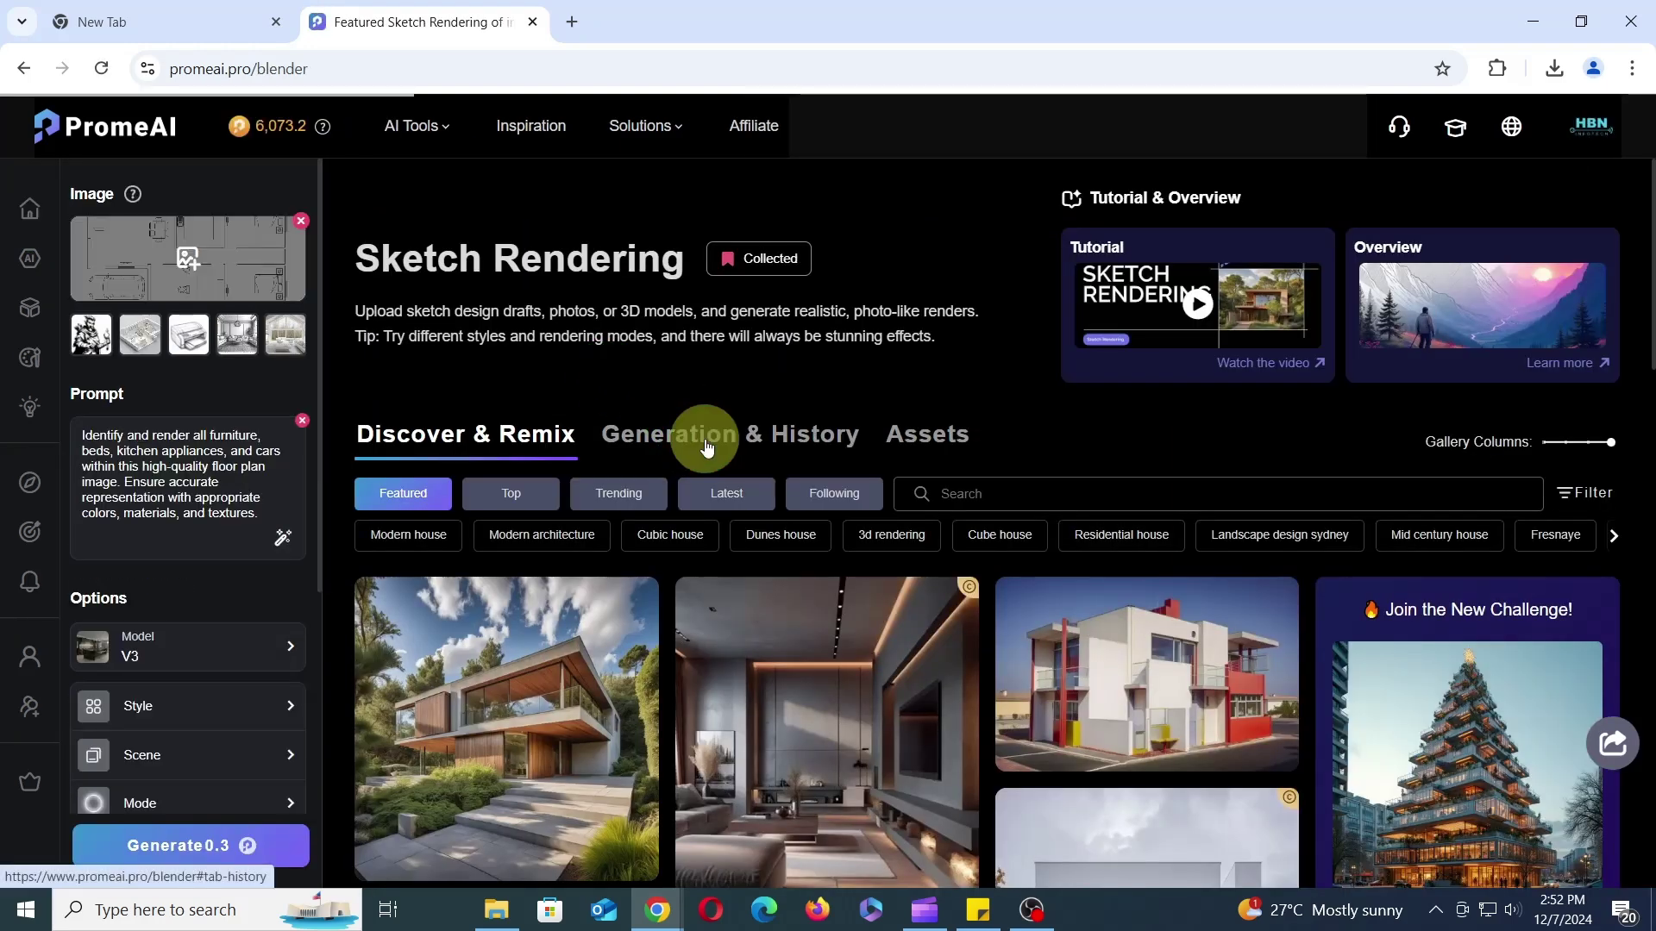
{"action": "left_click", "coordinate": [706, 446]}
{"action": "scroll", "coordinate": [972, 425], "scroll_direction": "down", "scroll_amount": 10}
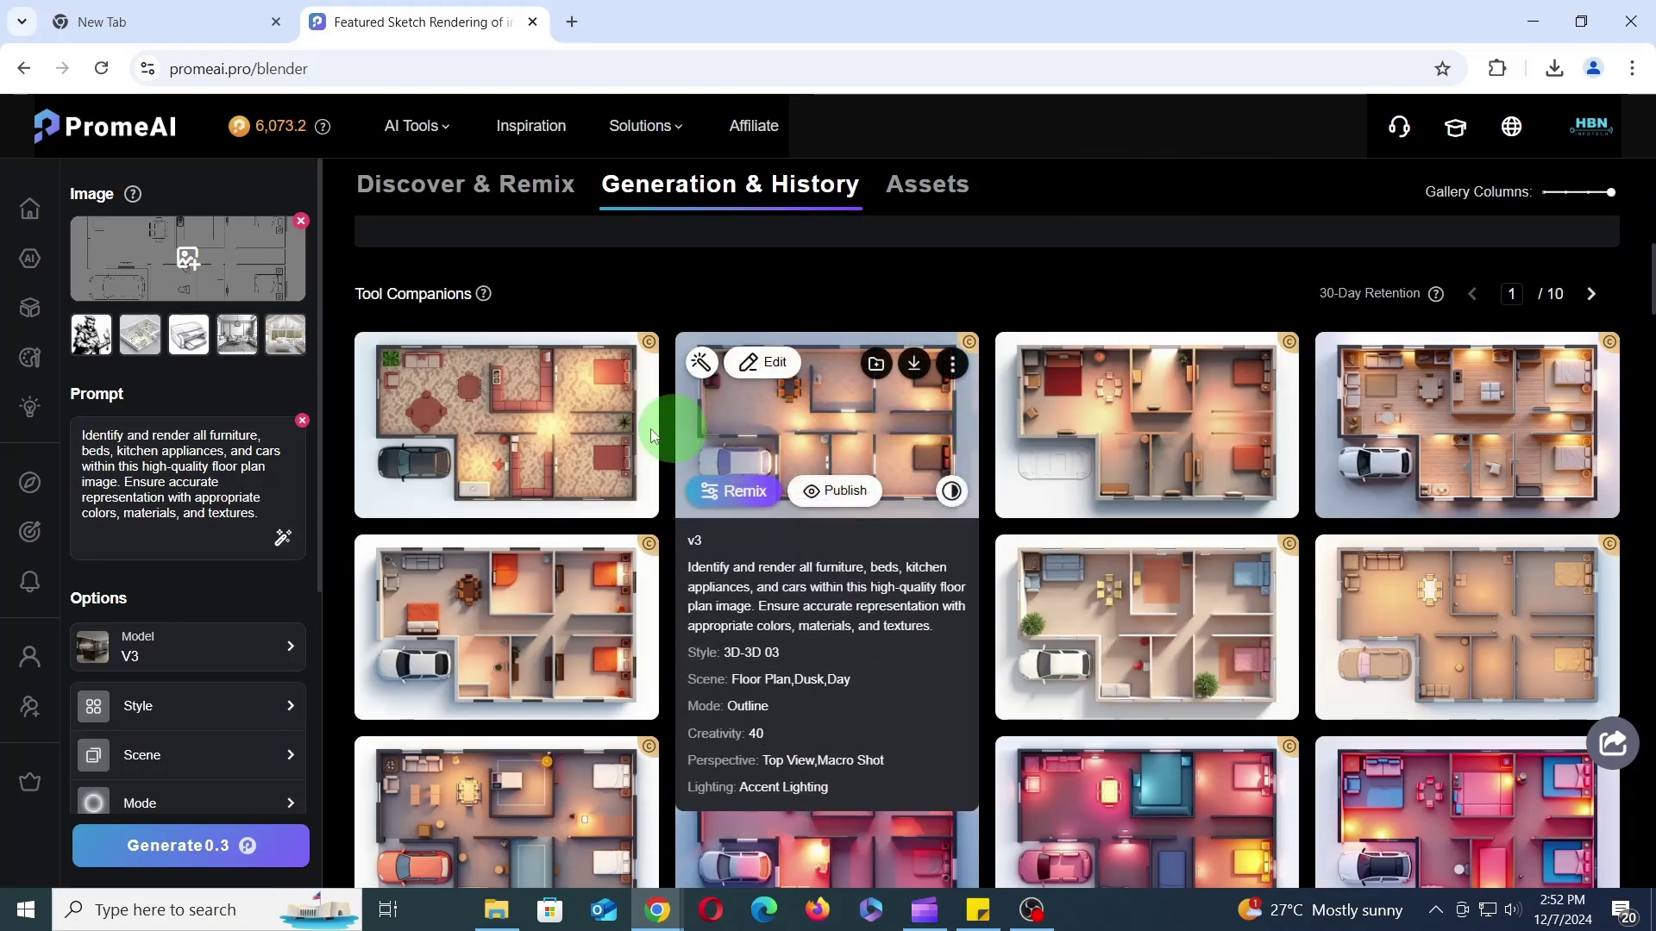
{"action": "scroll", "coordinate": [1198, 495], "scroll_direction": "down", "scroll_amount": 3}
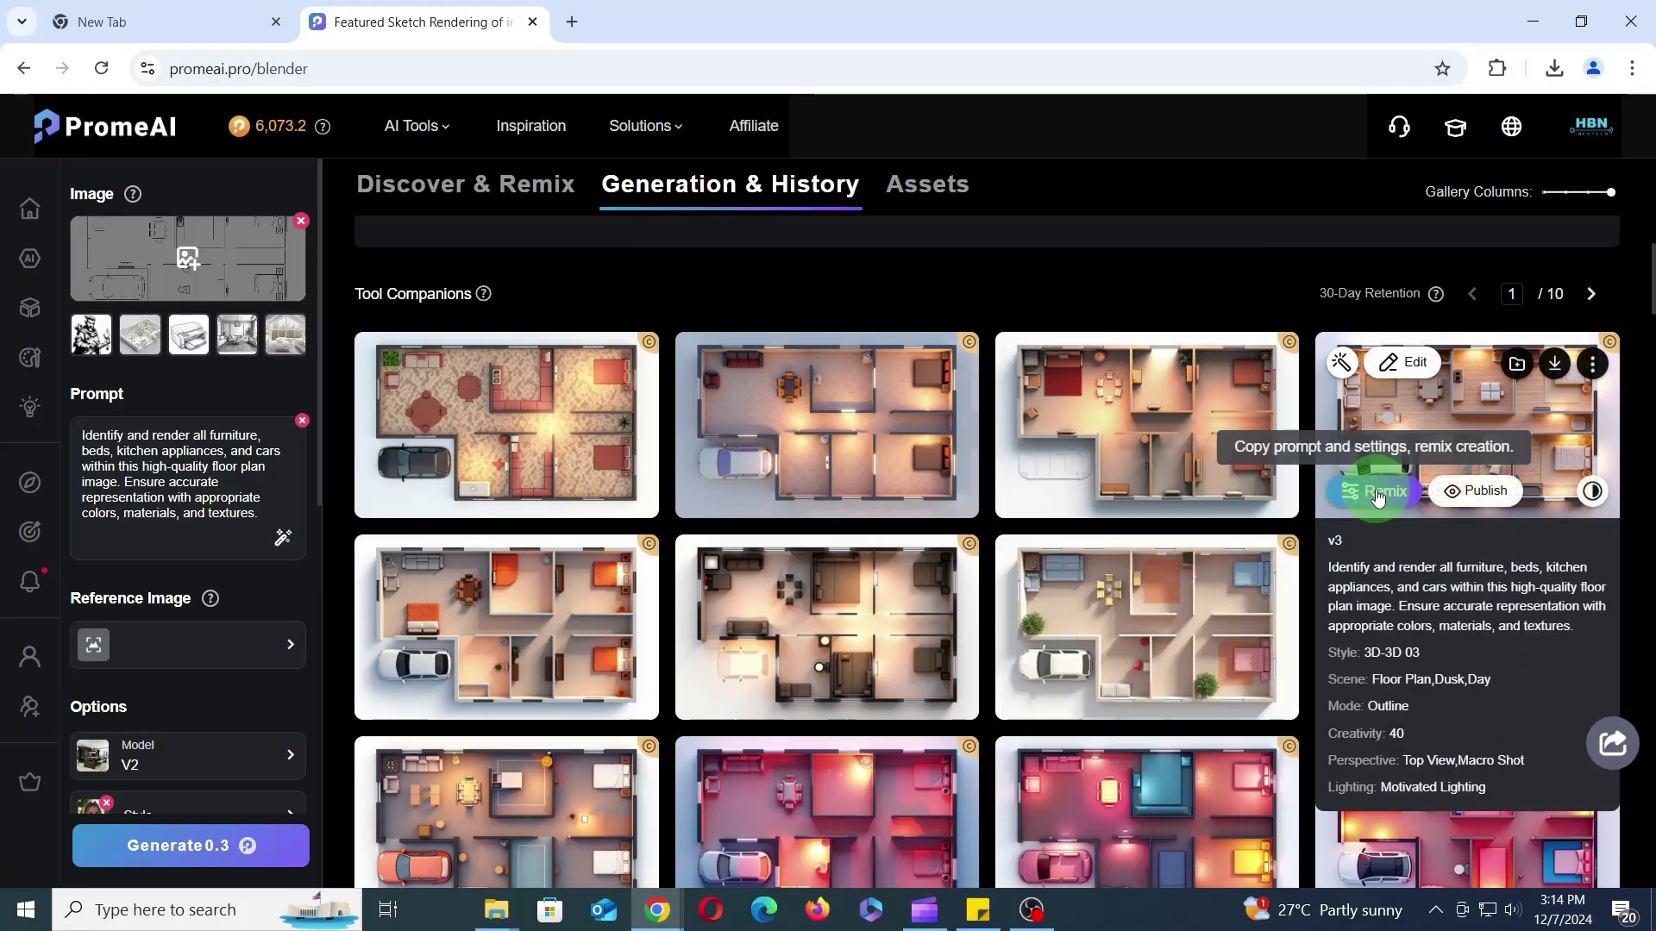
- Remix an earlier render using the uploaded sketch 000000 and generate new floor plans
{"action": "left_click", "coordinate": [1377, 495]}
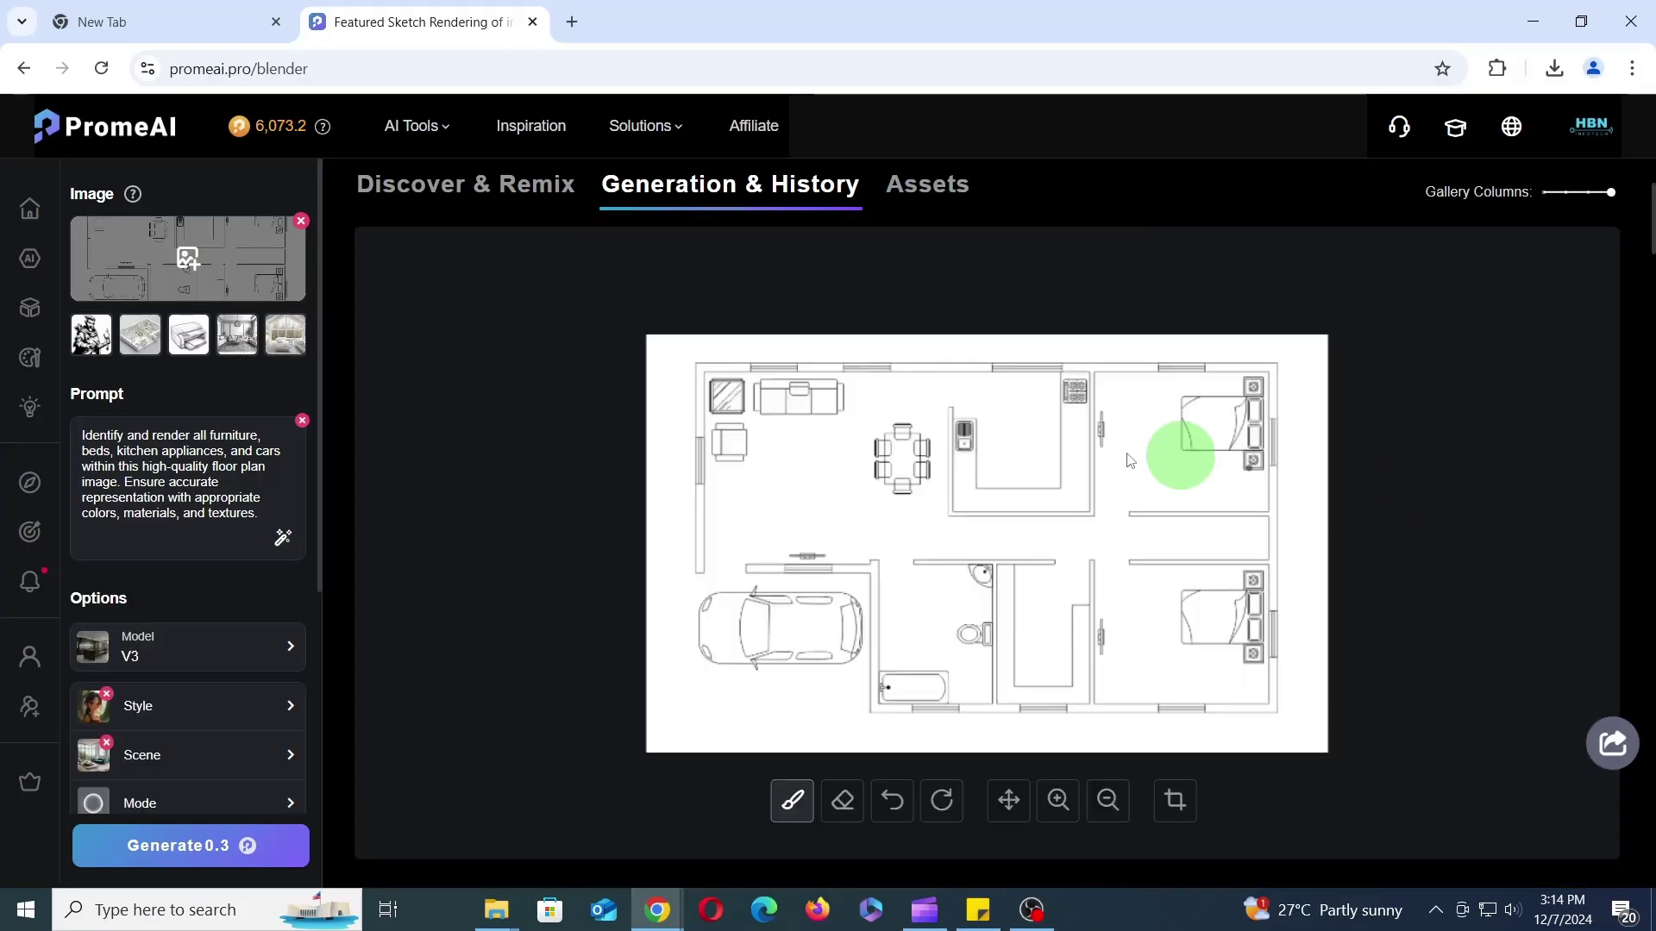
{"action": "left_click", "coordinate": [192, 254]}
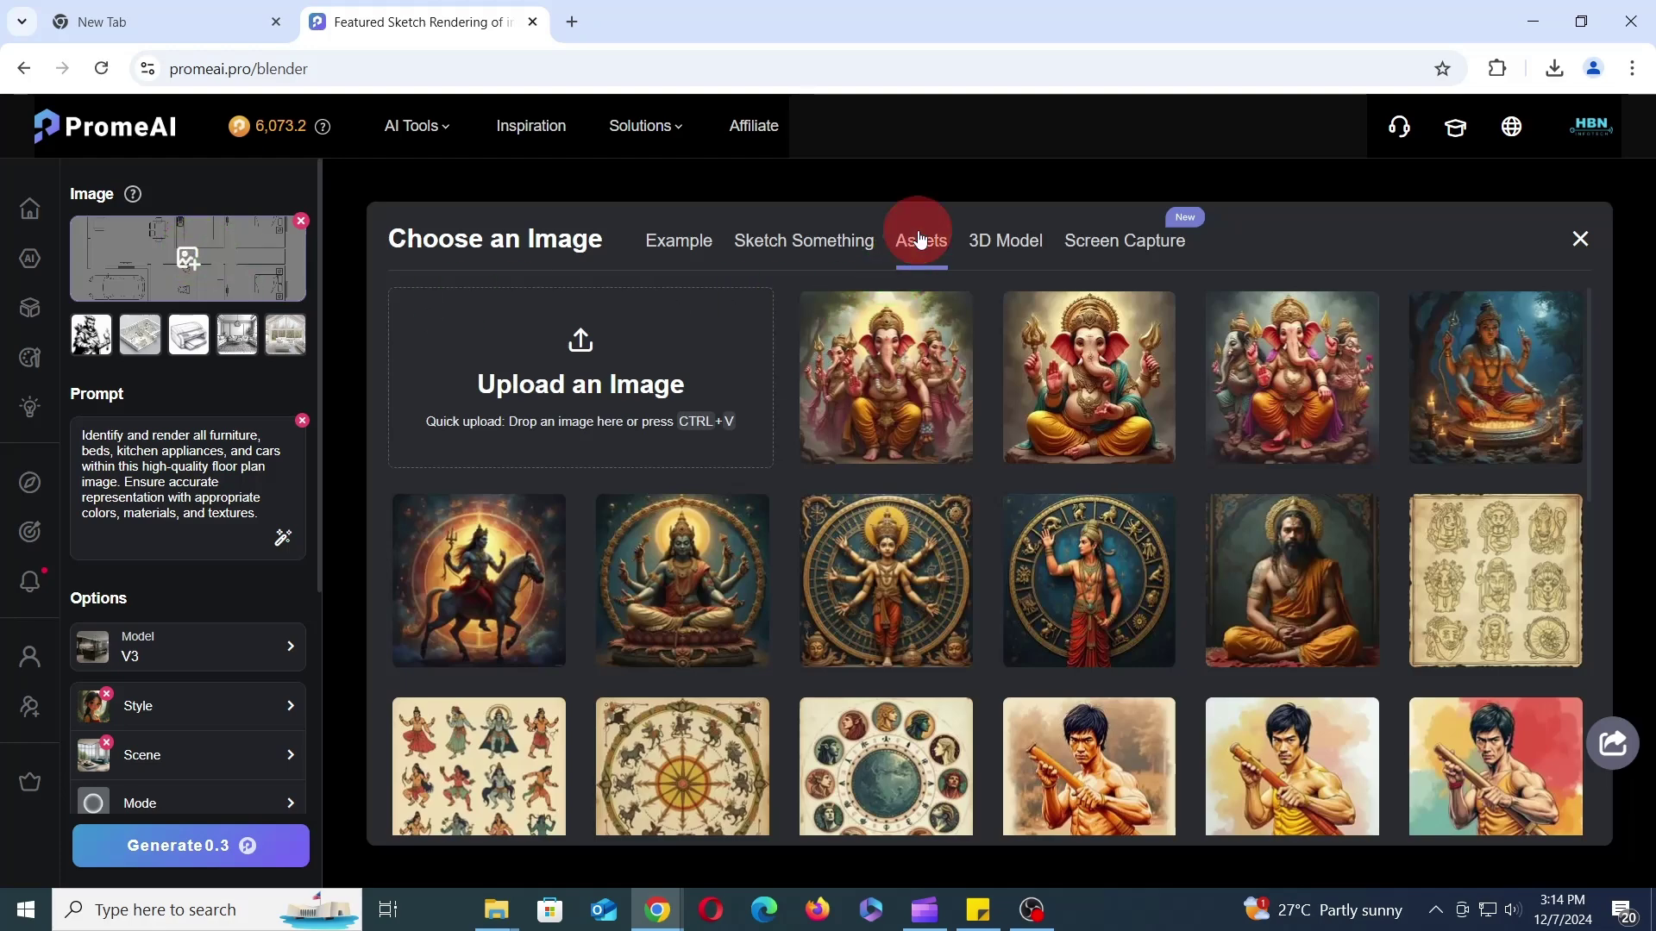
{"action": "left_click", "coordinate": [592, 347]}
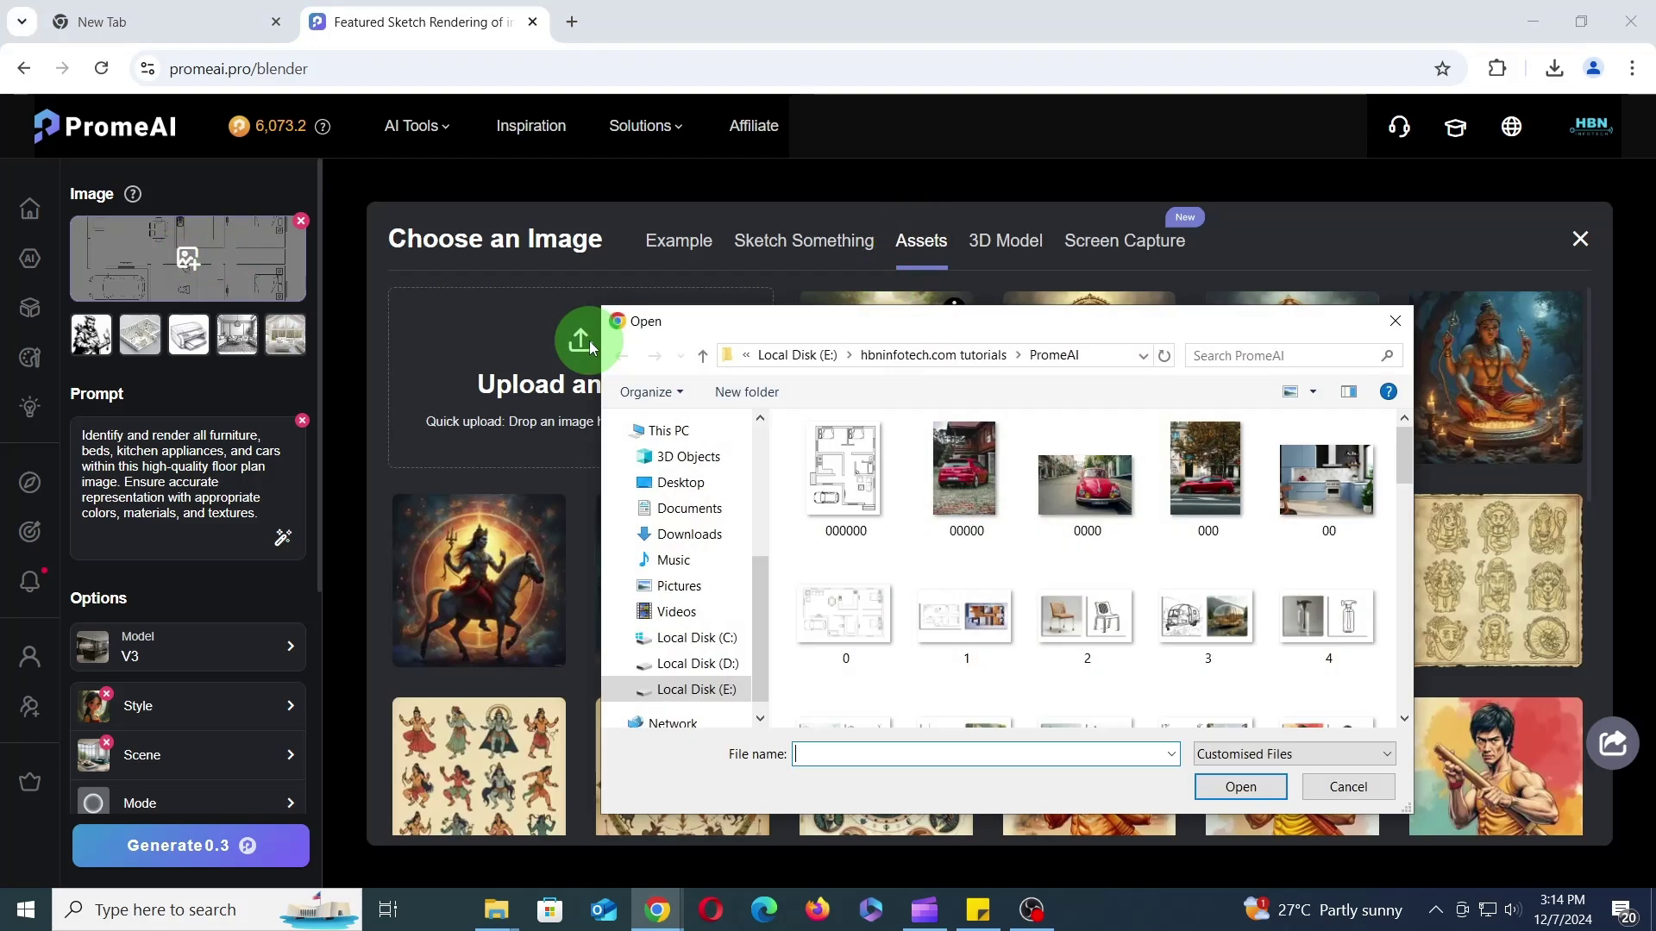
{"action": "left_click", "coordinate": [845, 479]}
{"action": "left_click", "coordinate": [1239, 788]}
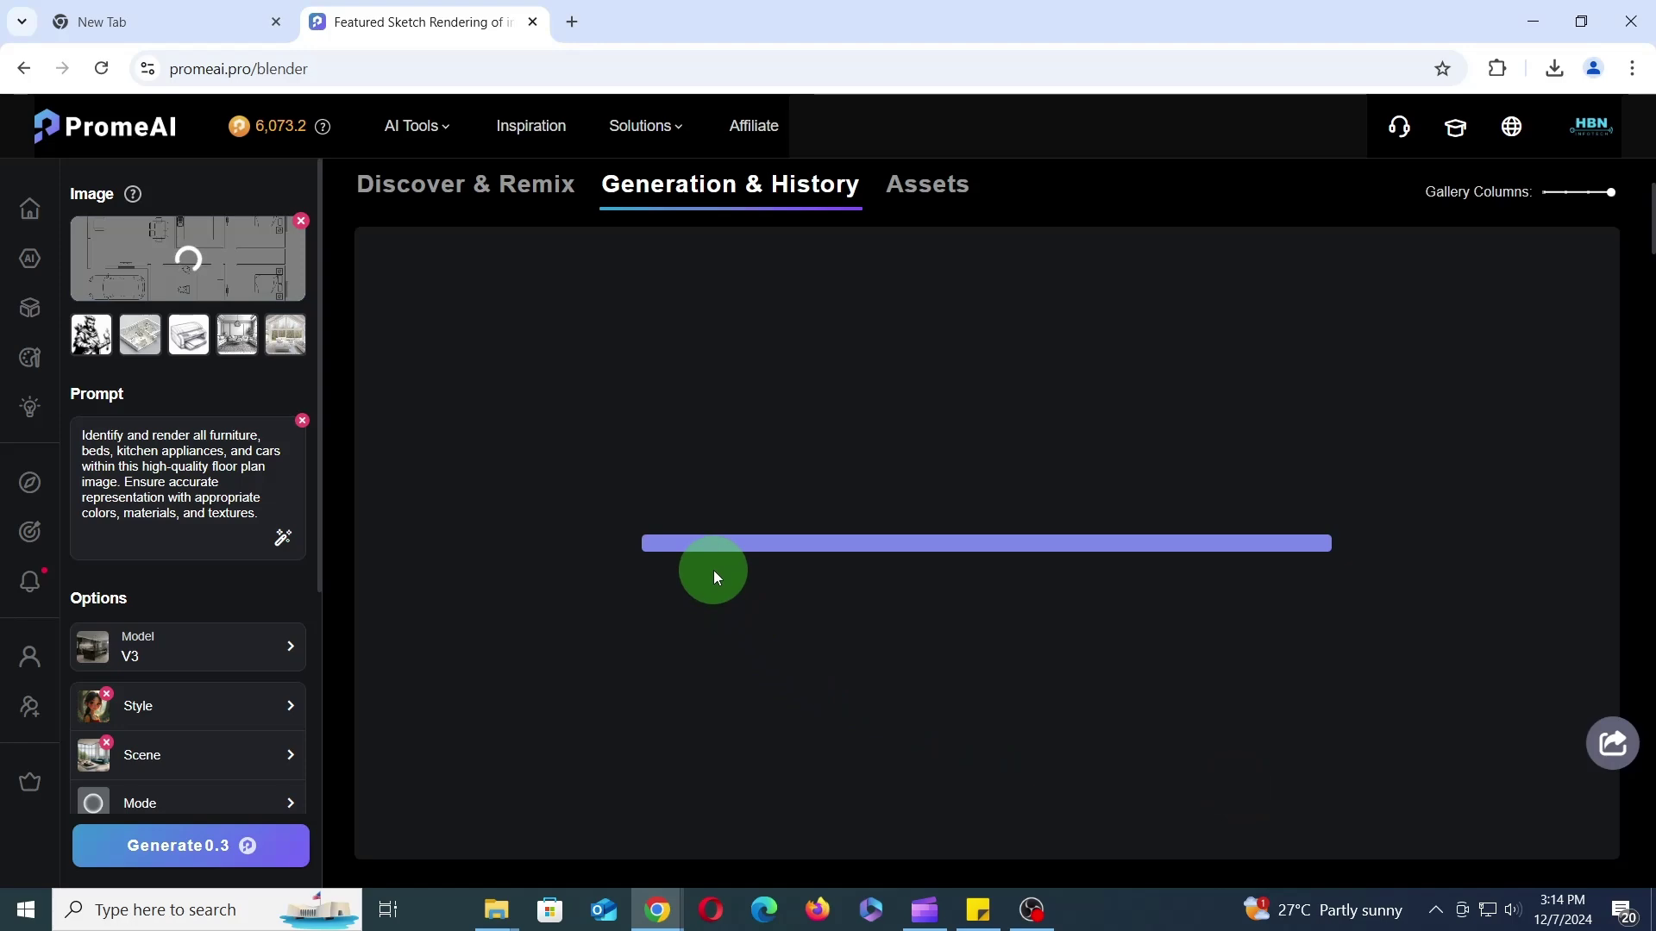
{"action": "left_click", "coordinate": [192, 843]}
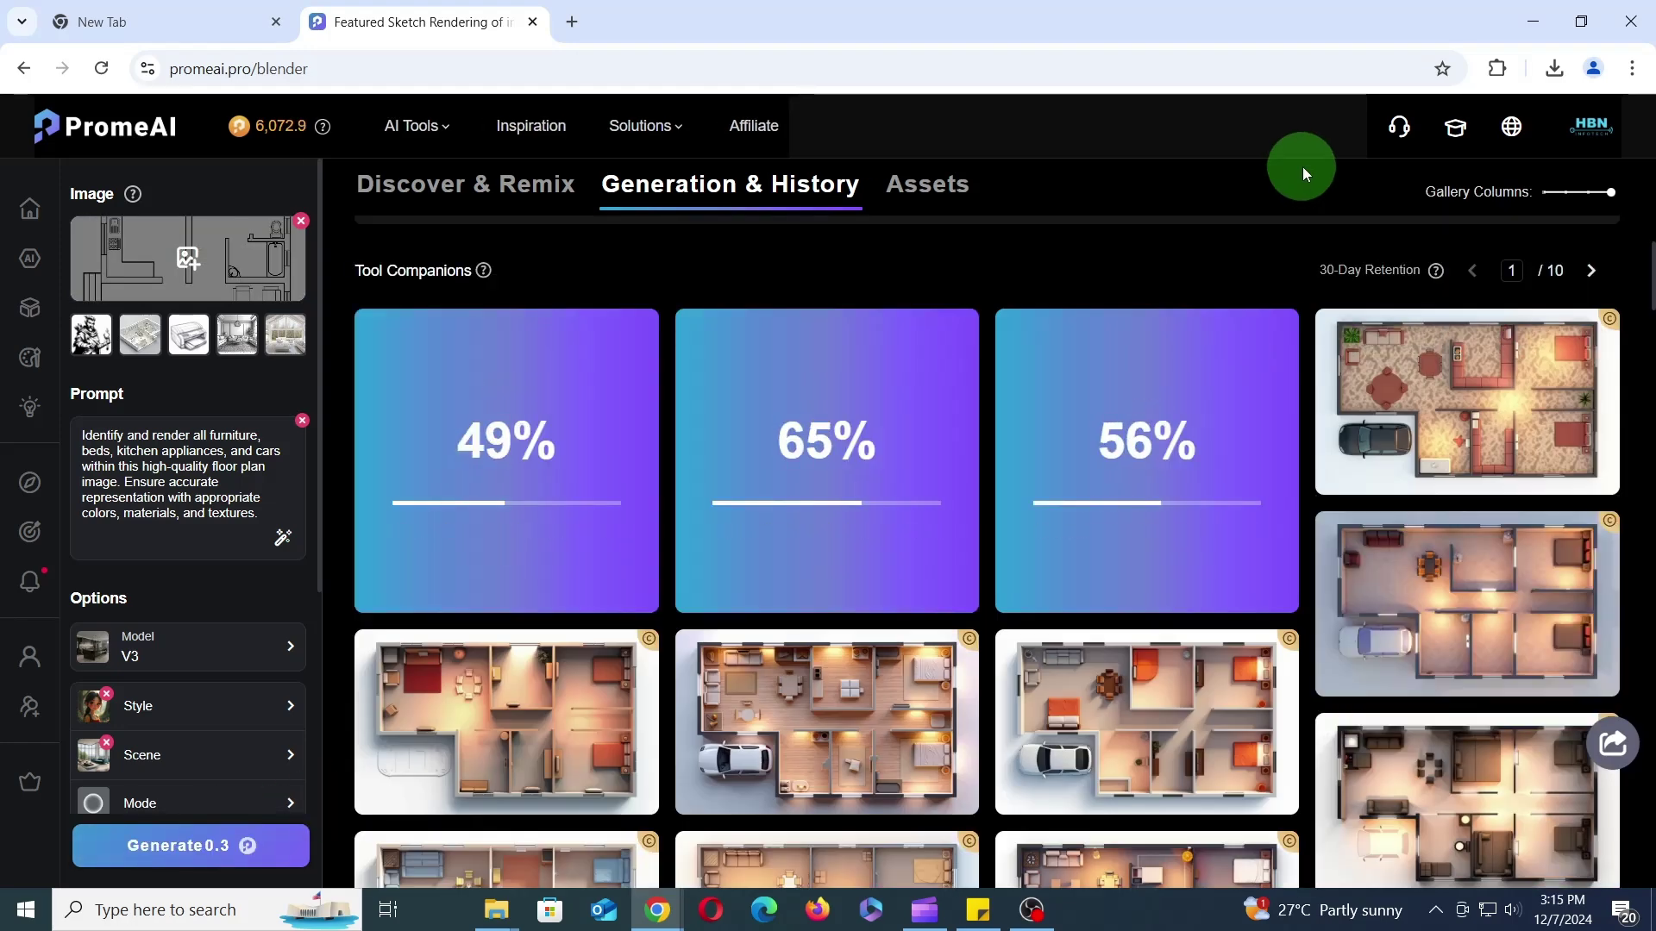
- View the freshly generated renders full screen, stepping through the batch
{"action": "left_click", "coordinate": [573, 443]}
{"action": "left_click", "coordinate": [1607, 493]}
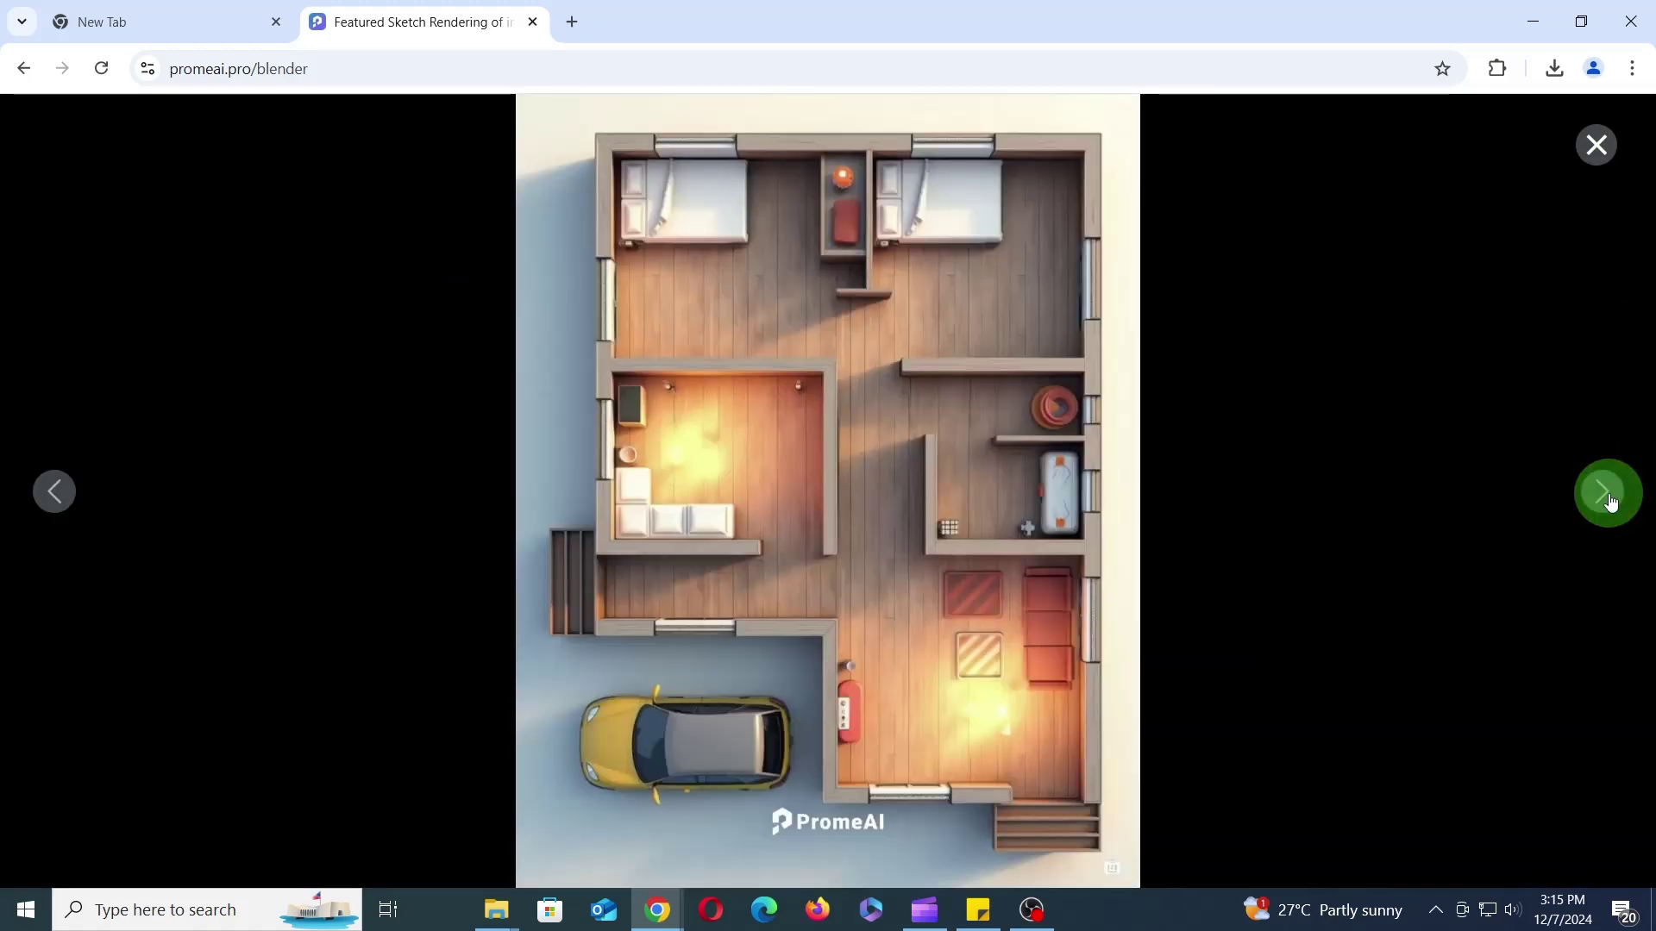
{"action": "left_click", "coordinate": [1609, 497]}
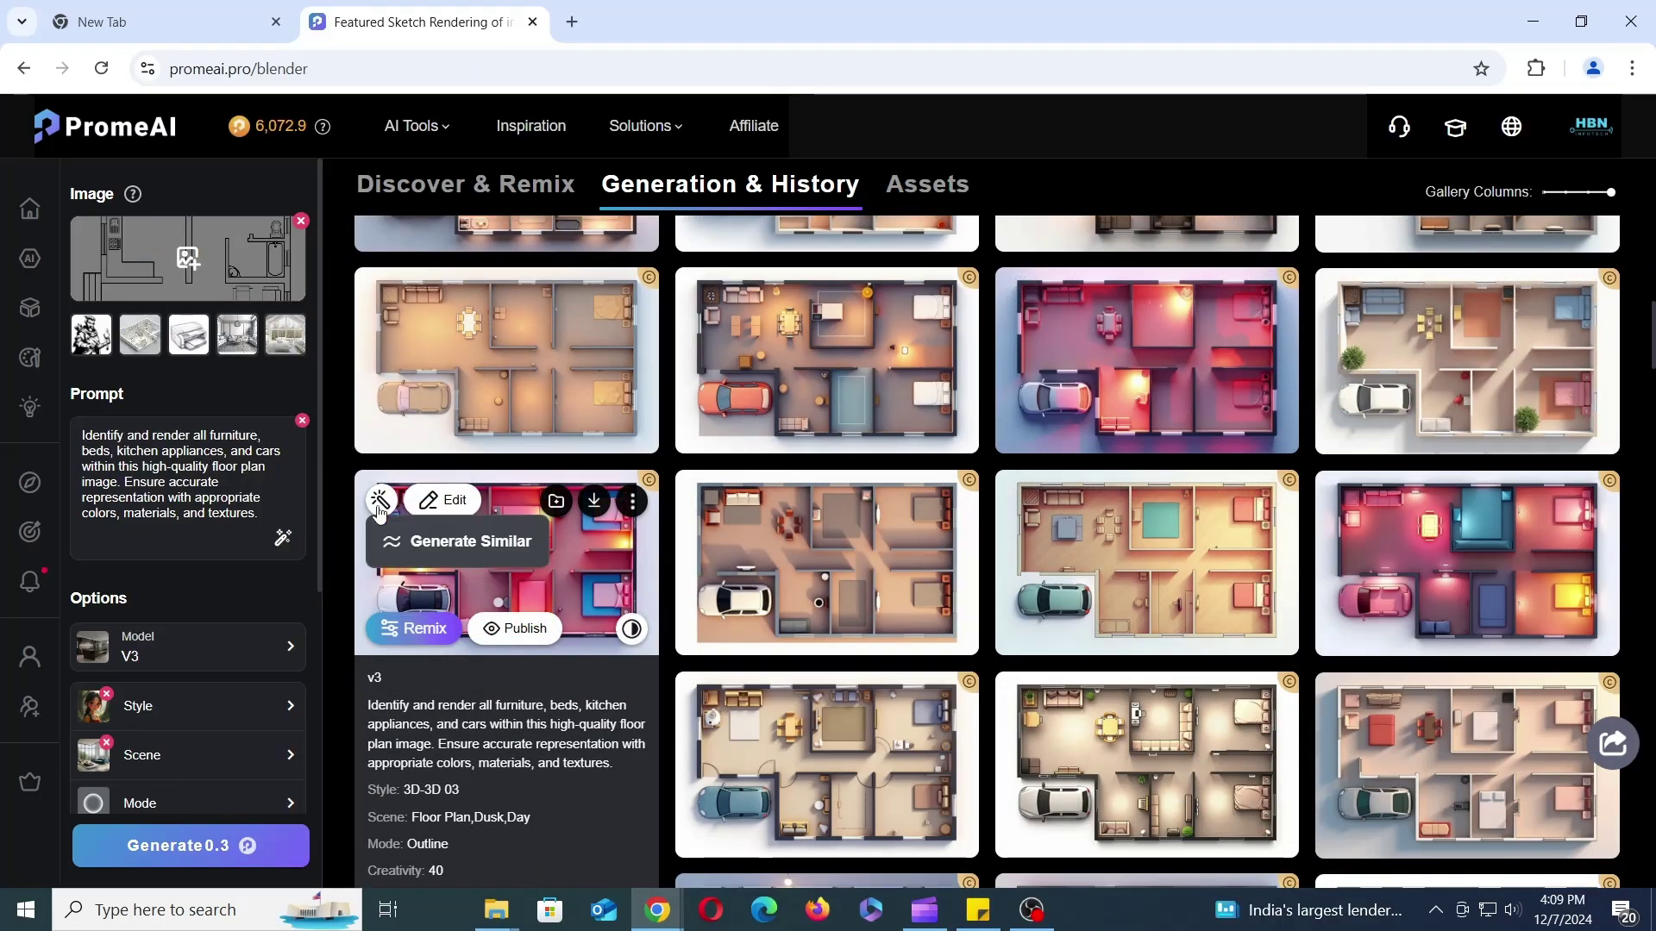
- Generate similar variations of the neon-lit render and view the new pink-purple result full size
{"action": "left_click", "coordinate": [433, 543]}
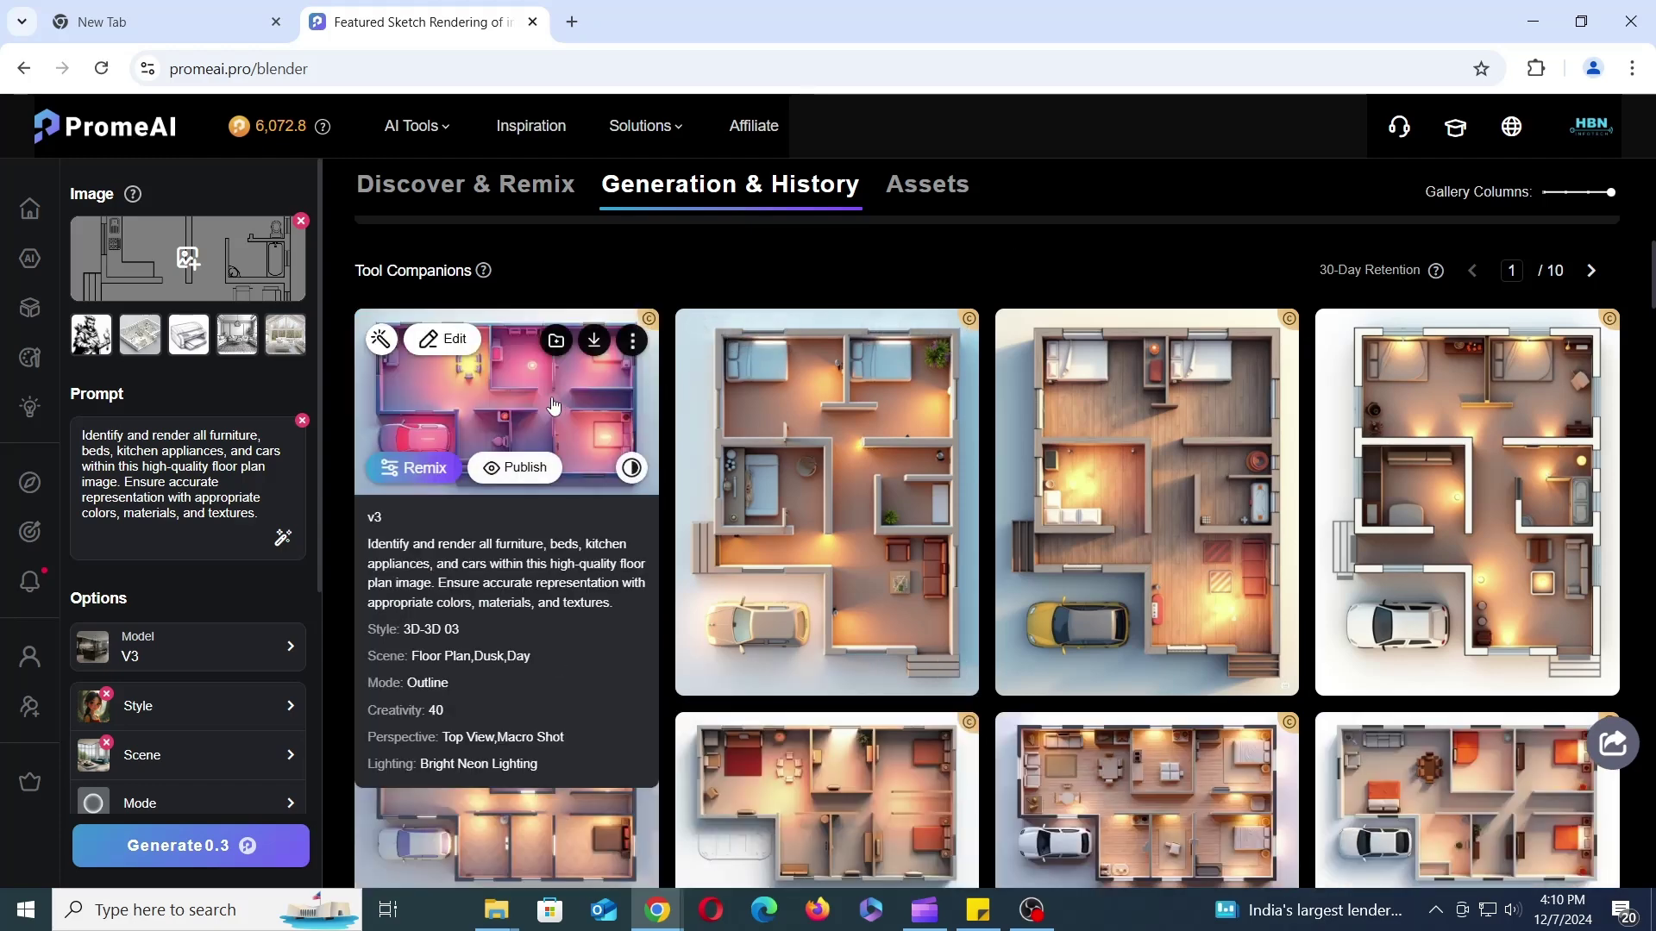
{"action": "left_click", "coordinate": [553, 404]}
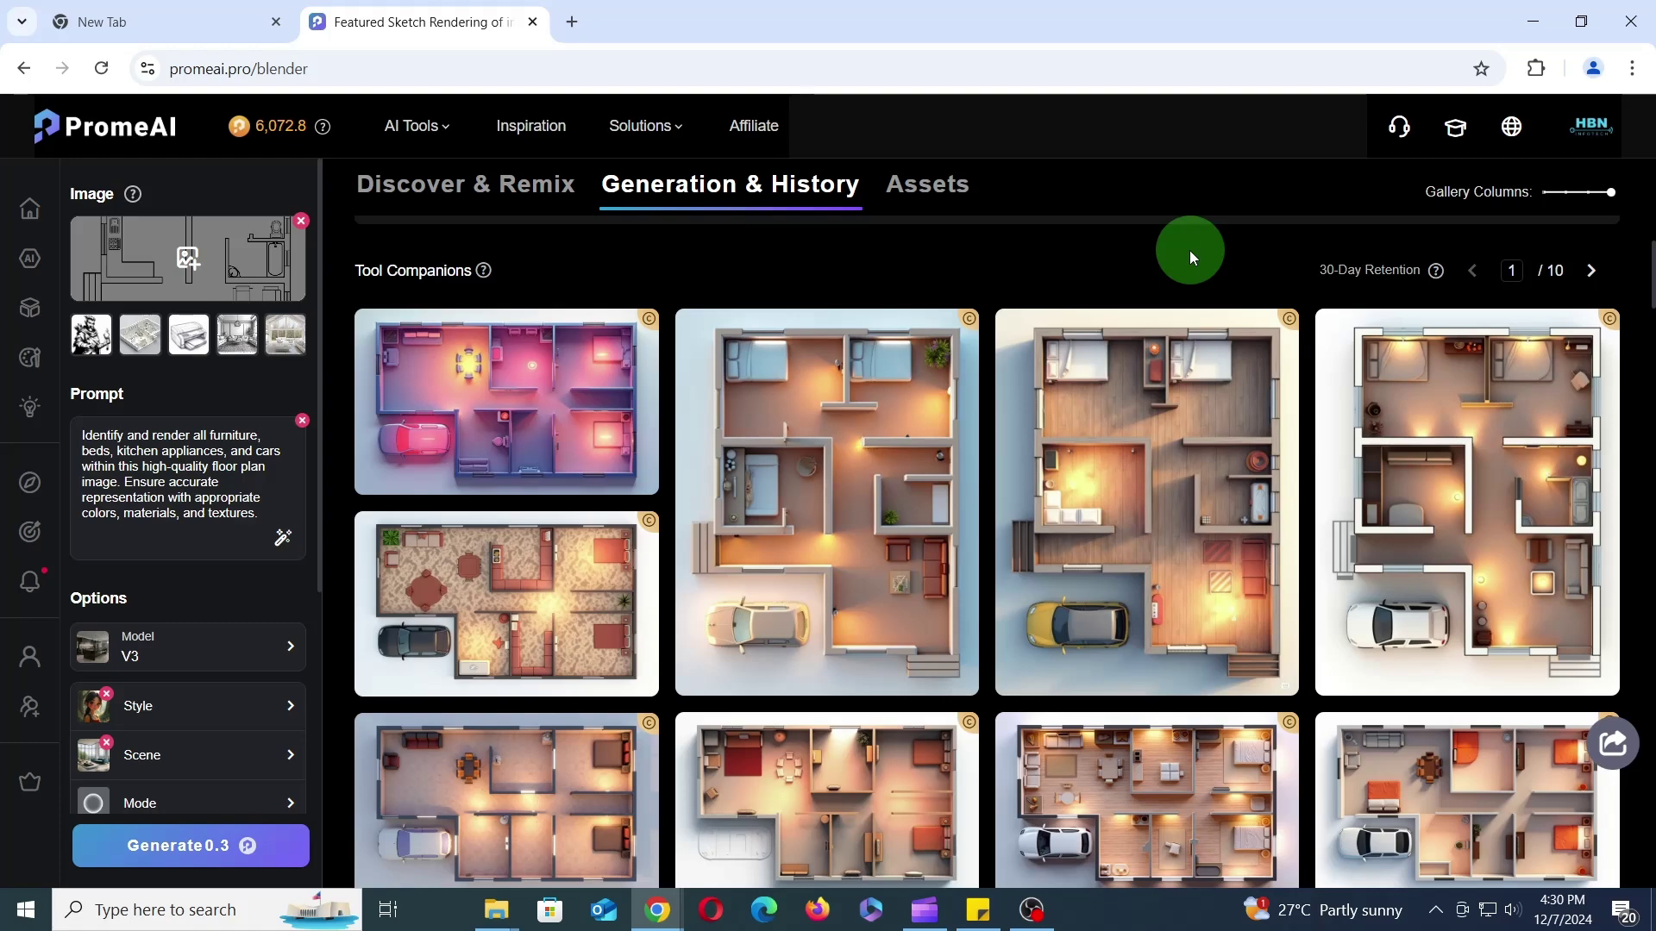
{"action": "scroll", "coordinate": [1164, 463], "scroll_direction": "down", "scroll_amount": 3}
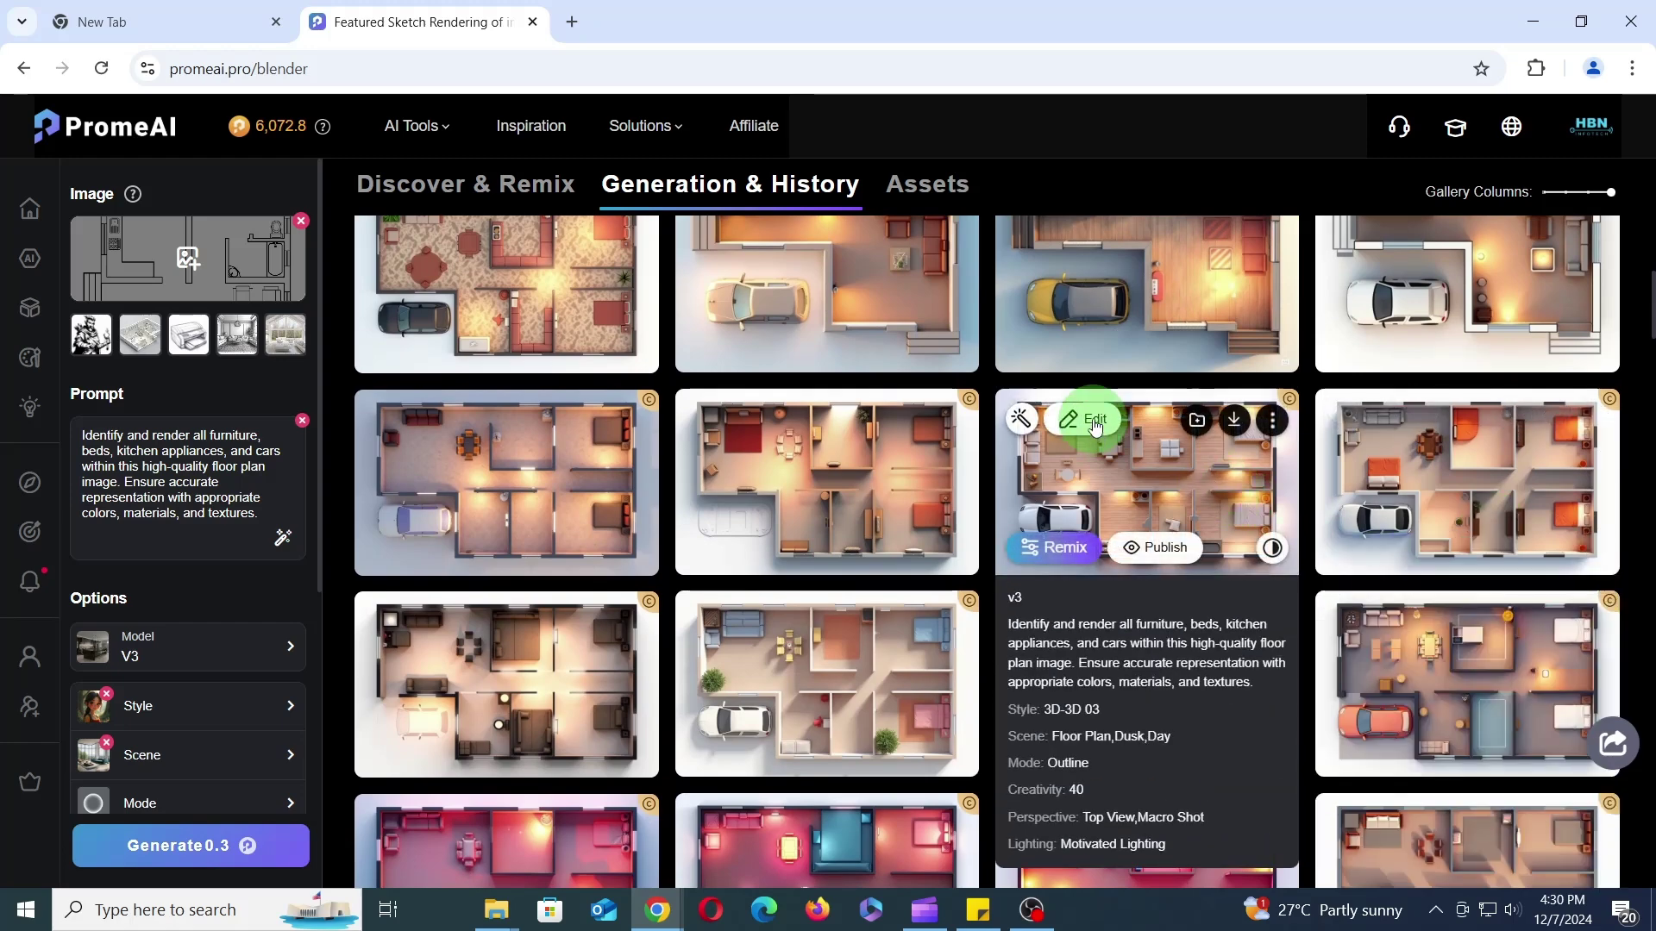
- Run HD Upscaler on the wood-floor render and view the upscaled image full size
{"action": "left_click", "coordinate": [1094, 423]}
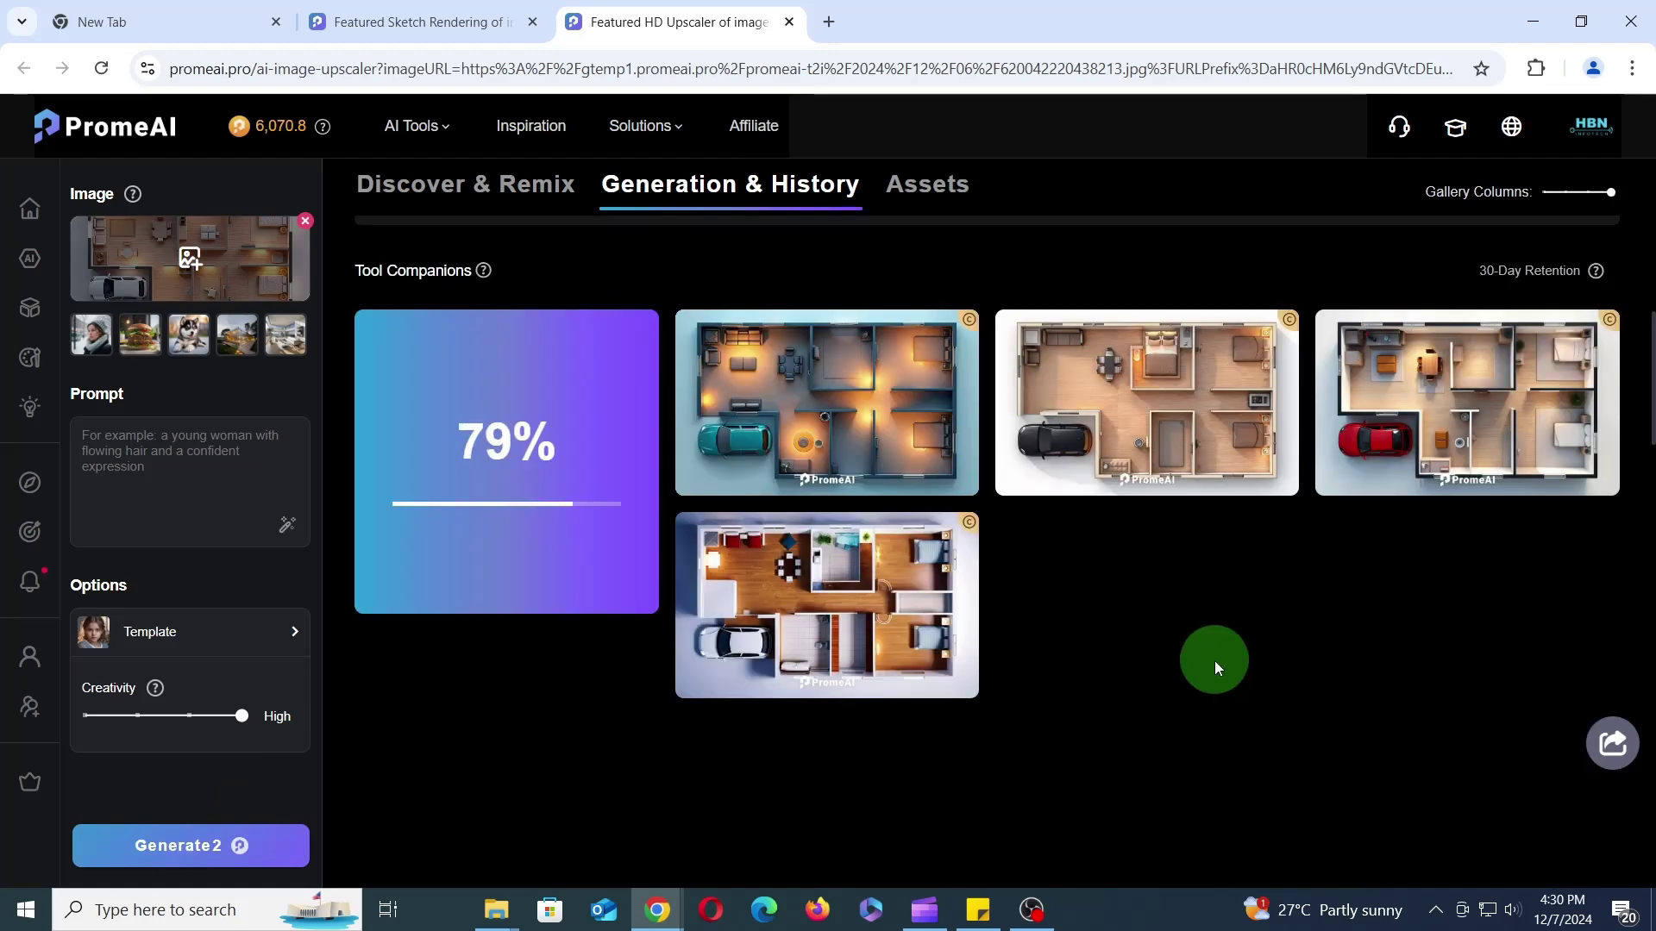
{"action": "left_click", "coordinate": [566, 396]}
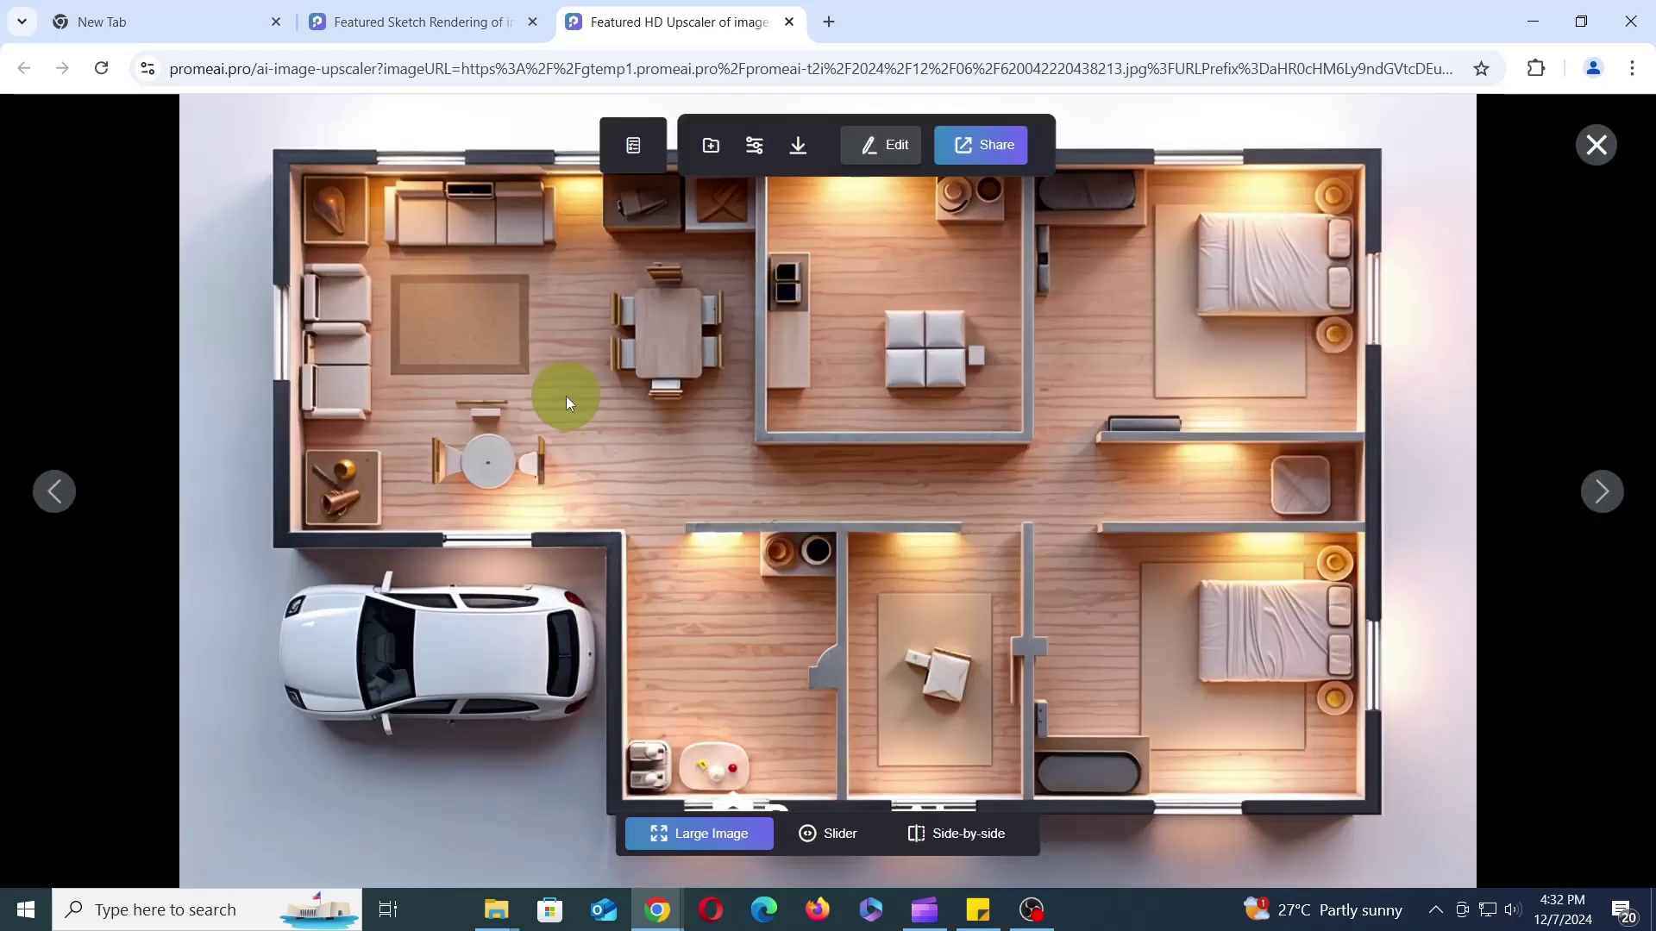